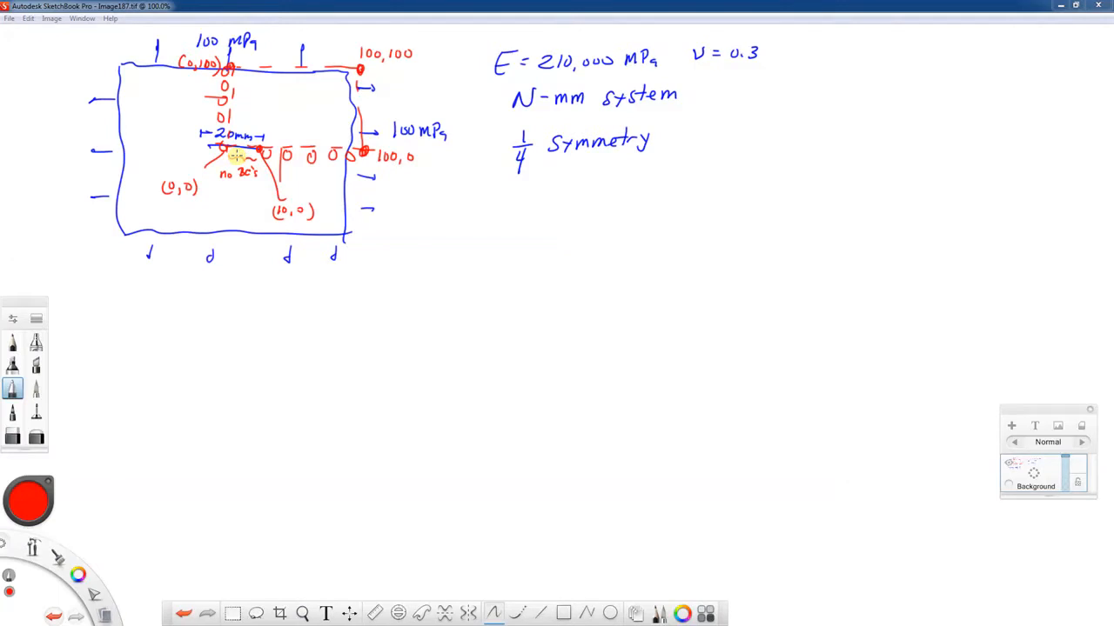
Mark the crack face with a red wavy stroke beside the 'no BC's' note, then bring Abaqus onscreen
{"action": "left_click_drag", "start_coordinate": [228, 159], "coordinate": [247, 157]}
{"action": "left_click_drag", "start_coordinate": [1112, 37], "coordinate": [591, 71]}
Maximize Abaqus, select CenterCrackedPlate's Parts, enter the Part module and start a new part
{"action": "double_click", "coordinate": [591, 70]}
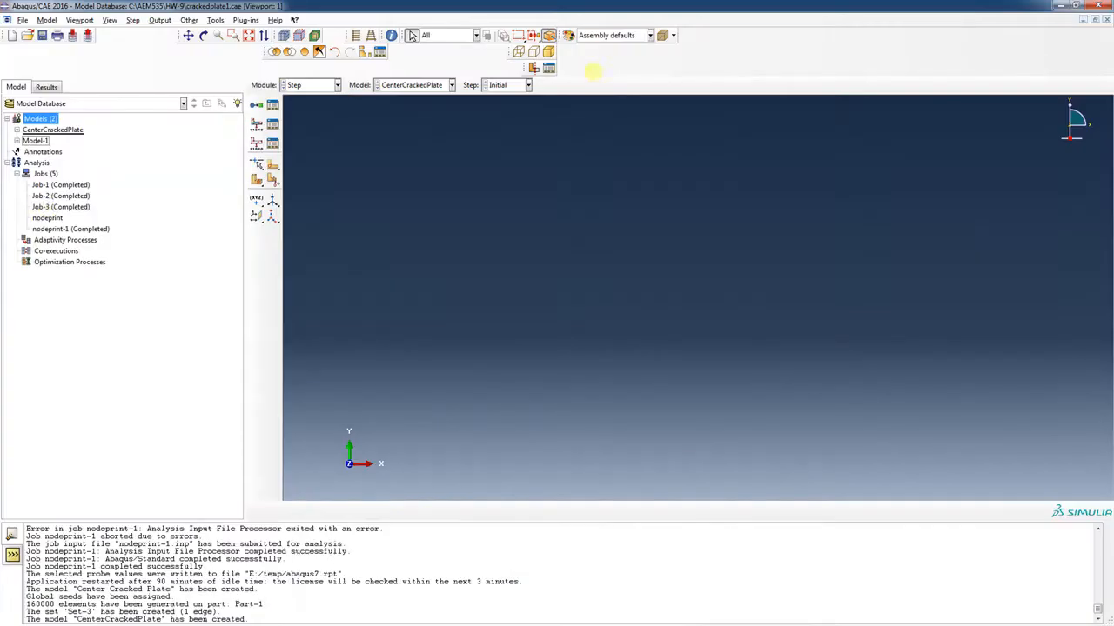
{"action": "left_click", "coordinate": [17, 129]}
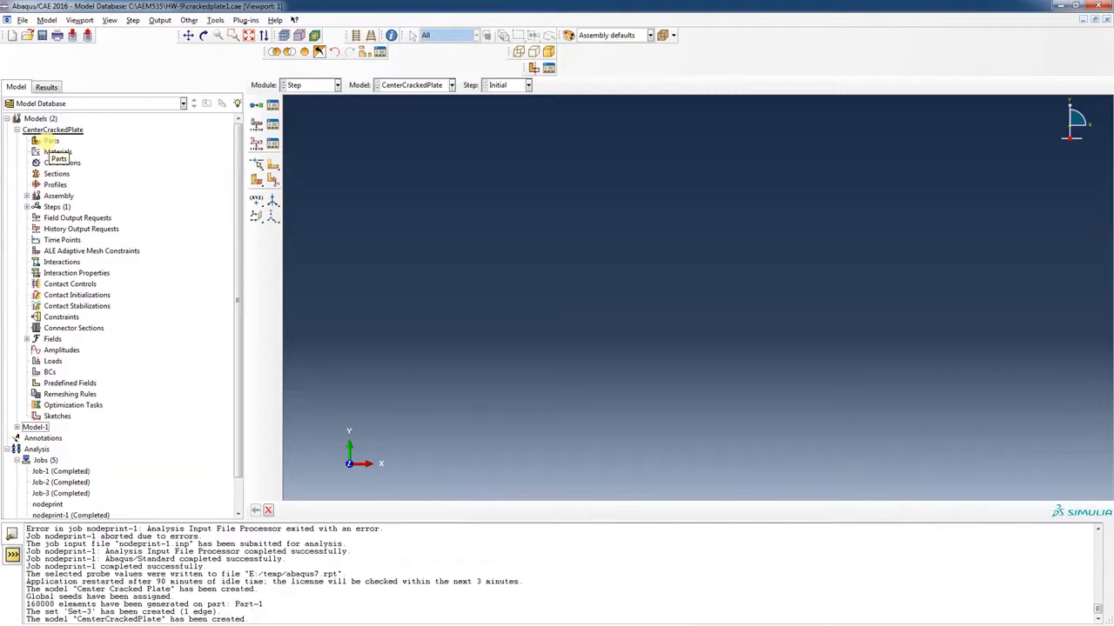
{"action": "left_click", "coordinate": [50, 140]}
{"action": "left_click", "coordinate": [336, 84]}
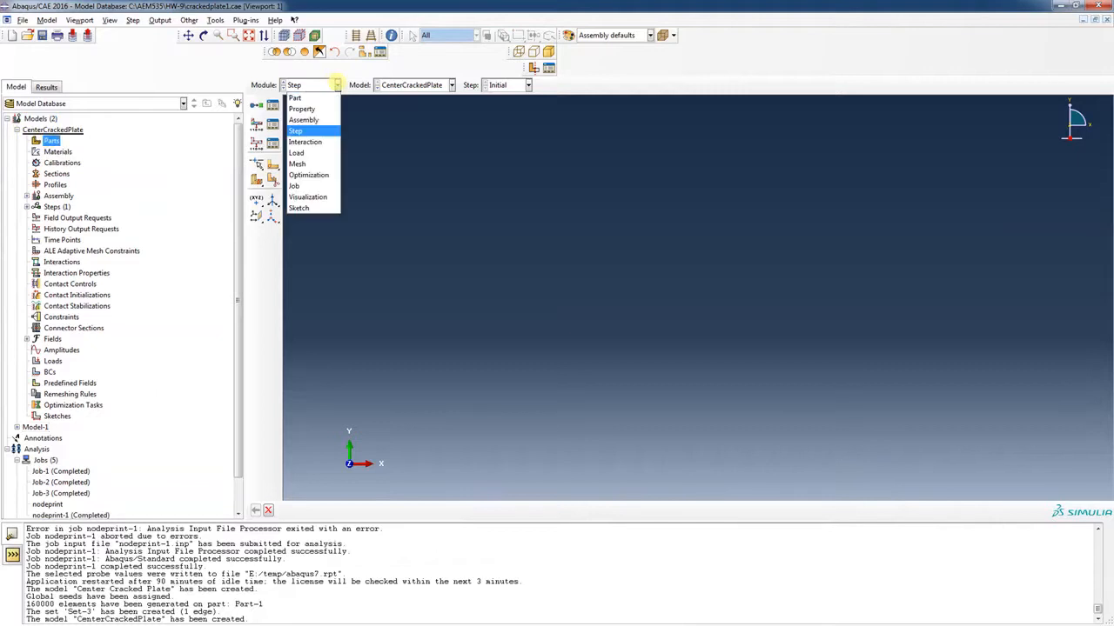
{"action": "left_click", "coordinate": [326, 96]}
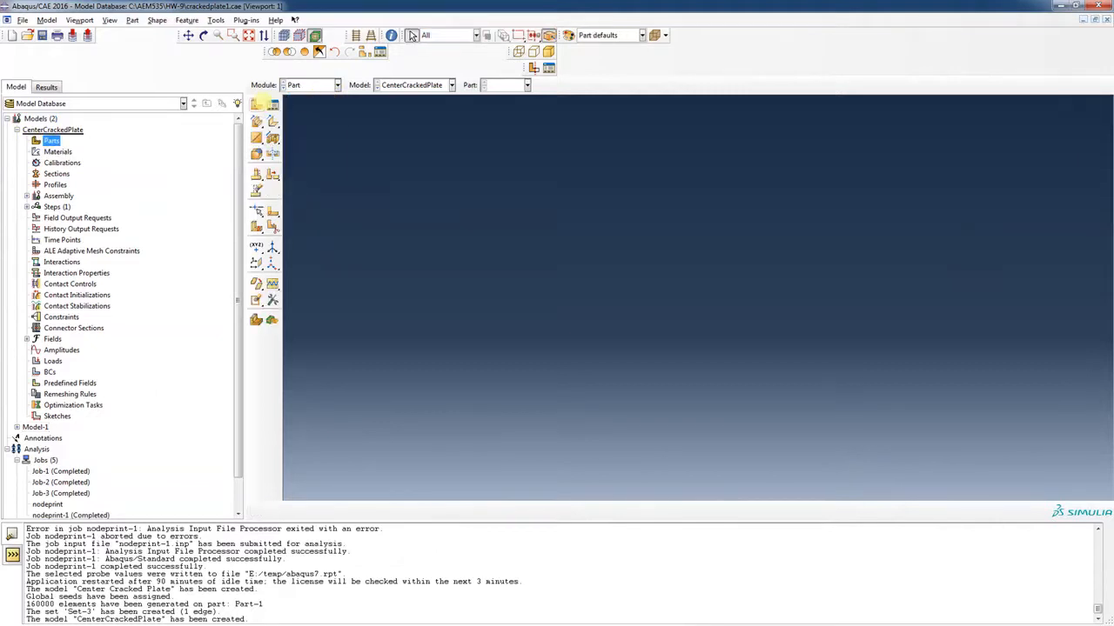
{"action": "left_click", "coordinate": [255, 104]}
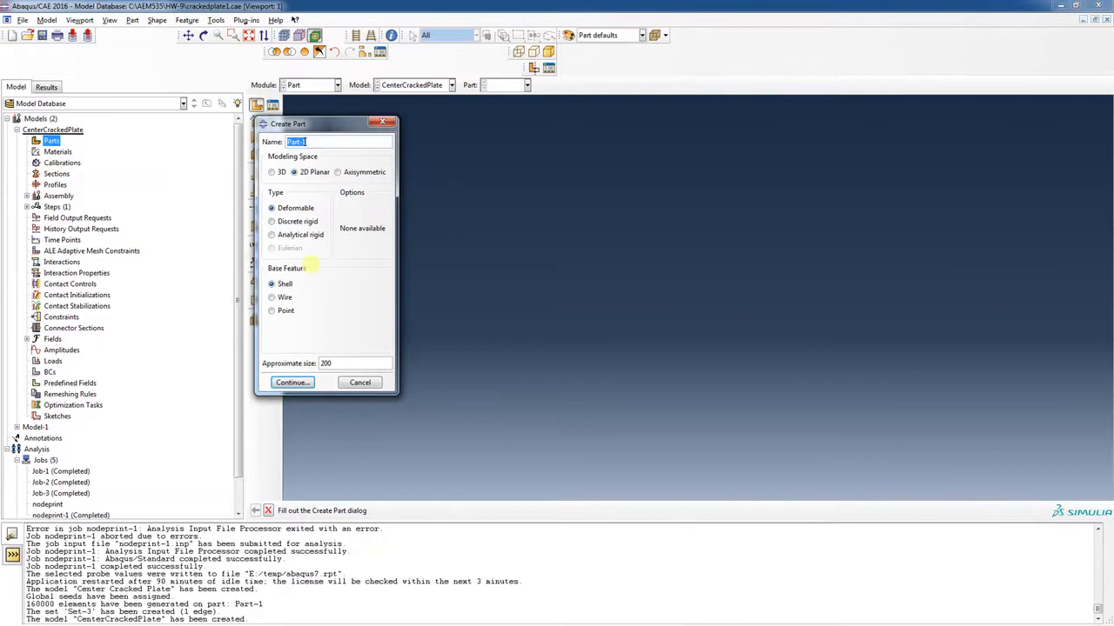
Accept the 2D planar deformable shell settings and delete the stray sketch point placed at 10,0
{"action": "left_click", "coordinate": [291, 383]}
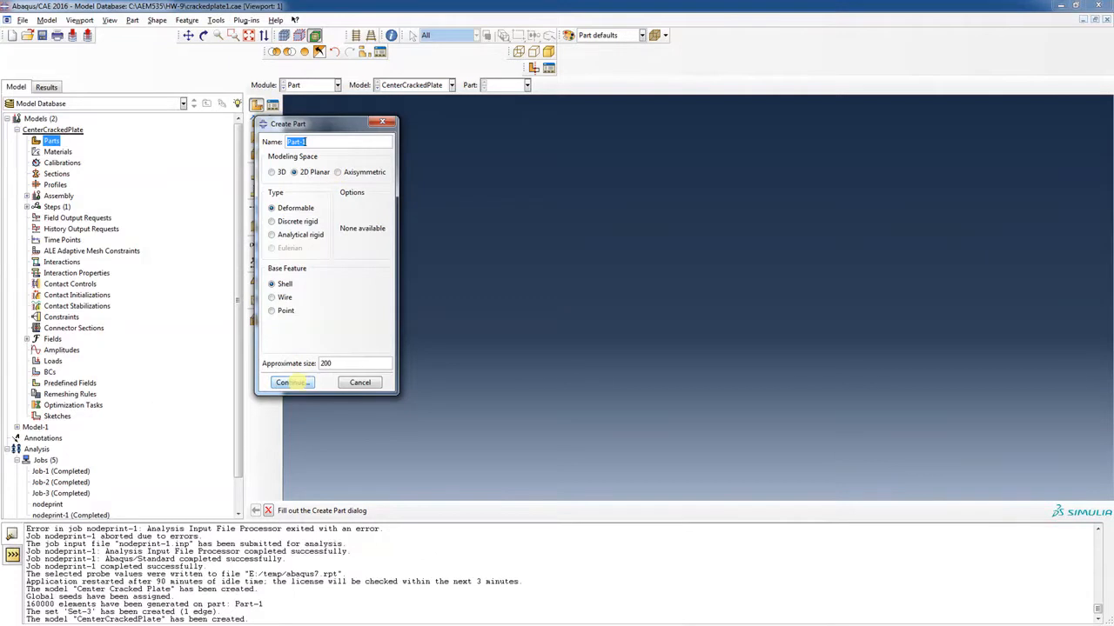
{"action": "left_click", "coordinate": [292, 382]}
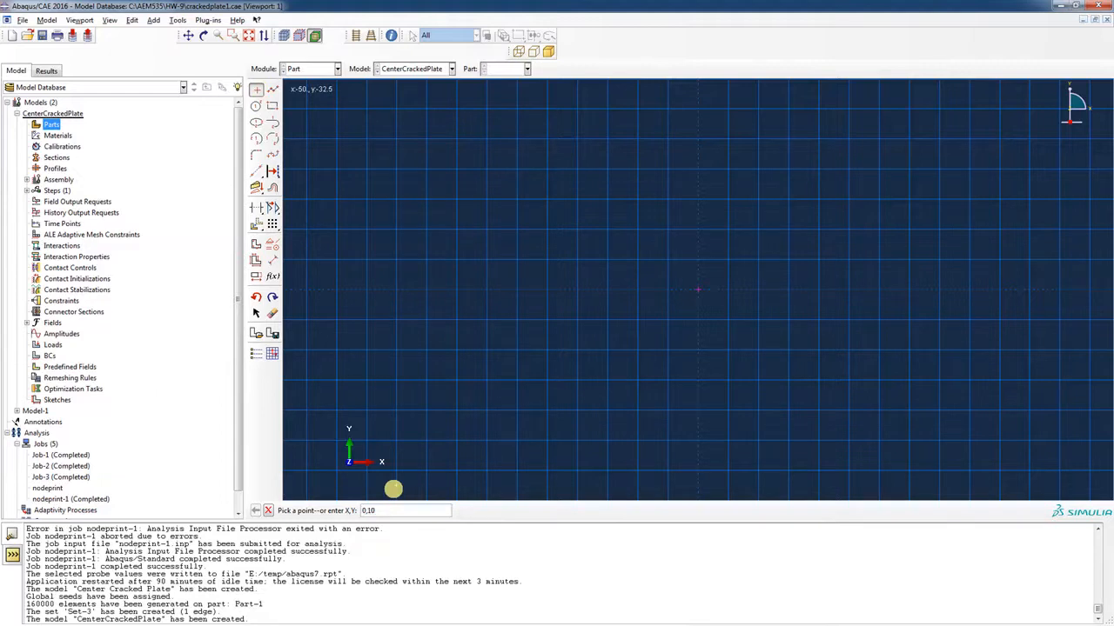
{"action": "key", "text": "BackSpace"}
{"action": "key", "text": "BackSpace"}
{"action": "key", "text": "BackSpace"}
{"action": "key", "text": "BackSpace"}
{"action": "key", "text": "Return"}
{"action": "key", "text": "Return"}
{"action": "key", "text": "Return"}
{"action": "key", "text": "Return"}
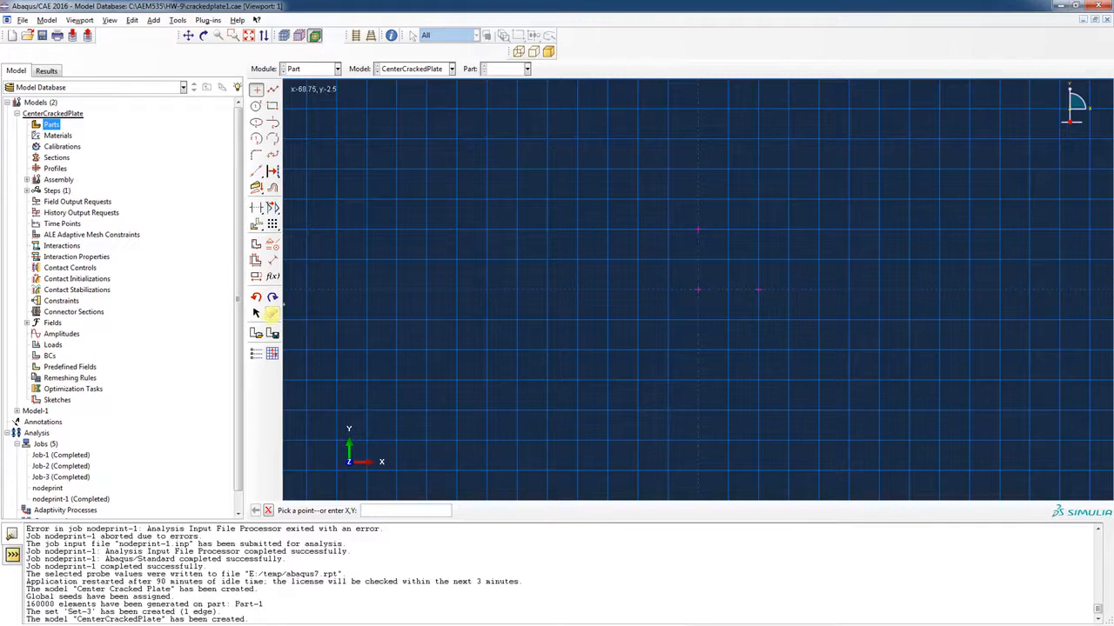
{"action": "left_click", "coordinate": [272, 313]}
{"action": "left_click", "coordinate": [698, 230]}
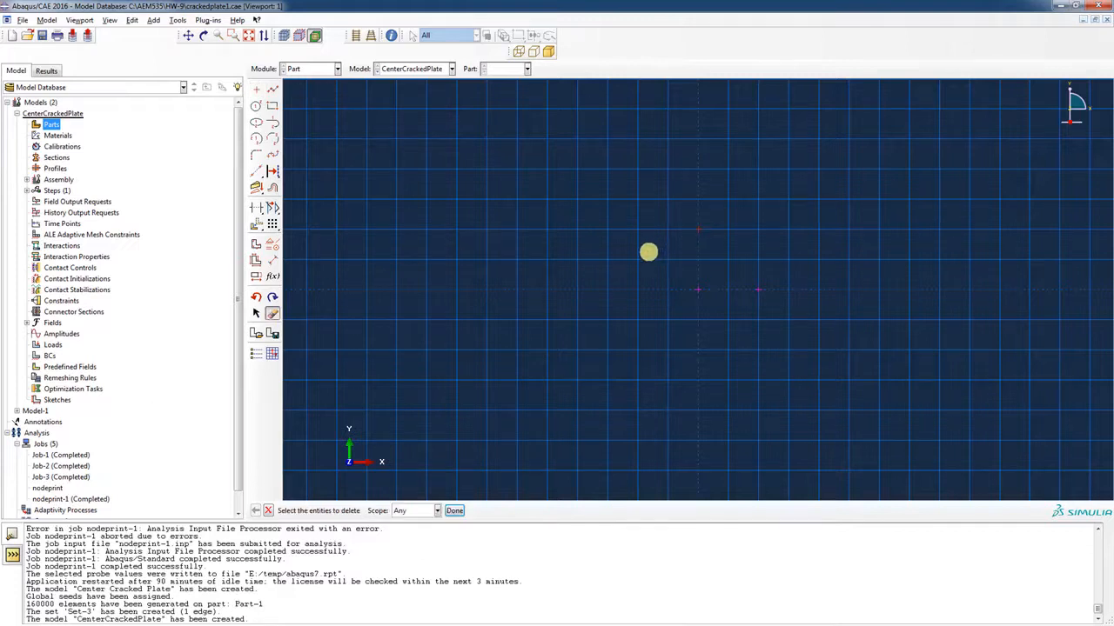
{"action": "left_click", "coordinate": [455, 511]}
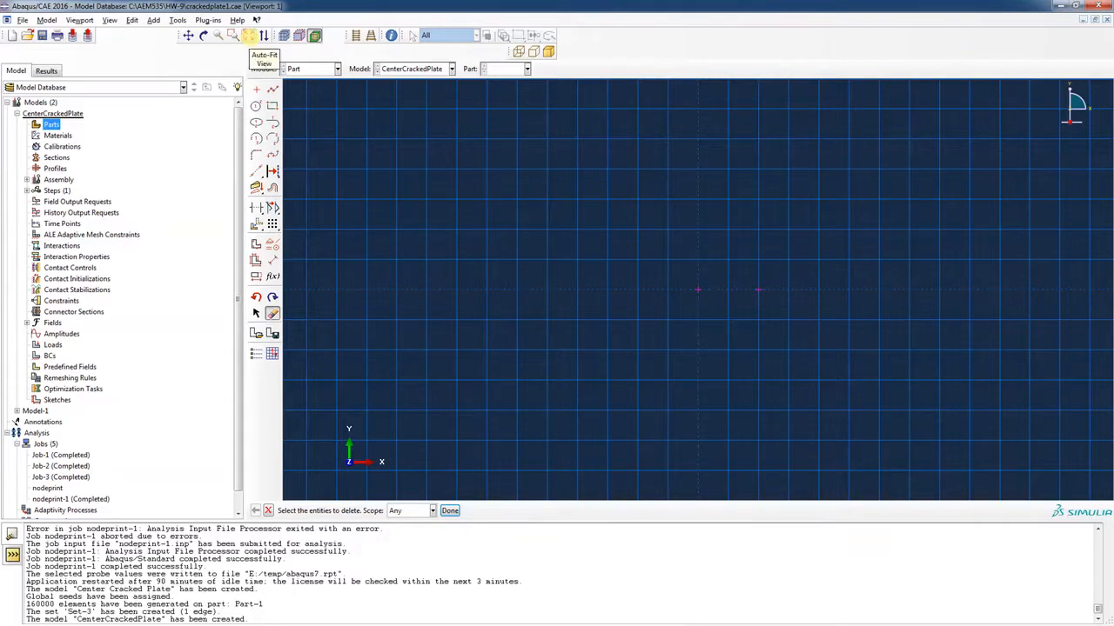
{"action": "left_click", "coordinate": [250, 35]}
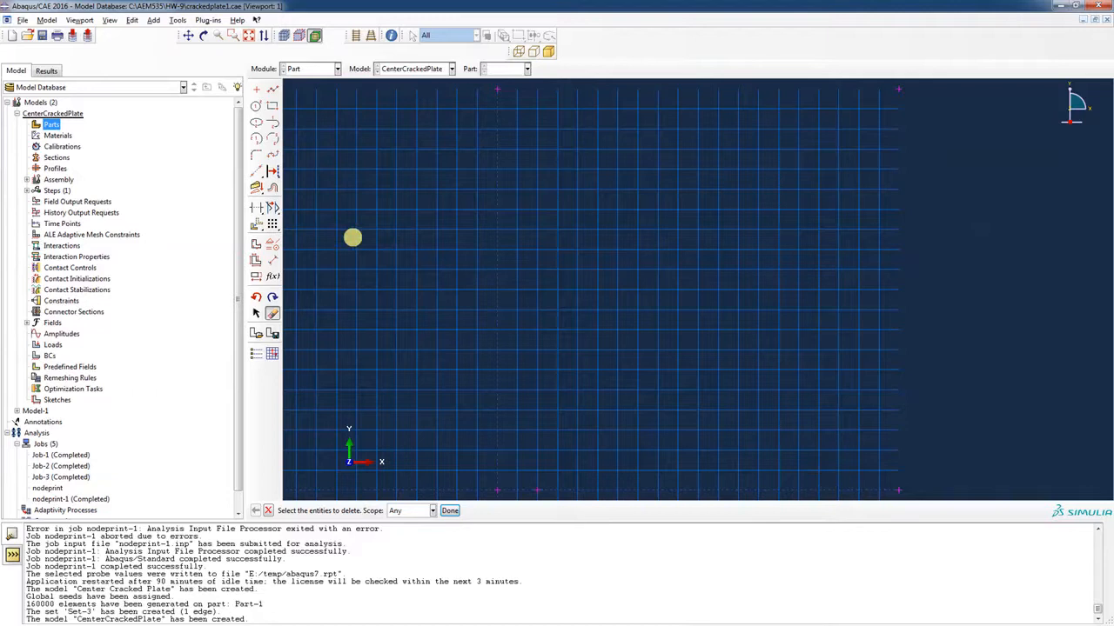
Sketch the square plate outline with a bottom-edge vertex at the crack tip, creating Part-1
{"action": "left_click", "coordinate": [274, 89]}
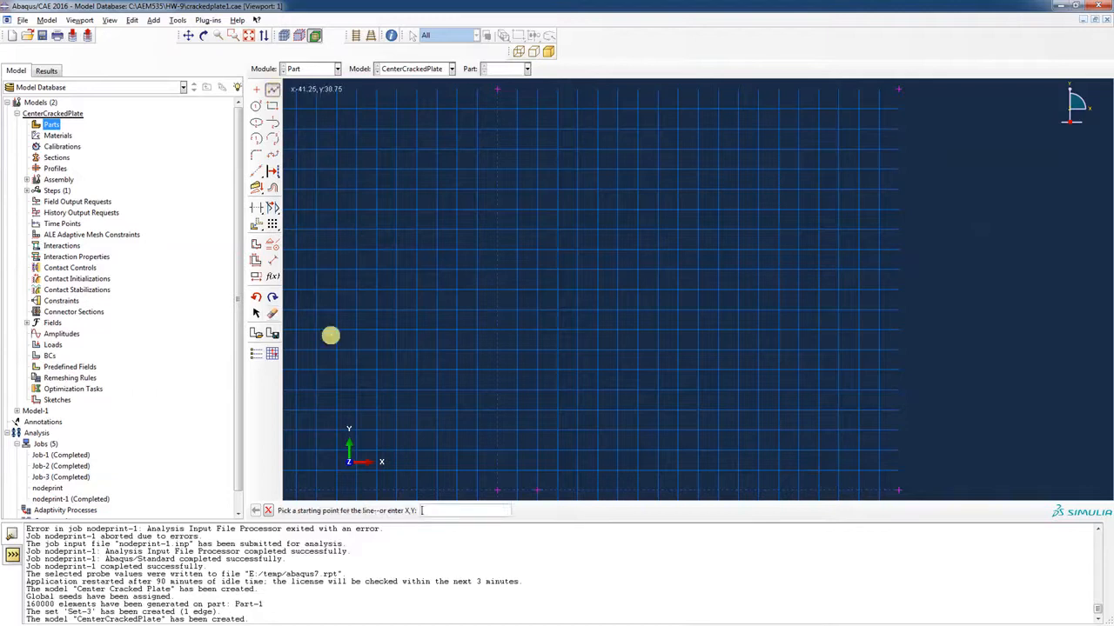
{"action": "left_click", "coordinate": [497, 490]}
{"action": "left_click", "coordinate": [539, 489]}
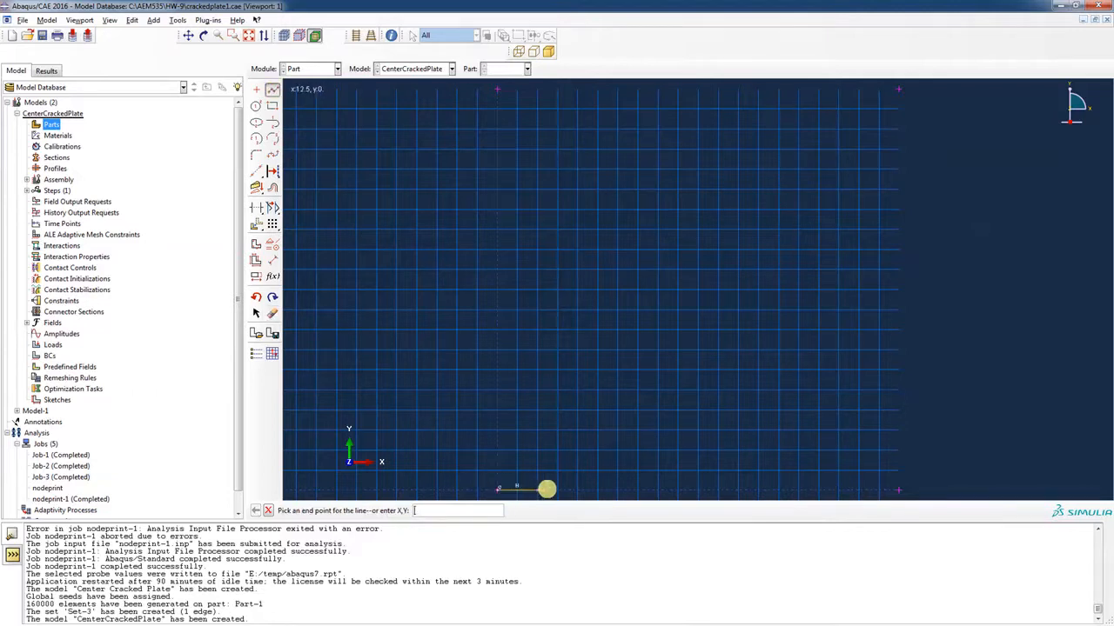
{"action": "left_click", "coordinate": [896, 490]}
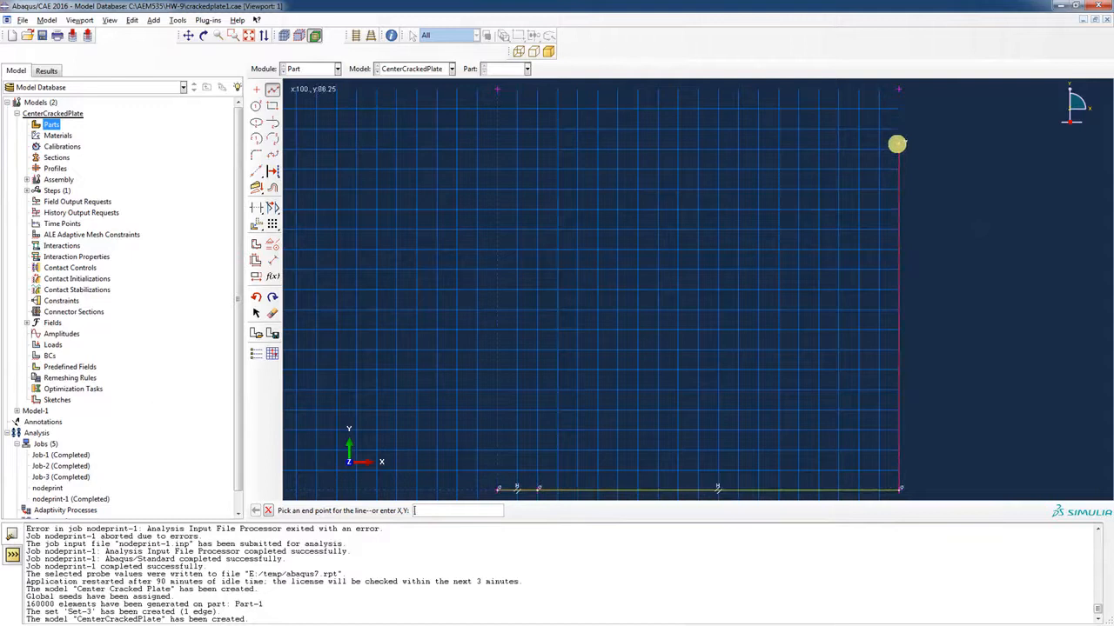
{"action": "left_click", "coordinate": [899, 88]}
{"action": "left_click", "coordinate": [498, 88]}
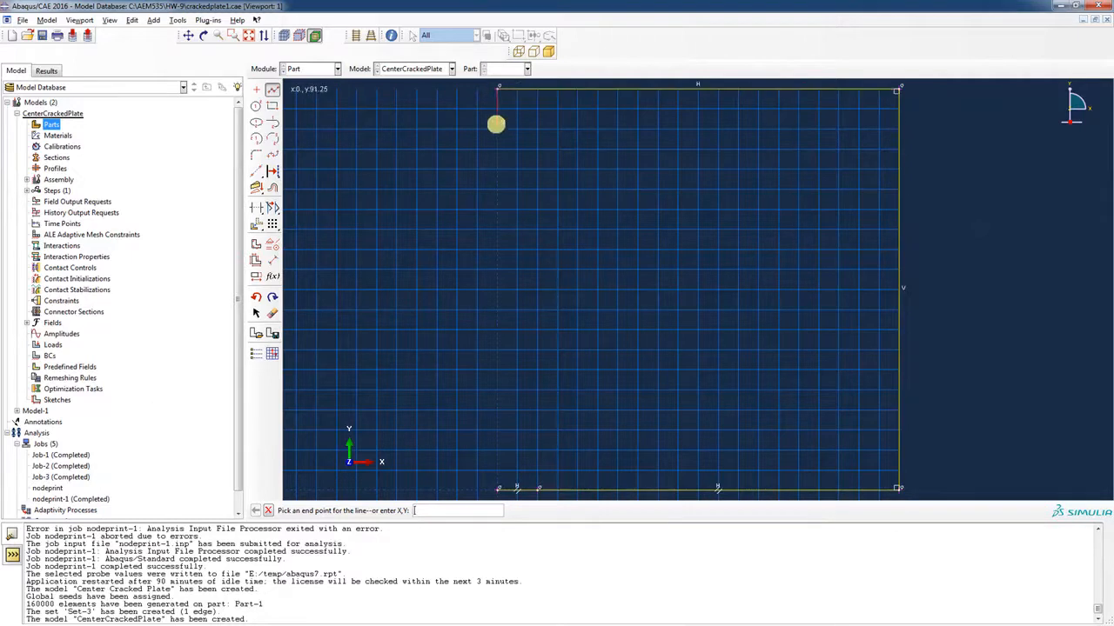
{"action": "left_click", "coordinate": [497, 490]}
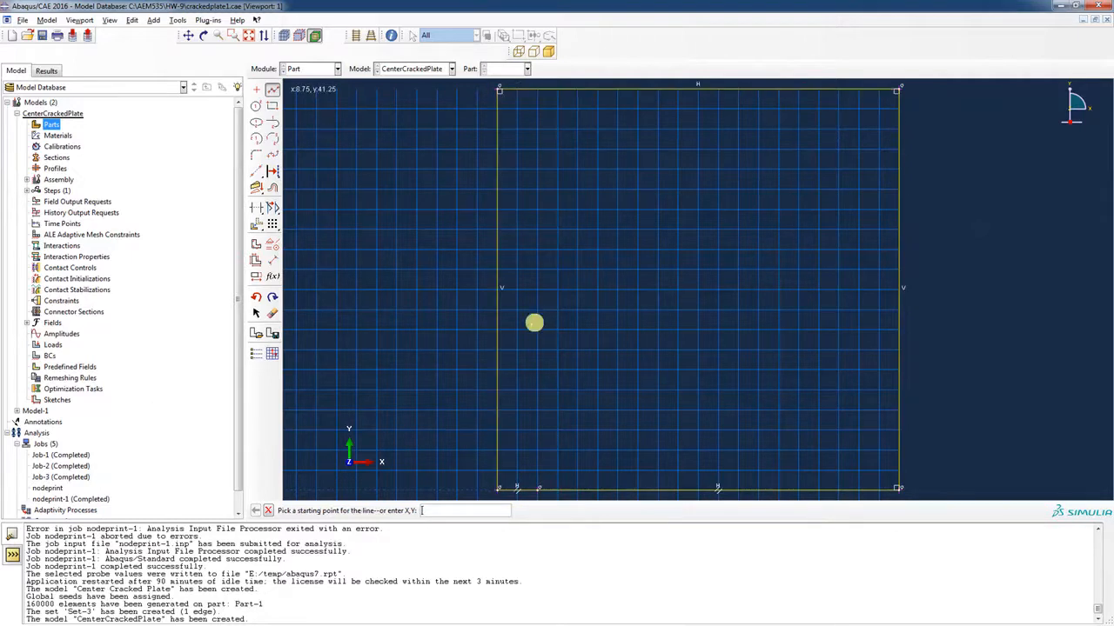
{"action": "left_click", "coordinate": [268, 511]}
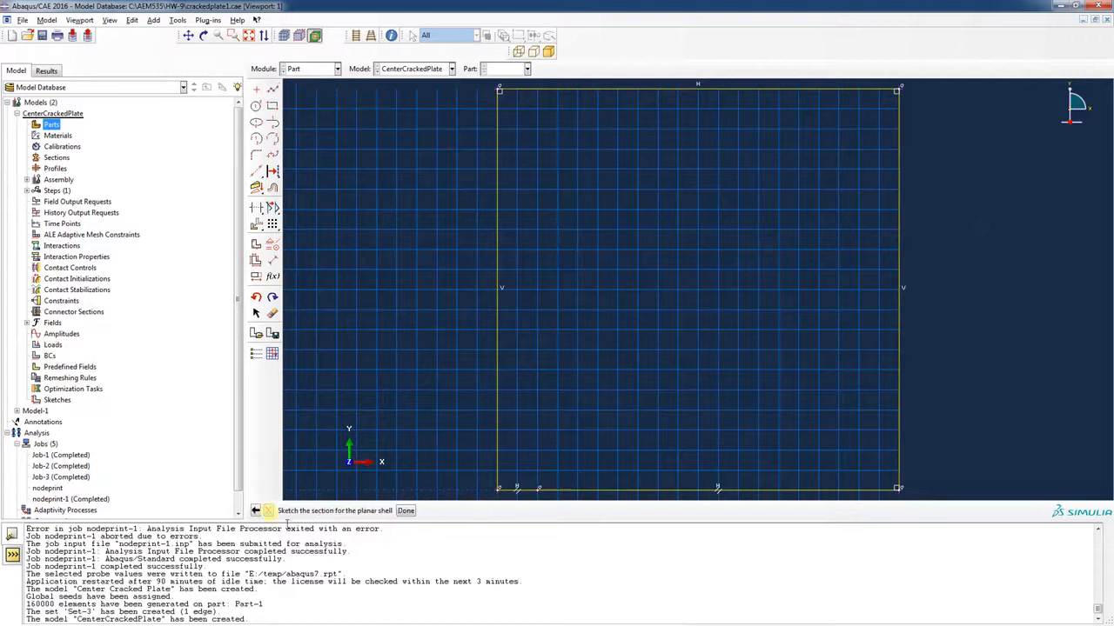
{"action": "left_click", "coordinate": [405, 511]}
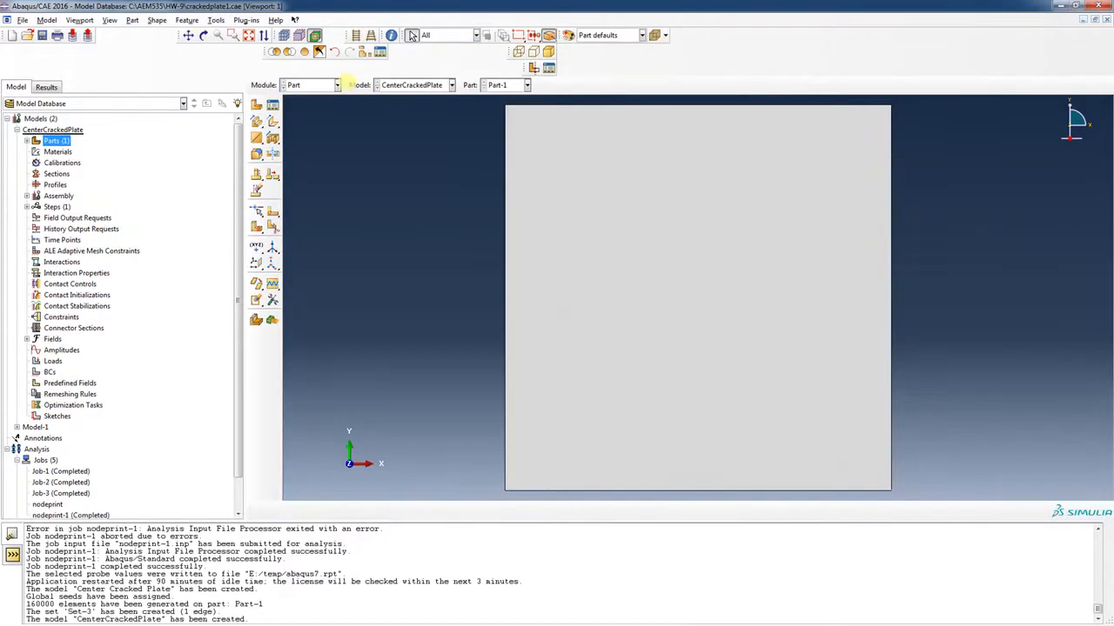
{"action": "left_click", "coordinate": [338, 84]}
In the Property module, define Material-1 as elastic with Young's modulus 210000 and Poisson's ratio 0.3
{"action": "left_click", "coordinate": [304, 110]}
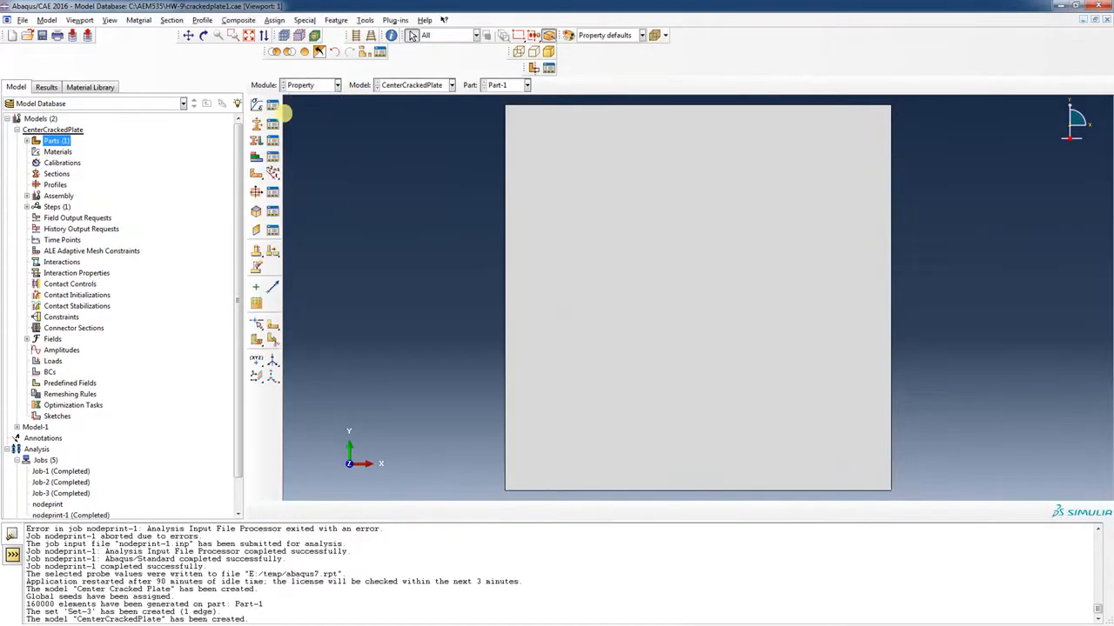
{"action": "left_click", "coordinate": [257, 104]}
{"action": "left_click", "coordinate": [461, 195]}
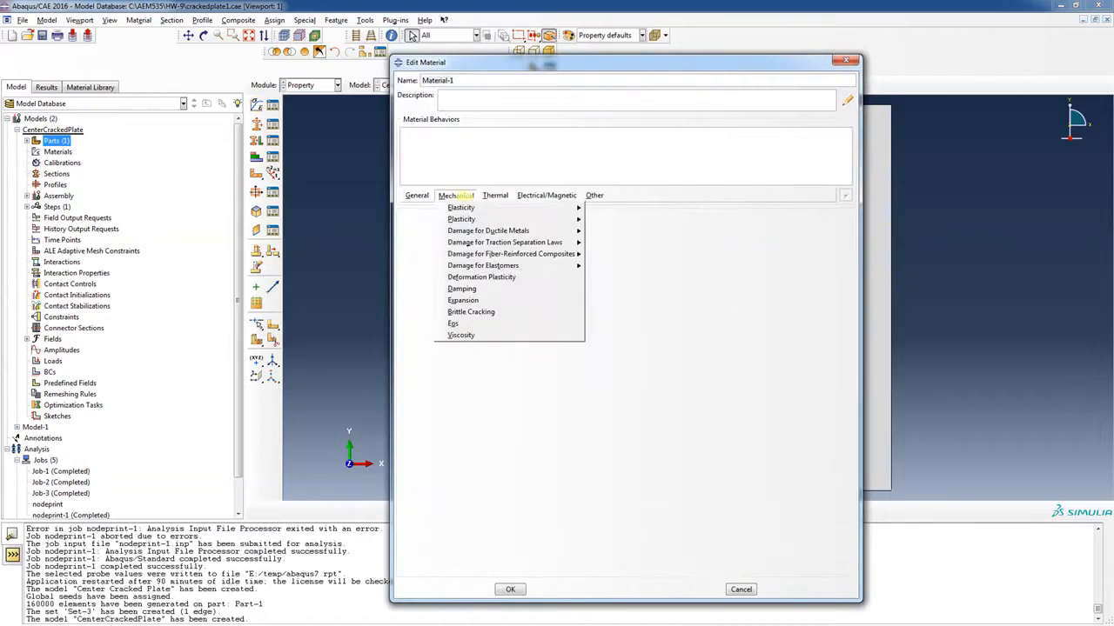
{"action": "mouse_move", "coordinate": [463, 206]}
{"action": "left_click", "coordinate": [600, 208]}
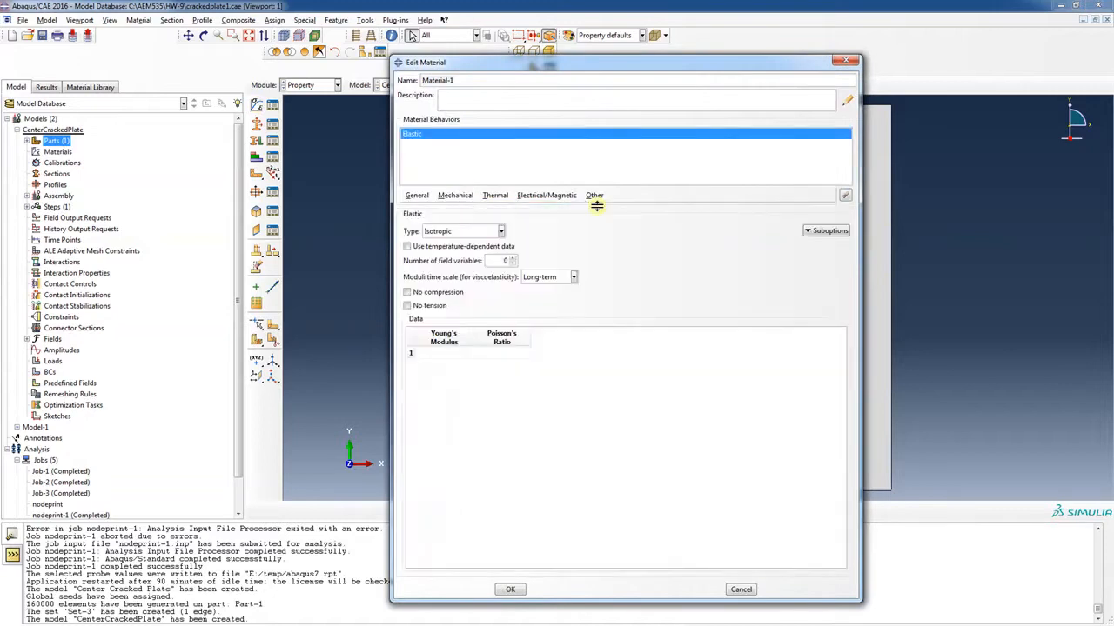
{"action": "left_click", "coordinate": [450, 352]}
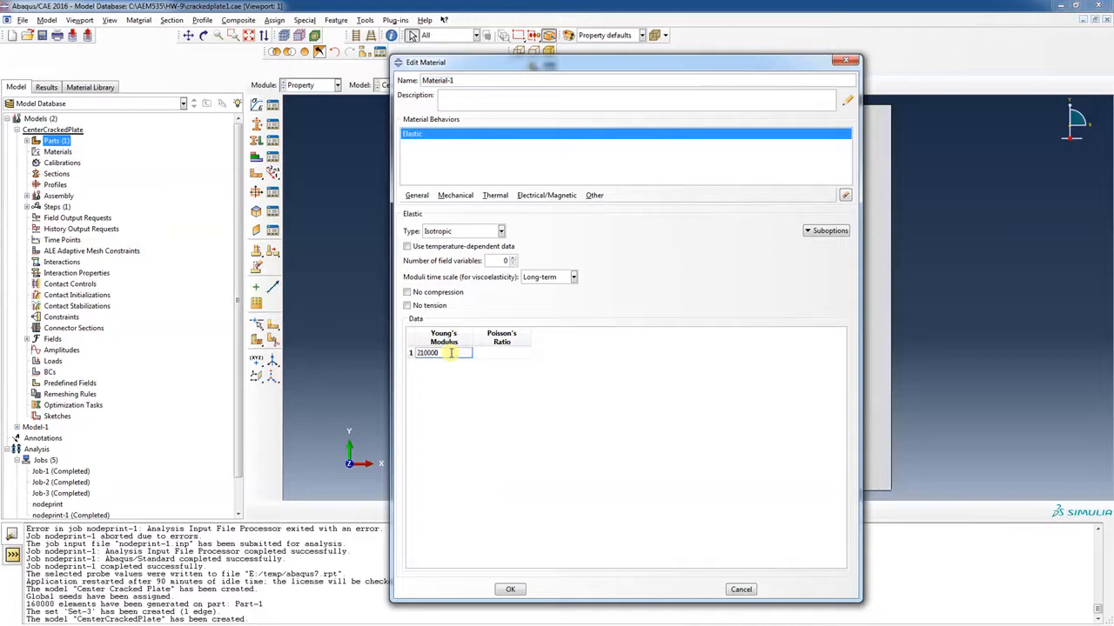
{"action": "left_click", "coordinate": [501, 355]}
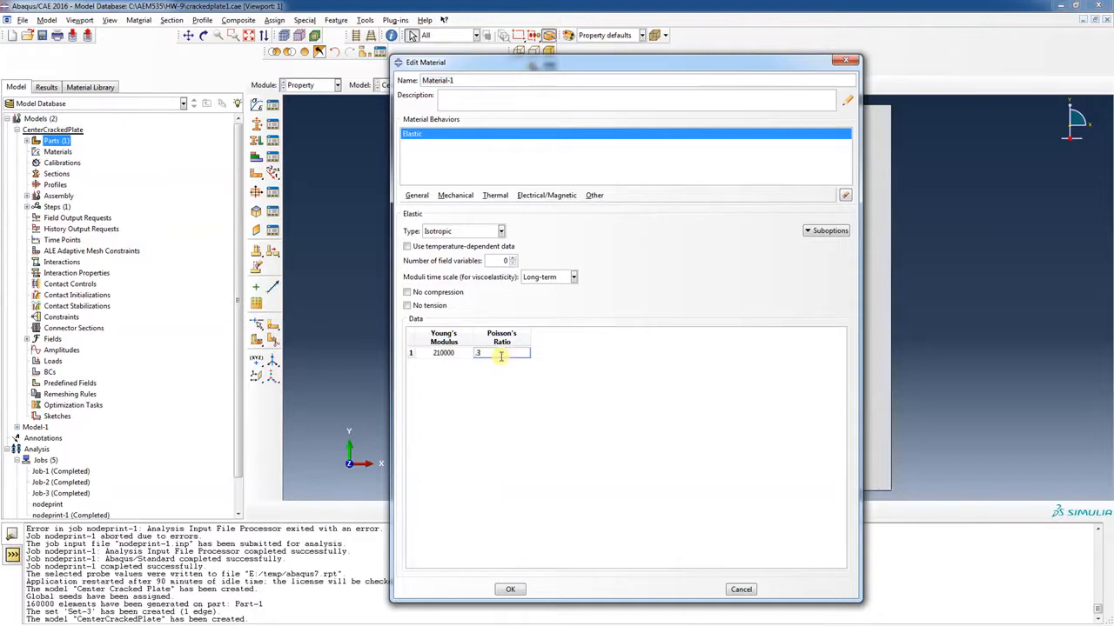
{"action": "left_click", "coordinate": [509, 589]}
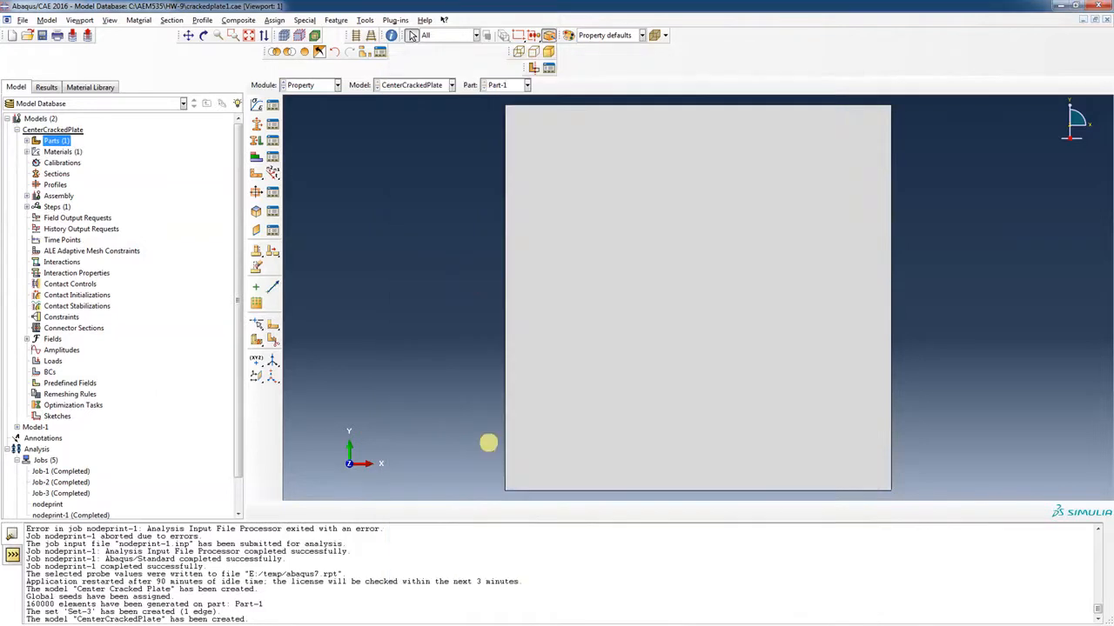
{"action": "left_click", "coordinate": [256, 141]}
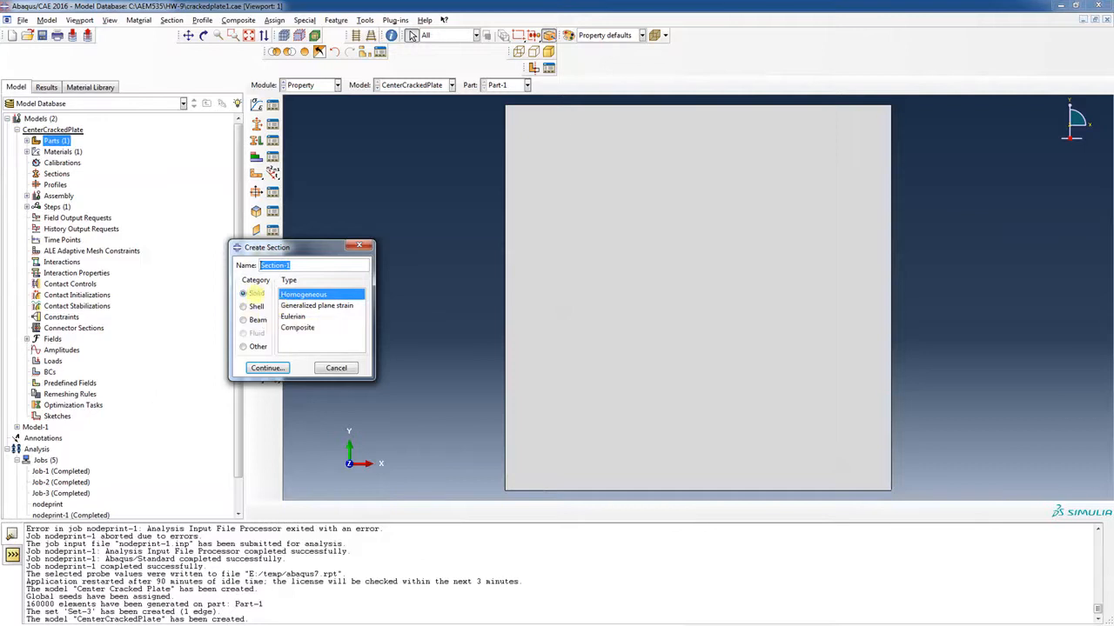
Create Section-1 as a solid homogeneous section with plane stress/strain thickness enabled
{"action": "left_click", "coordinate": [267, 368]}
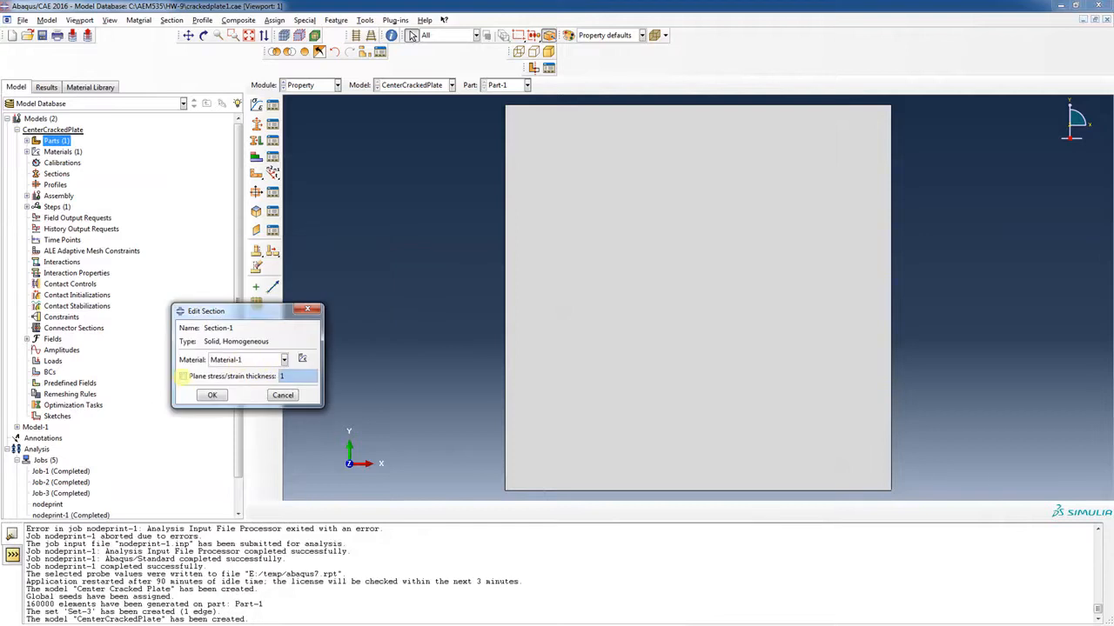
{"action": "left_click", "coordinate": [183, 376]}
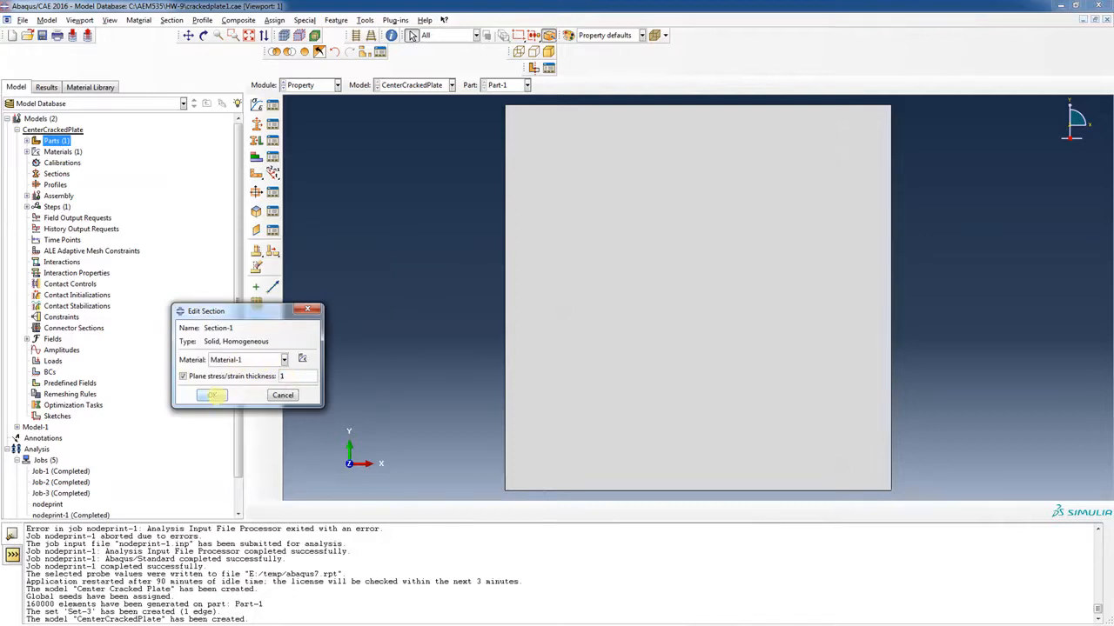
{"action": "left_click", "coordinate": [212, 395]}
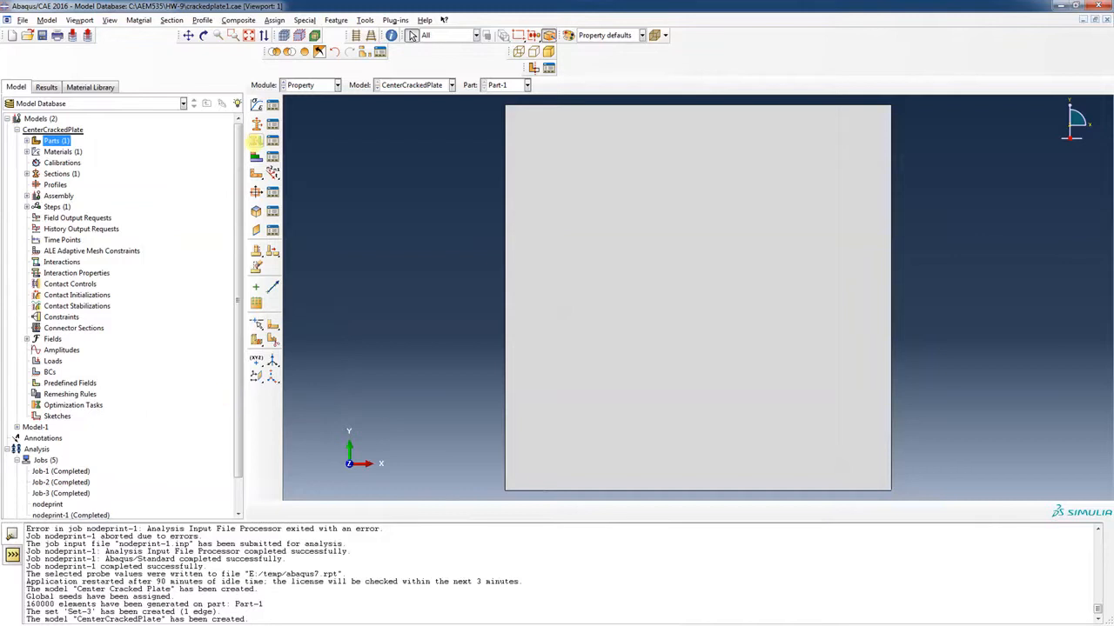
Assign Section-1 to the whole plate region
{"action": "left_click", "coordinate": [258, 141]}
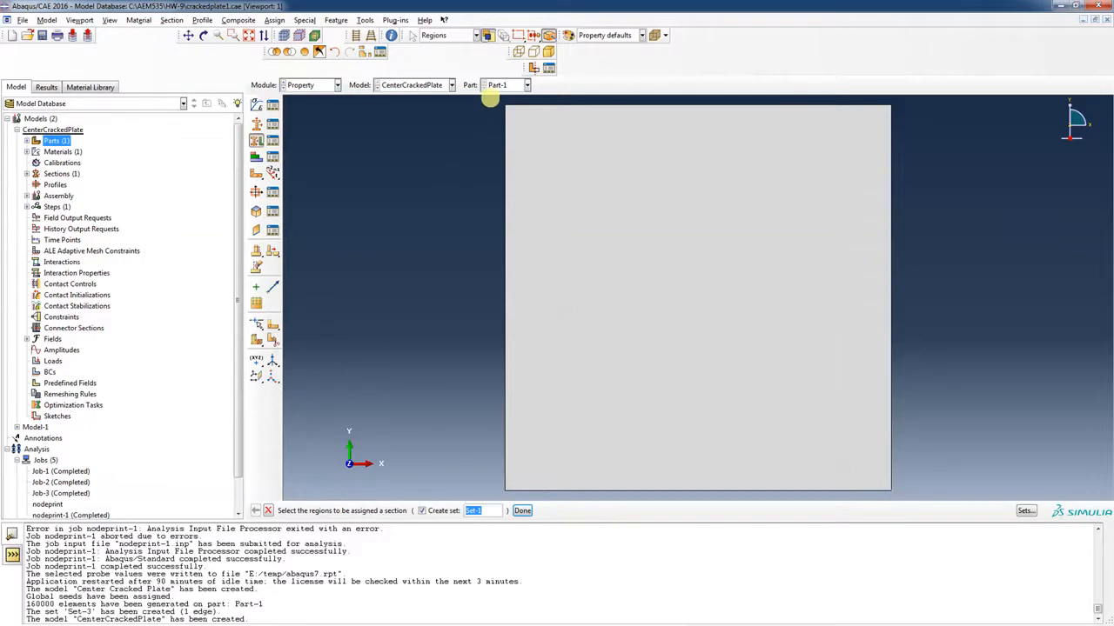
{"action": "left_click_drag", "start_coordinate": [490, 99], "coordinate": [922, 494]}
{"action": "left_click", "coordinate": [522, 511]}
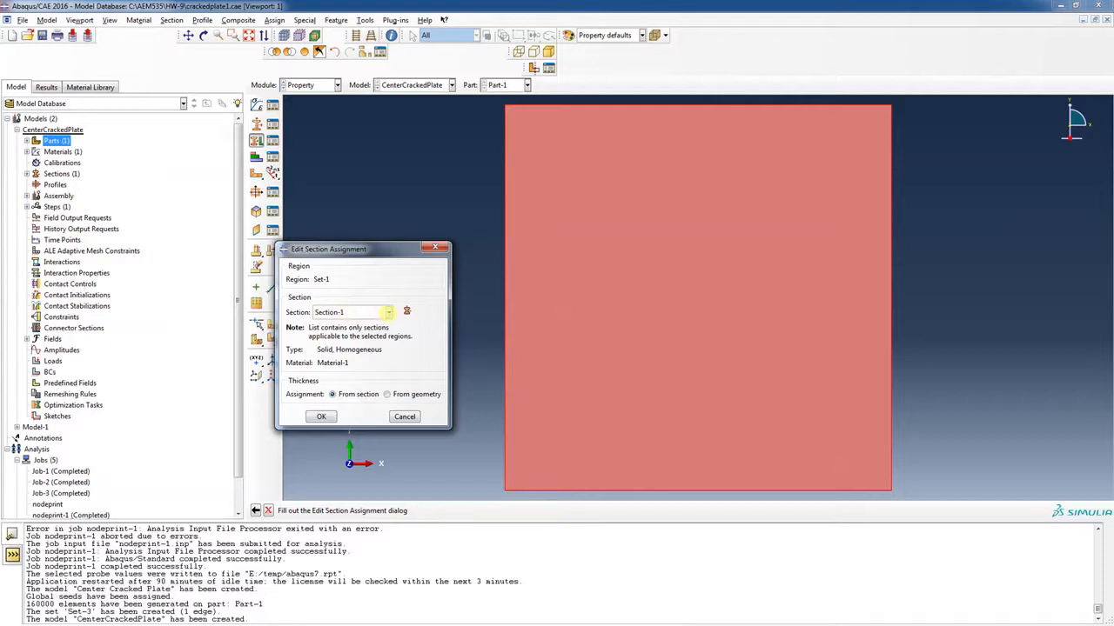
{"action": "left_click", "coordinate": [388, 312]}
{"action": "left_click", "coordinate": [388, 312]}
{"action": "left_click", "coordinate": [321, 417]}
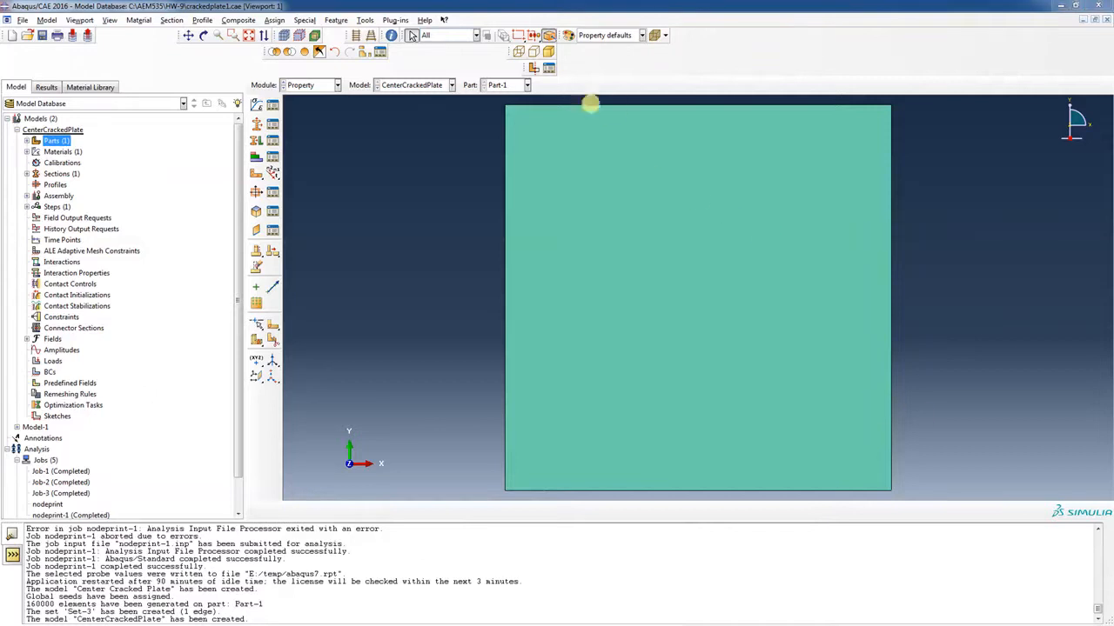
{"action": "left_click", "coordinate": [335, 85]}
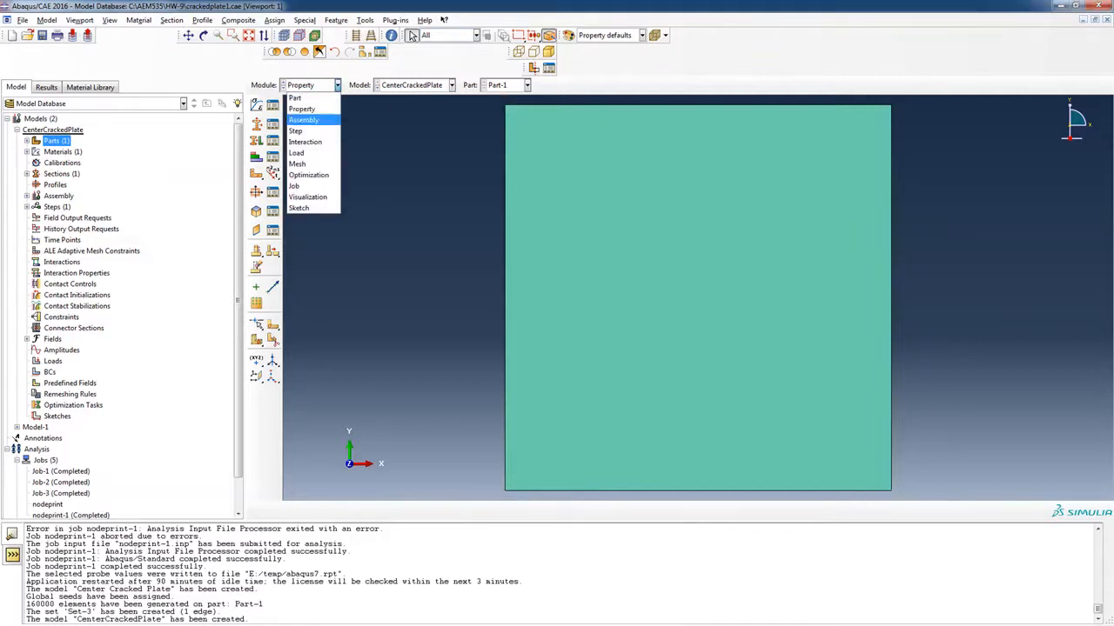
Add a dependent instance of Part-1 to the assembly and switch to the Step module
{"action": "left_click", "coordinate": [302, 119]}
{"action": "left_click", "coordinate": [256, 104]}
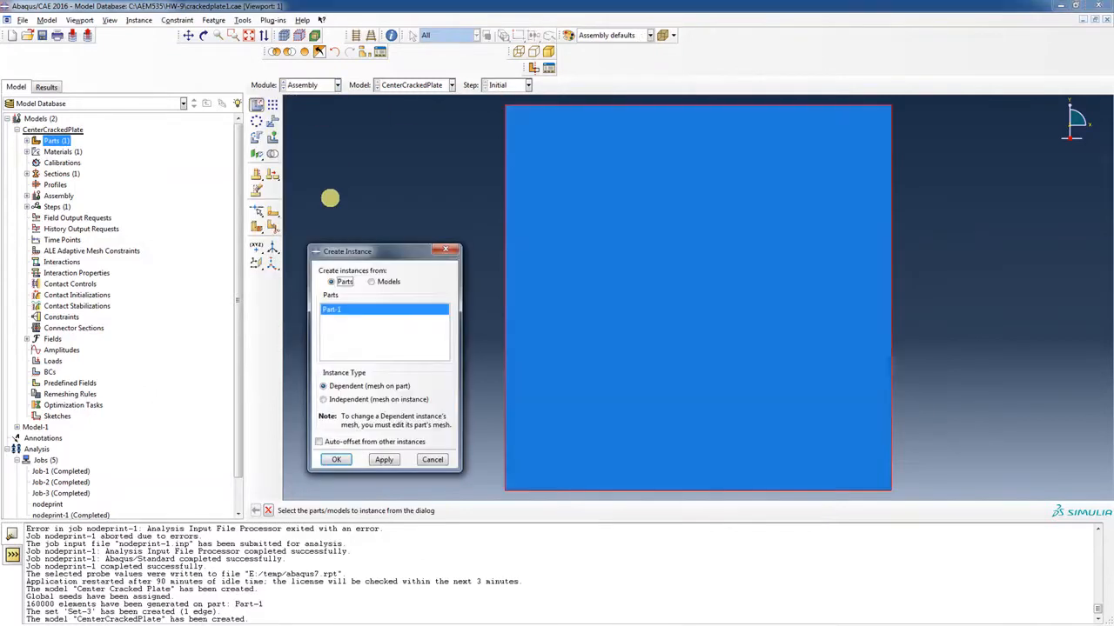
{"action": "left_click", "coordinate": [336, 459]}
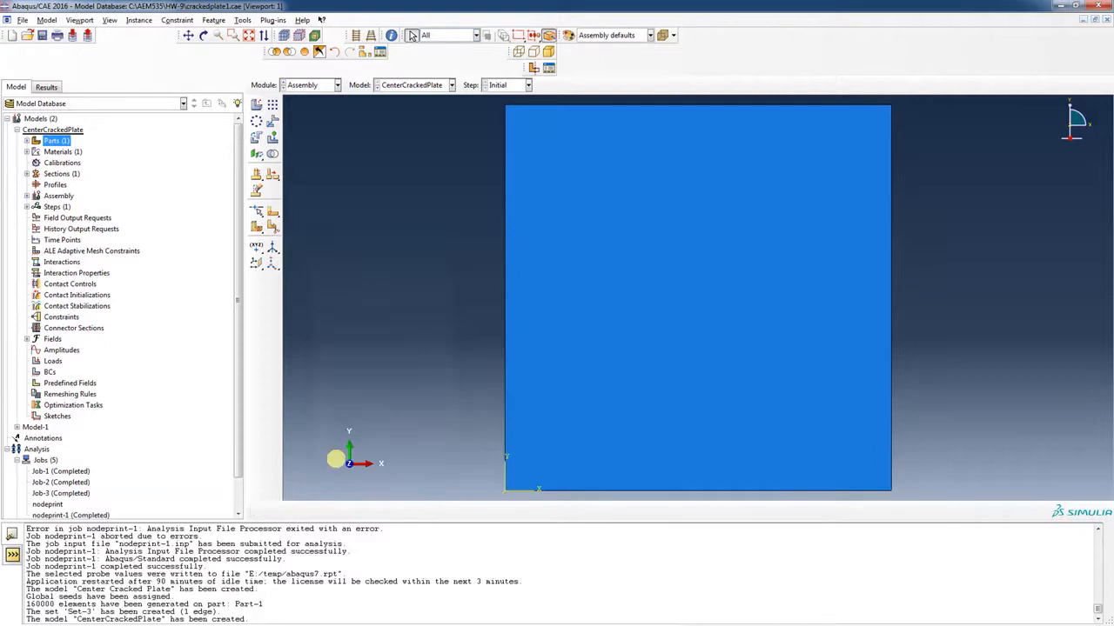
{"action": "left_click", "coordinate": [336, 84]}
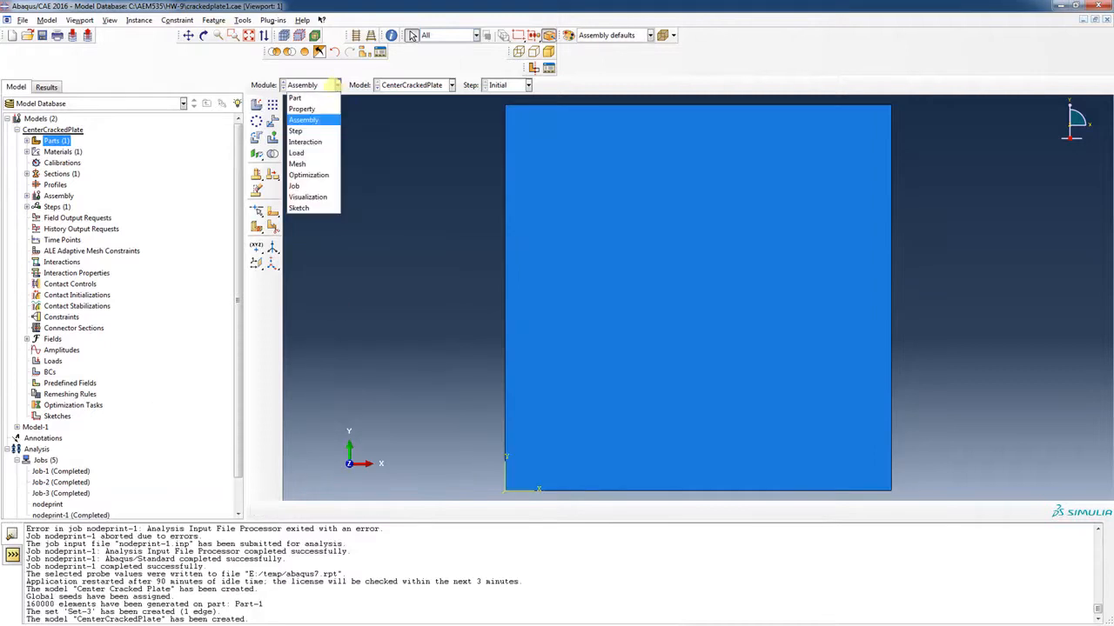
{"action": "left_click", "coordinate": [316, 129]}
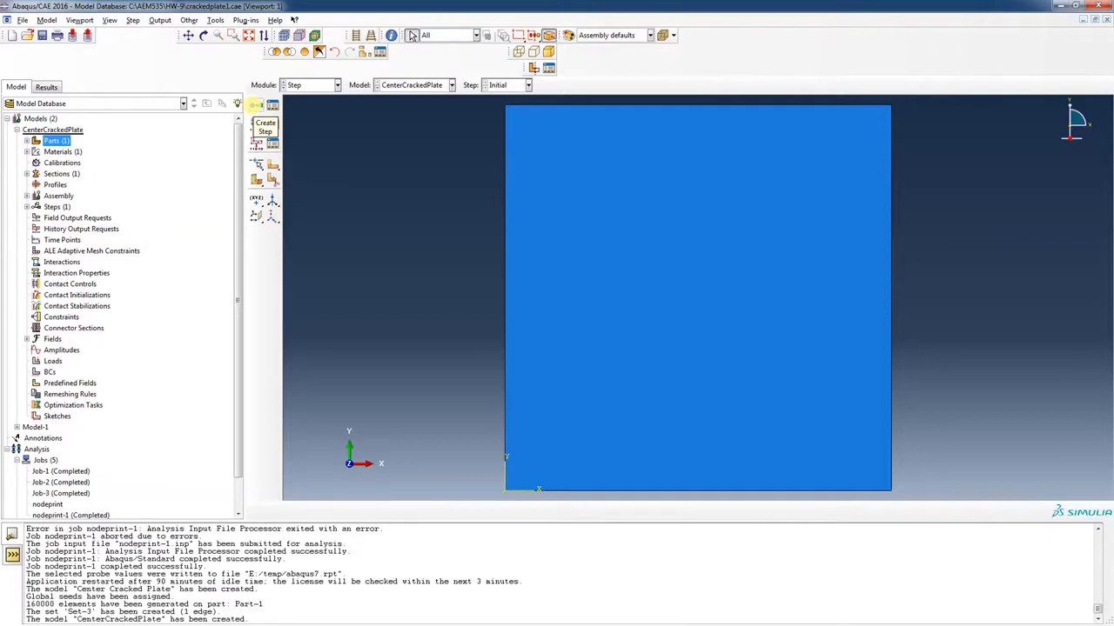
Create Step-1 as a Static, General step with the default settings
{"action": "left_click", "coordinate": [256, 104]}
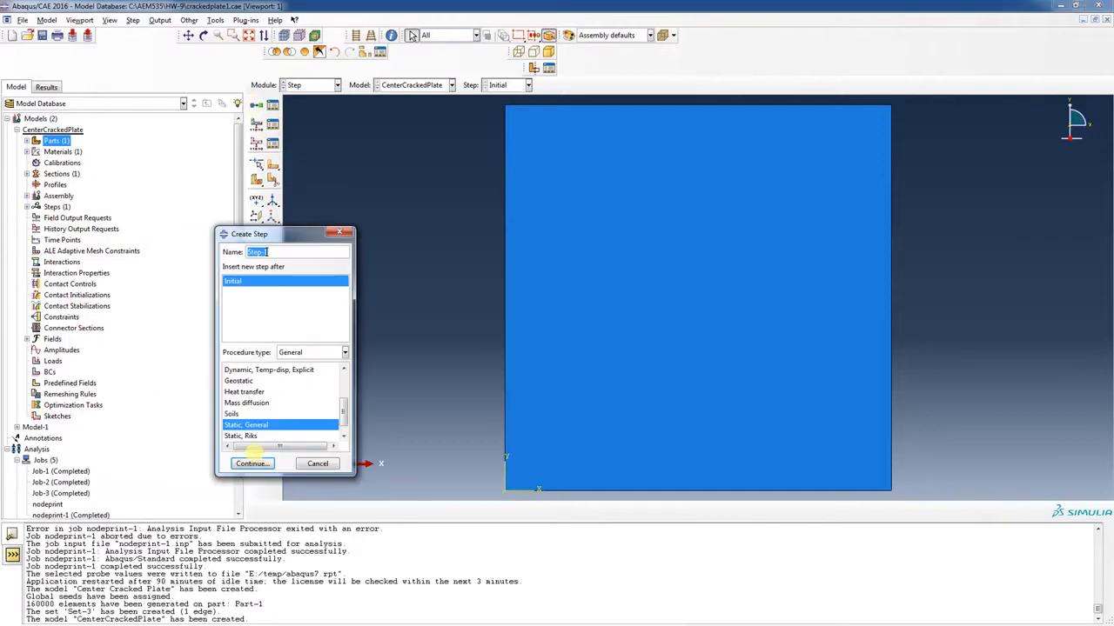
{"action": "left_click", "coordinate": [252, 463]}
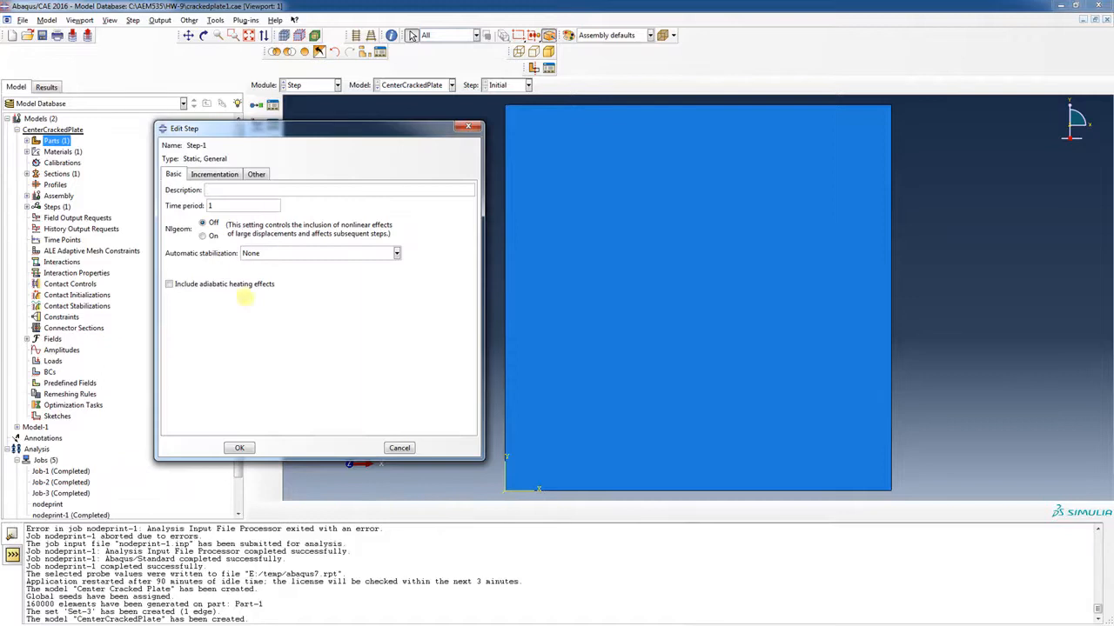
{"action": "left_click", "coordinate": [239, 448]}
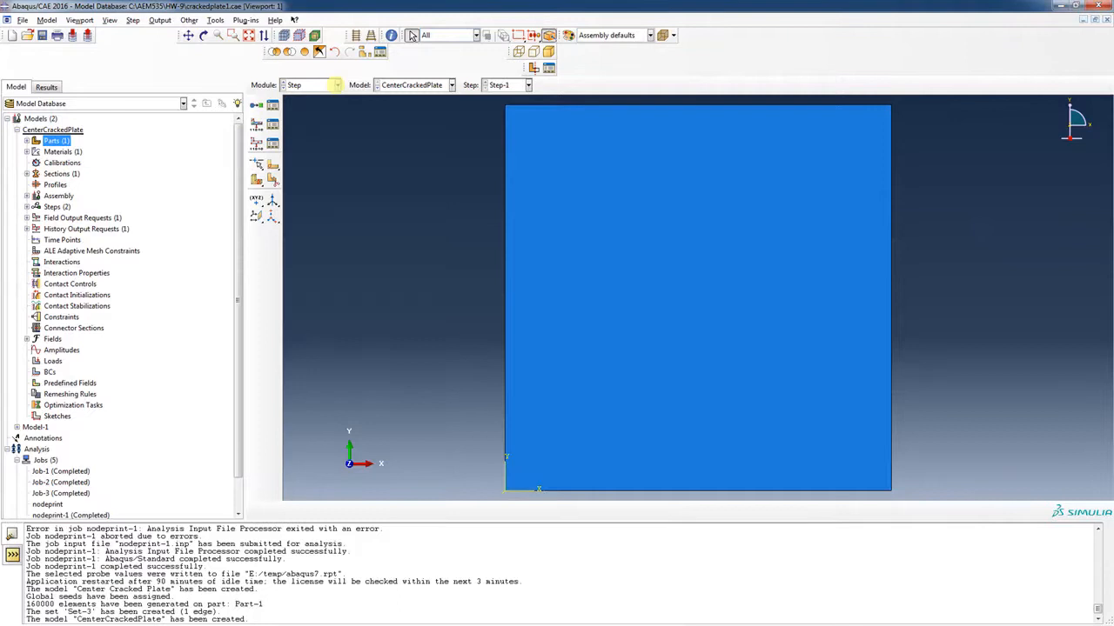
{"action": "left_click", "coordinate": [336, 84]}
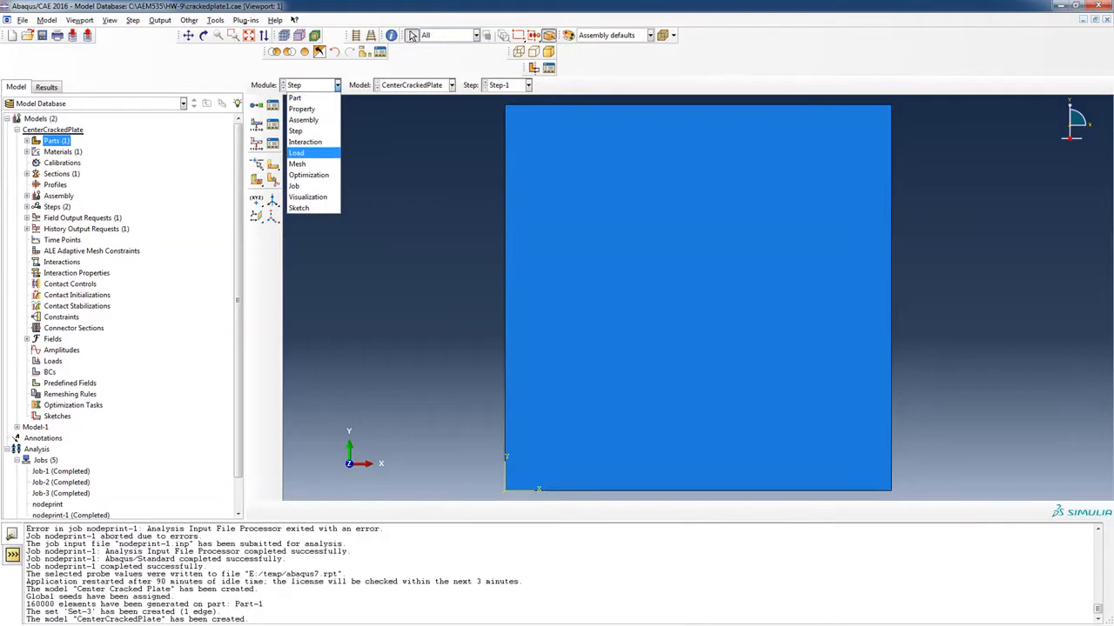
In the Load module, create BC-1 in the Initial step fixing U1 on the plate's left edge
{"action": "left_click", "coordinate": [320, 152]}
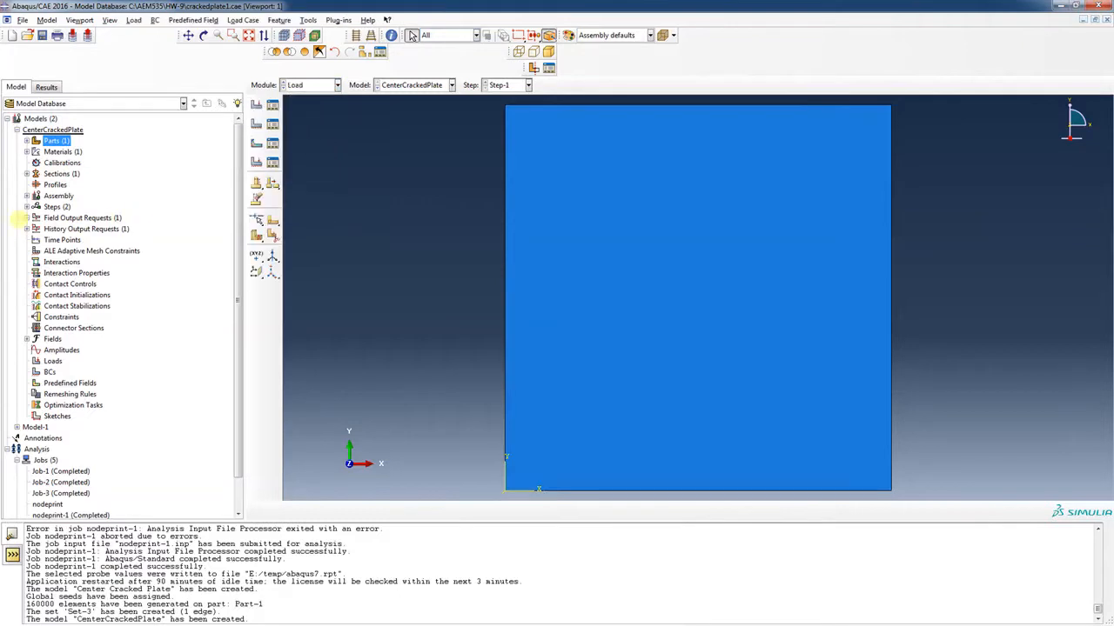
{"action": "left_click", "coordinate": [26, 207]}
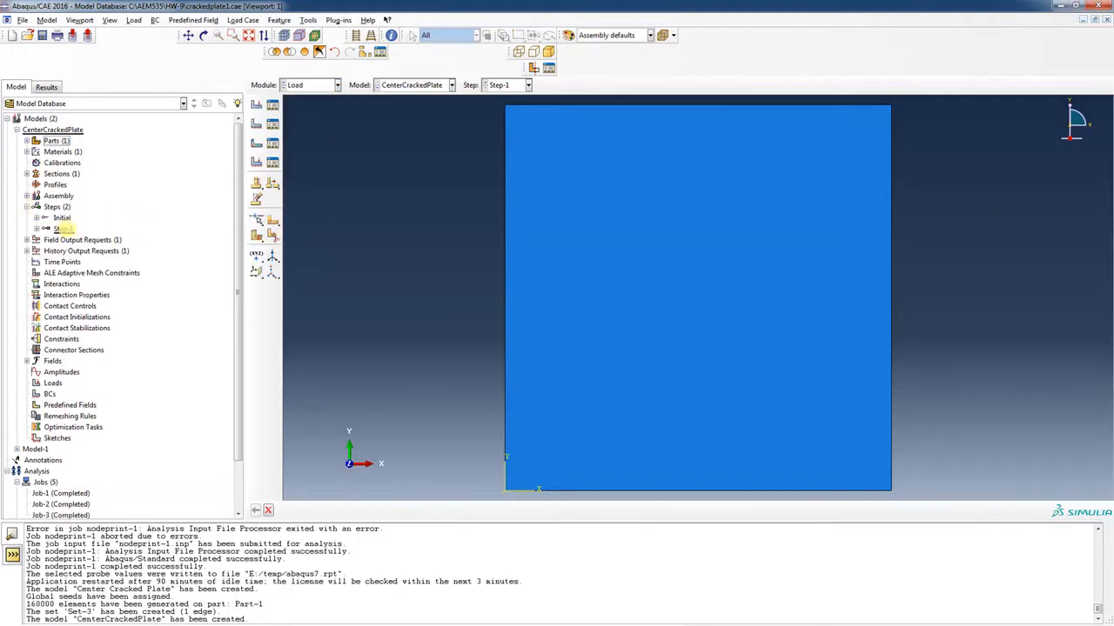
{"action": "left_click", "coordinate": [36, 218]}
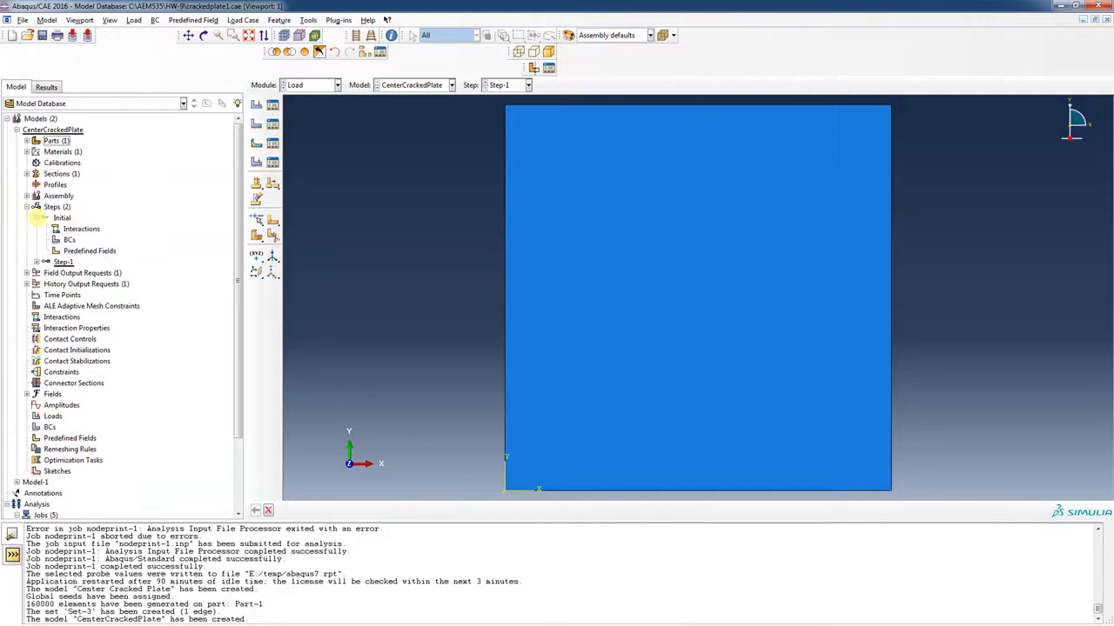
{"action": "left_click", "coordinate": [61, 218]}
{"action": "right_click", "coordinate": [68, 239]}
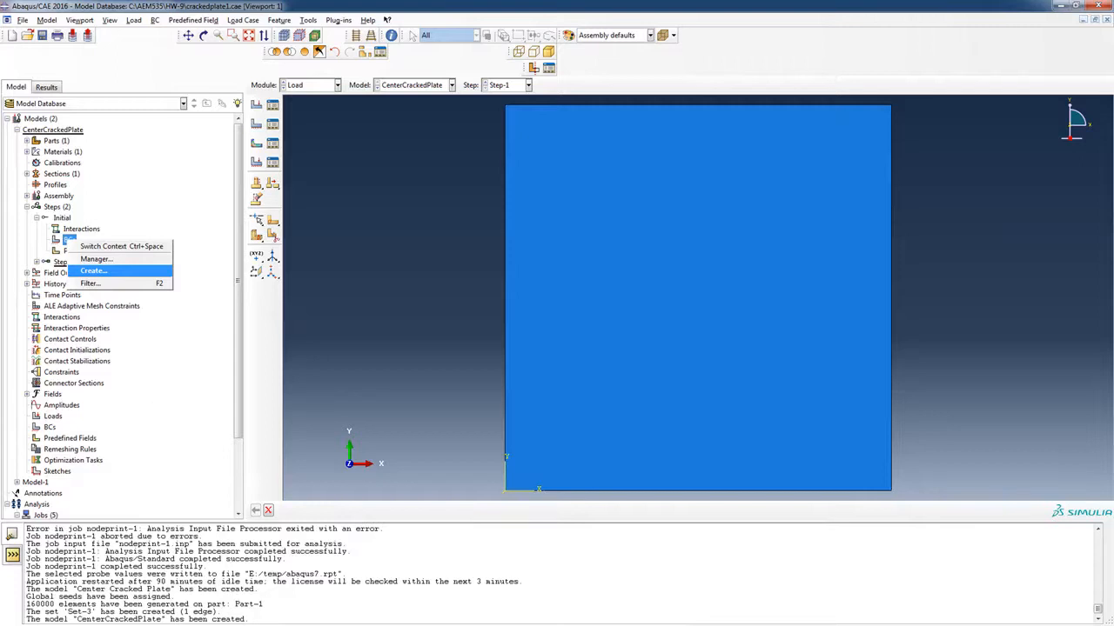
{"action": "left_click", "coordinate": [94, 271]}
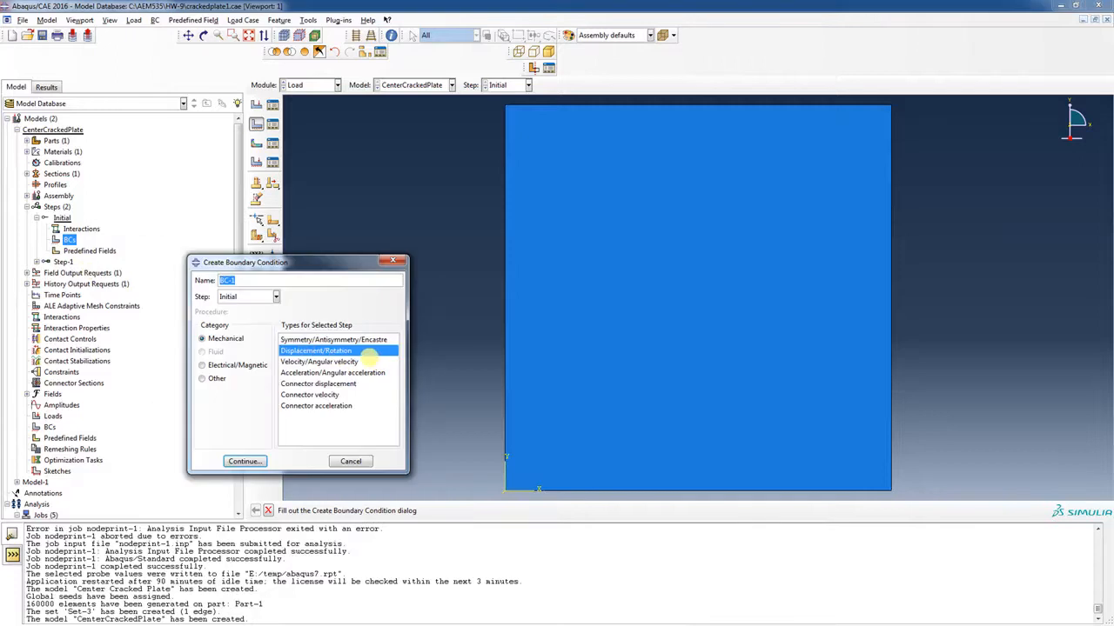
{"action": "left_click", "coordinate": [244, 461]}
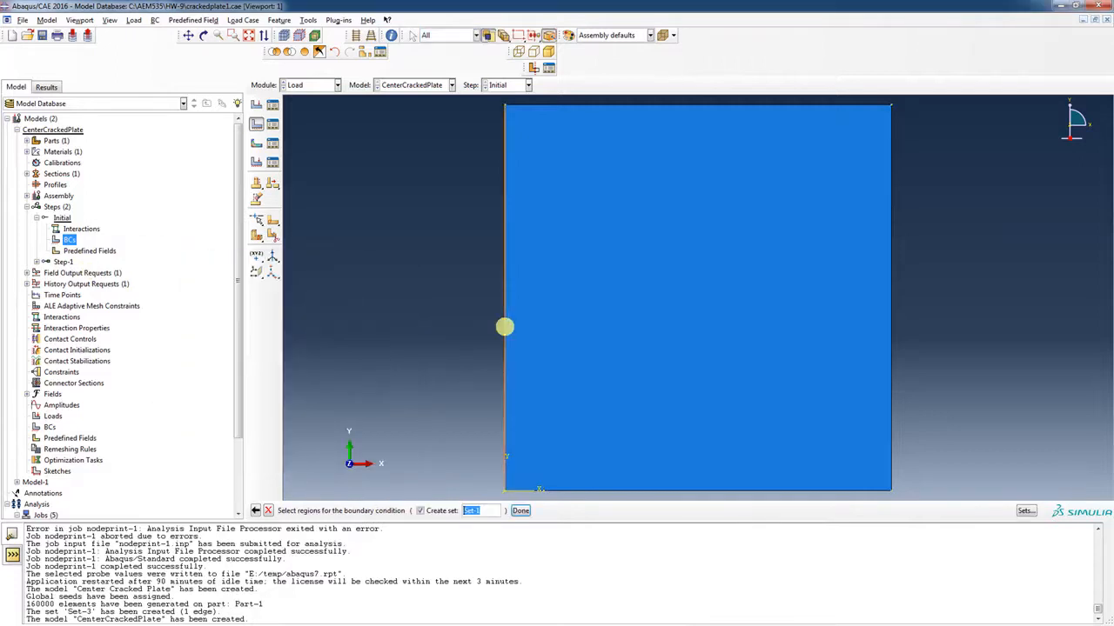
{"action": "left_click", "coordinate": [505, 327]}
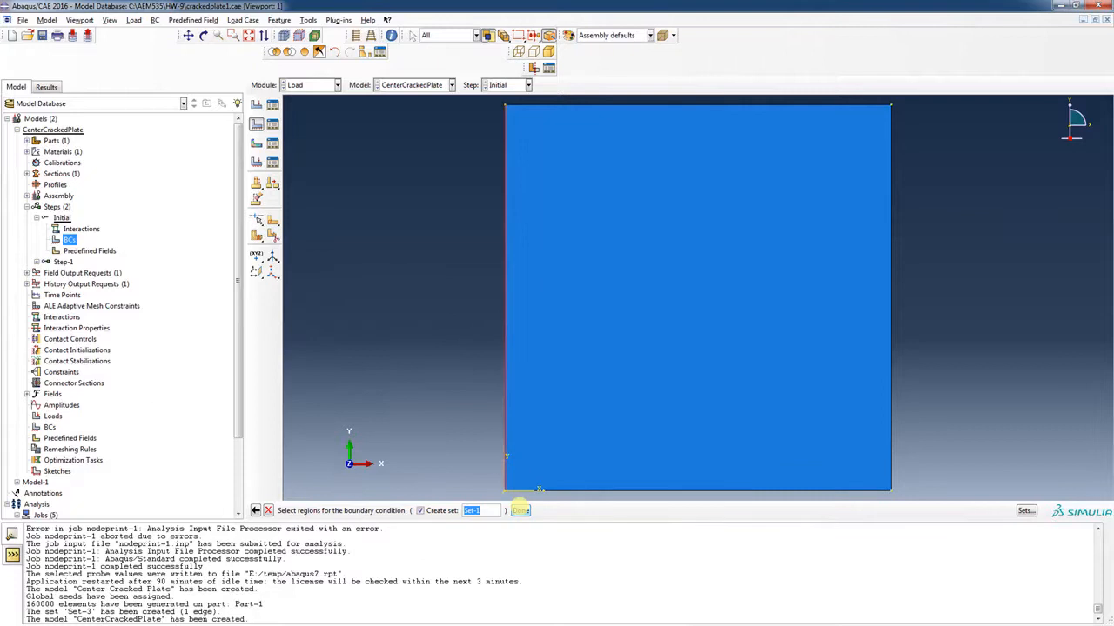
{"action": "left_click", "coordinate": [520, 511]}
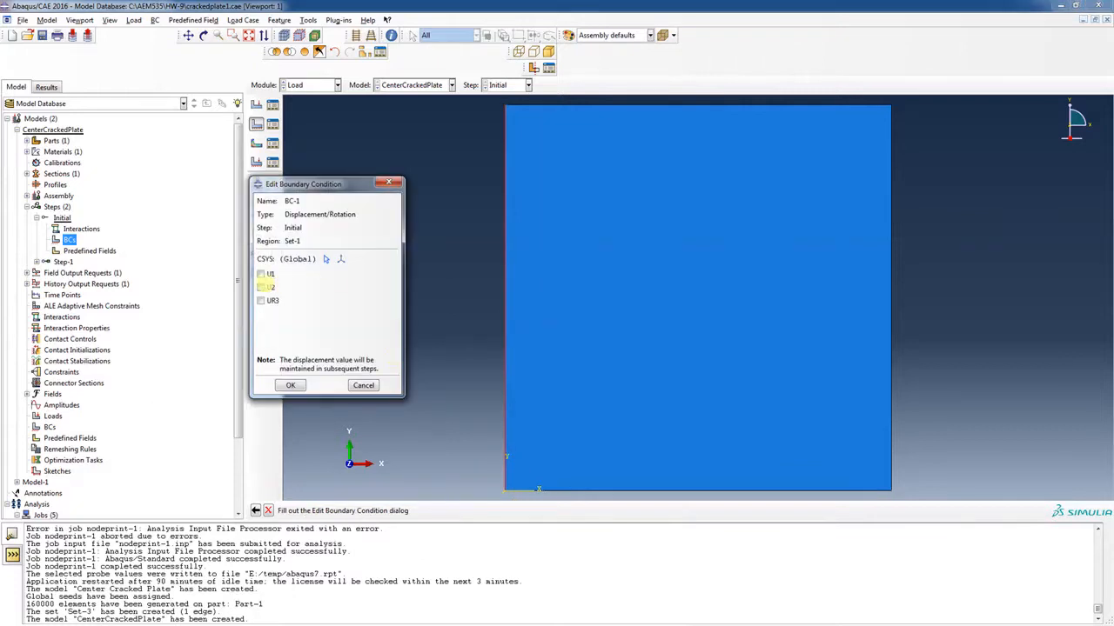
{"action": "left_click", "coordinate": [261, 274]}
{"action": "left_click", "coordinate": [294, 385]}
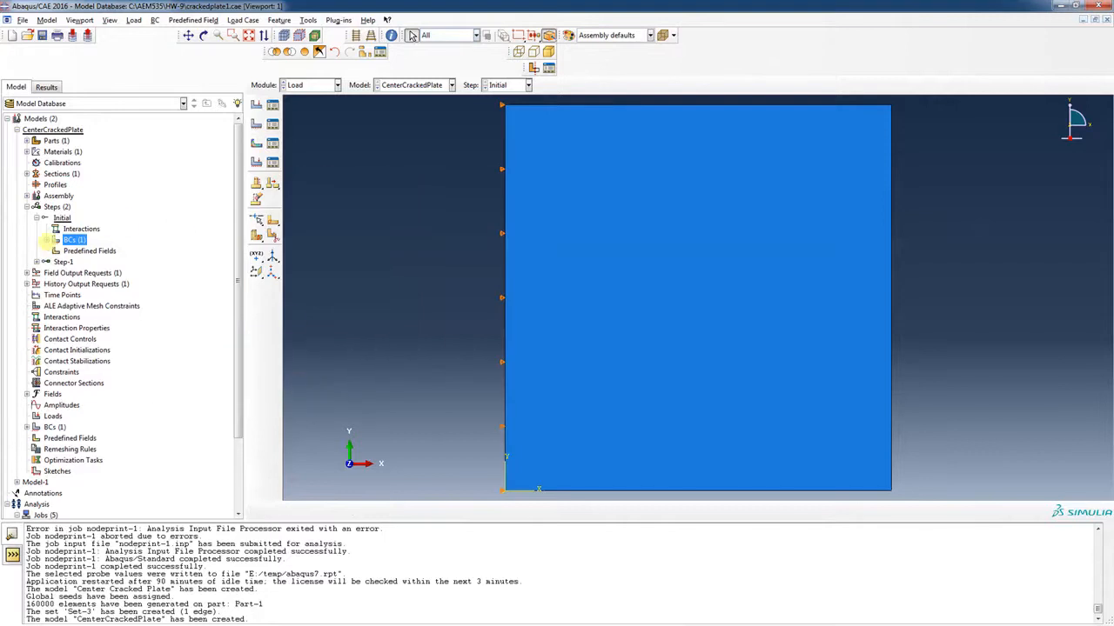
{"action": "right_click", "coordinate": [51, 240]}
Create BC-2 in the Initial step fixing U2 on the bottom edge right of the crack tip
{"action": "left_click", "coordinate": [68, 243]}
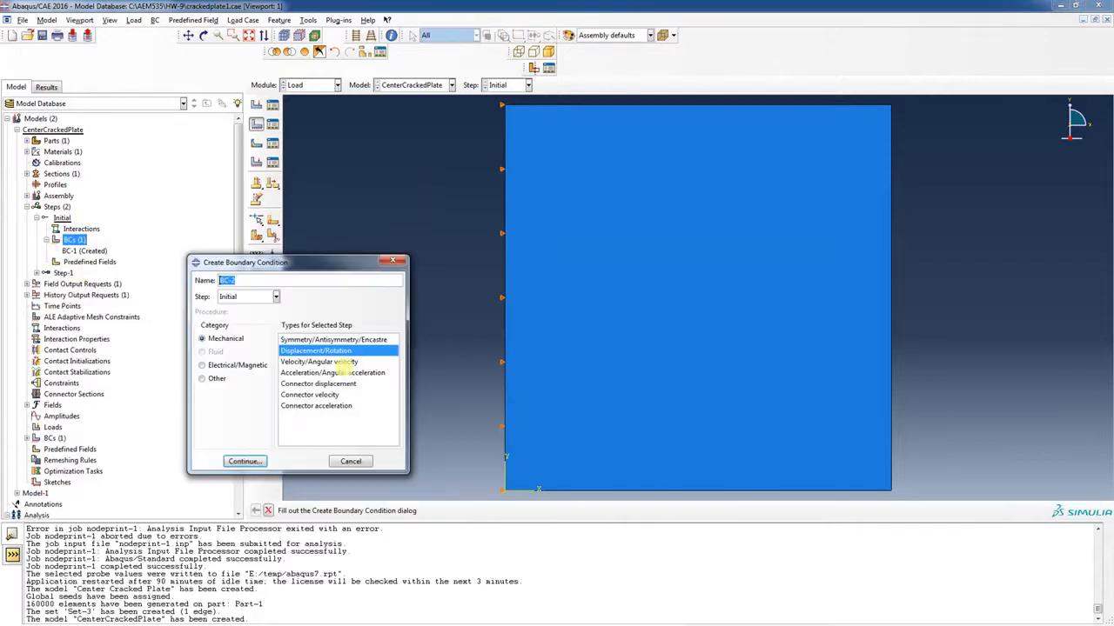
{"action": "left_click", "coordinate": [245, 462]}
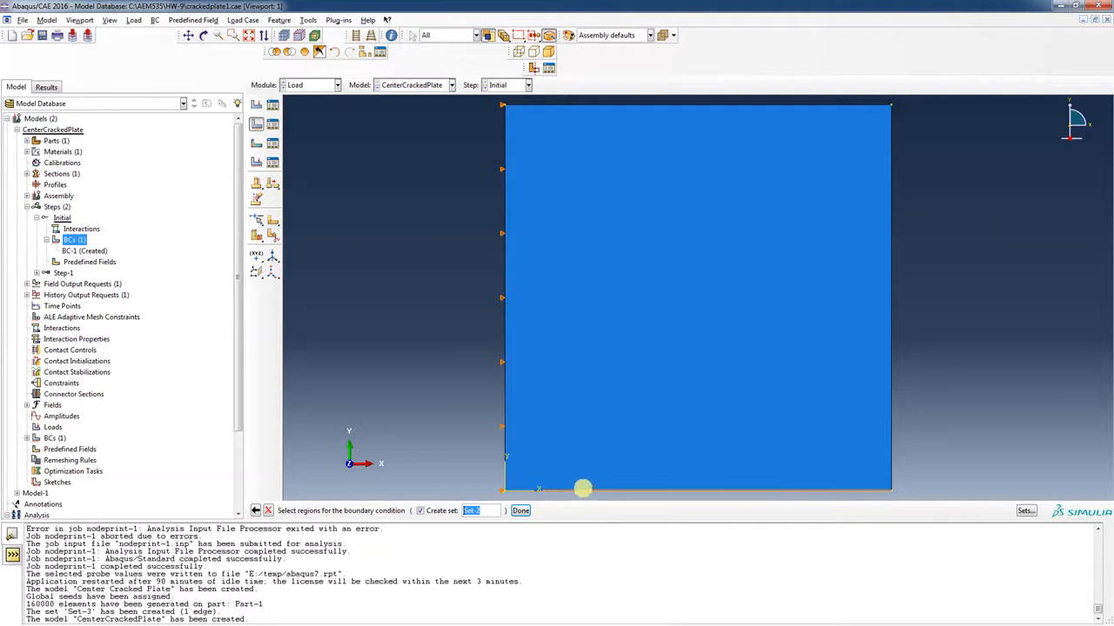
{"action": "left_click", "coordinate": [218, 35]}
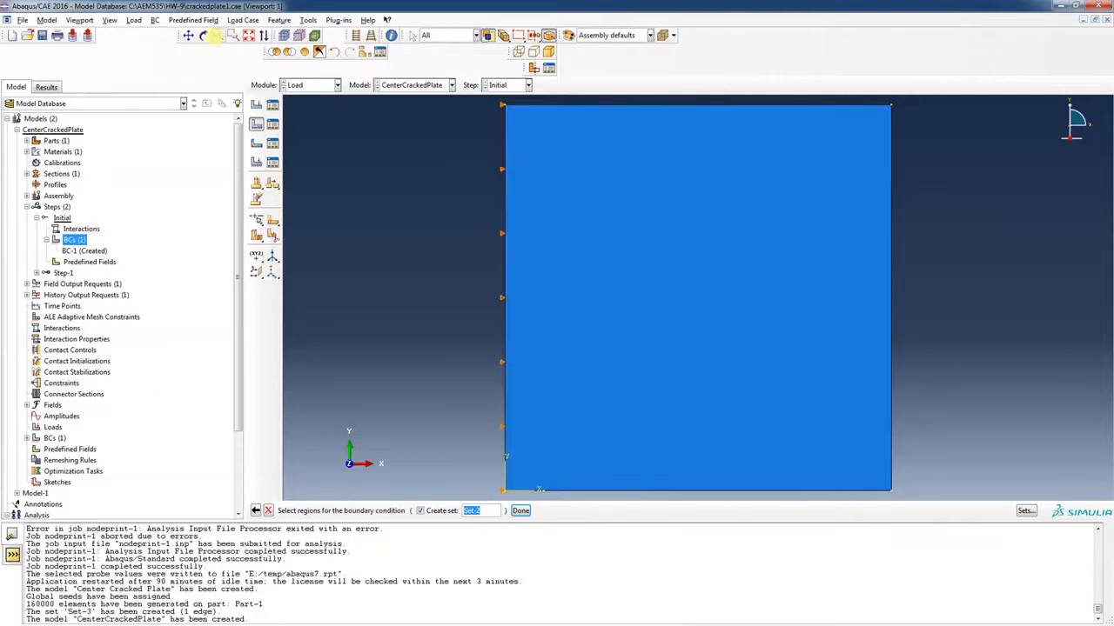
{"action": "left_click_drag", "start_coordinate": [751, 410], "coordinate": [688, 408]}
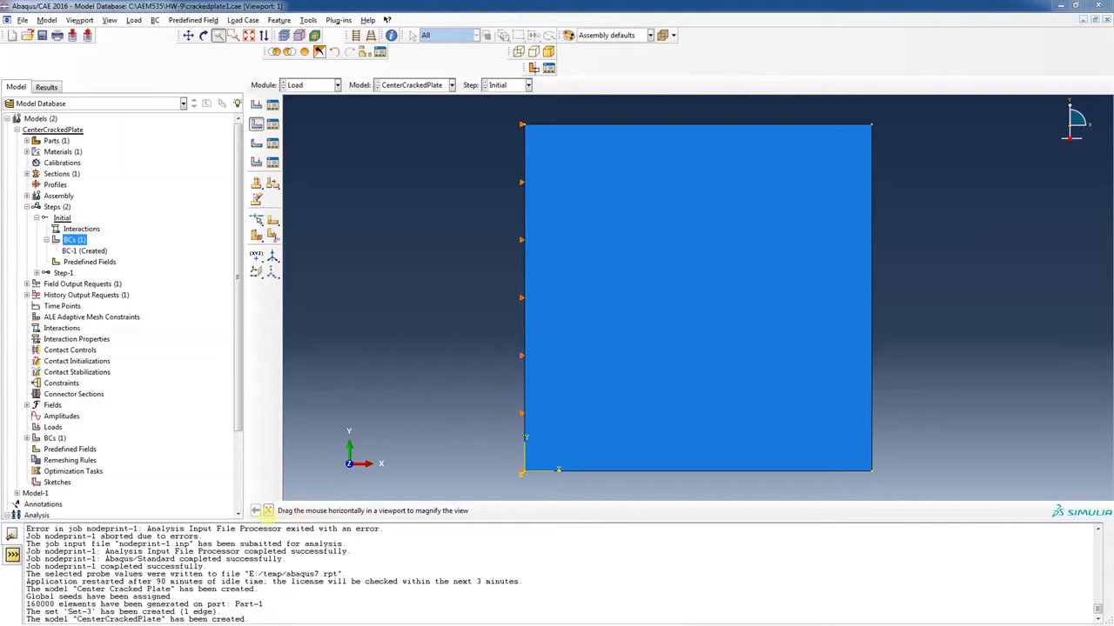
{"action": "left_click", "coordinate": [268, 511]}
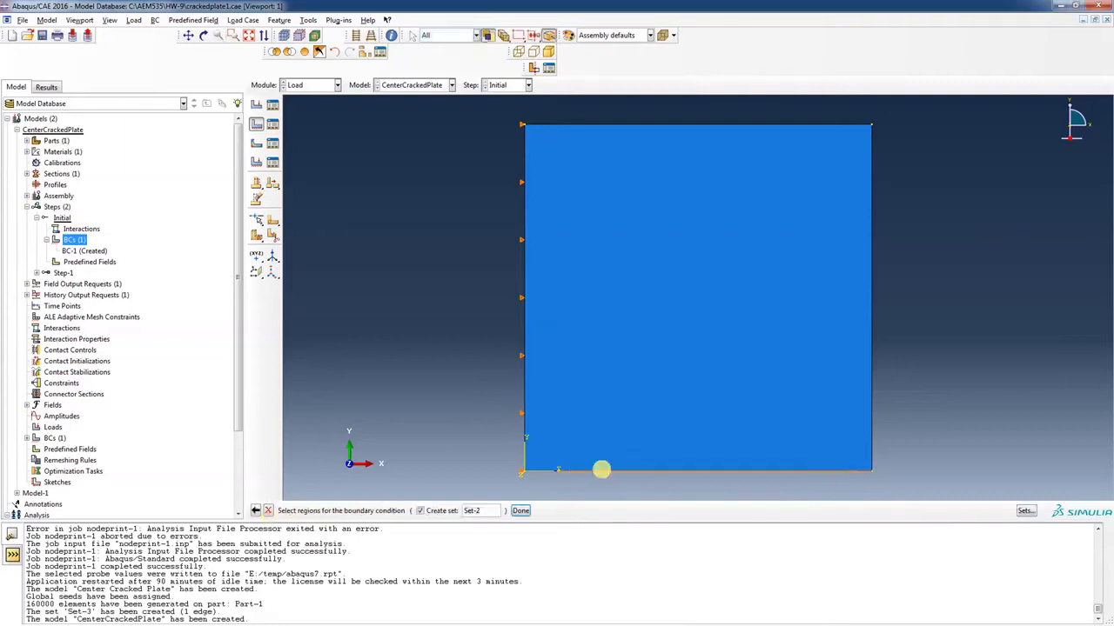
{"action": "left_click", "coordinate": [599, 470]}
{"action": "left_click", "coordinate": [520, 510]}
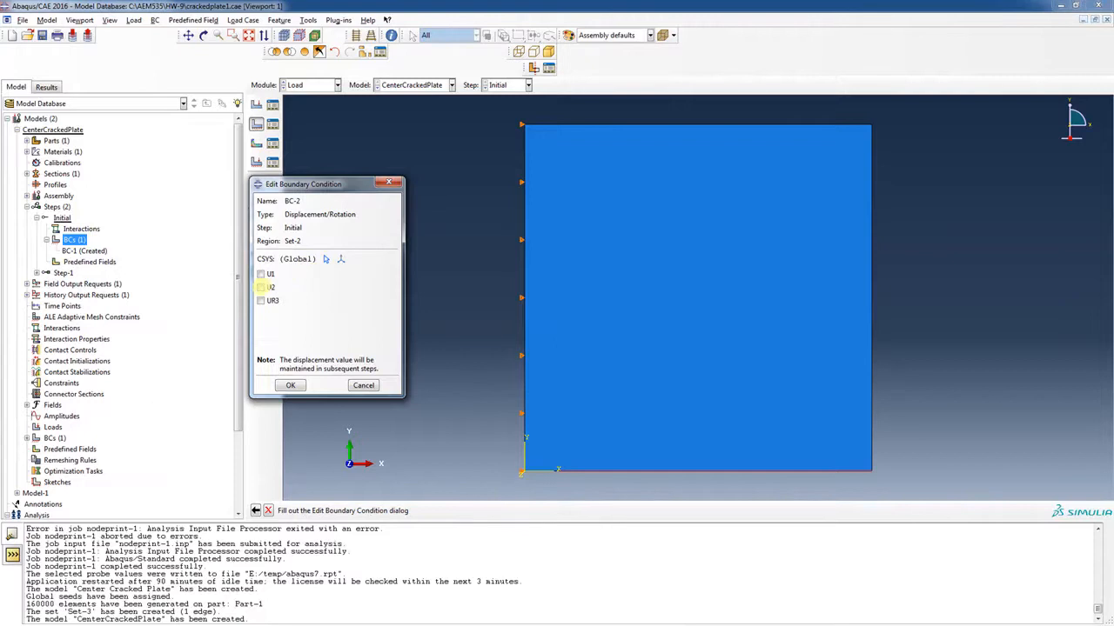
{"action": "left_click", "coordinate": [261, 287]}
{"action": "left_click", "coordinate": [291, 386]}
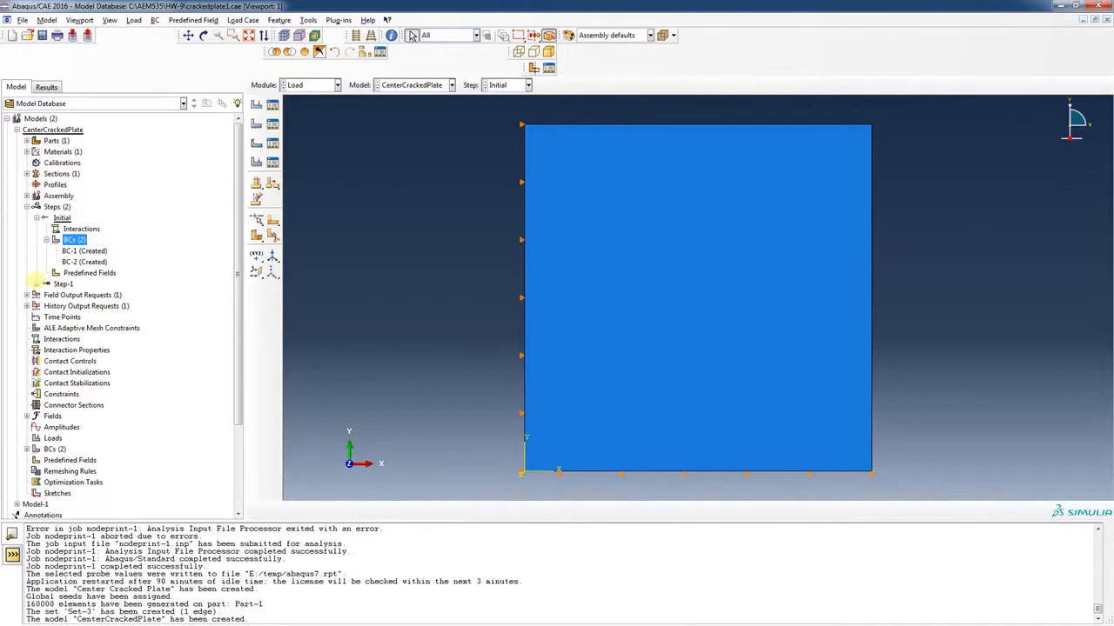
{"action": "left_click", "coordinate": [36, 284]}
Apply Load-1, a -100 pressure on the plate's top and right edges in Step-1
{"action": "right_click", "coordinate": [73, 338]}
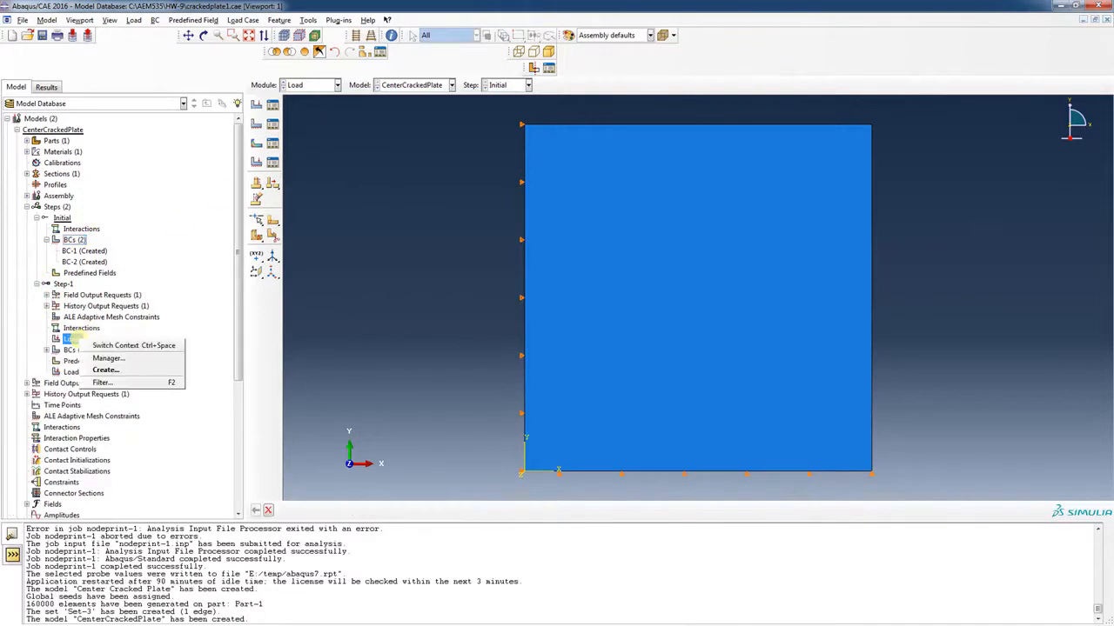
{"action": "left_click", "coordinate": [106, 370]}
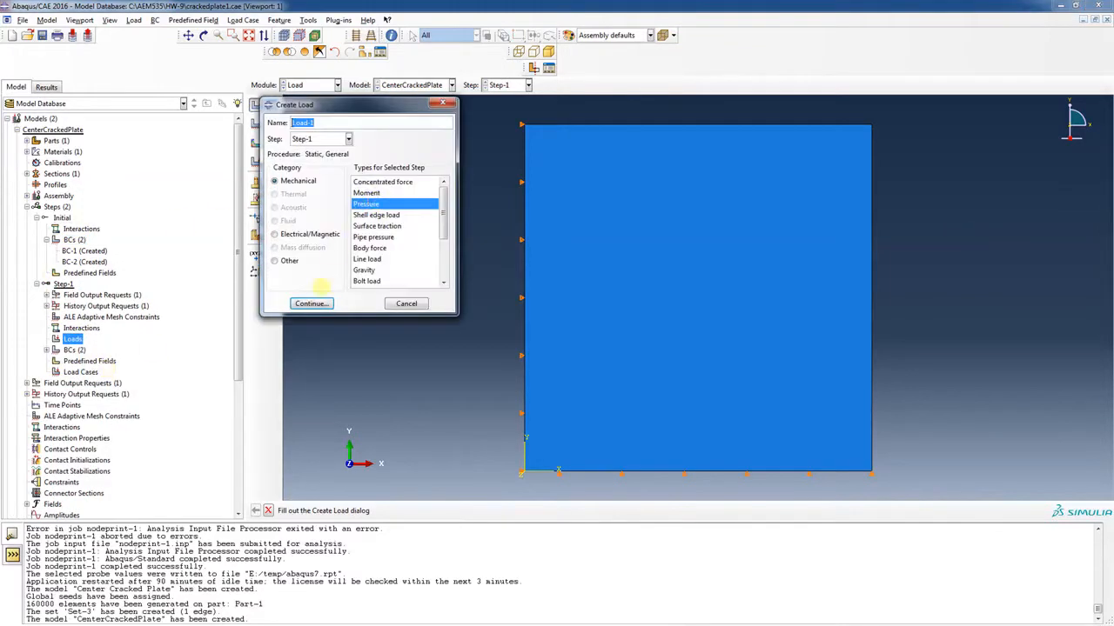
{"action": "left_click", "coordinate": [312, 302]}
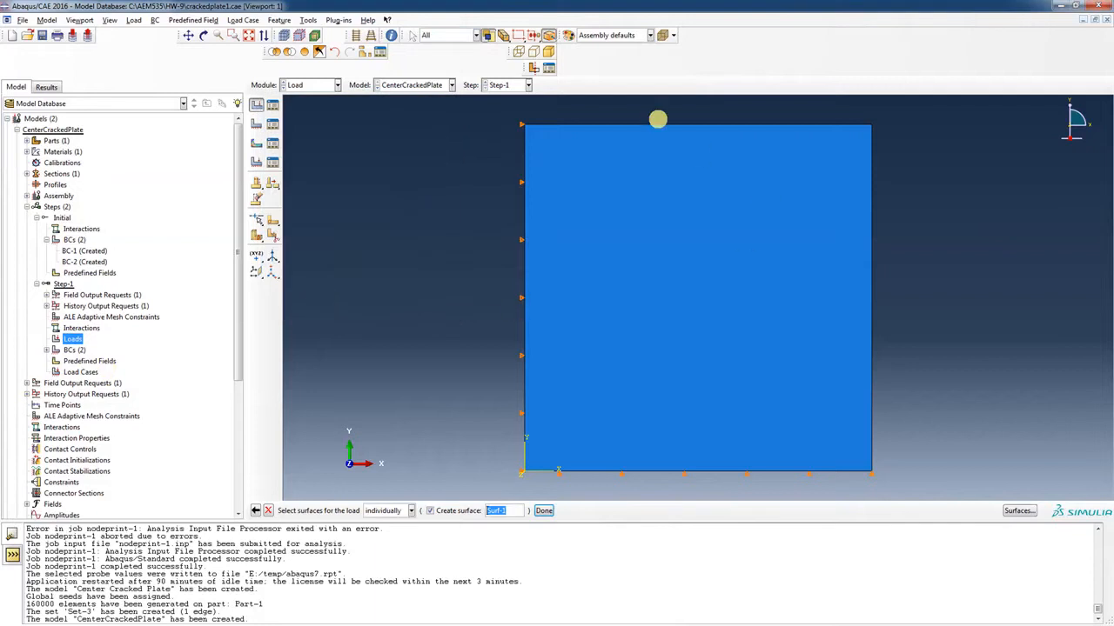
{"action": "left_click", "coordinate": [652, 126]}
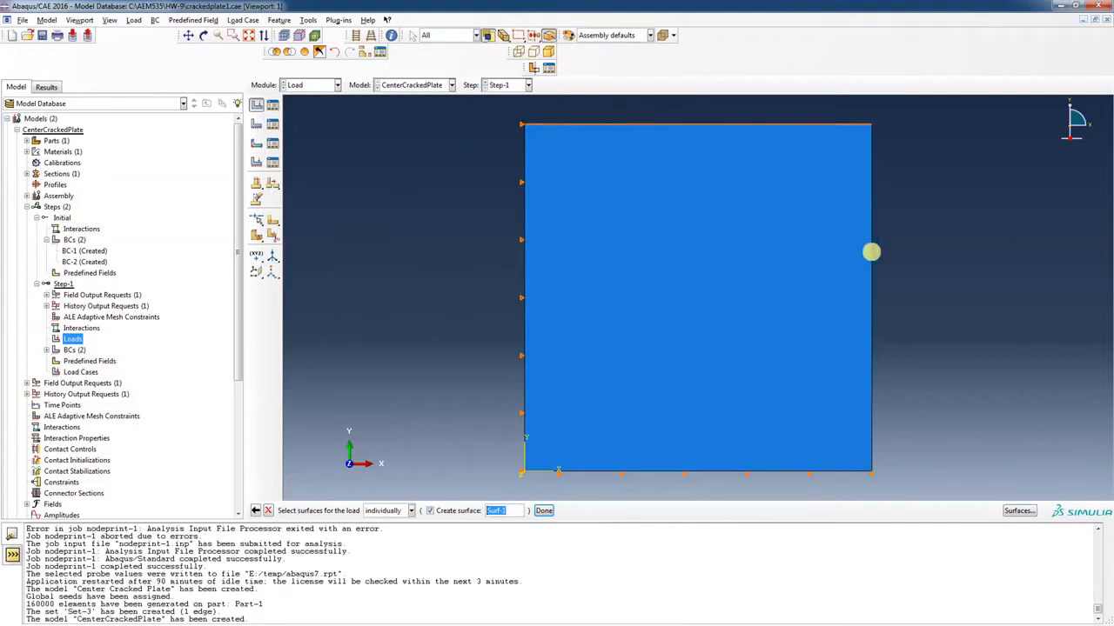
{"action": "left_click", "coordinate": [871, 253], "text": "shift"}
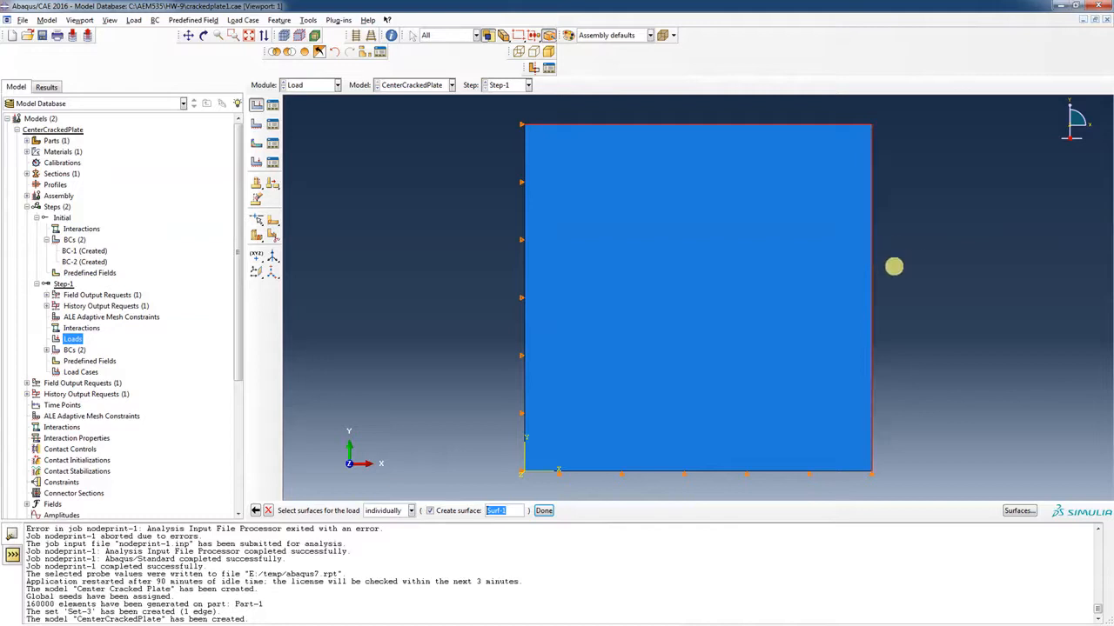
{"action": "left_click", "coordinate": [542, 511]}
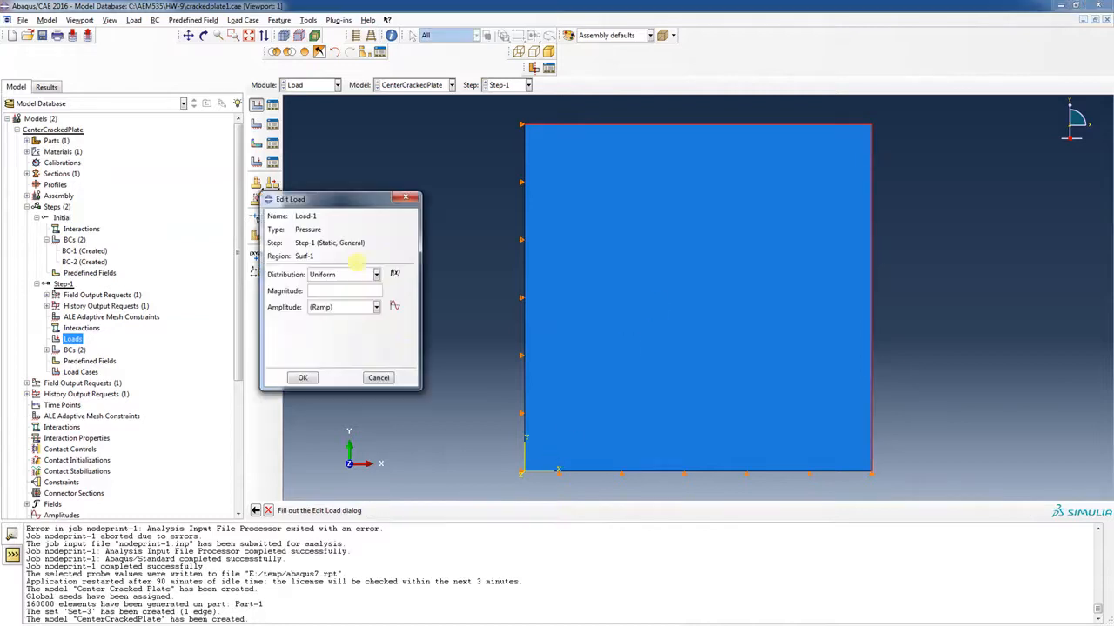
{"action": "type", "text": "-100"}
{"action": "left_click", "coordinate": [302, 378]}
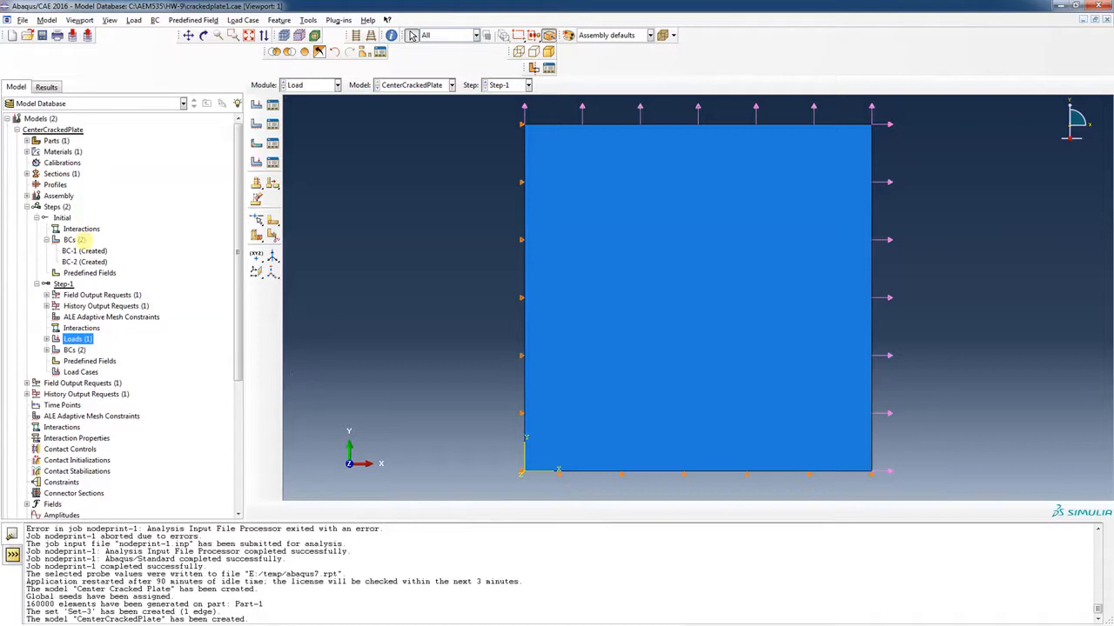
Create a new assembly set, bnodes, containing only the plate's bottom edge
{"action": "left_click", "coordinate": [27, 207]}
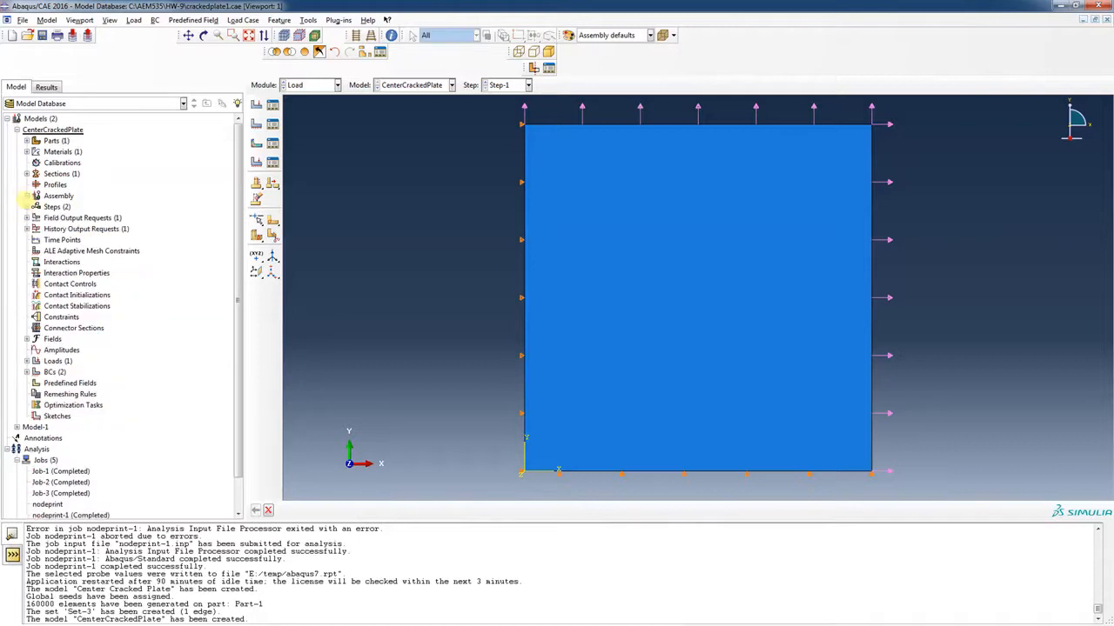
{"action": "left_click", "coordinate": [26, 195]}
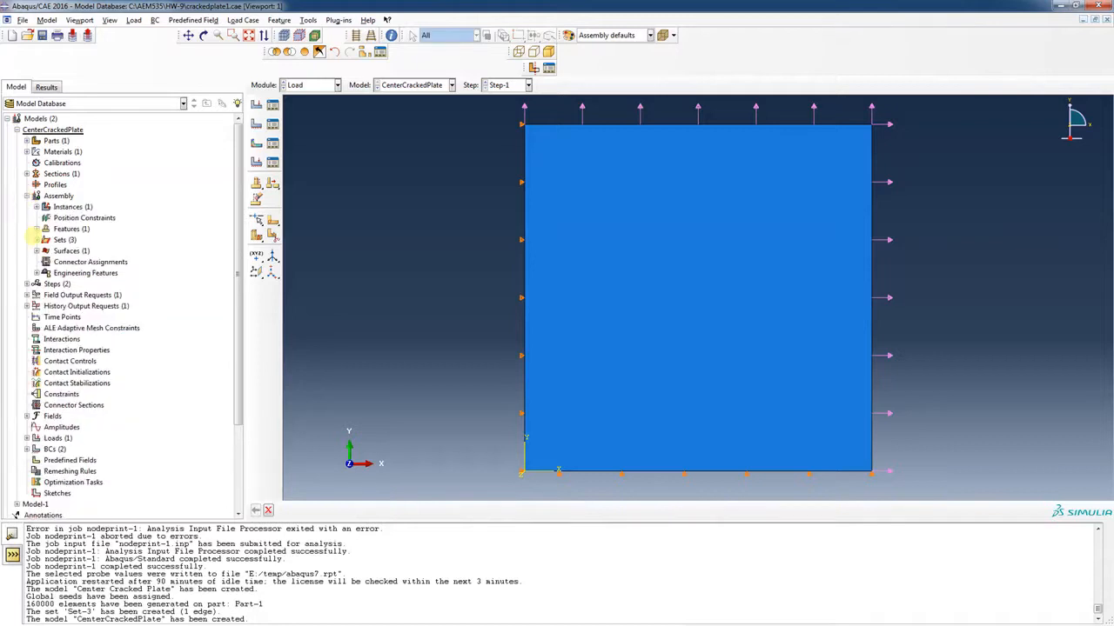
{"action": "left_click", "coordinate": [36, 239]}
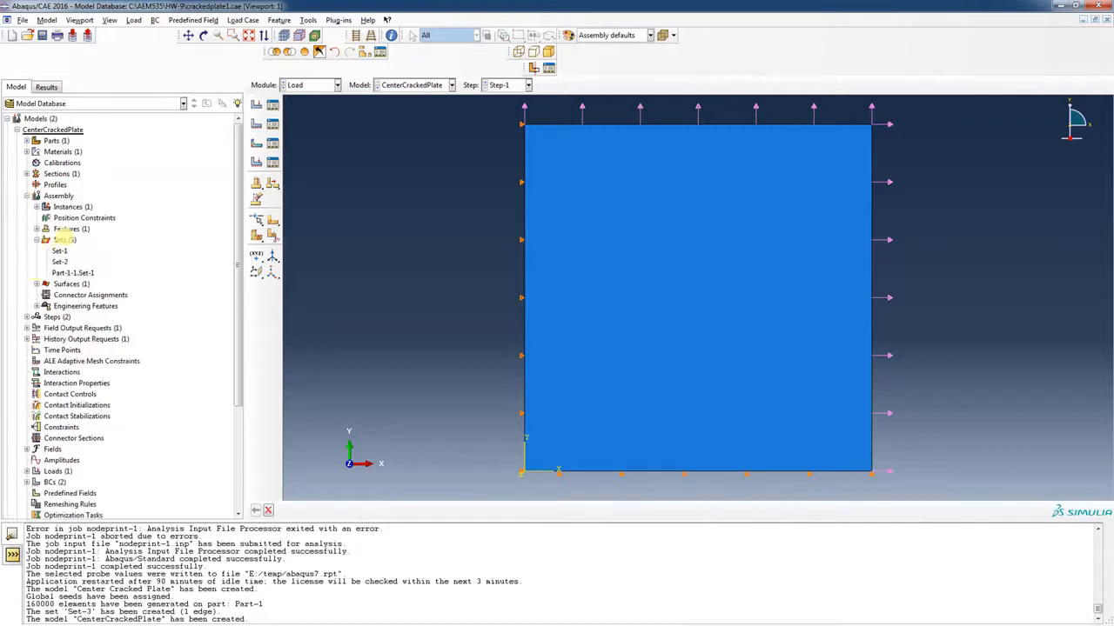
{"action": "right_click", "coordinate": [65, 239]}
{"action": "left_click", "coordinate": [106, 259]}
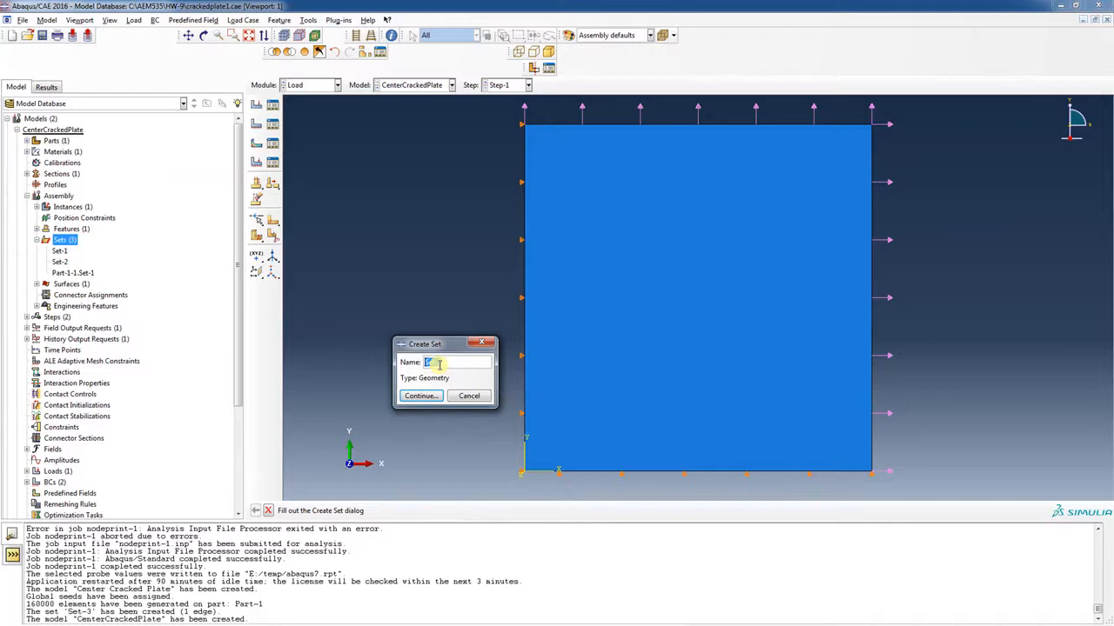
{"action": "type", "text": "b"}
{"action": "type", "text": "o"}
{"action": "type", "text": "ttom"}
{"action": "left_click", "coordinate": [420, 396]}
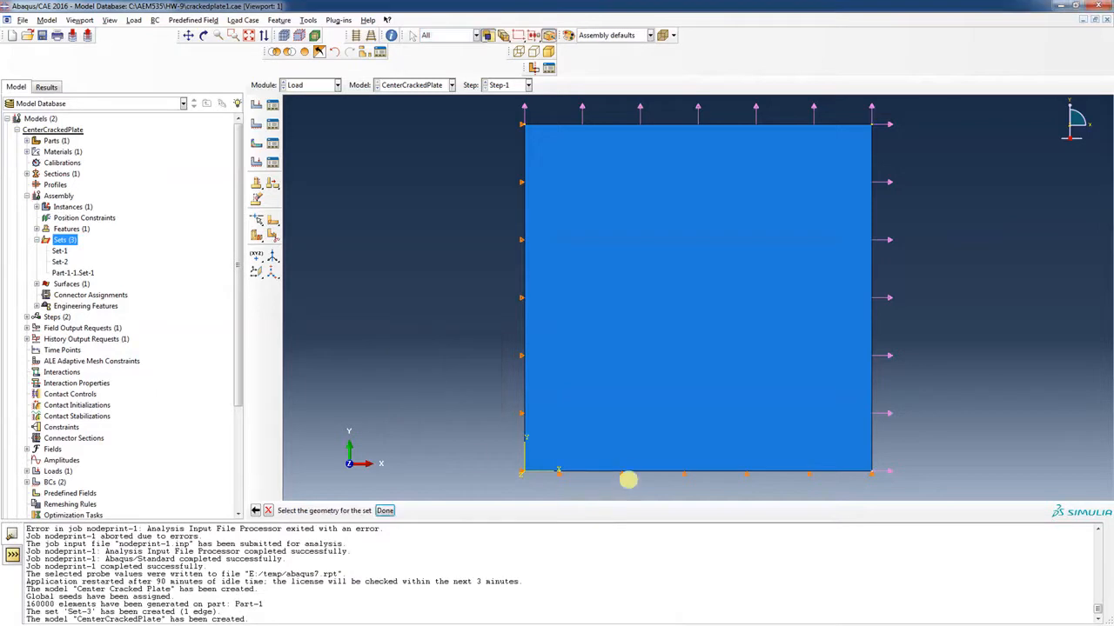
{"action": "left_click", "coordinate": [630, 472]}
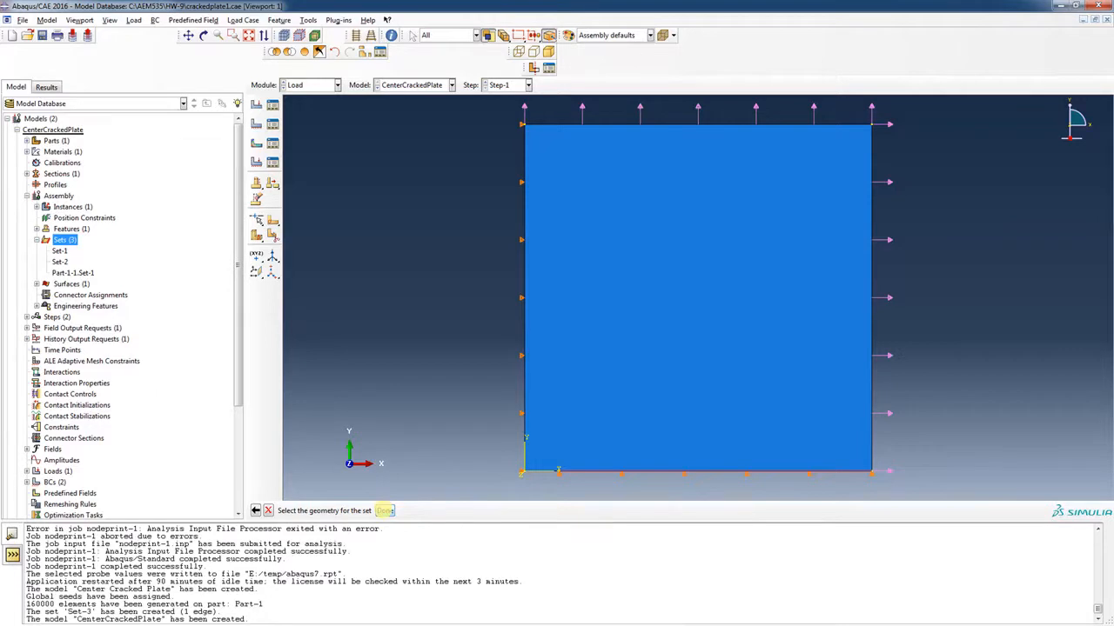
{"action": "left_click", "coordinate": [385, 511]}
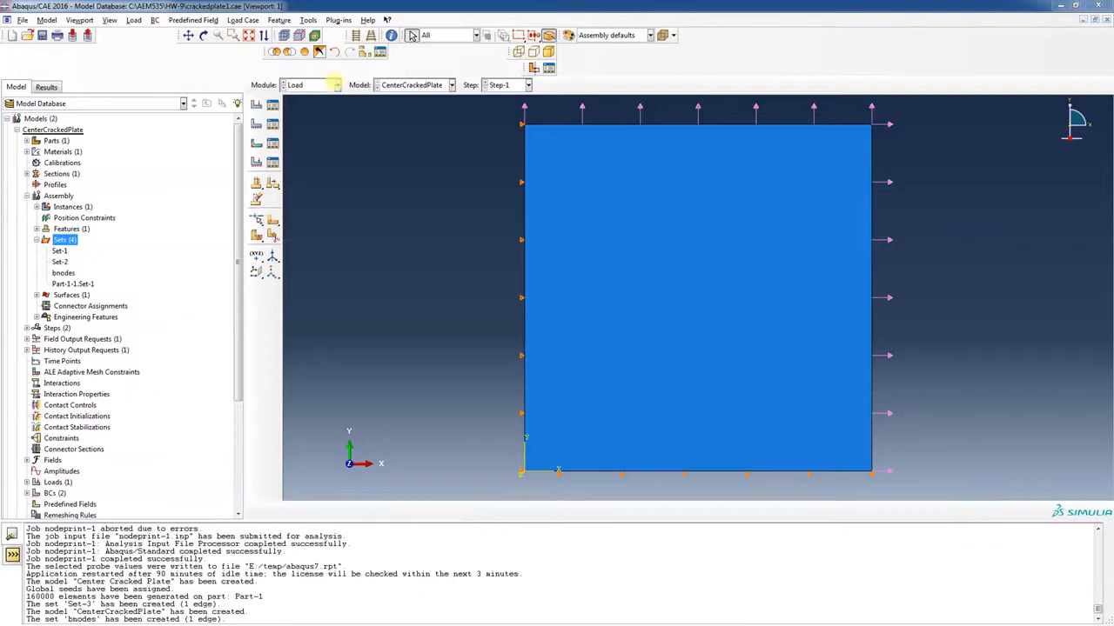
Switch to the Mesh module and work on the part after the dependent-instance error
{"action": "left_click", "coordinate": [335, 84]}
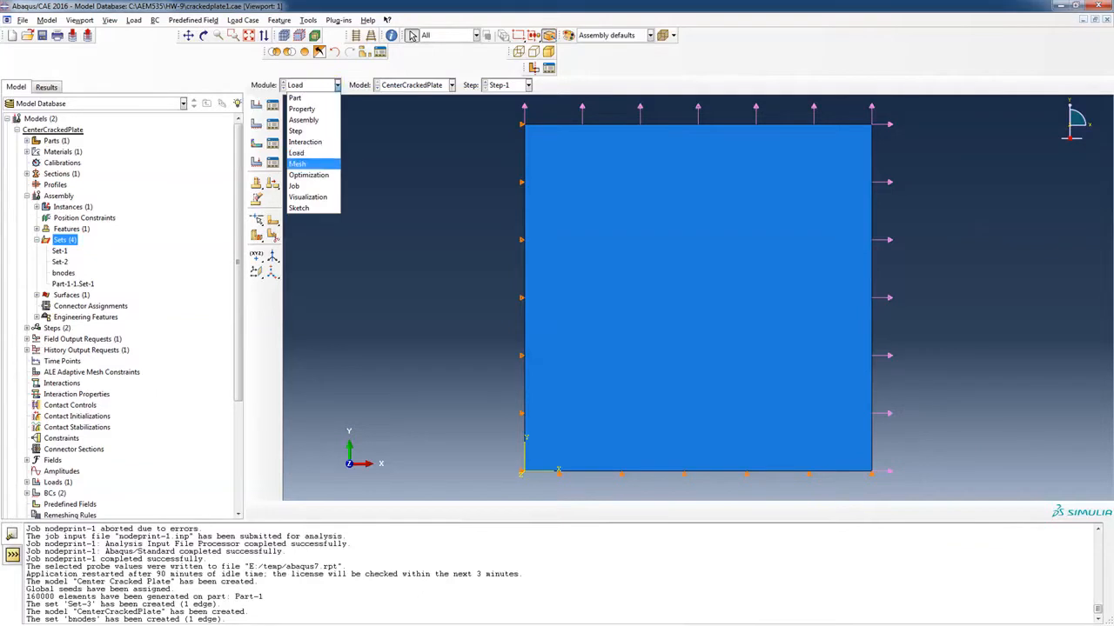
{"action": "left_click", "coordinate": [312, 162]}
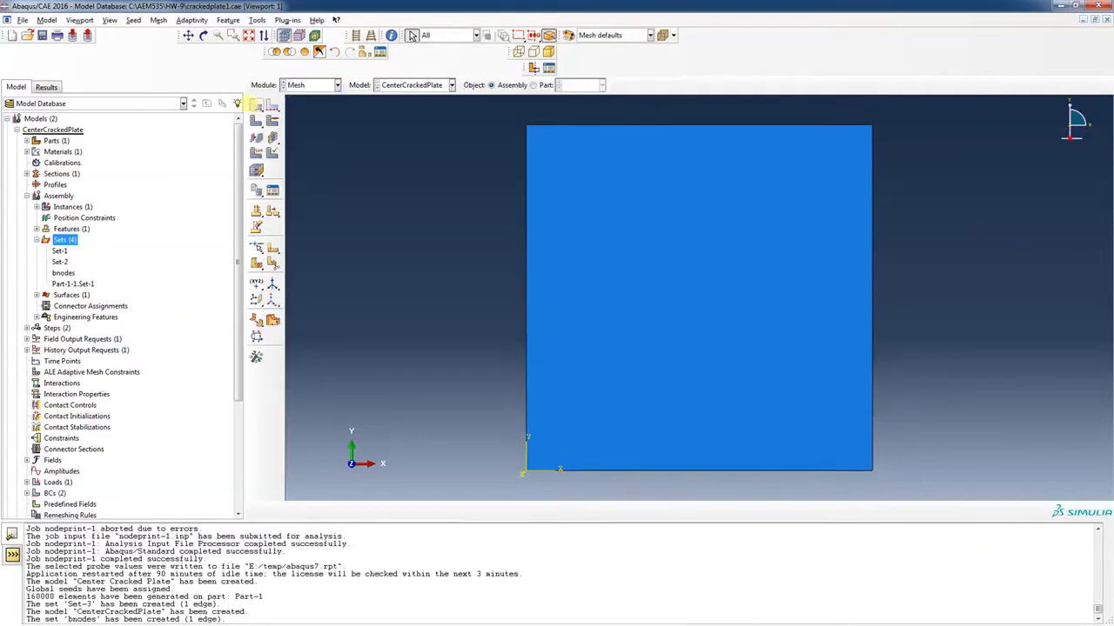
{"action": "left_click", "coordinate": [256, 105]}
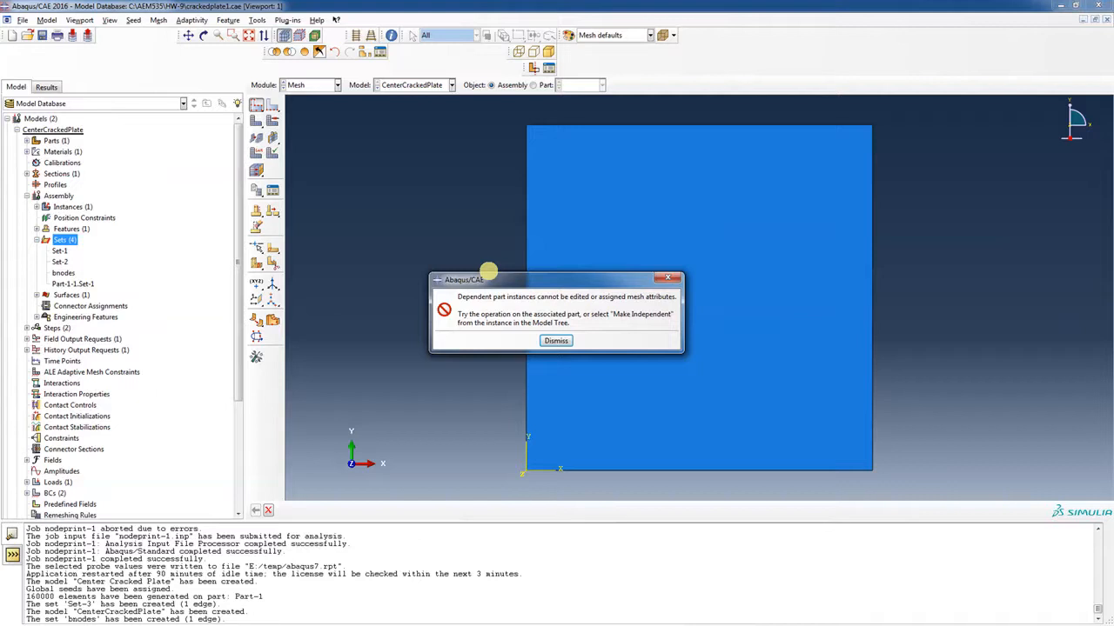
{"action": "left_click", "coordinate": [555, 340]}
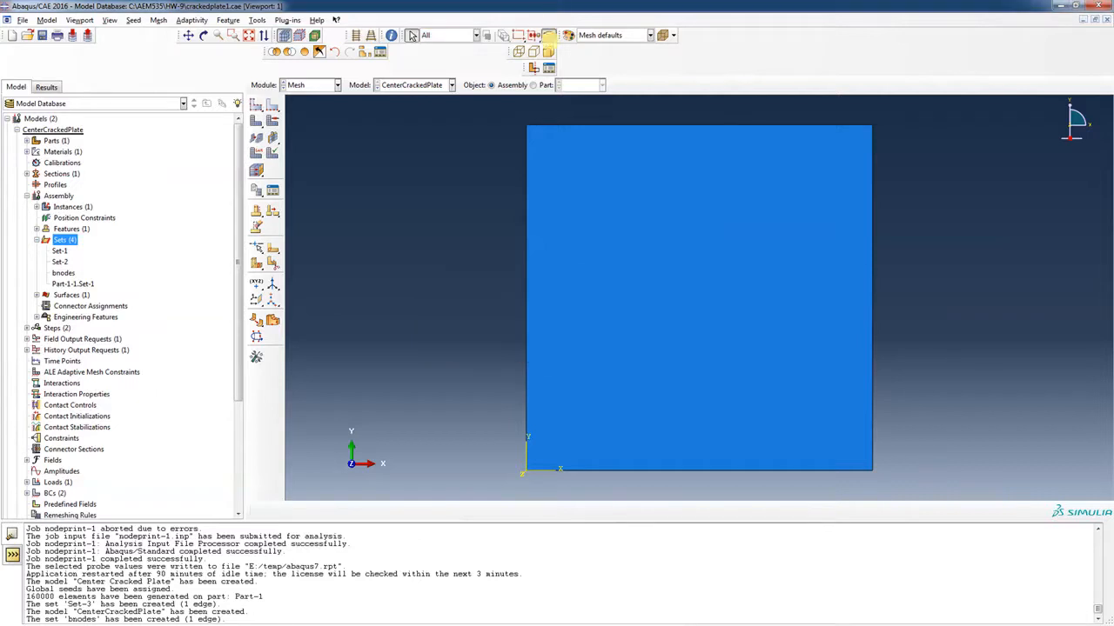
{"action": "left_click", "coordinate": [533, 85]}
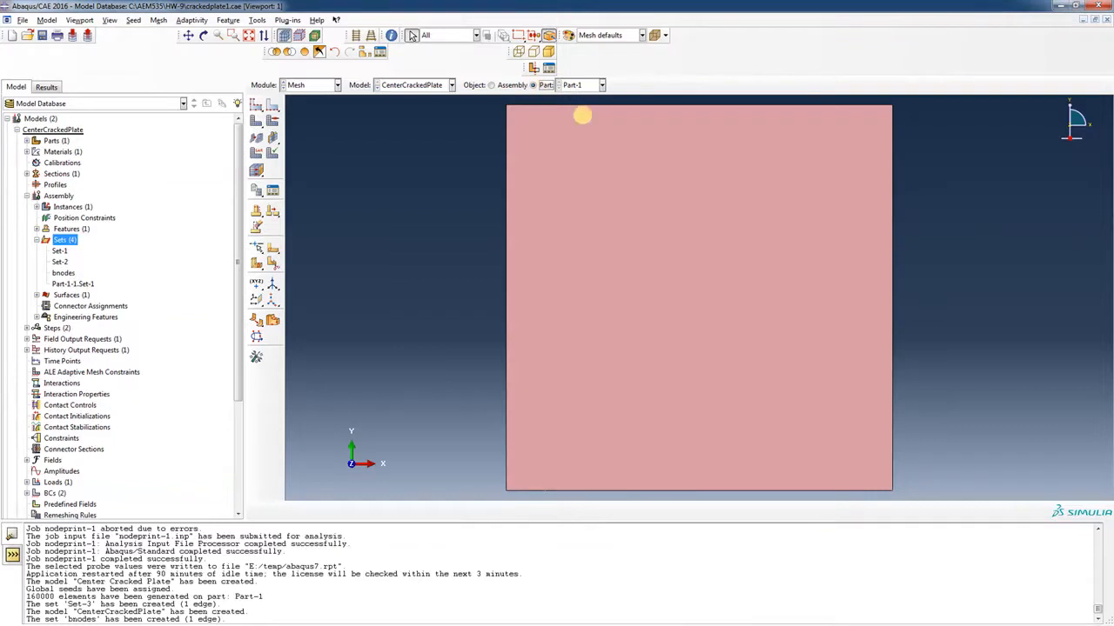
Seed the part with a 0.25 global size and mesh it into 160000 elements
{"action": "left_click", "coordinate": [255, 105]}
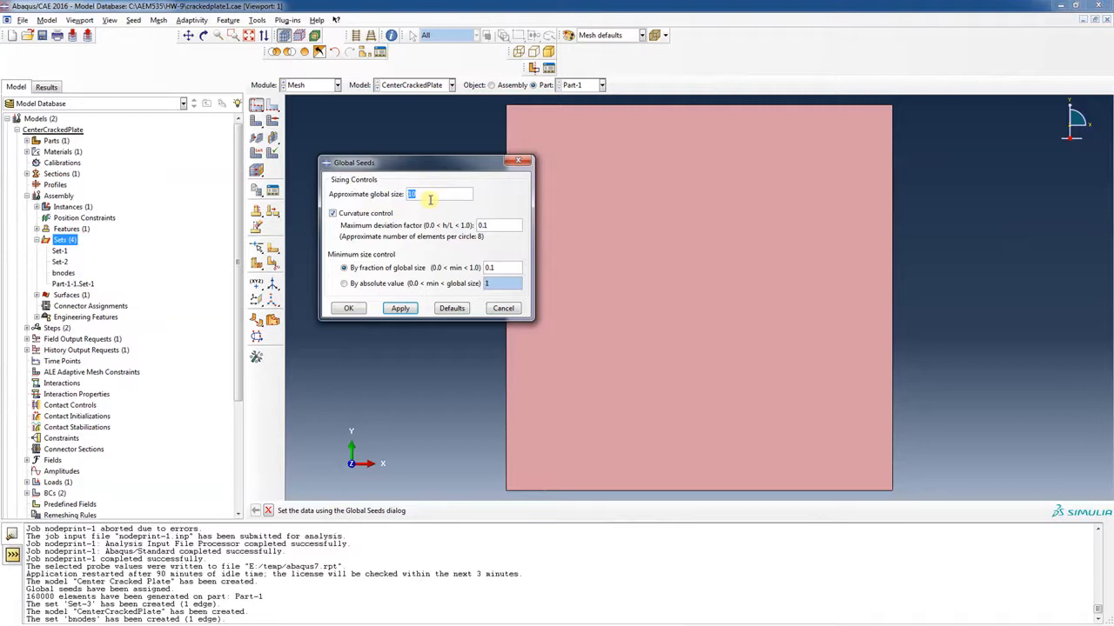
{"action": "key", "text": "BackSpace"}
{"action": "type", "text": ".25"}
{"action": "left_click", "coordinate": [348, 308]}
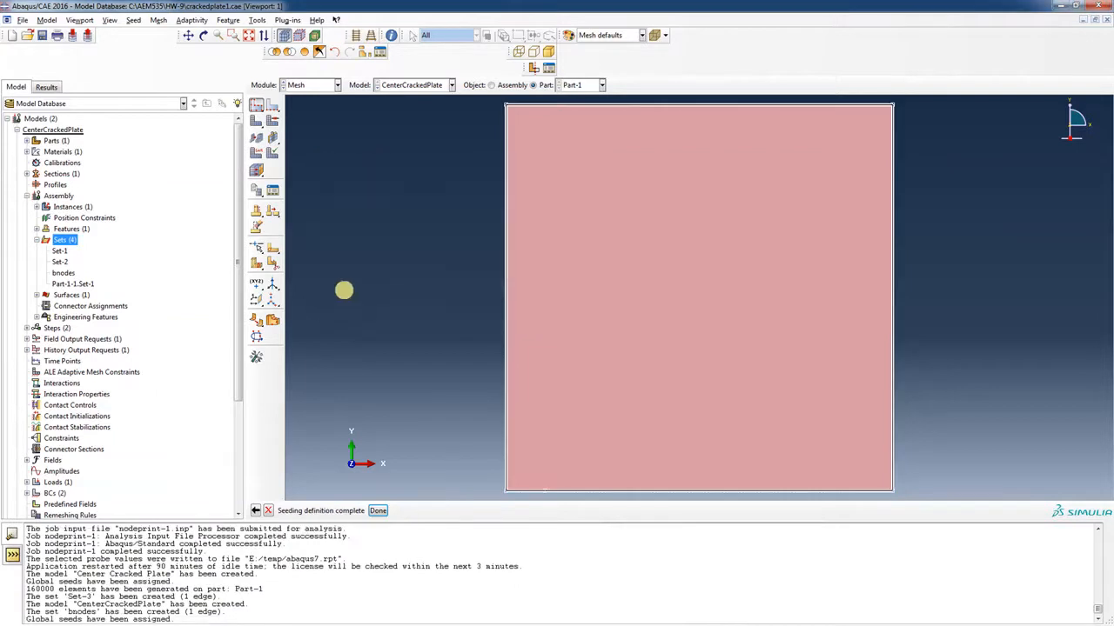
{"action": "left_click", "coordinate": [254, 118]}
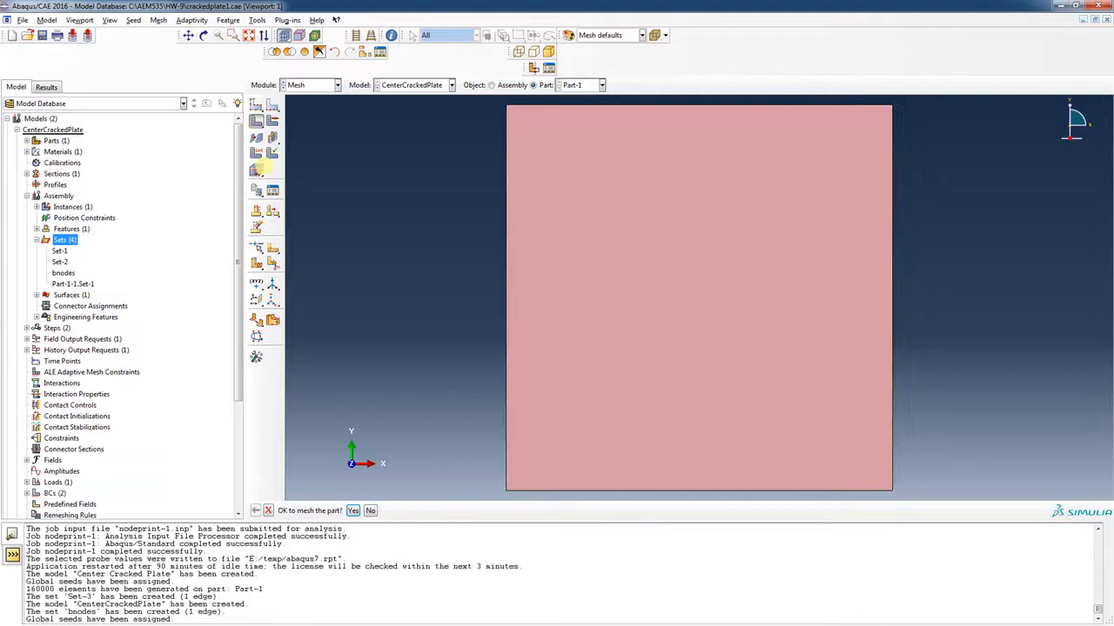
{"action": "left_click", "coordinate": [353, 510]}
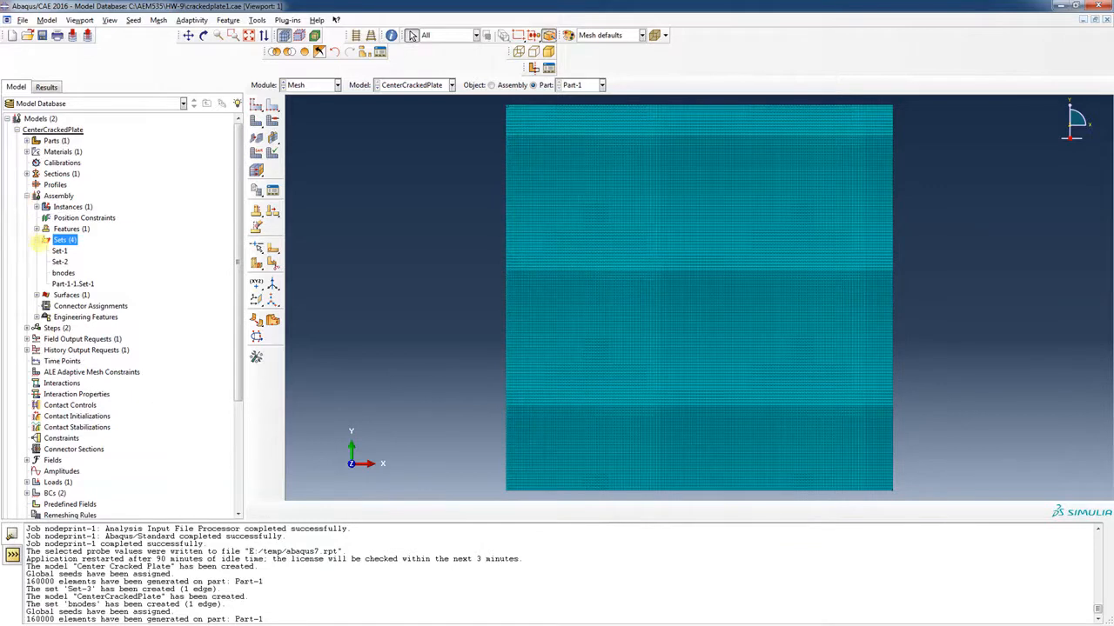
Create job baseinput for CenterCrackedPlate with default settings and write baseinput.inp
{"action": "left_click", "coordinate": [36, 239]}
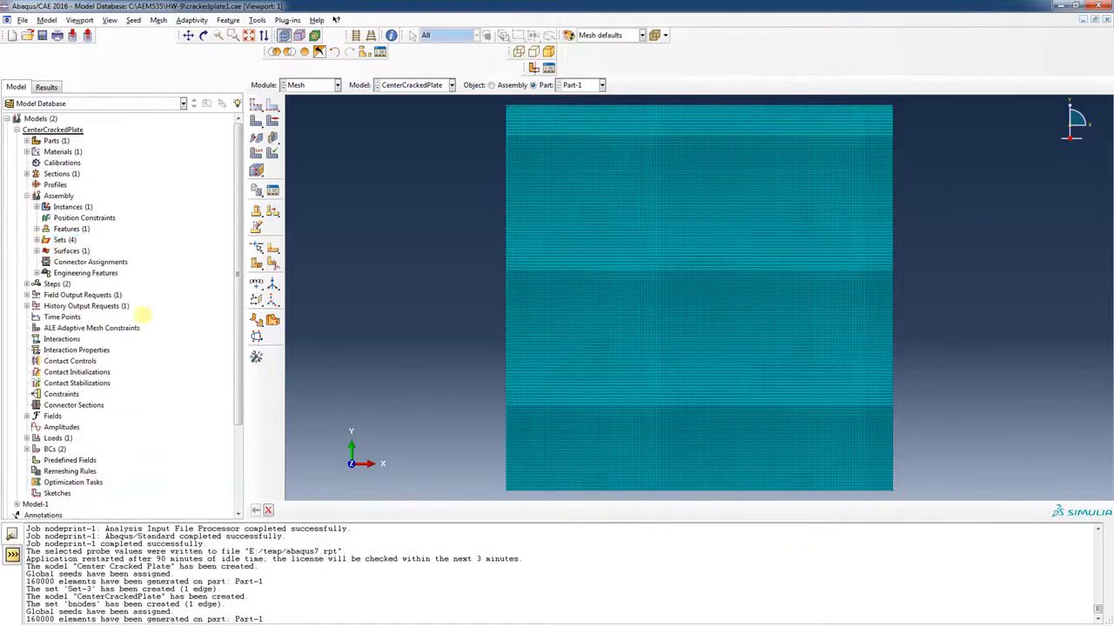
{"action": "left_click_drag", "start_coordinate": [236, 269], "coordinate": [236, 373]}
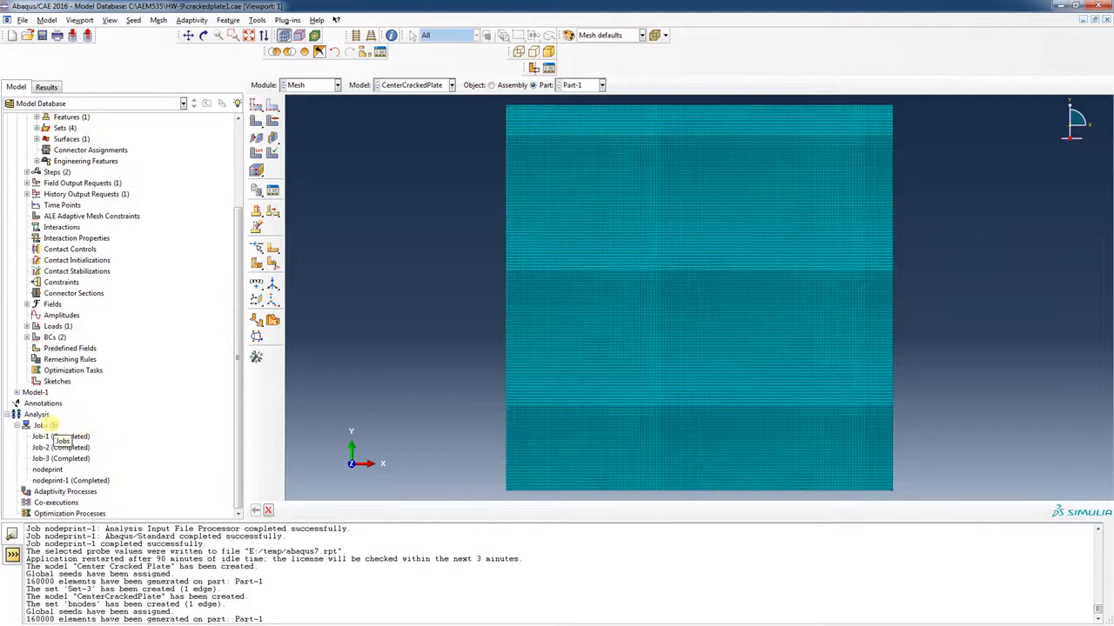
{"action": "right_click", "coordinate": [44, 425]}
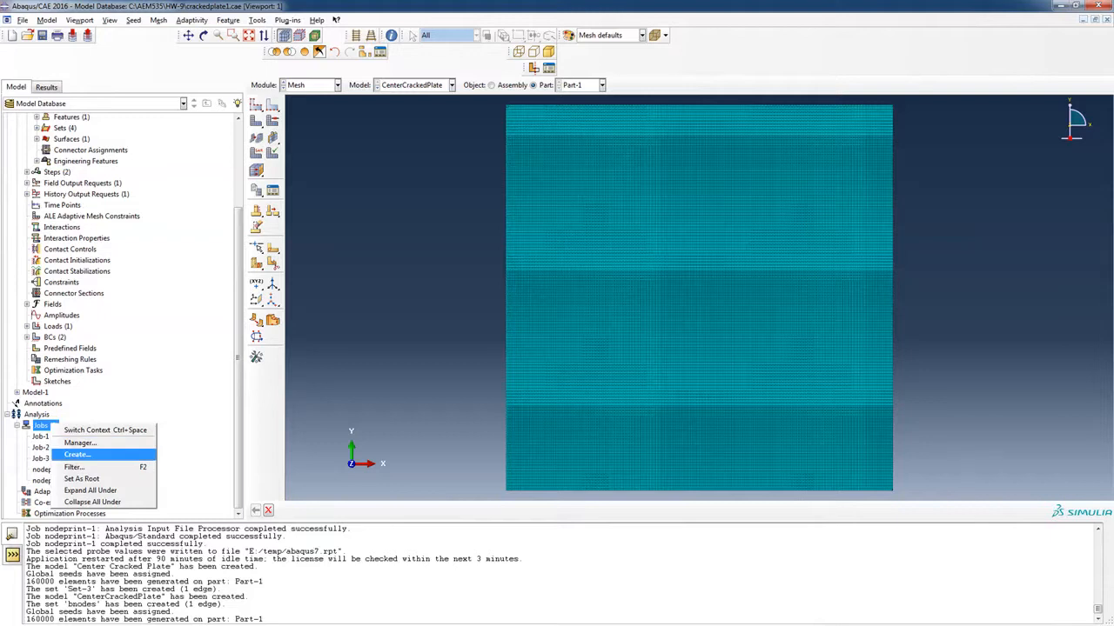
{"action": "left_click", "coordinate": [77, 442]}
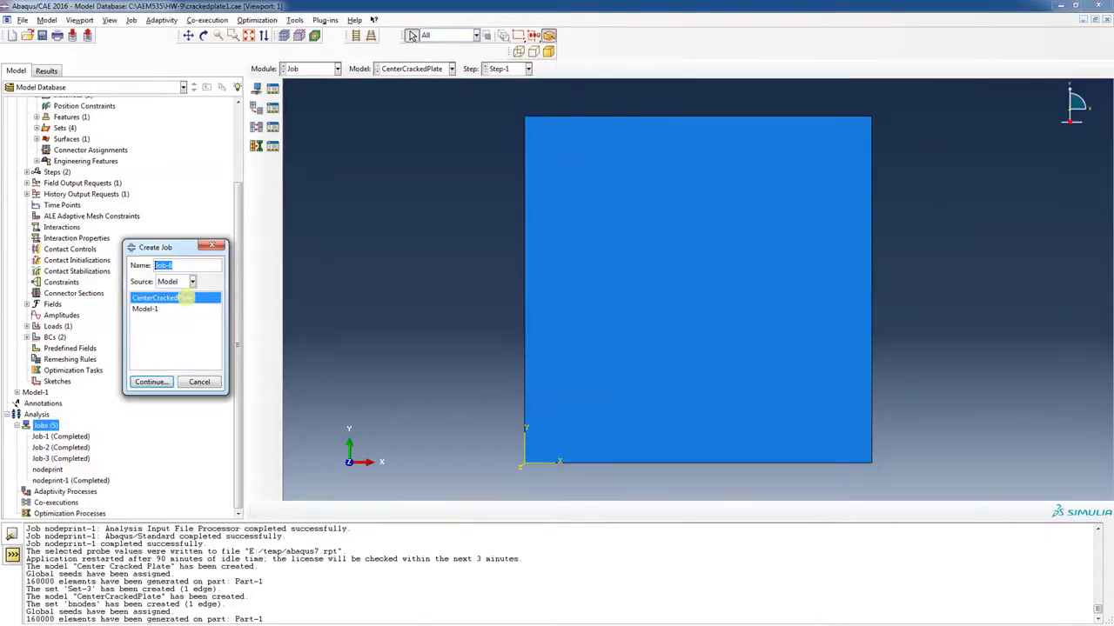
{"action": "left_click", "coordinate": [185, 263]}
{"action": "left_click_drag", "start_coordinate": [185, 263], "coordinate": [143, 265]}
{"action": "type", "text": "baseinput"}
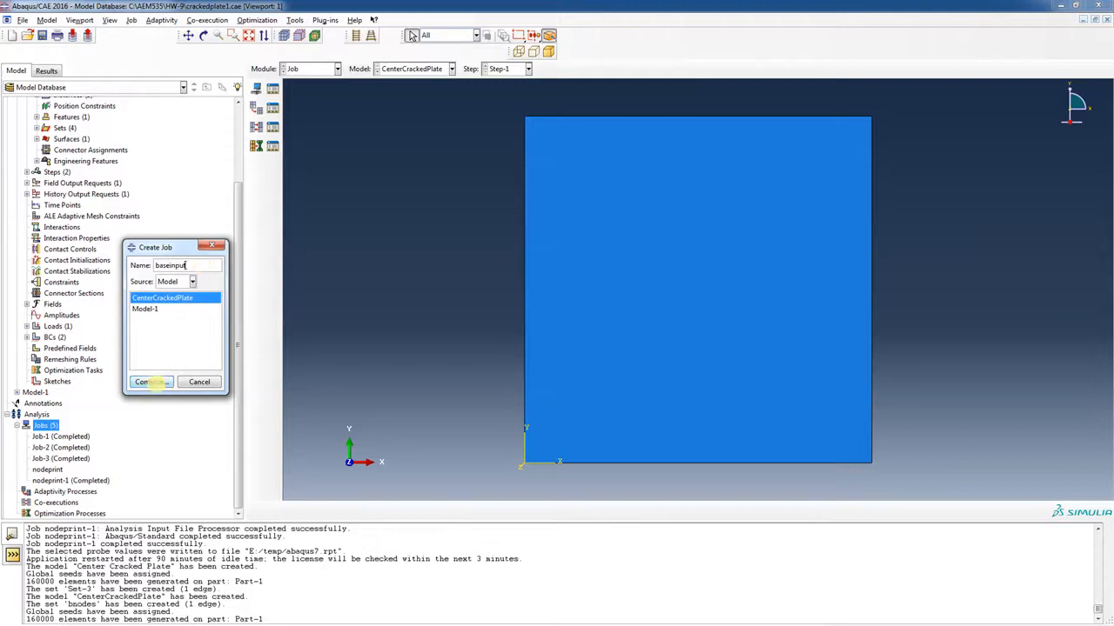
{"action": "left_click", "coordinate": [156, 384]}
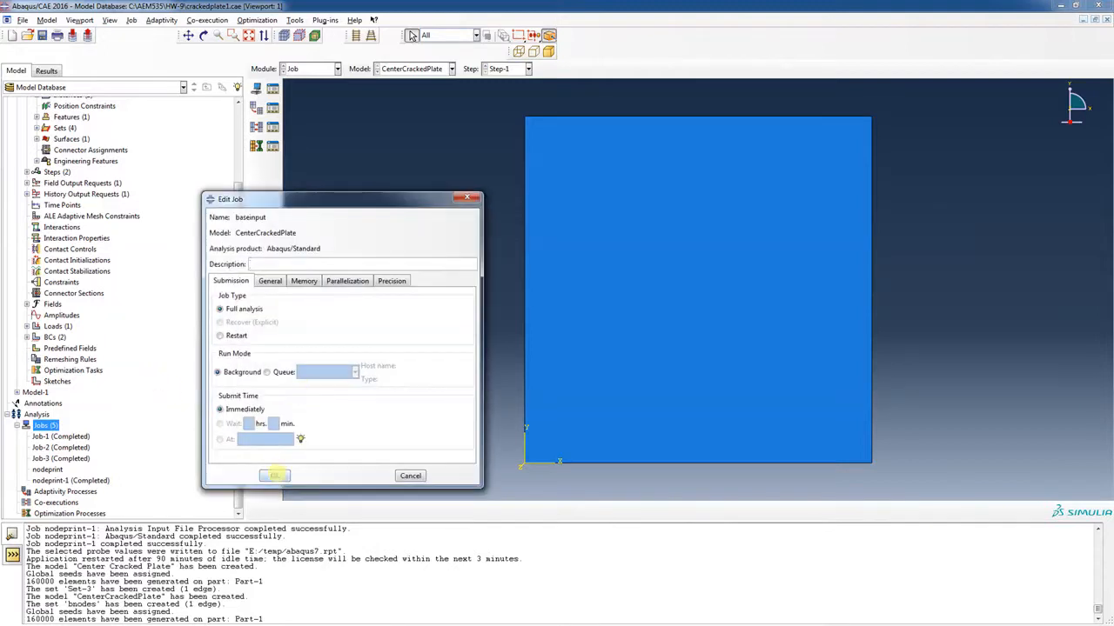
{"action": "left_click", "coordinate": [274, 476]}
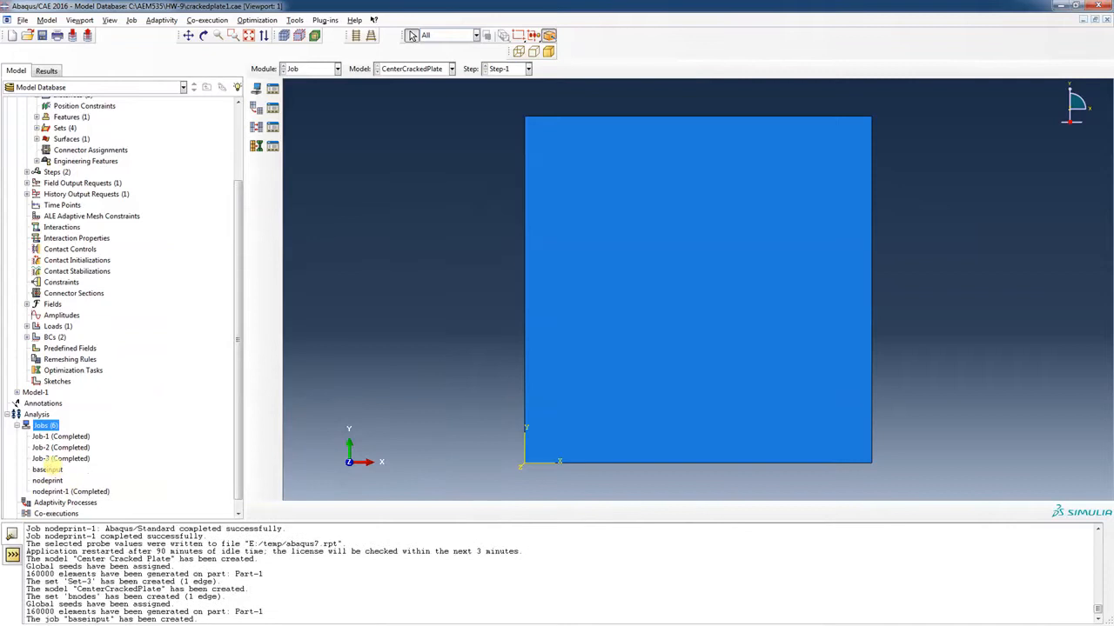
{"action": "right_click", "coordinate": [48, 469]}
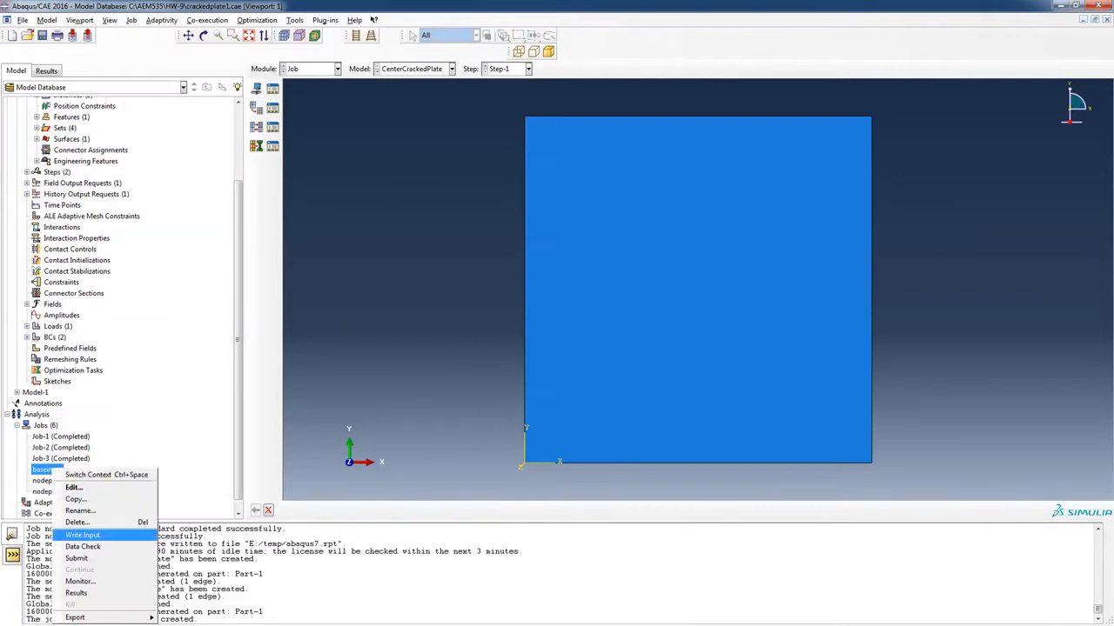
{"action": "left_click", "coordinate": [83, 535]}
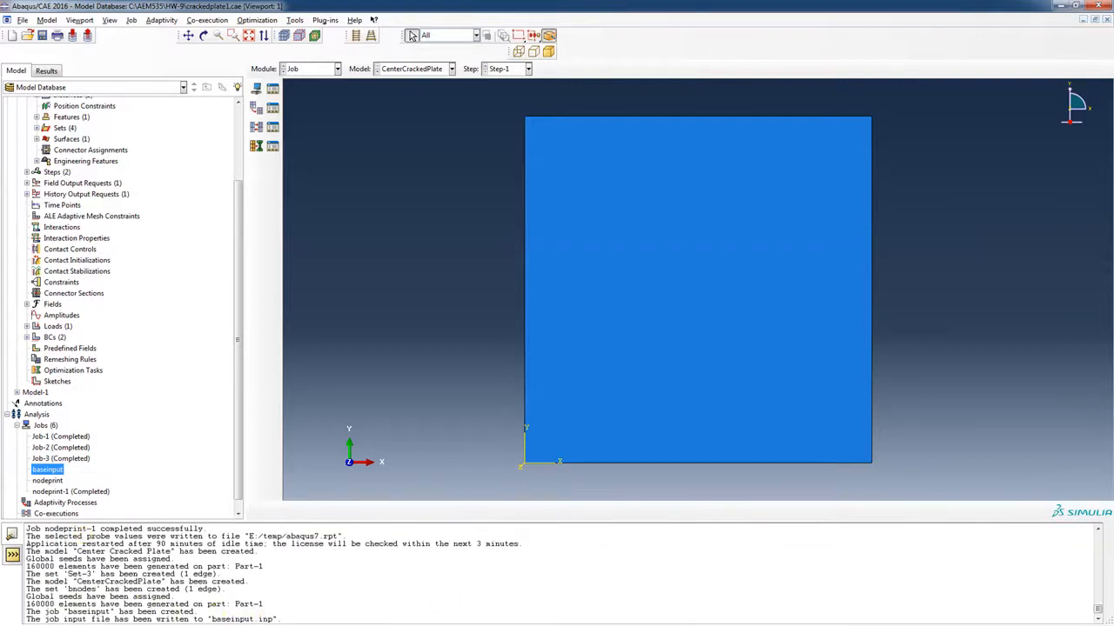
Open baseinput.inp from E:\temp in Crimson Editor
{"action": "key", "text": "alt+Tab"}
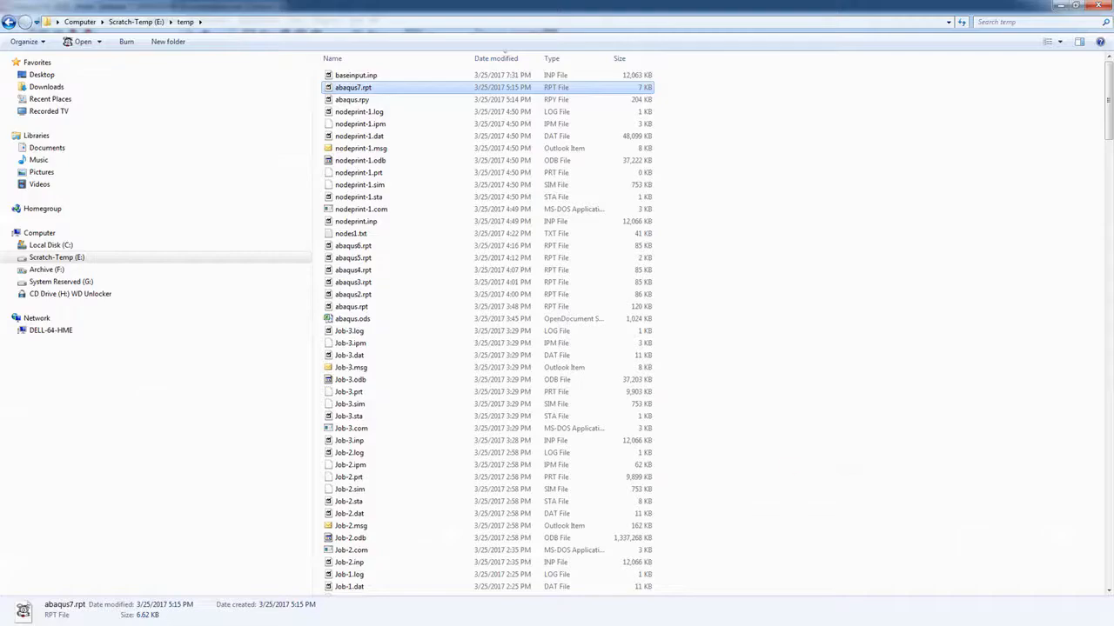
{"action": "left_click", "coordinate": [359, 76]}
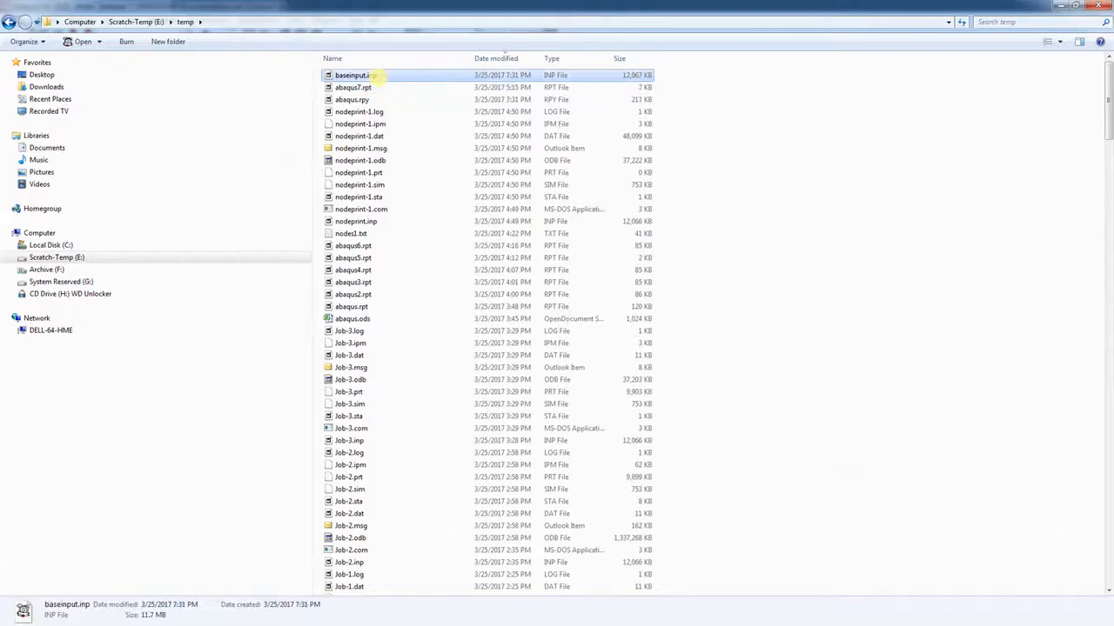
{"action": "double_click", "coordinate": [364, 76]}
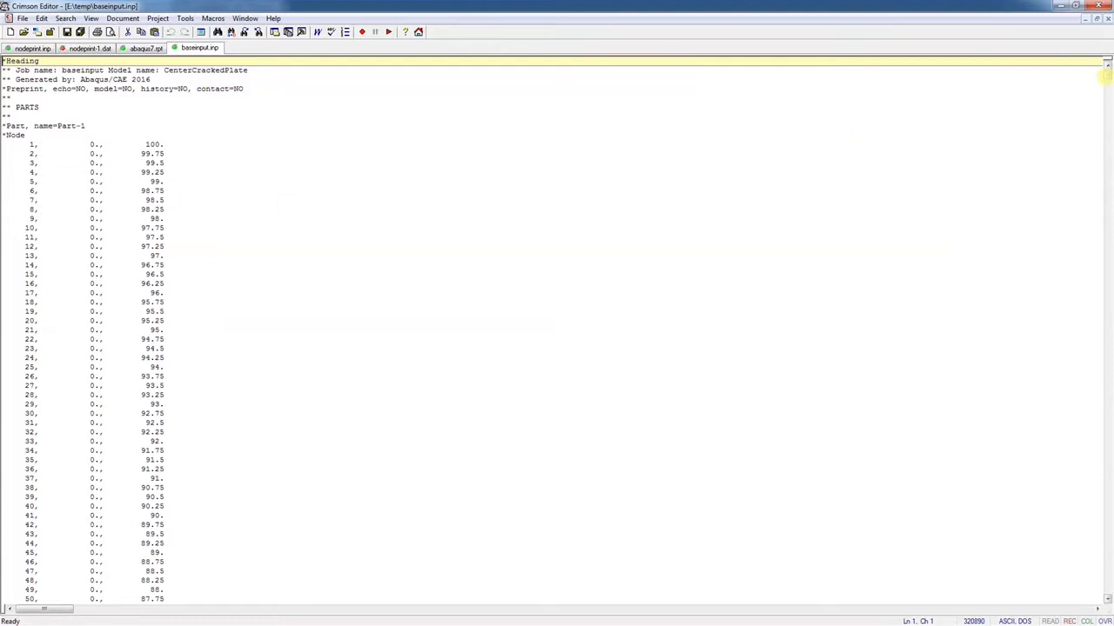
Review the STEP, LOADS and OUTPUT REQUESTS sections of baseinput.inp, then return to Abaqus/CAE
{"action": "left_click_drag", "start_coordinate": [1105, 75], "coordinate": [1075, 594]}
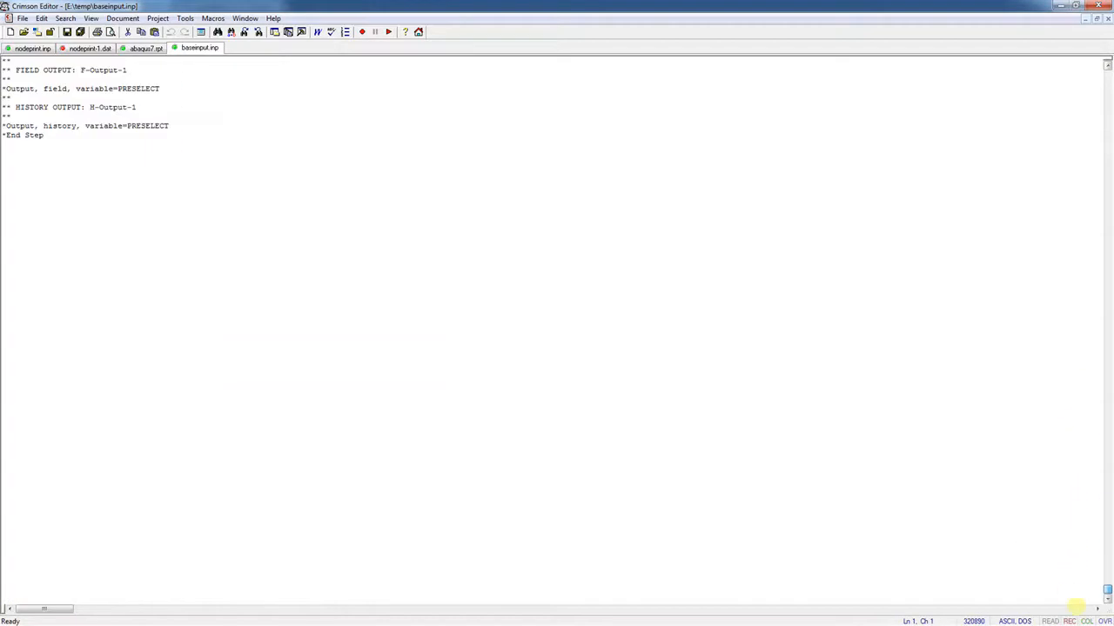
{"action": "scroll", "coordinate": [317, 285], "scroll_direction": "up", "scroll_amount": 7}
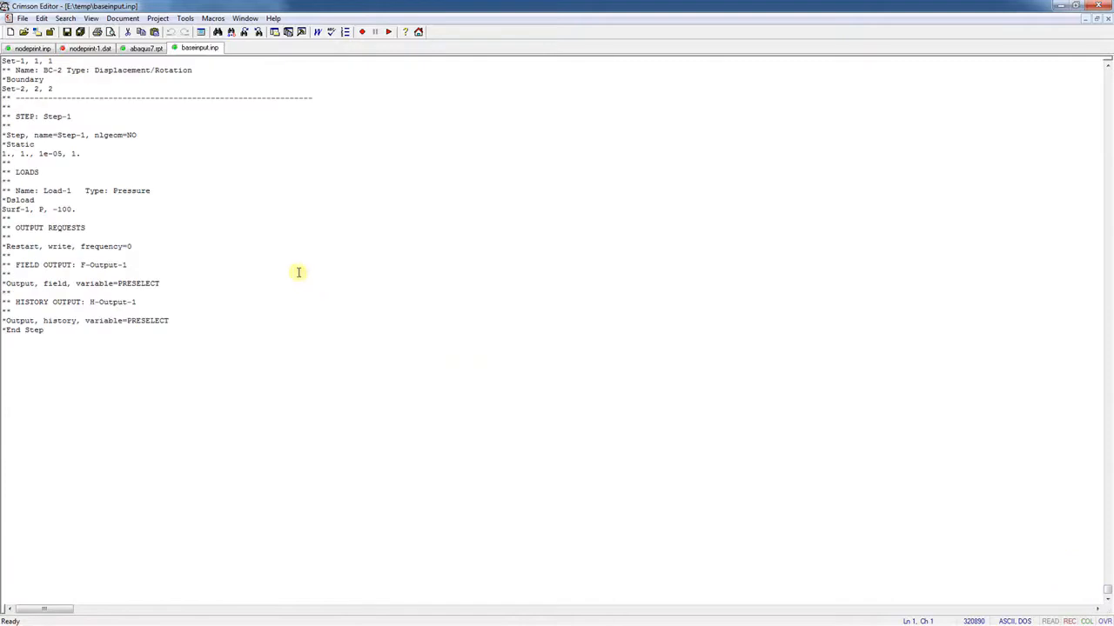
{"action": "scroll", "coordinate": [296, 271], "scroll_direction": "up", "scroll_amount": 3}
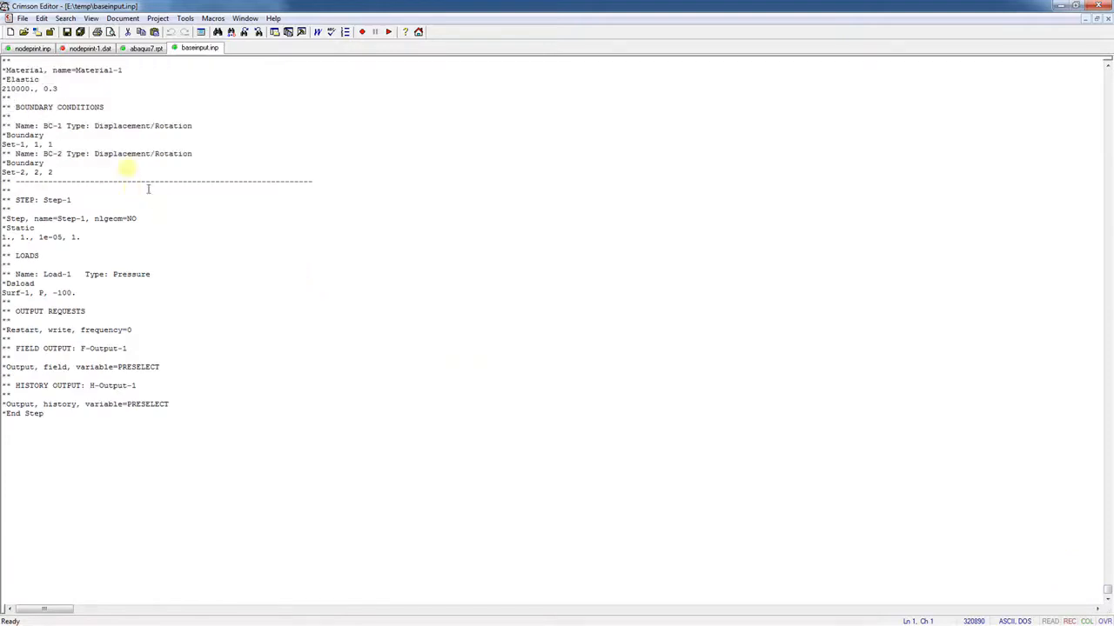
{"action": "scroll", "coordinate": [160, 209], "scroll_direction": "up", "scroll_amount": 4}
{"action": "scroll", "coordinate": [160, 213], "scroll_direction": "down", "scroll_amount": 1}
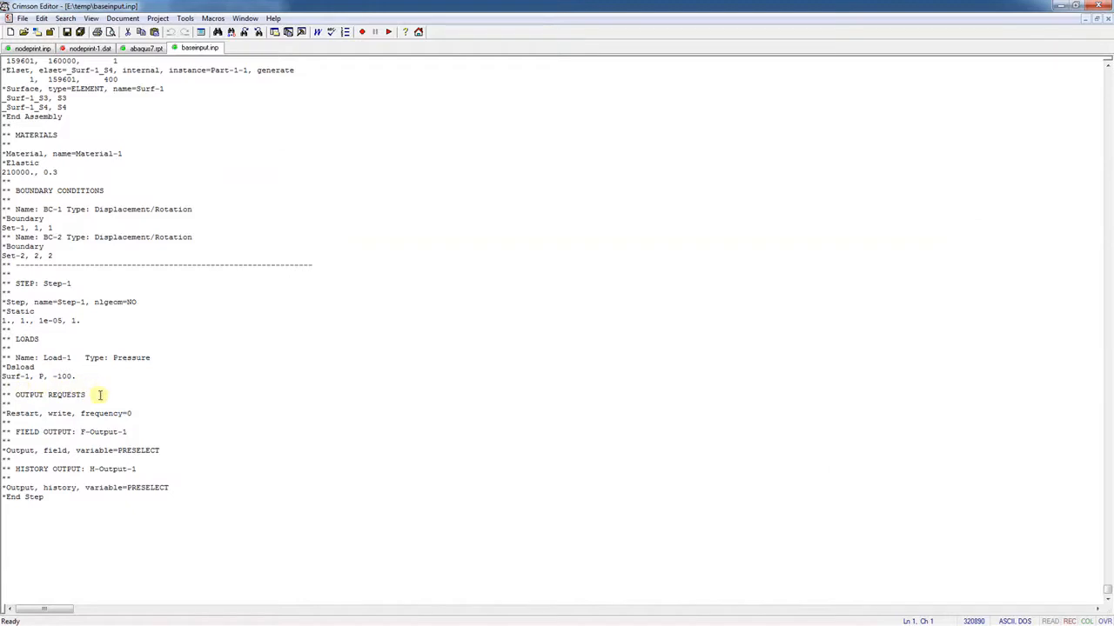
{"action": "scroll", "coordinate": [100, 395], "scroll_direction": "down", "scroll_amount": 1}
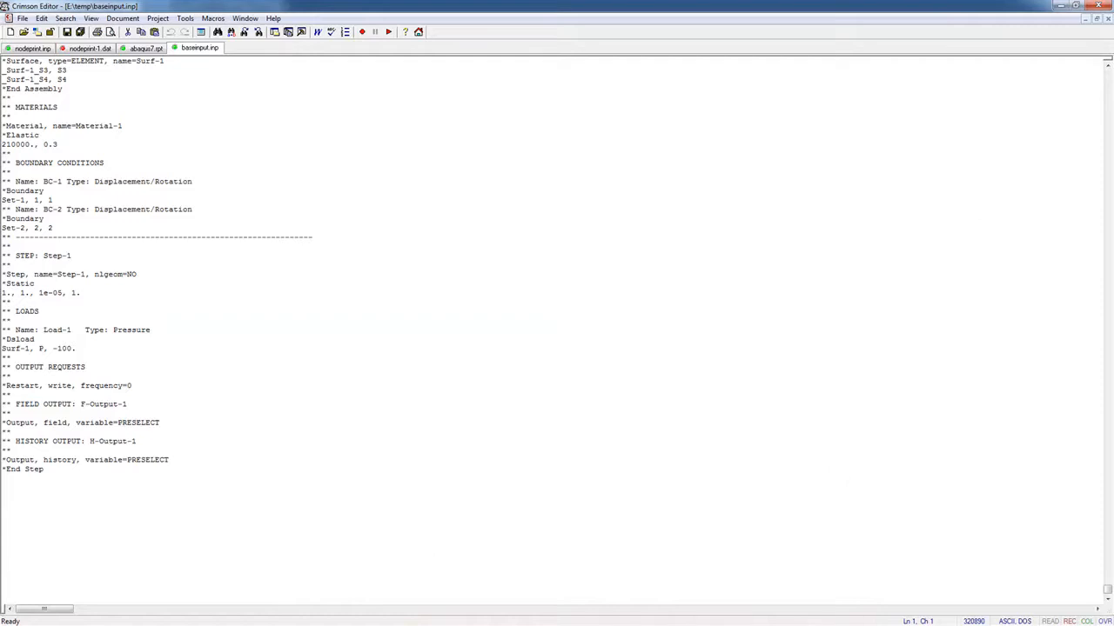
{"action": "key", "text": "alt+Tab"}
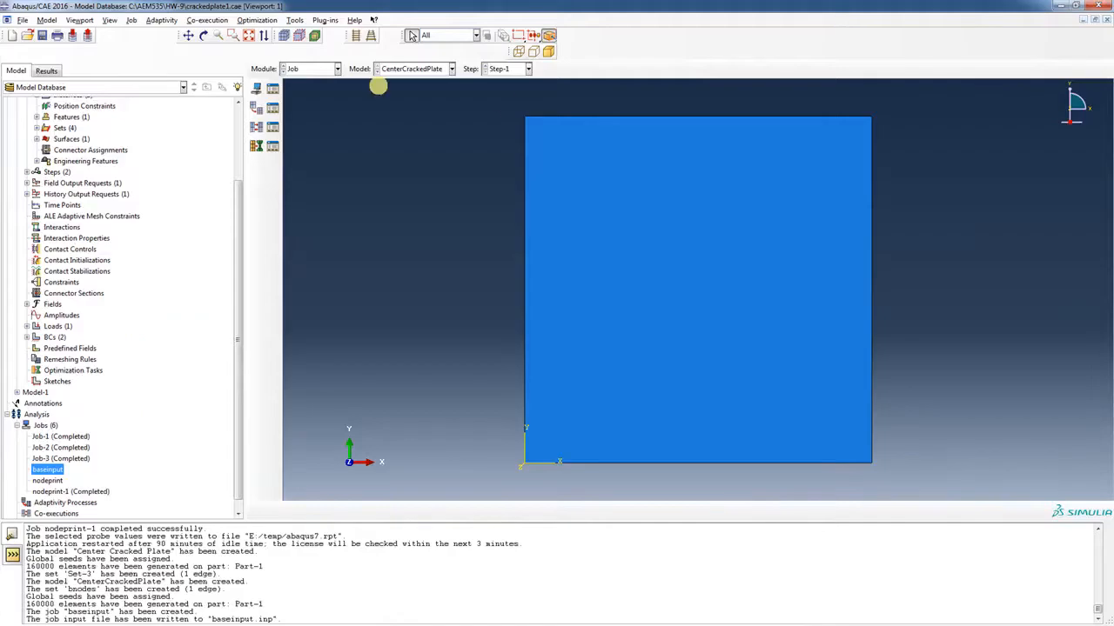
Start field output request F-Output-2 in Step-1 with its domain set to bnodes
{"action": "left_click", "coordinate": [26, 171]}
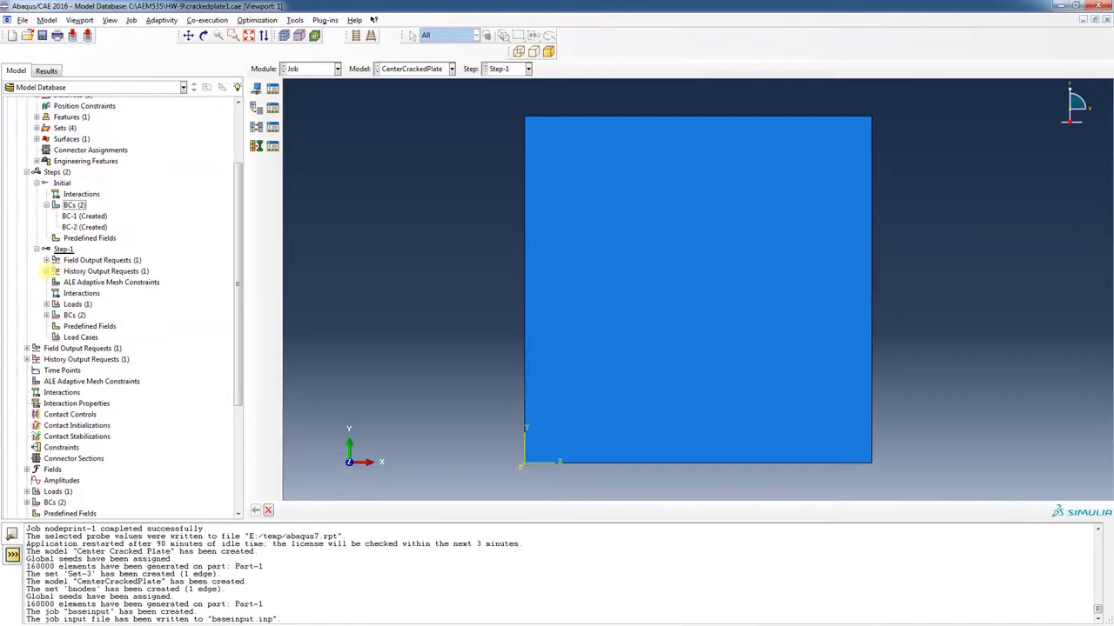
{"action": "left_click", "coordinate": [46, 260]}
{"action": "right_click", "coordinate": [95, 261]}
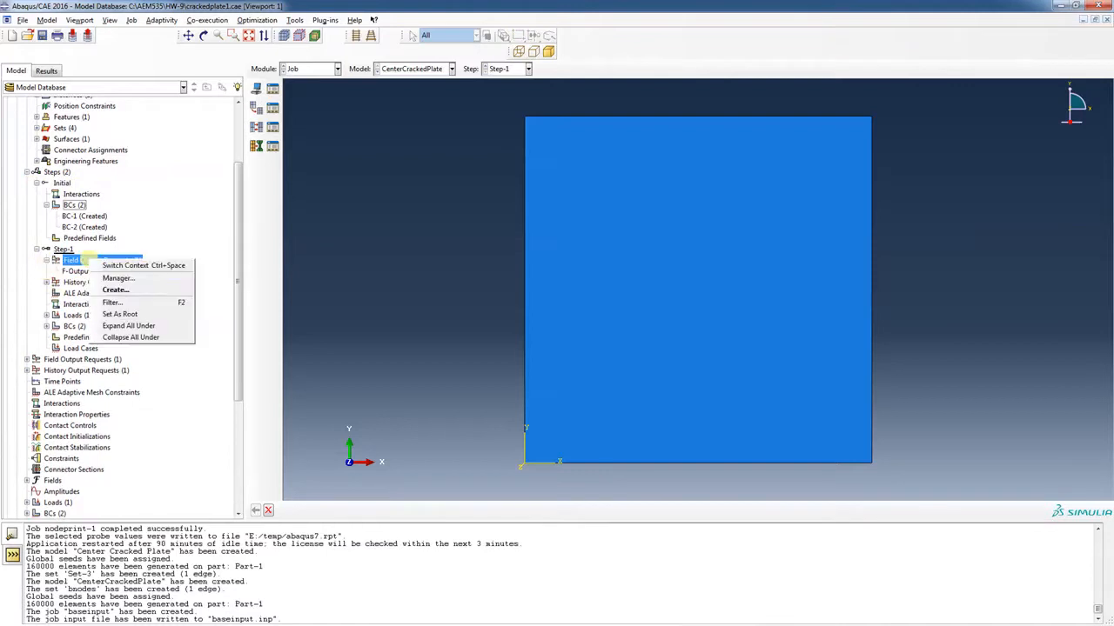
{"action": "left_click", "coordinate": [115, 289]}
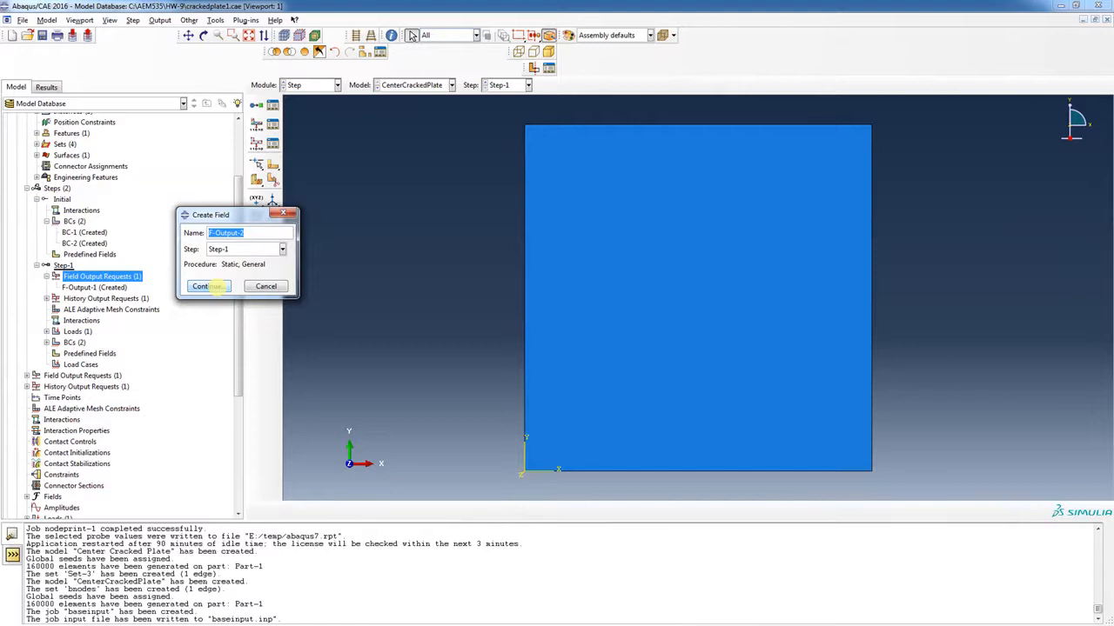
{"action": "left_click", "coordinate": [207, 286]}
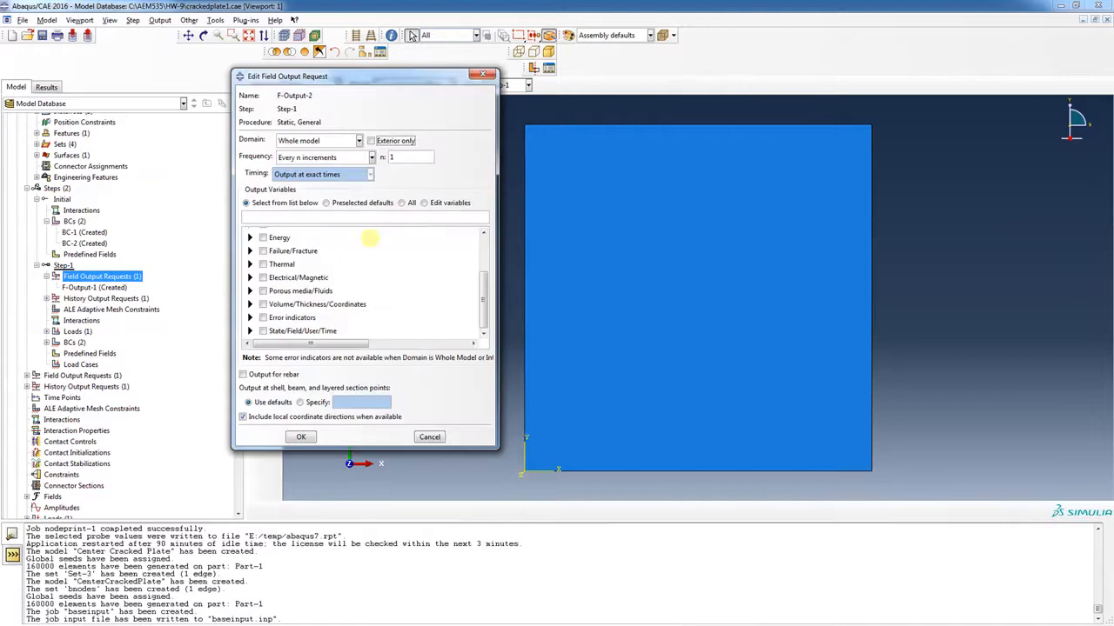
{"action": "left_click", "coordinate": [358, 140]}
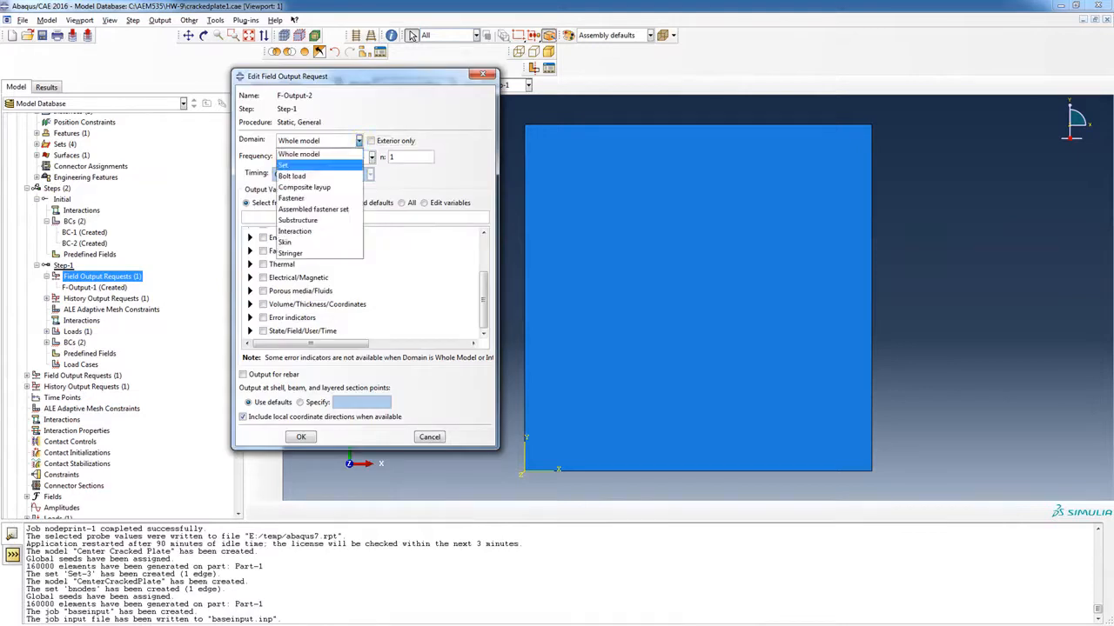
{"action": "left_click", "coordinate": [344, 164]}
{"action": "left_click", "coordinate": [489, 141]}
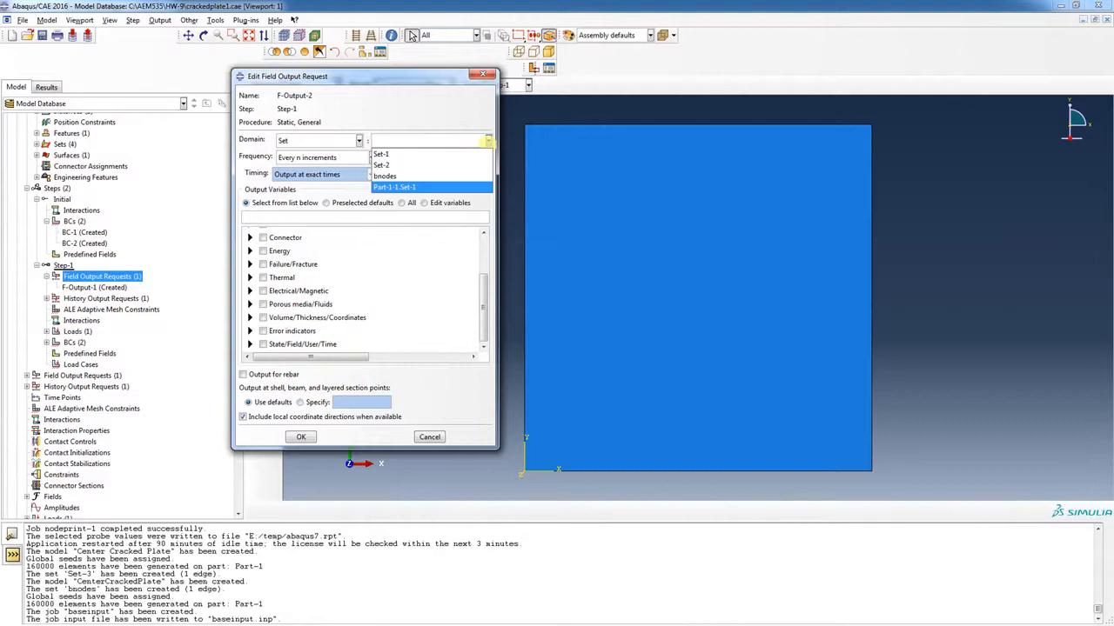
{"action": "left_click", "coordinate": [470, 175]}
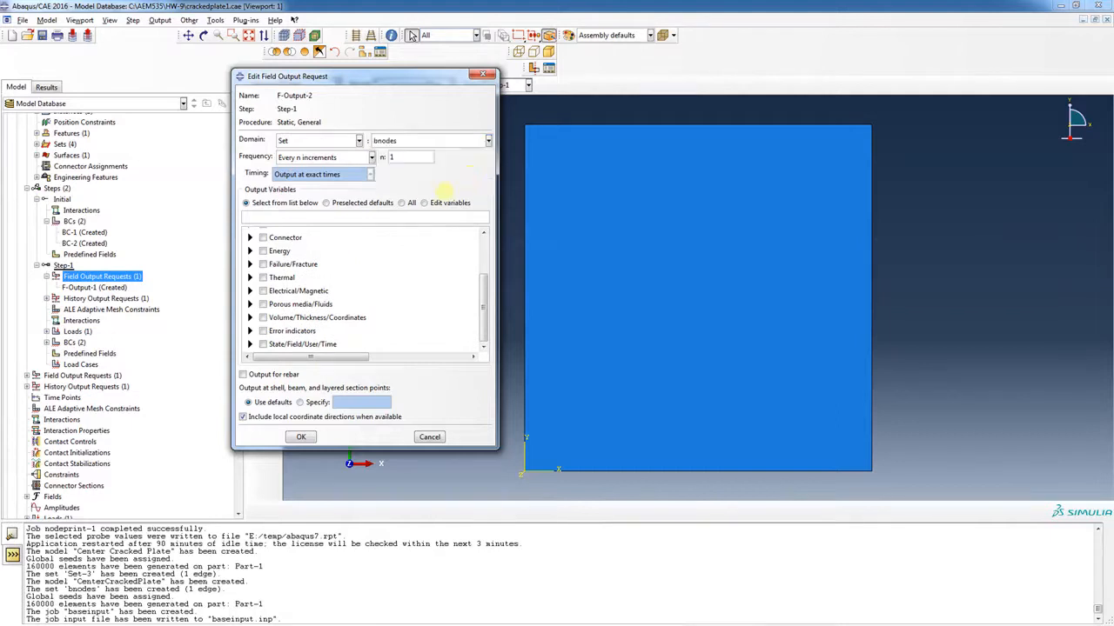
Select S stress and COORD coordinate output for F-Output-2 and confirm it
{"action": "scroll", "coordinate": [461, 279], "scroll_direction": "up", "scroll_amount": 3}
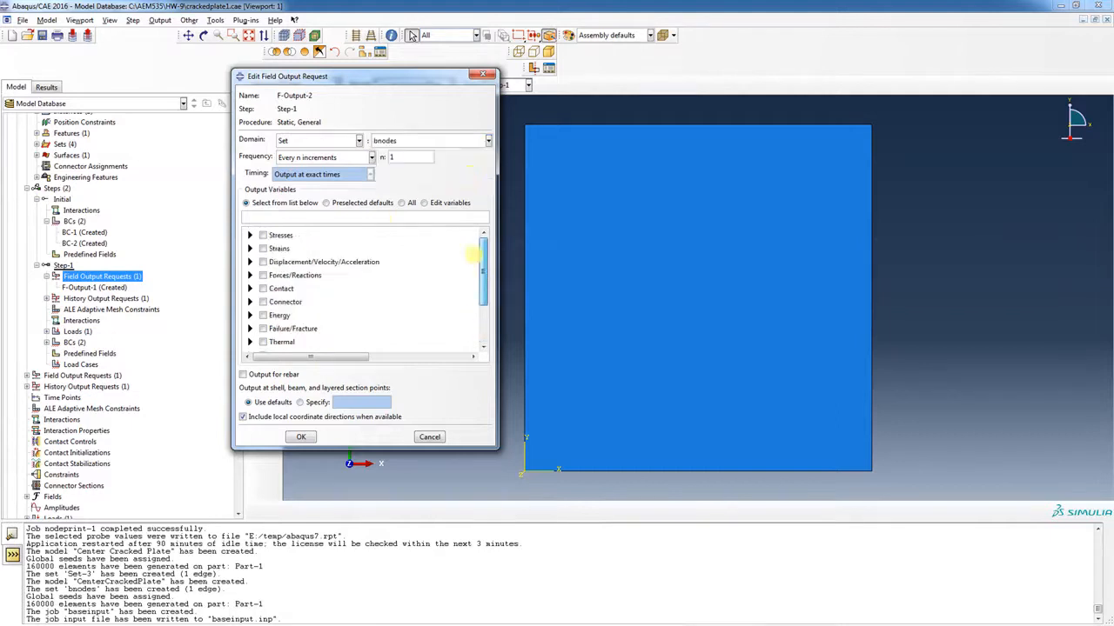
{"action": "left_click", "coordinate": [250, 234]}
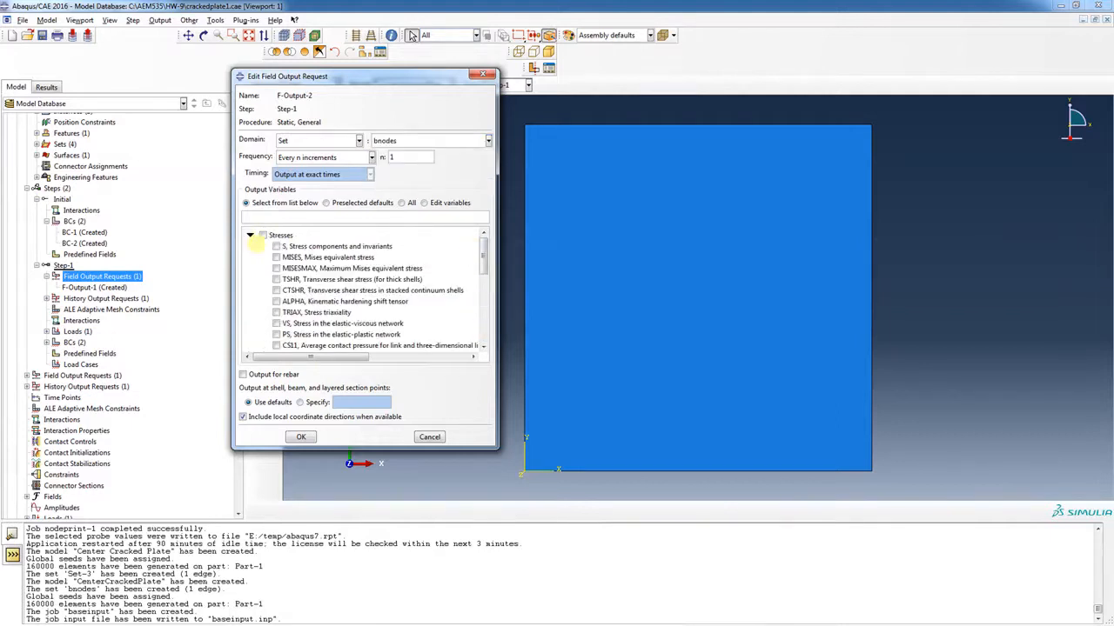
{"action": "left_click", "coordinate": [275, 246]}
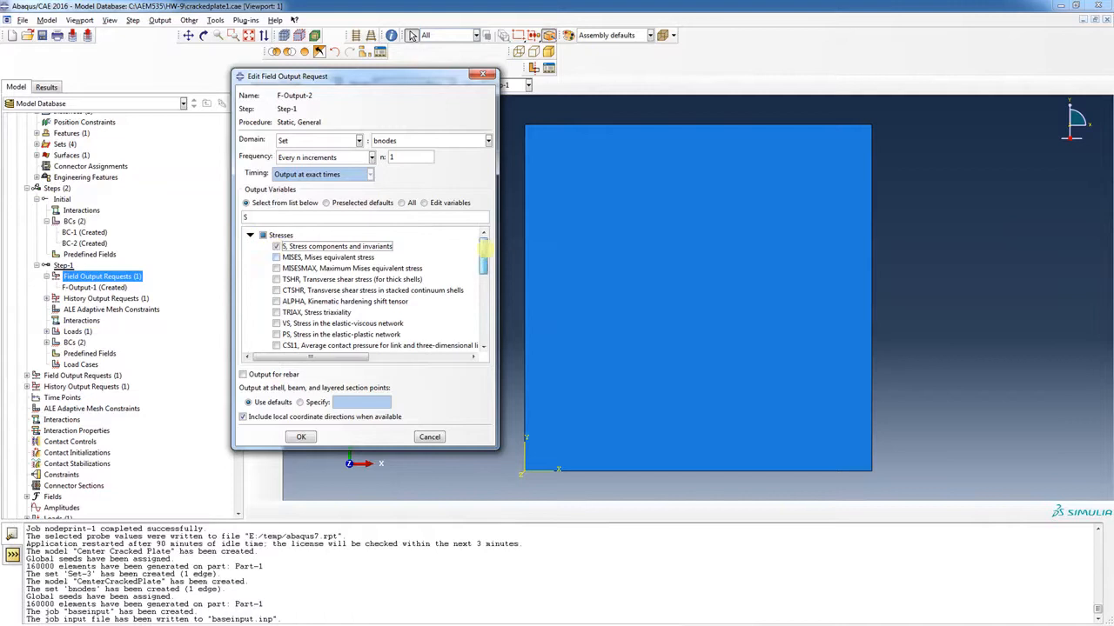
{"action": "scroll", "coordinate": [483, 276], "scroll_direction": "down", "scroll_amount": 2}
{"action": "left_click_drag", "start_coordinate": [481, 274], "coordinate": [481, 315]}
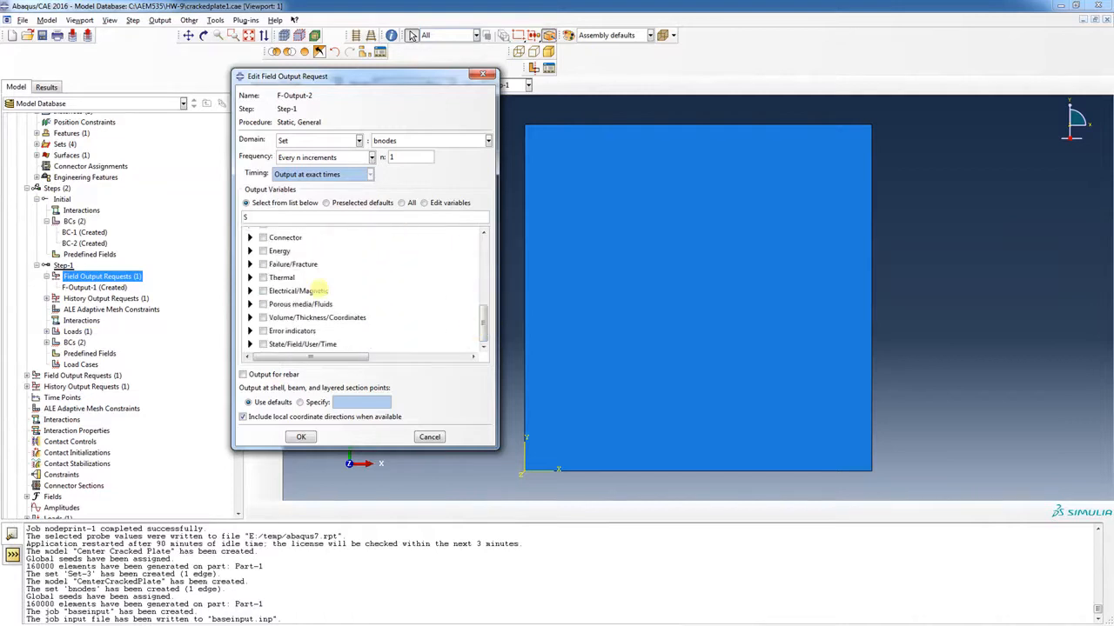
{"action": "scroll", "coordinate": [313, 282], "scroll_direction": "up", "scroll_amount": 1}
{"action": "scroll", "coordinate": [315, 284], "scroll_direction": "down", "scroll_amount": 2}
{"action": "left_click", "coordinate": [249, 318]}
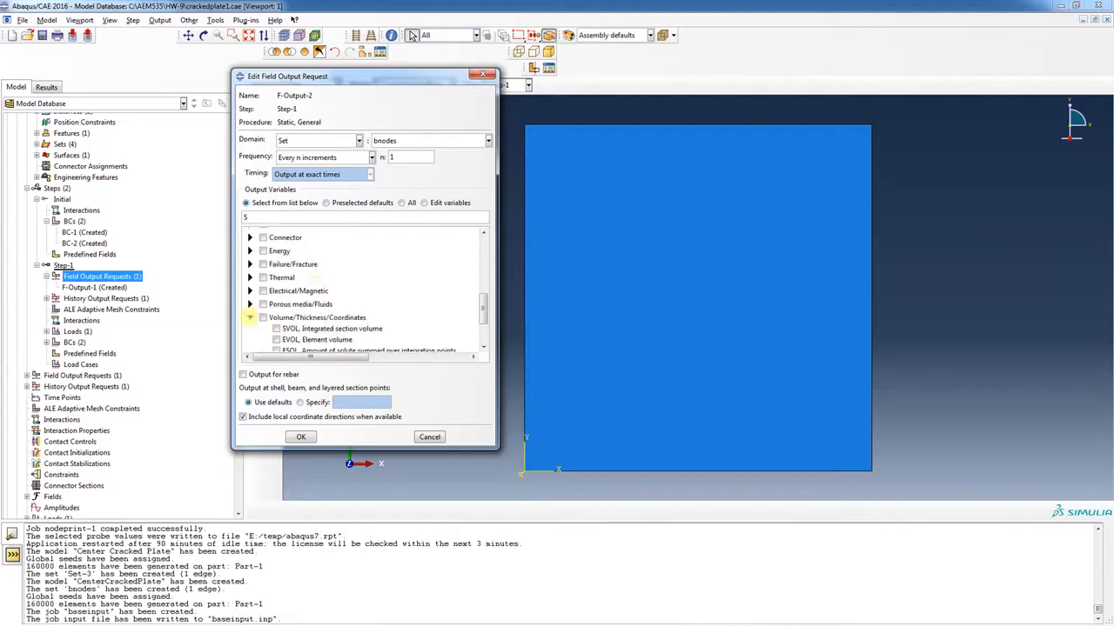
{"action": "left_click_drag", "start_coordinate": [481, 301], "coordinate": [483, 249]}
{"action": "left_click", "coordinate": [276, 317]}
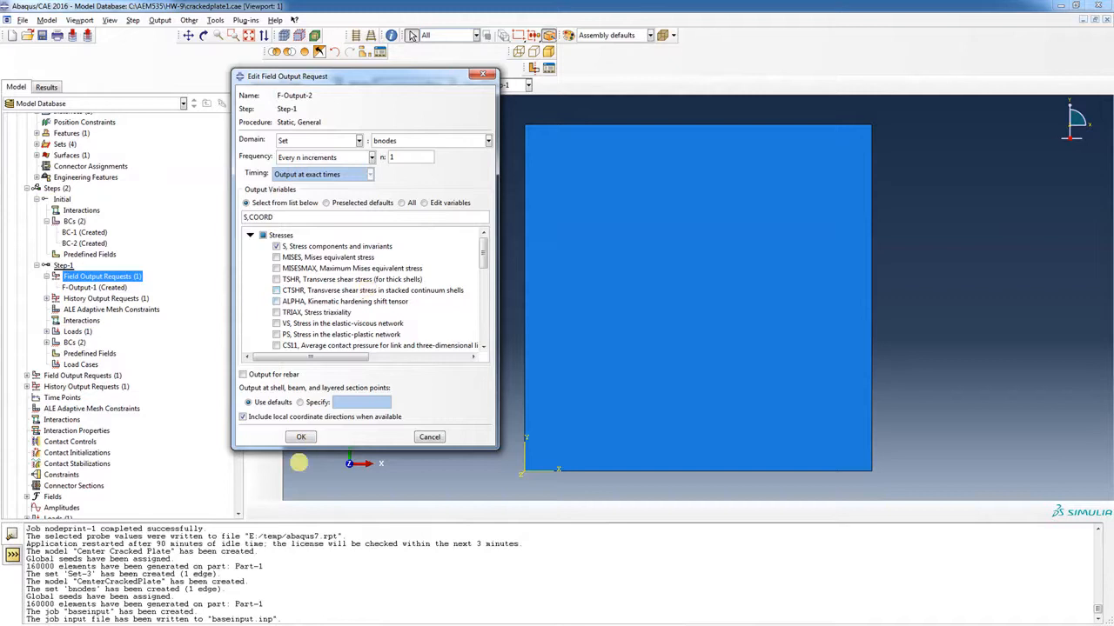
{"action": "left_click", "coordinate": [300, 438]}
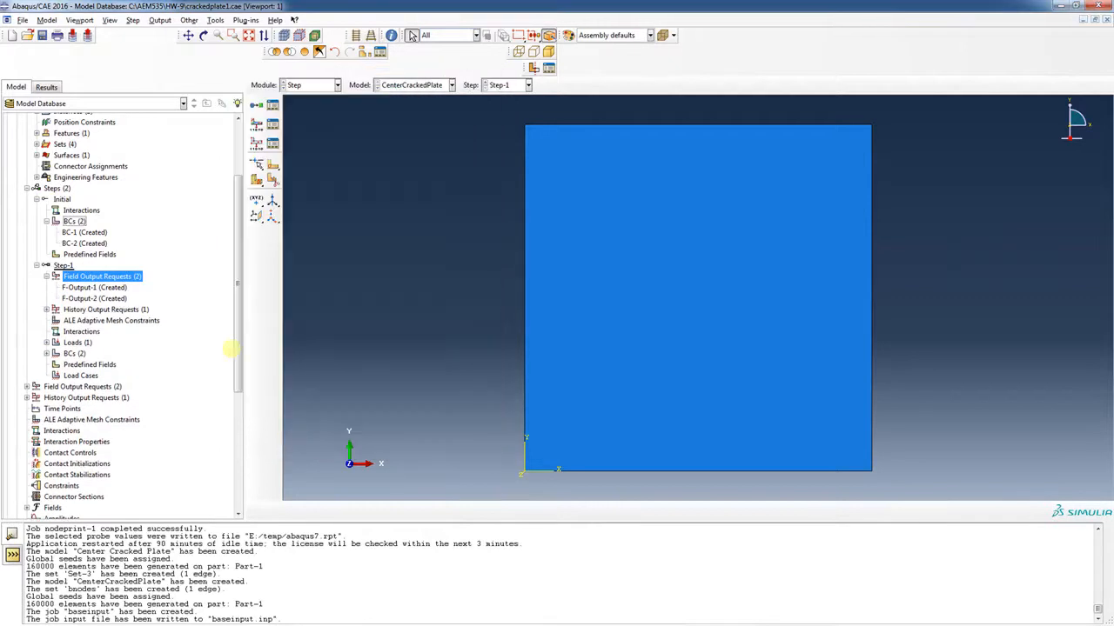
Rewrite baseinput's input file, overwriting the existing baseinput.inp
{"action": "left_click_drag", "start_coordinate": [236, 217], "coordinate": [231, 343]}
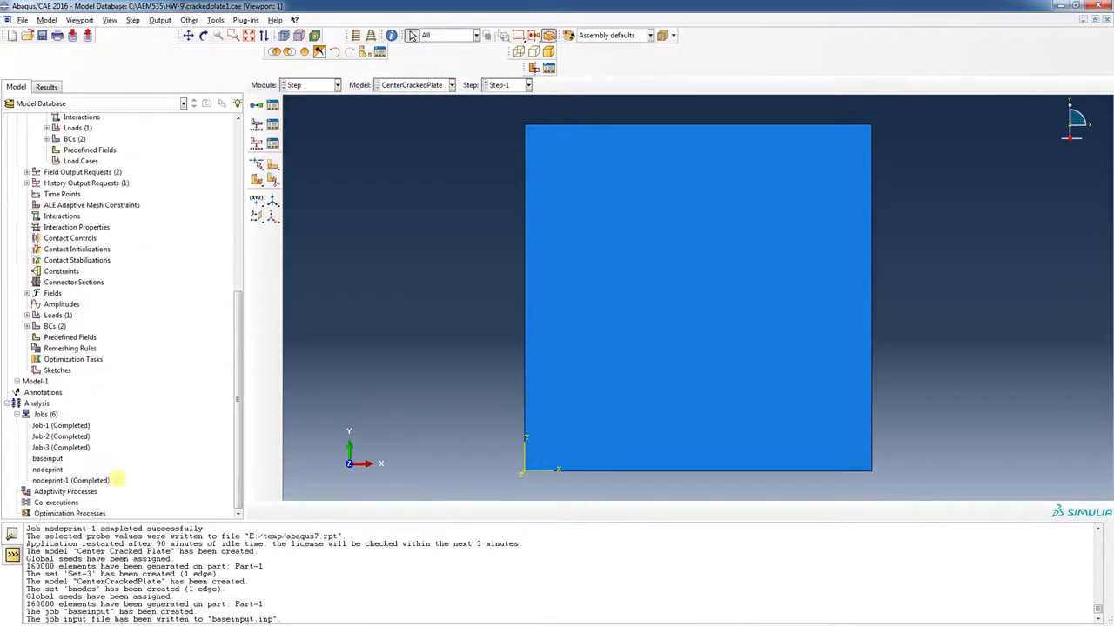
{"action": "right_click", "coordinate": [58, 459]}
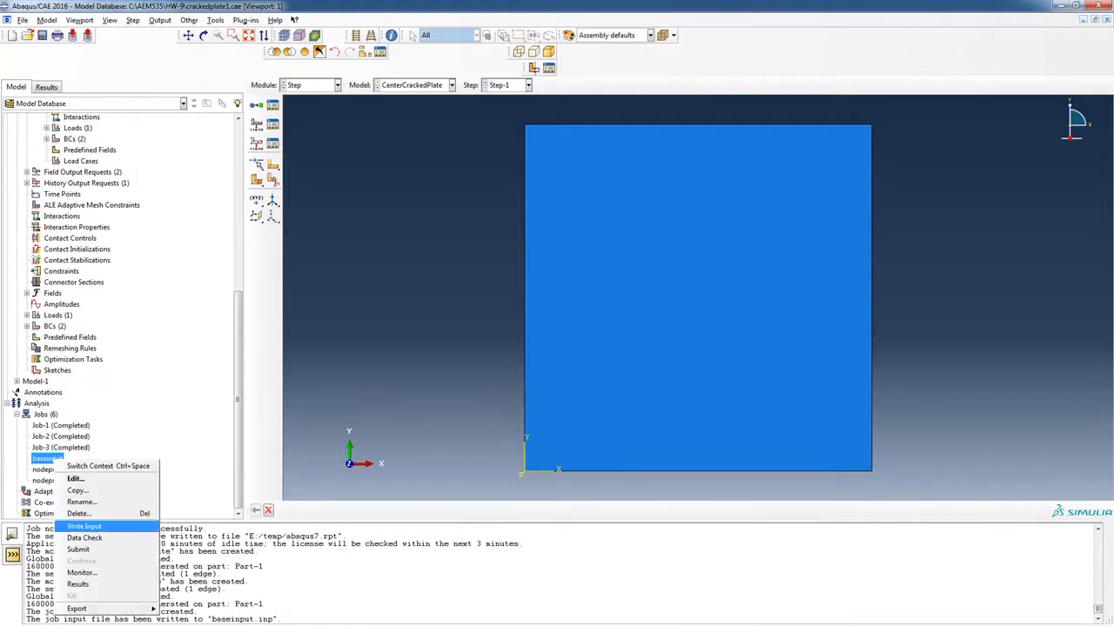
{"action": "left_click", "coordinate": [83, 526]}
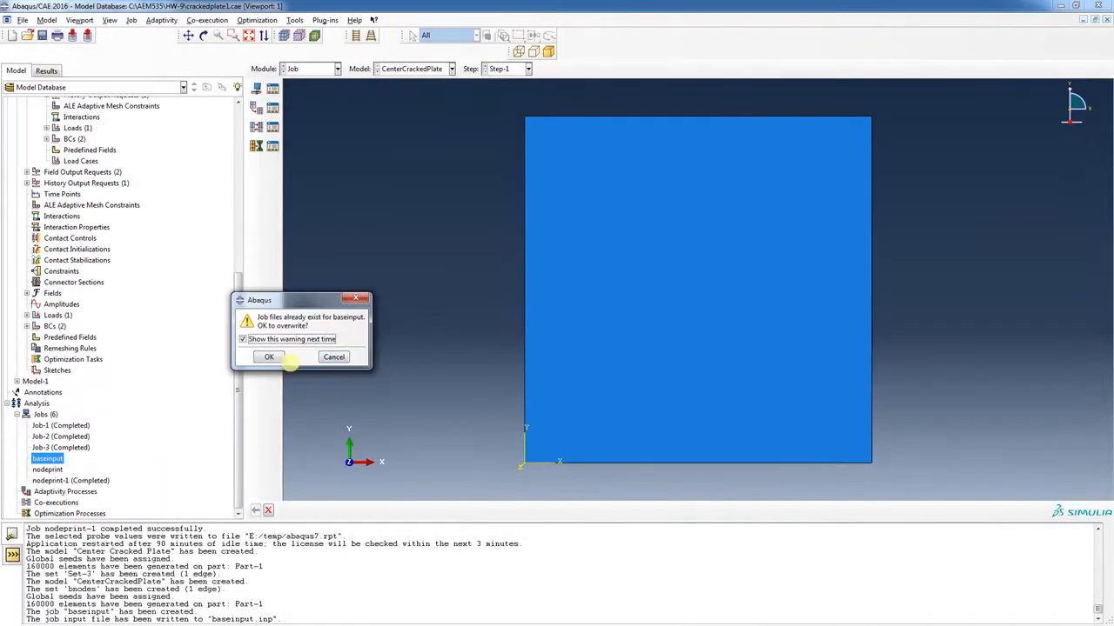
{"action": "left_click", "coordinate": [270, 357]}
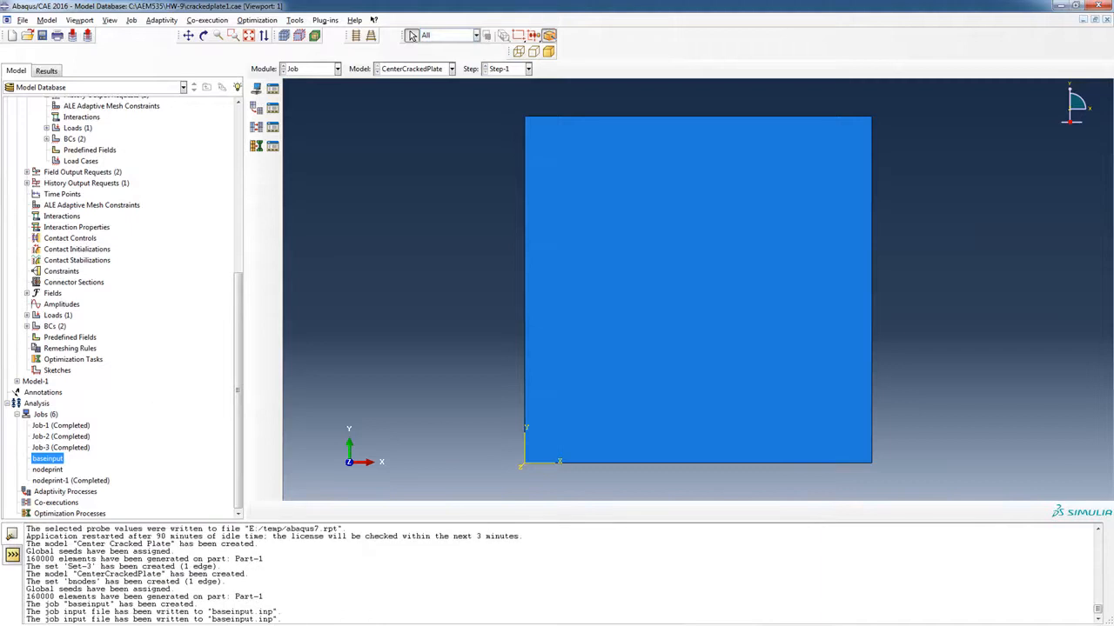
{"action": "key", "text": "alt+Tab"}
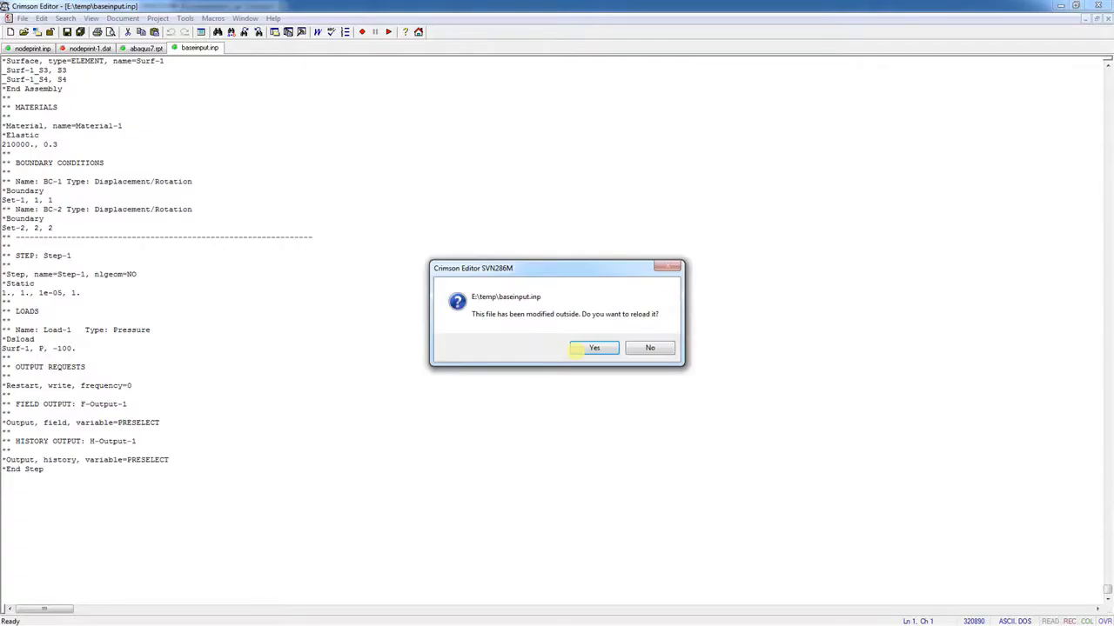
Reload baseinput.inp and check the new F-Output-2 lines for COORD and S on bnodes
{"action": "left_click", "coordinate": [595, 348]}
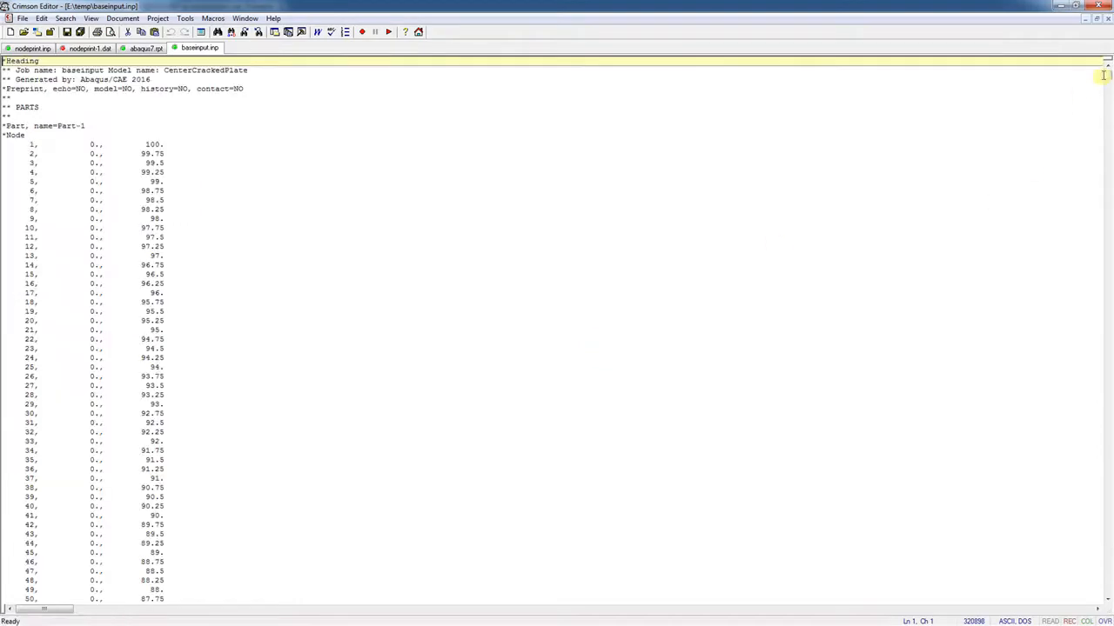
{"action": "left_click_drag", "start_coordinate": [1103, 73], "coordinate": [1098, 592]}
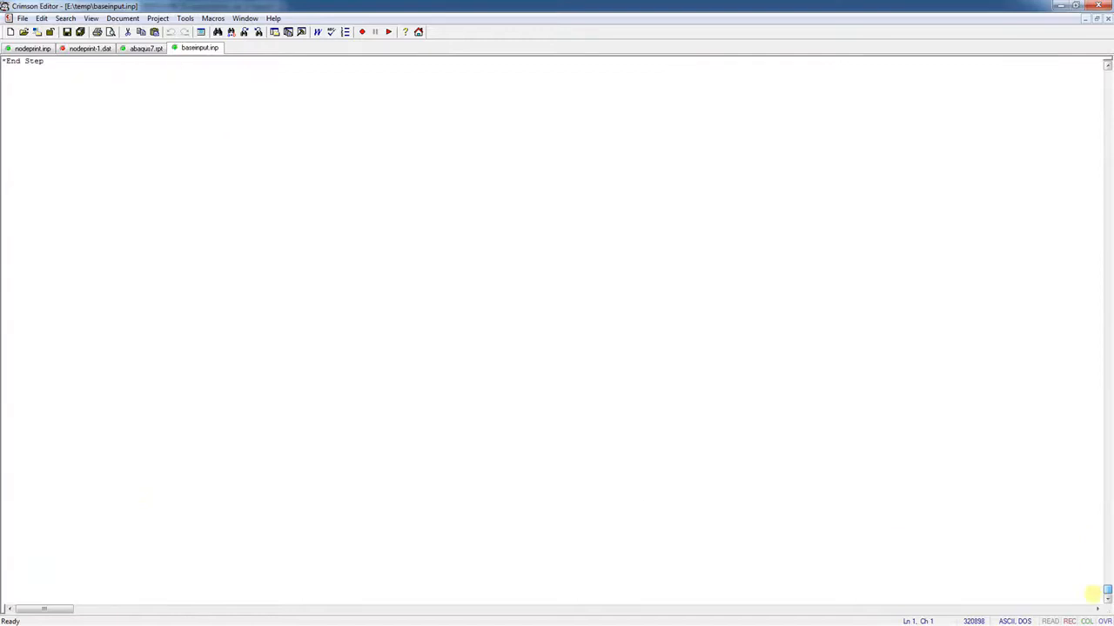
{"action": "scroll", "coordinate": [144, 493], "scroll_direction": "up", "scroll_amount": 10}
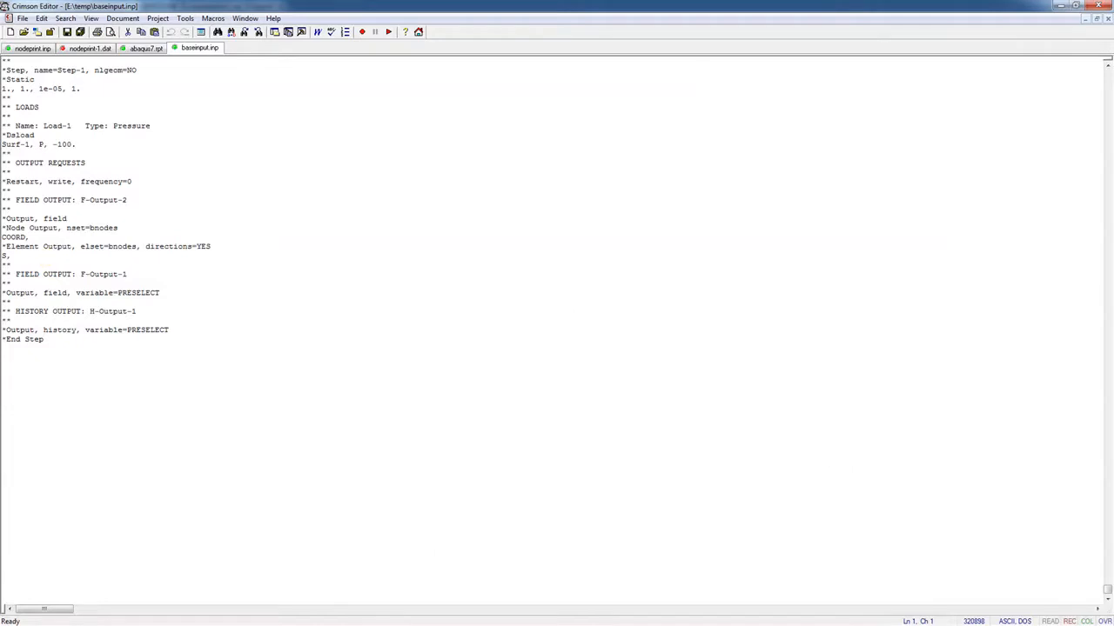
{"action": "key", "text": "alt+Tab"}
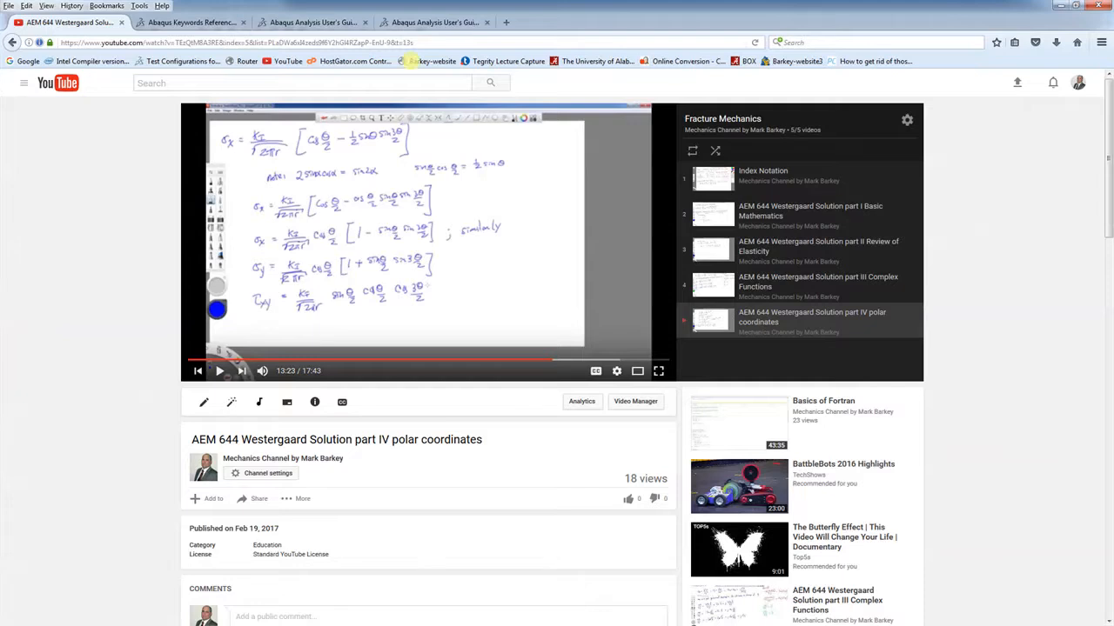
Open the *NODE PRINT keyword page and read its FREQUENCY, NSET and SUMMARY parameters
{"action": "left_click", "coordinate": [174, 23]}
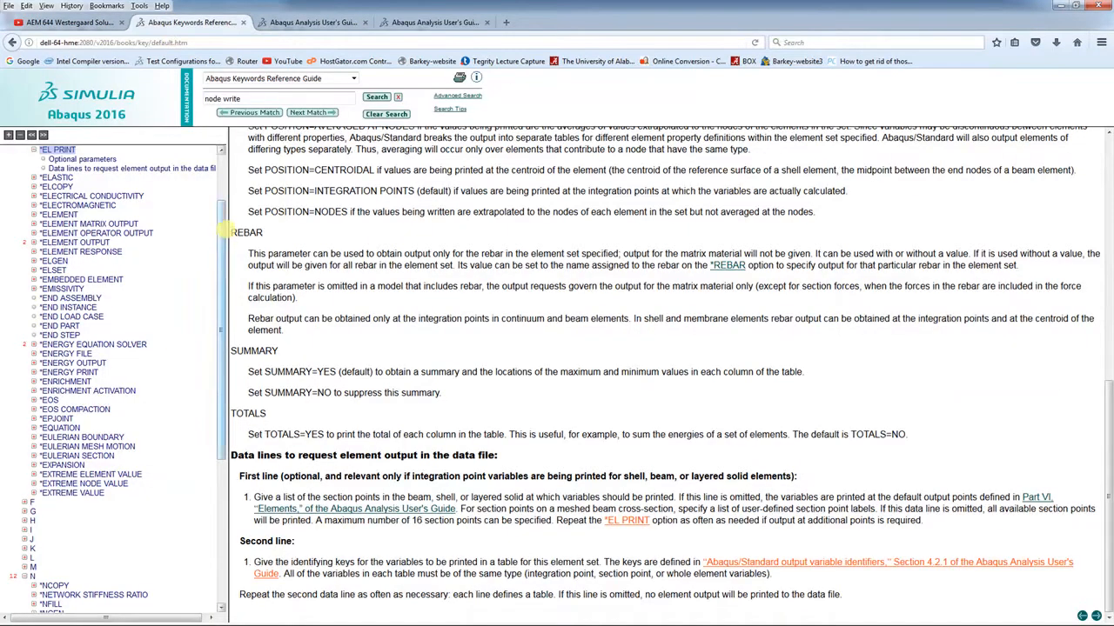
{"action": "left_click_drag", "start_coordinate": [221, 228], "coordinate": [216, 426]}
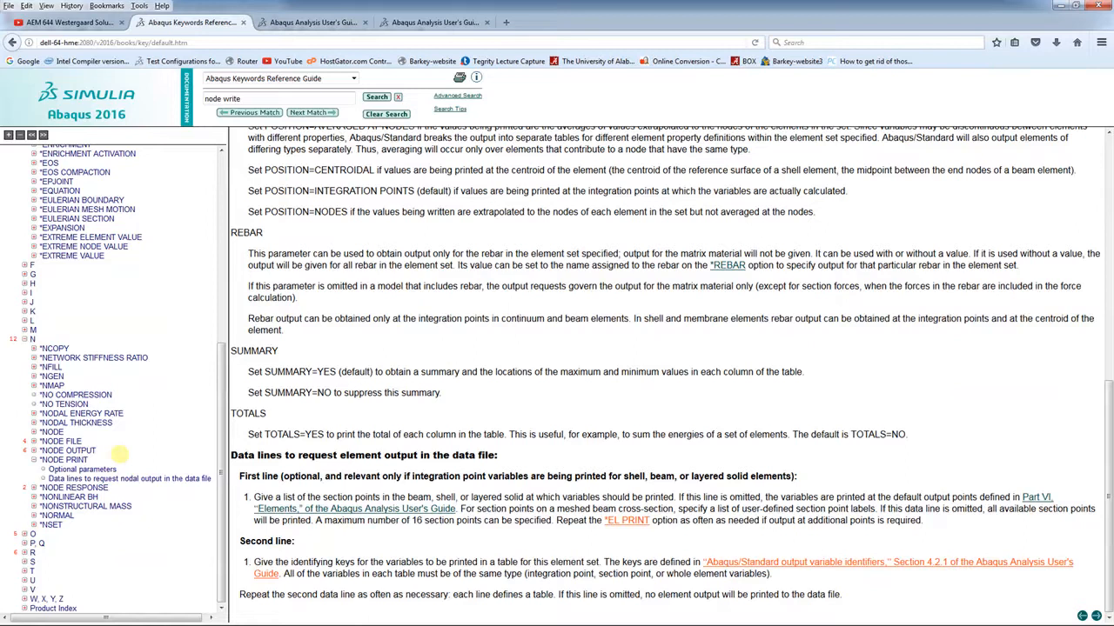
{"action": "left_click", "coordinate": [33, 451]}
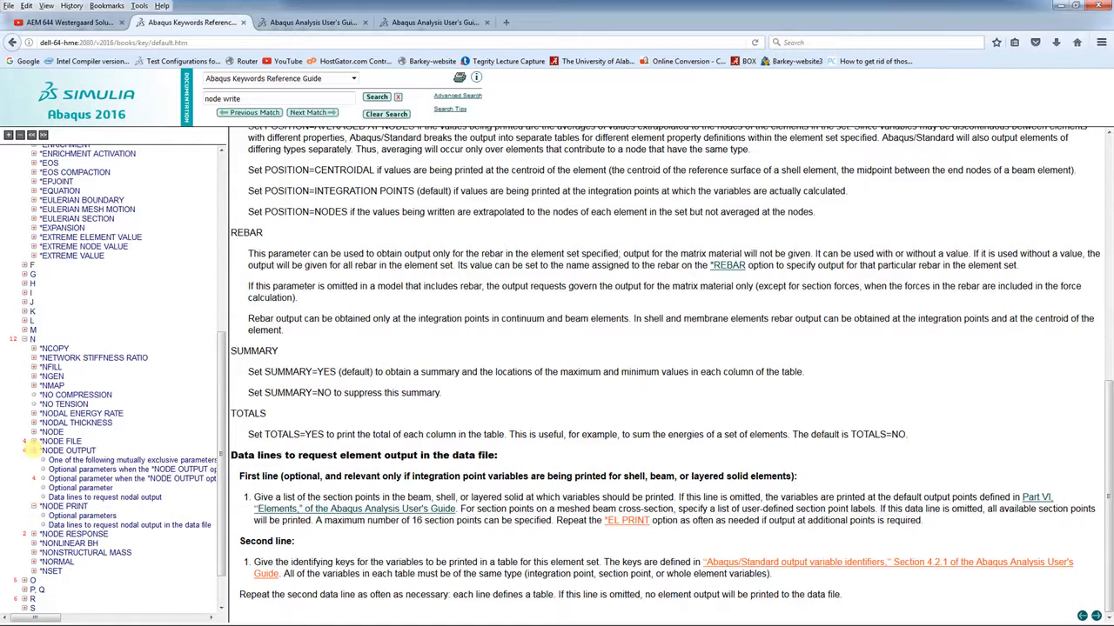
{"action": "left_click", "coordinate": [33, 450]}
{"action": "left_click", "coordinate": [53, 458]}
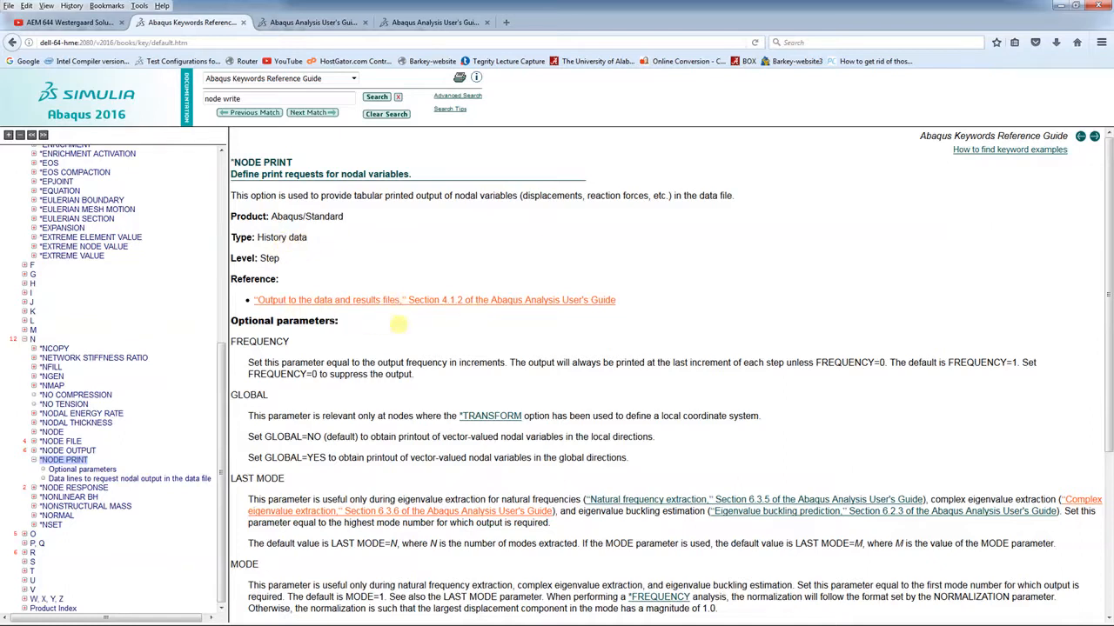
{"action": "scroll", "coordinate": [397, 324], "scroll_direction": "down", "scroll_amount": 5}
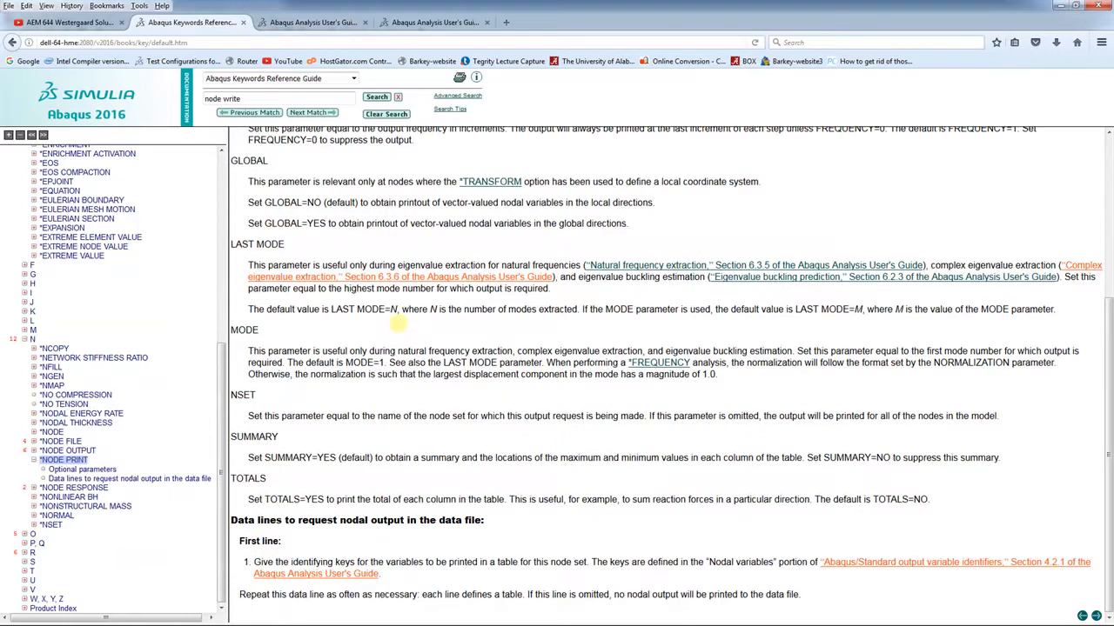
{"action": "scroll", "coordinate": [397, 322], "scroll_direction": "up", "scroll_amount": 3}
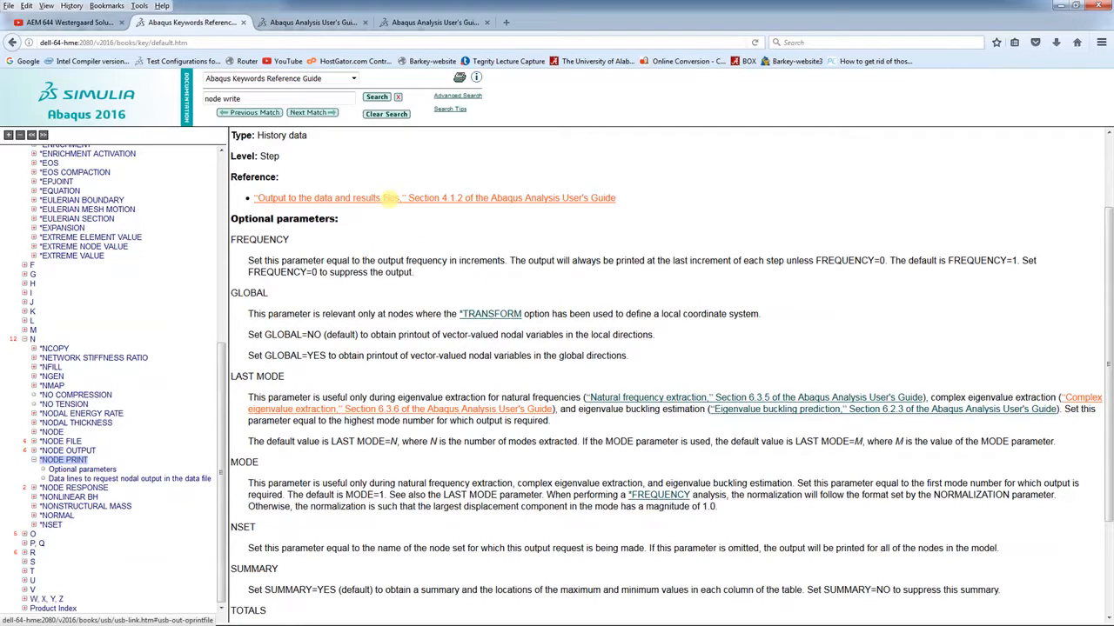
Browse the Nodal variables list, then return to the *EL PRINT page and the input file
{"action": "left_click", "coordinate": [281, 22]}
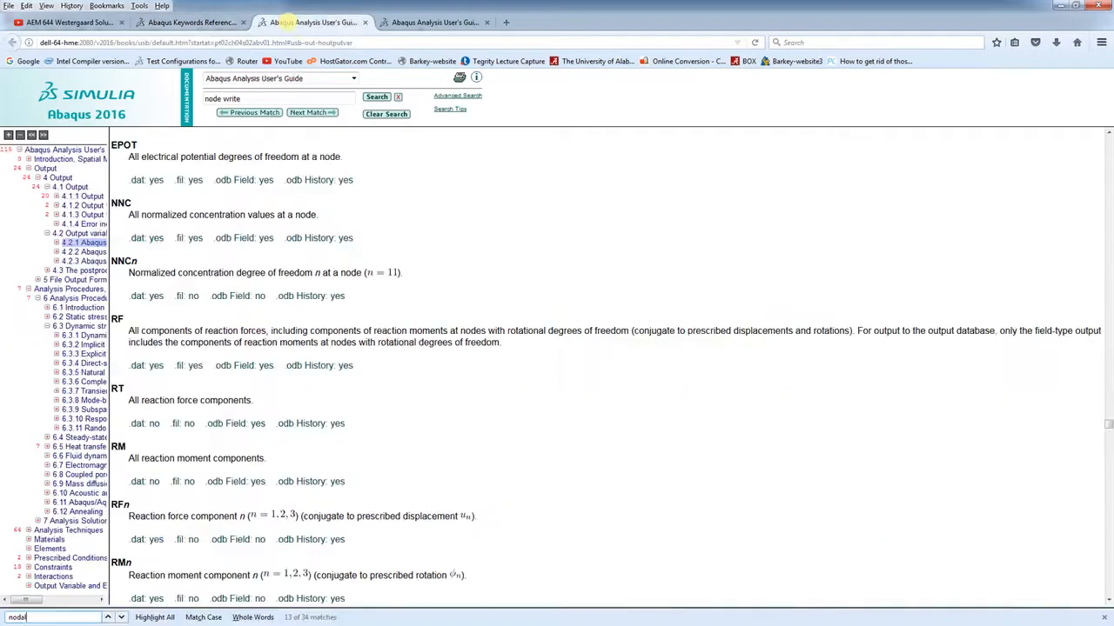
{"action": "scroll", "coordinate": [391, 206], "scroll_direction": "up", "scroll_amount": 15}
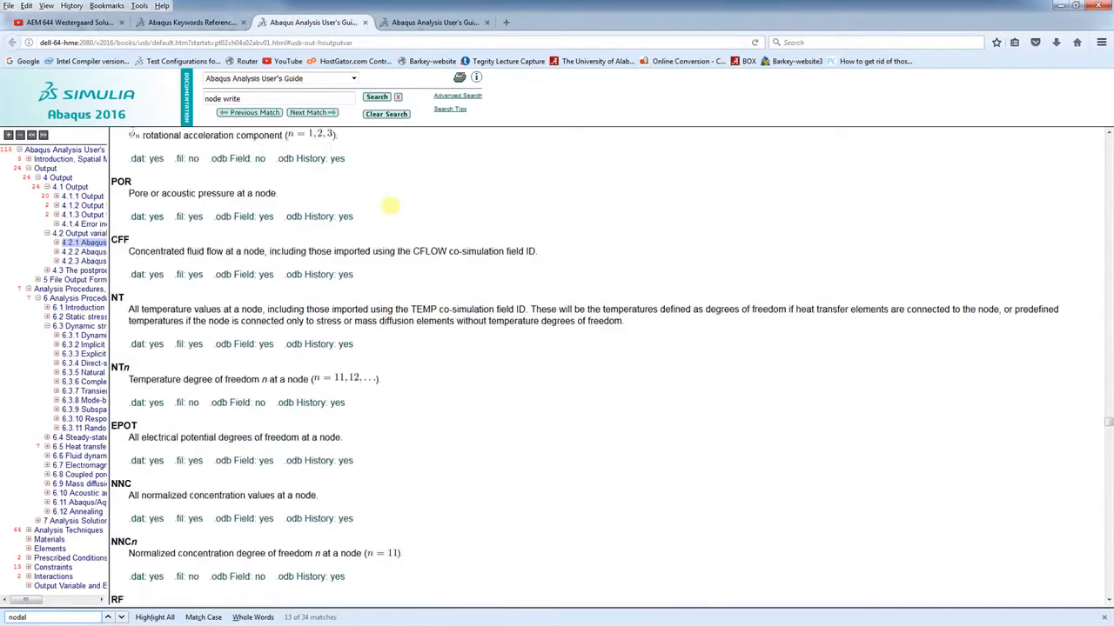
{"action": "scroll", "coordinate": [391, 206], "scroll_direction": "up", "scroll_amount": 10}
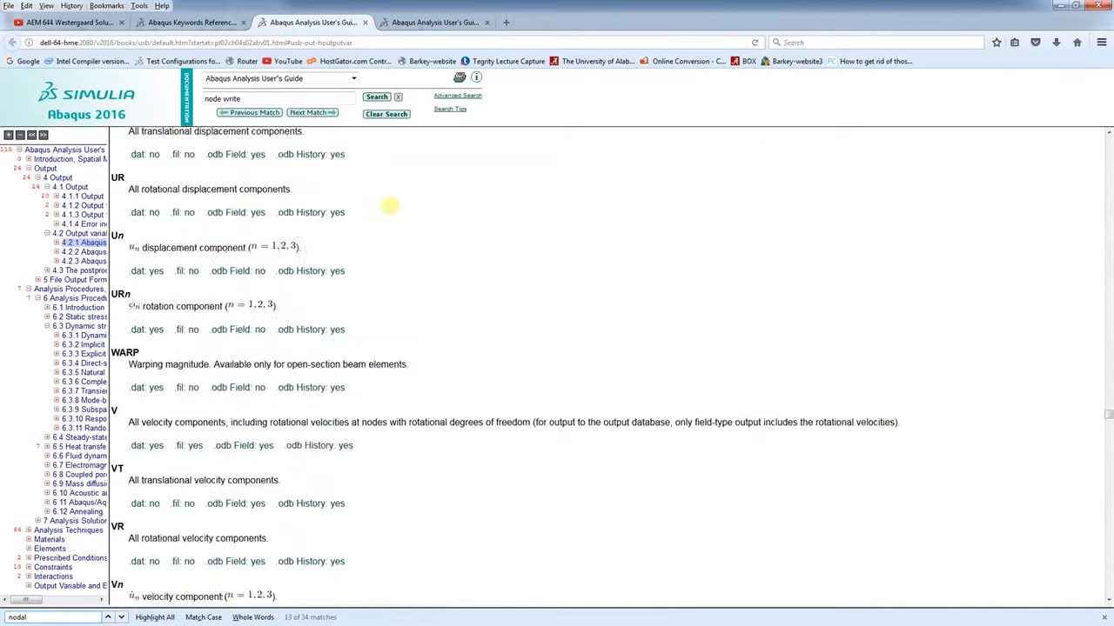
{"action": "scroll", "coordinate": [390, 206], "scroll_direction": "down", "scroll_amount": 6}
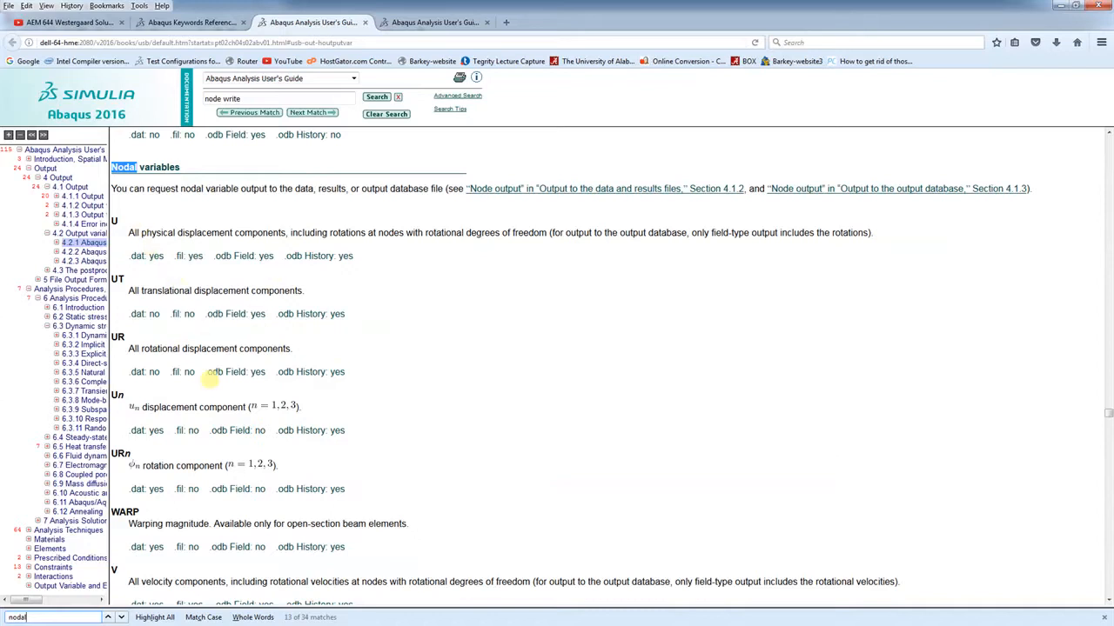
{"action": "scroll", "coordinate": [338, 372], "scroll_direction": "down", "scroll_amount": 2}
{"action": "scroll", "coordinate": [338, 371], "scroll_direction": "down", "scroll_amount": 10}
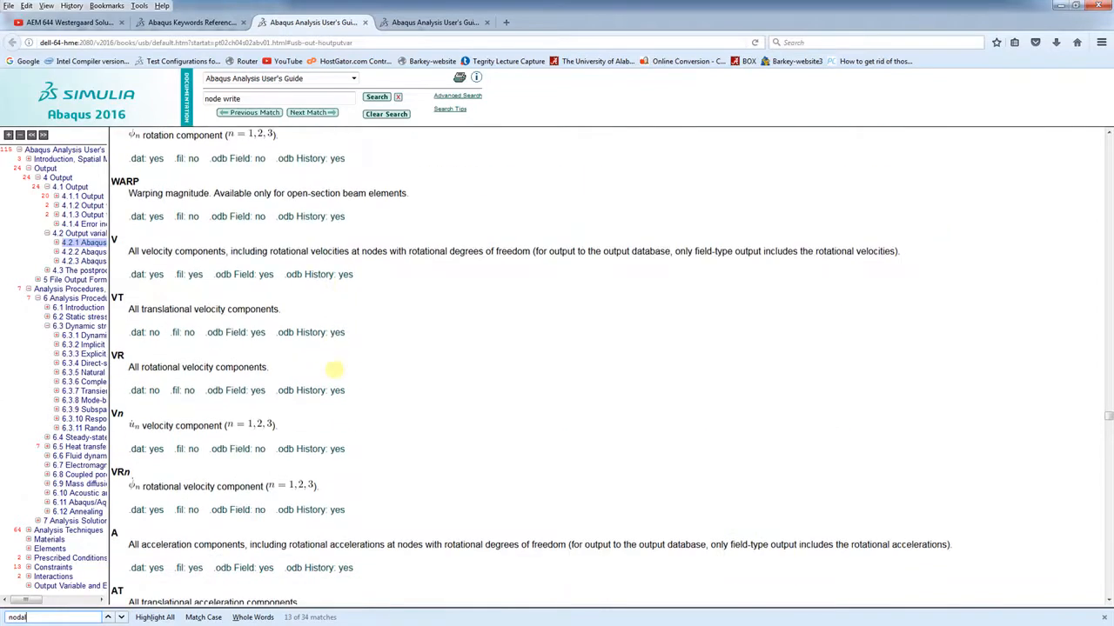
{"action": "scroll", "coordinate": [335, 370], "scroll_direction": "down", "scroll_amount": 13}
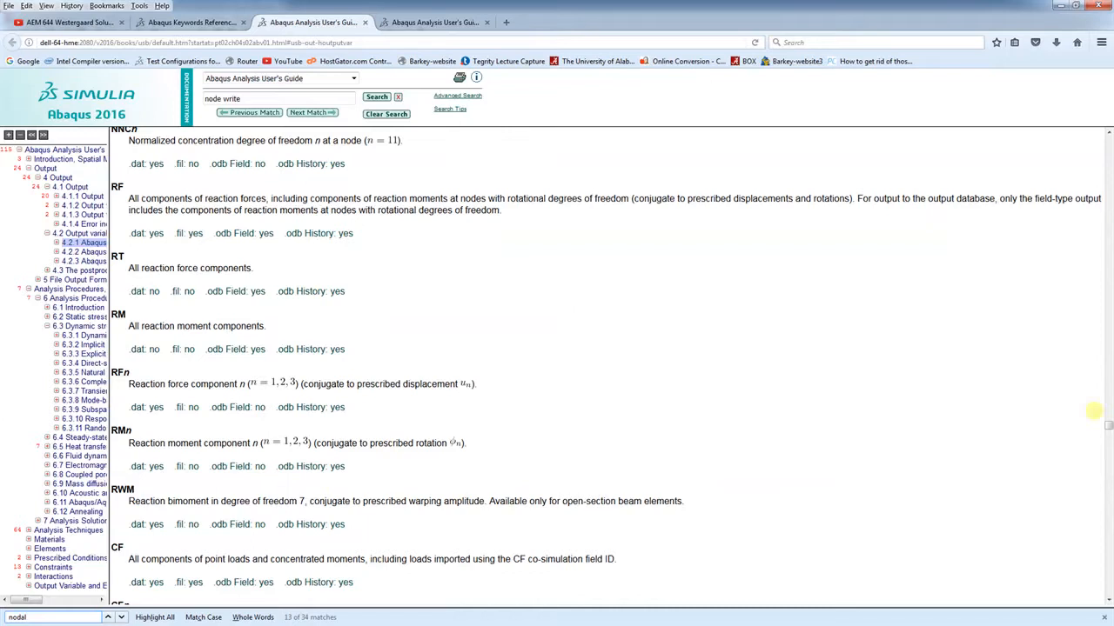
{"action": "left_click_drag", "start_coordinate": [1105, 427], "coordinate": [1107, 313]}
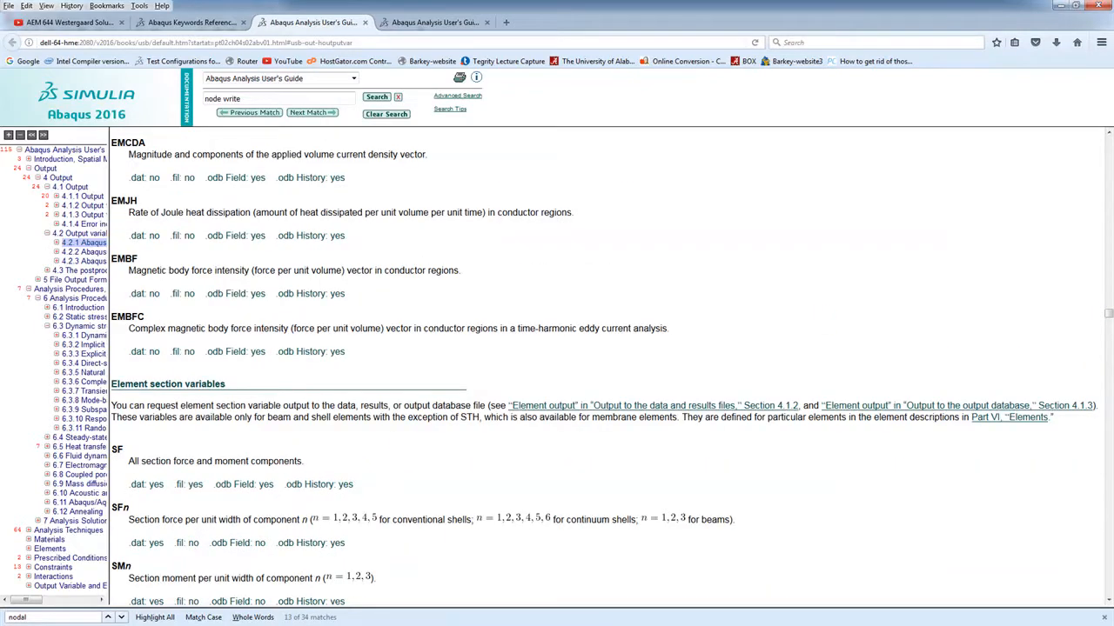
{"action": "key", "text": "ctrl+Page_Up"}
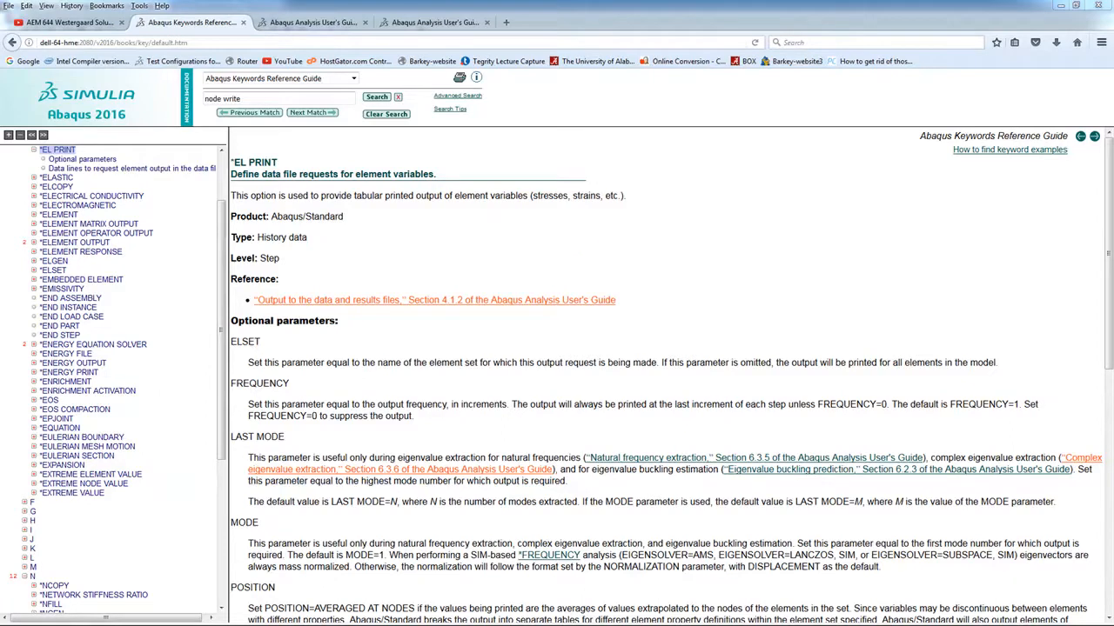
{"action": "key", "text": "alt+Tab"}
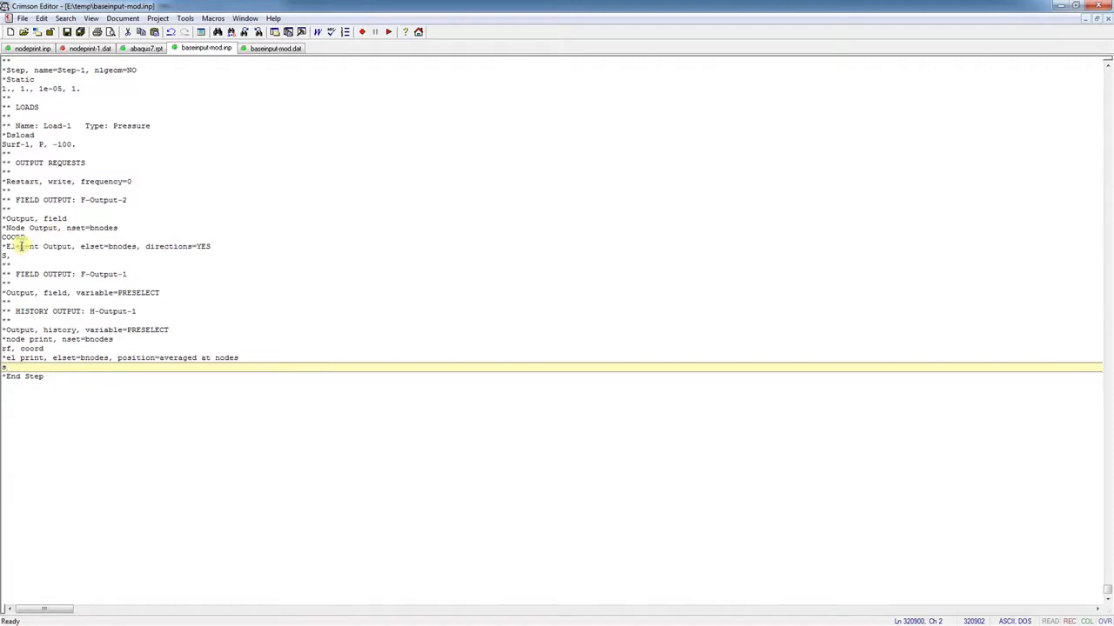
Inspect the *node print (rf, coord) and *el print lines for bnodes in baseinput-mod.inp
{"action": "left_click_drag", "start_coordinate": [80, 247], "coordinate": [139, 248]}
{"action": "left_click", "coordinate": [121, 349]}
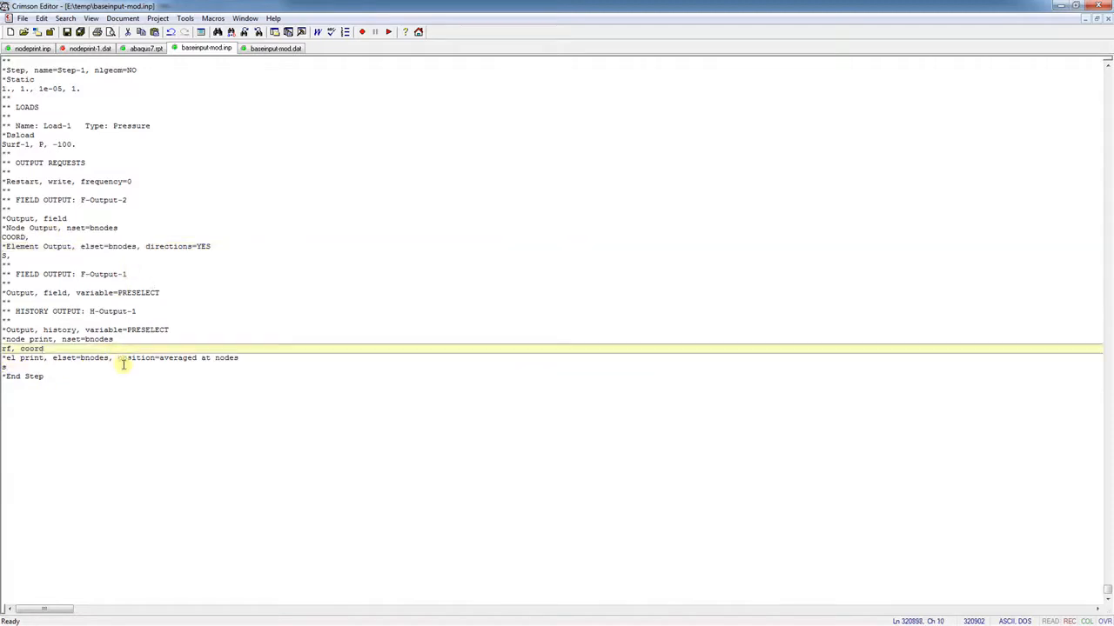
{"action": "mouse_move", "coordinate": [119, 358]}
{"action": "left_mouse_down"}
{"action": "mouse_move", "coordinate": [223, 359]}
{"action": "mouse_move", "coordinate": [119, 359]}
{"action": "left_mouse_up"}
{"action": "left_click", "coordinate": [115, 340]}
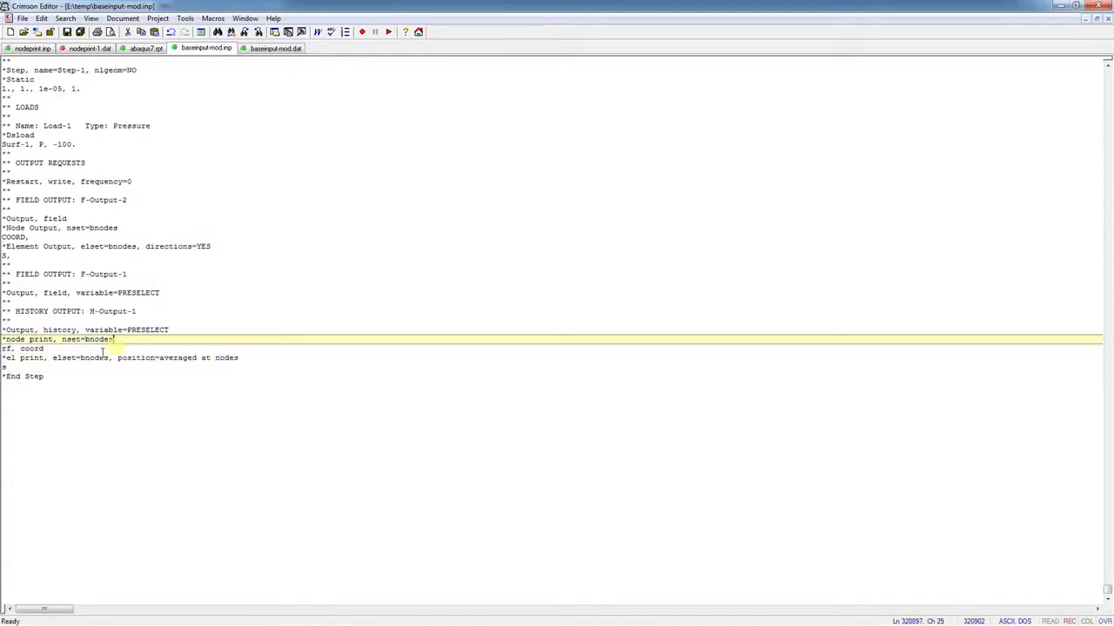
{"action": "left_click", "coordinate": [11, 367]}
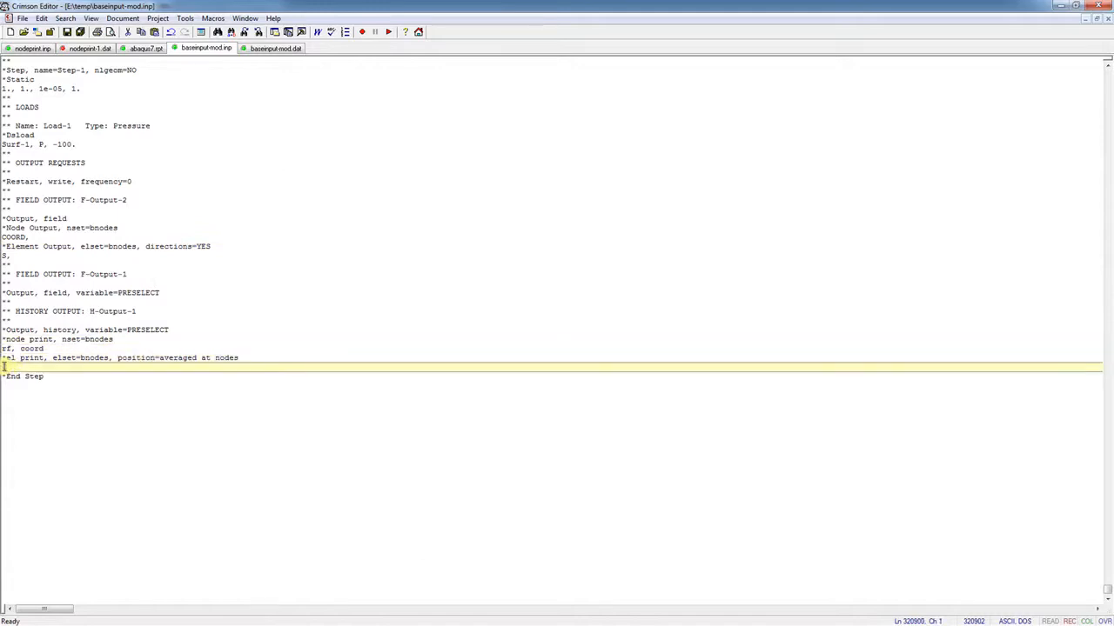
{"action": "left_click", "coordinate": [53, 378]}
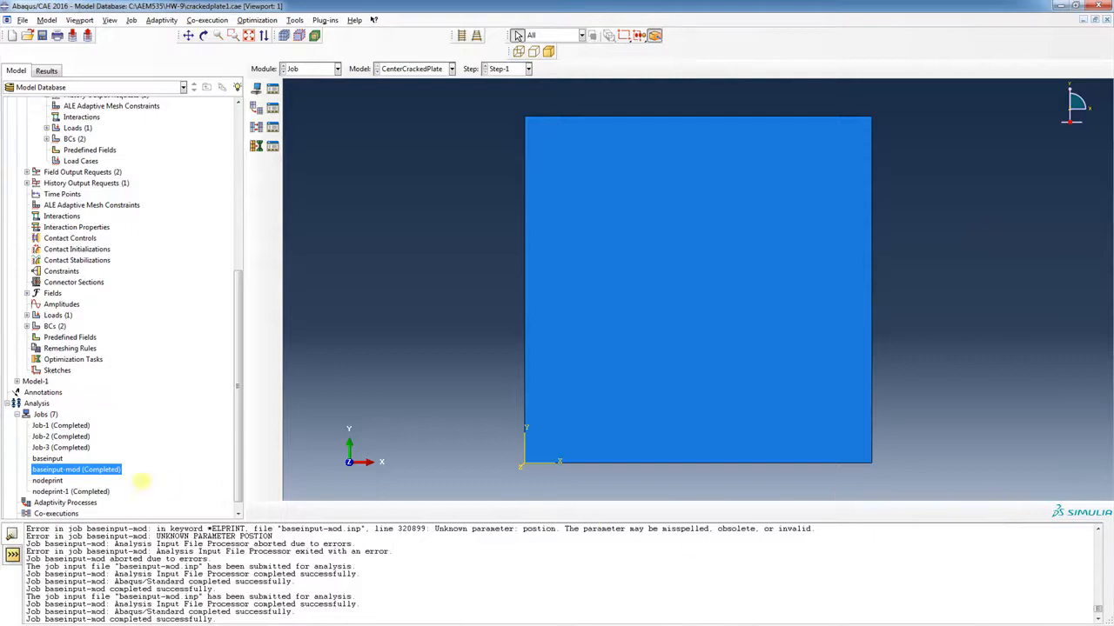
Delete the old baseinput-mod job
{"action": "right_click", "coordinate": [127, 470]}
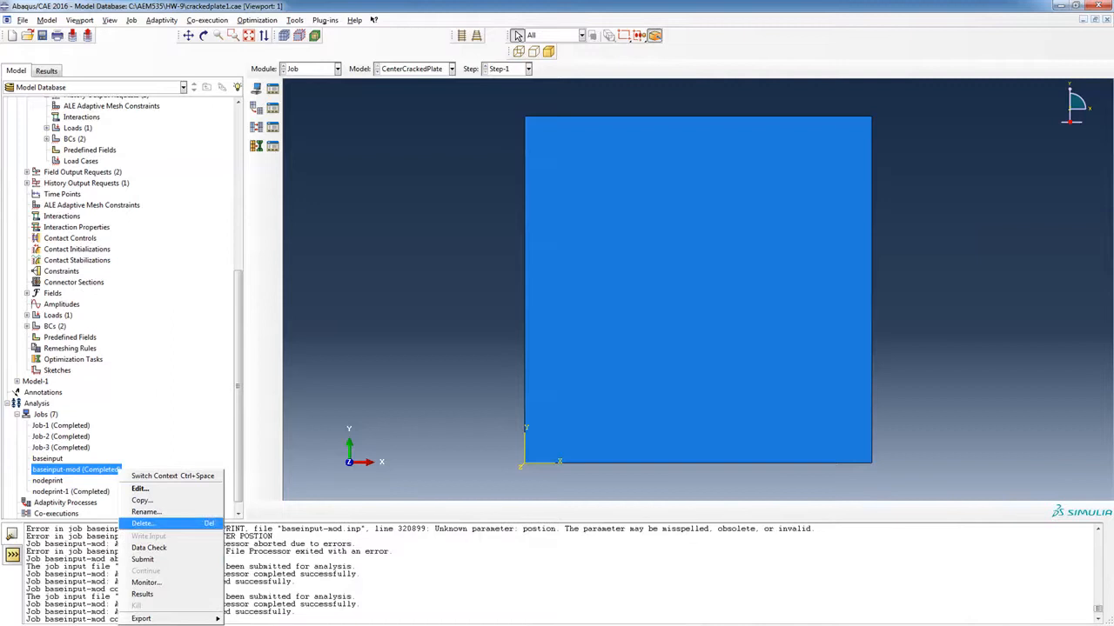
{"action": "left_click", "coordinate": [142, 523]}
{"action": "left_click", "coordinate": [510, 345]}
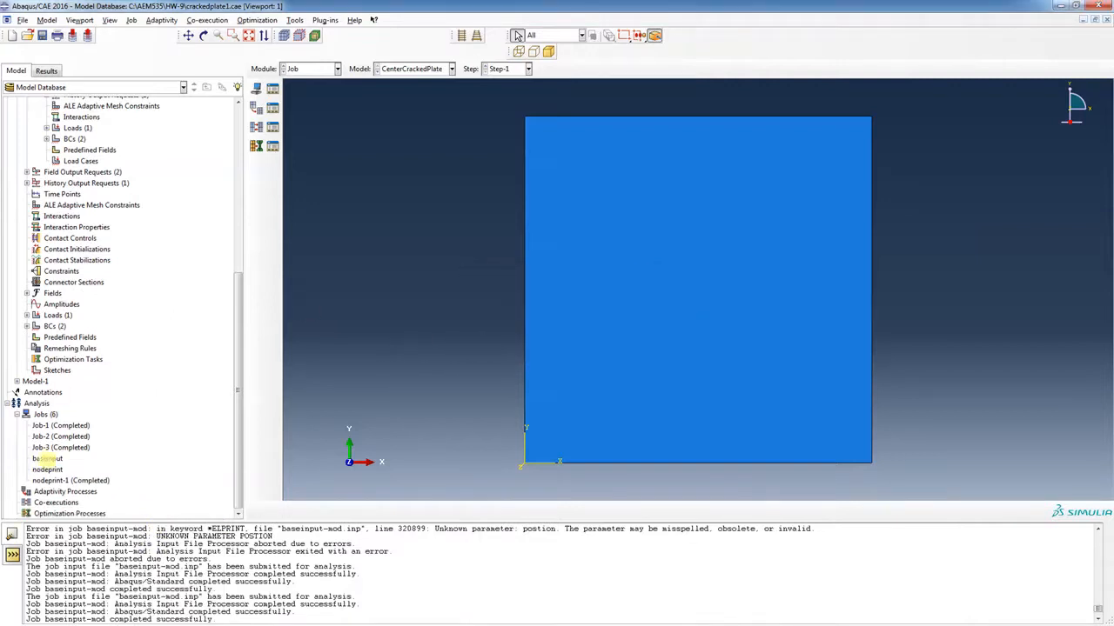
Create a new job sourced from the input file baseinput-mod.inp
{"action": "left_click", "coordinate": [255, 88]}
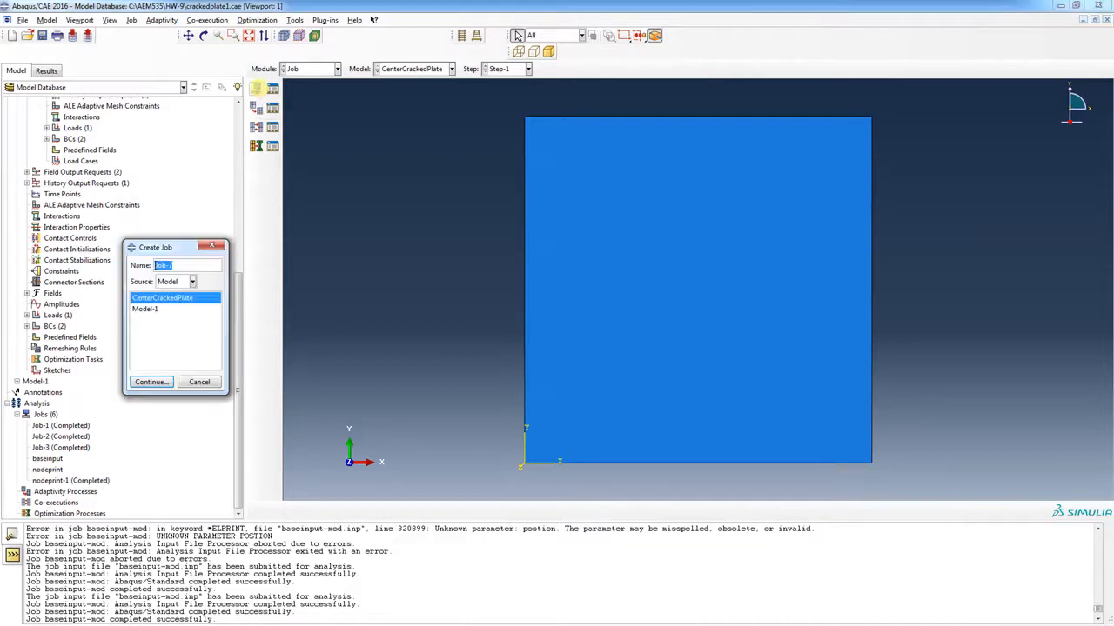
{"action": "left_click", "coordinate": [193, 281]}
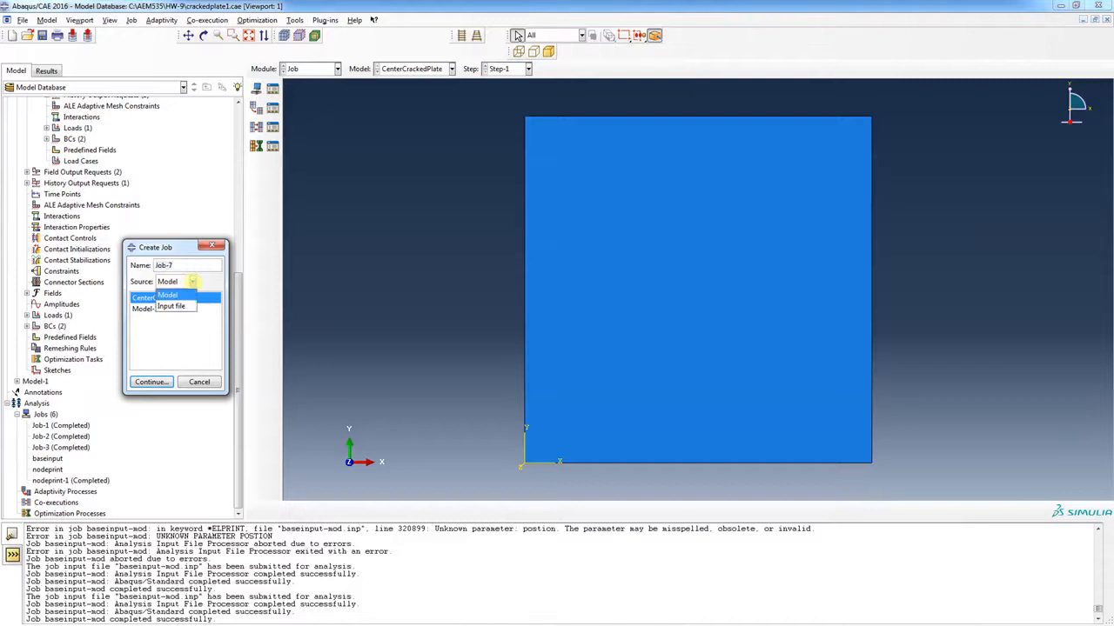
{"action": "left_click", "coordinate": [171, 297]}
{"action": "left_click", "coordinate": [169, 297]}
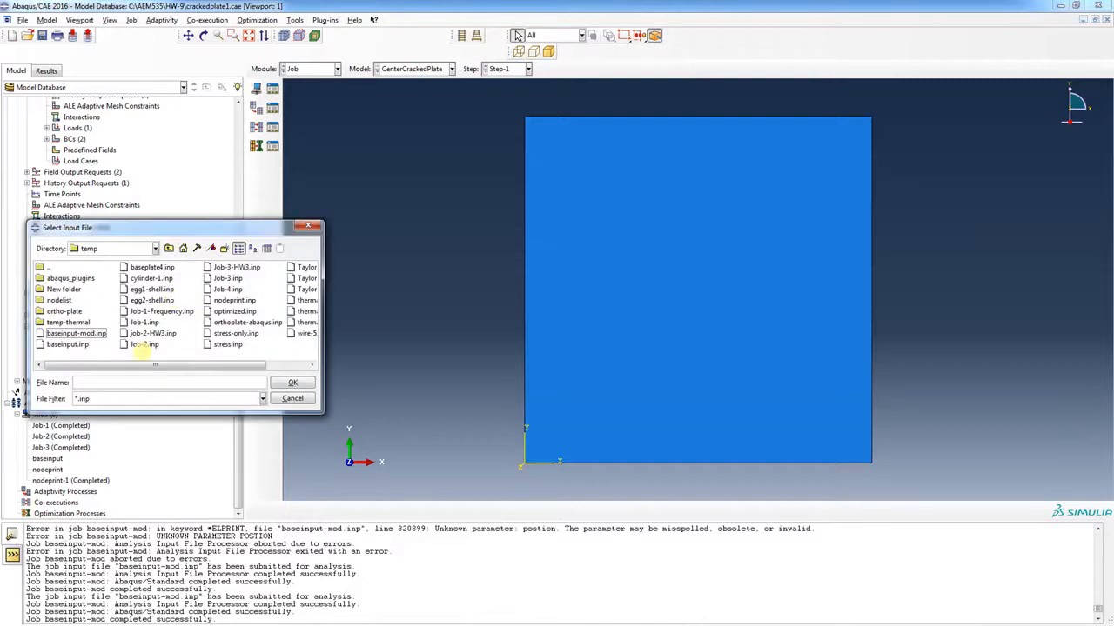
{"action": "left_click", "coordinate": [91, 334]}
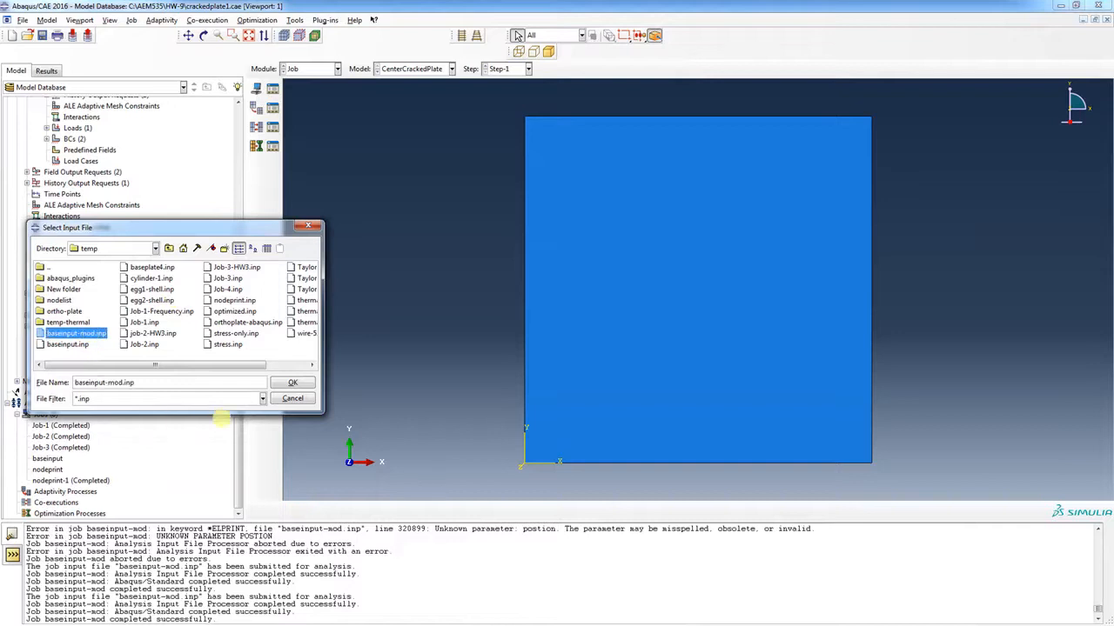
{"action": "left_click", "coordinate": [293, 383]}
{"action": "left_click", "coordinate": [152, 382]}
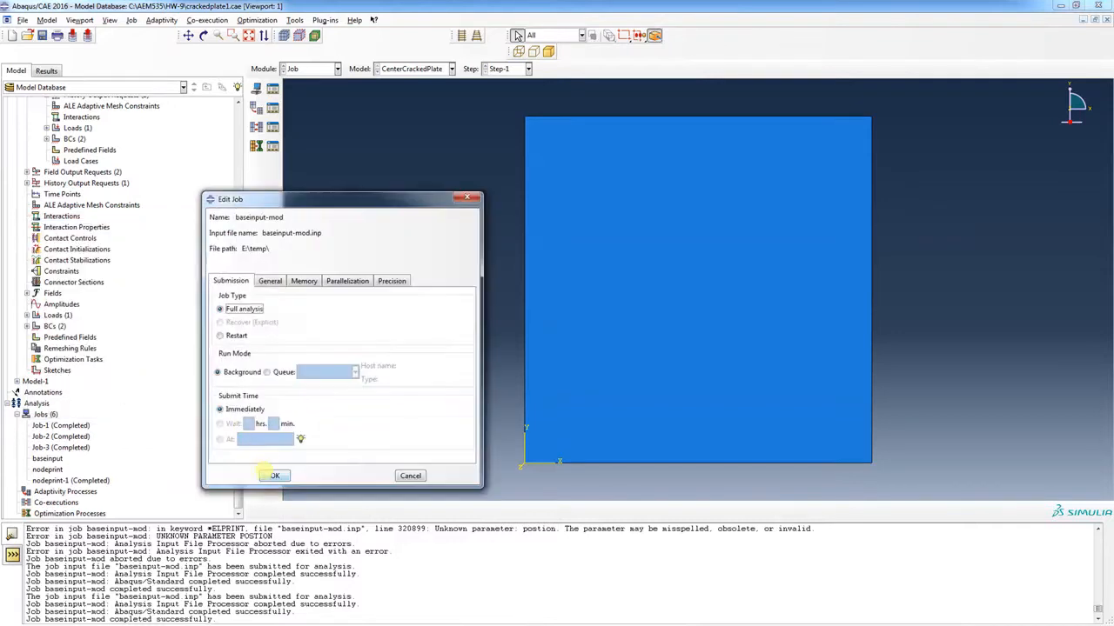
{"action": "left_click", "coordinate": [275, 474]}
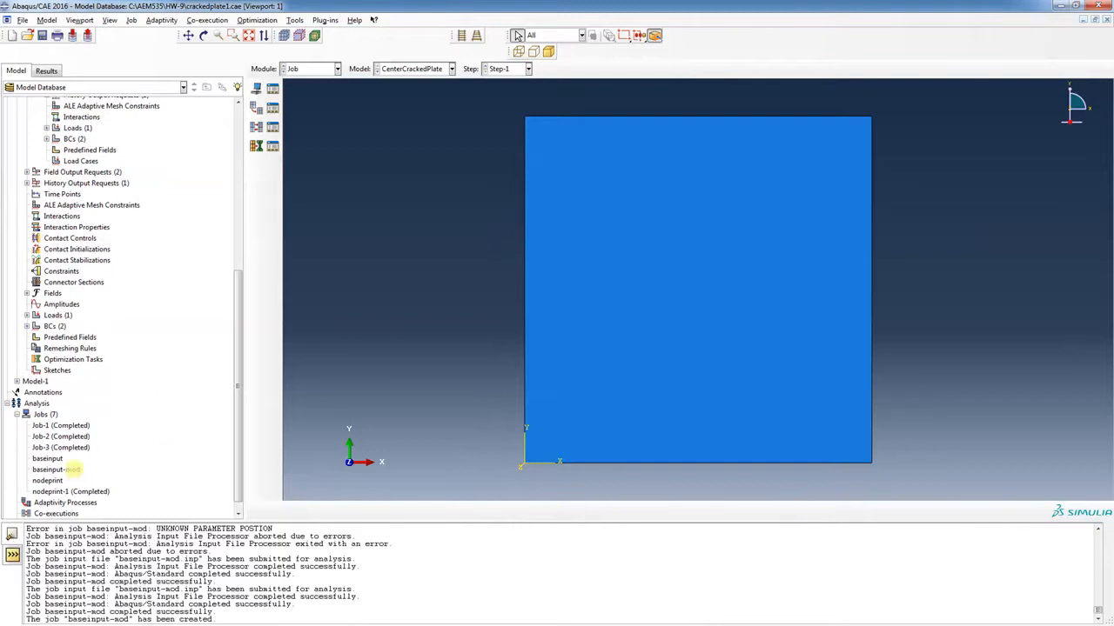
Submit the new baseinput-mod job, agreeing to overwrite its existing job files
{"action": "right_click", "coordinate": [73, 470]}
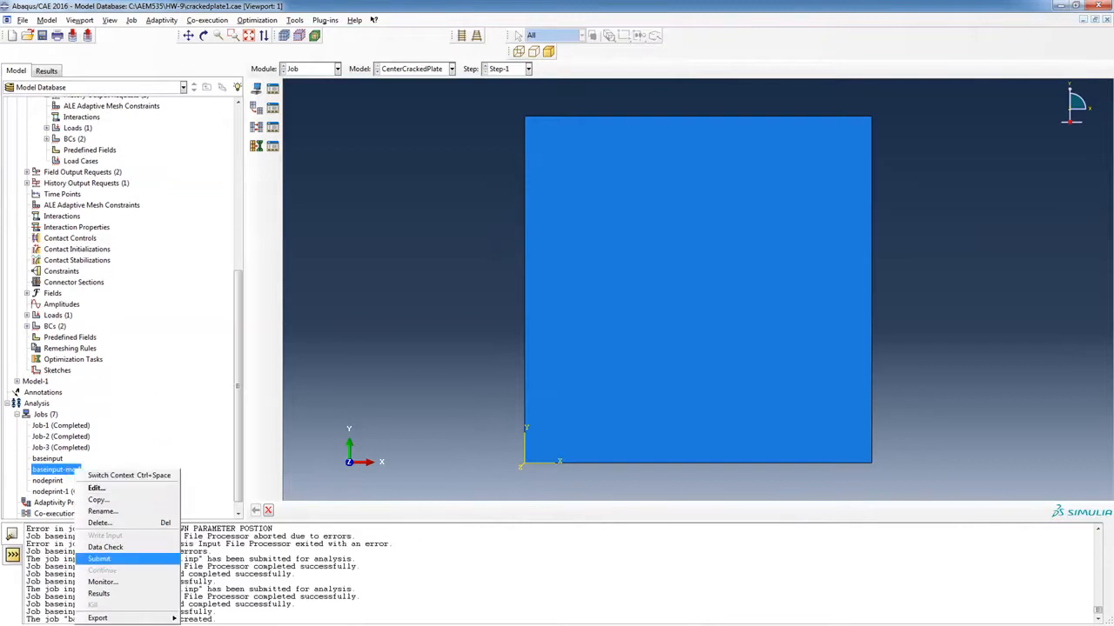
{"action": "left_click", "coordinate": [99, 559]}
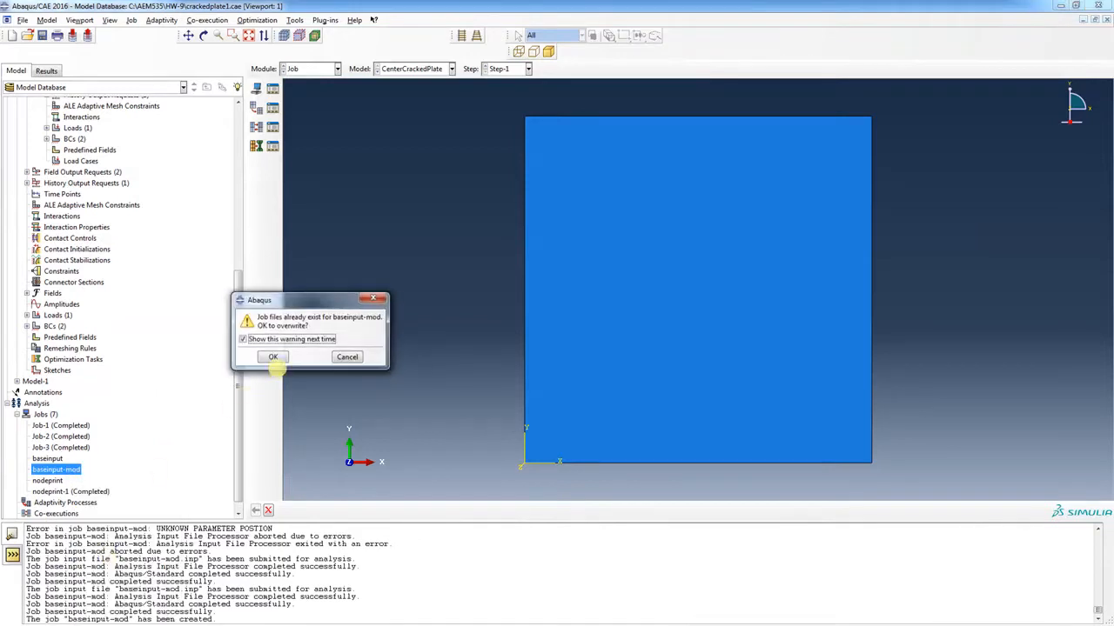
{"action": "left_click", "coordinate": [274, 356]}
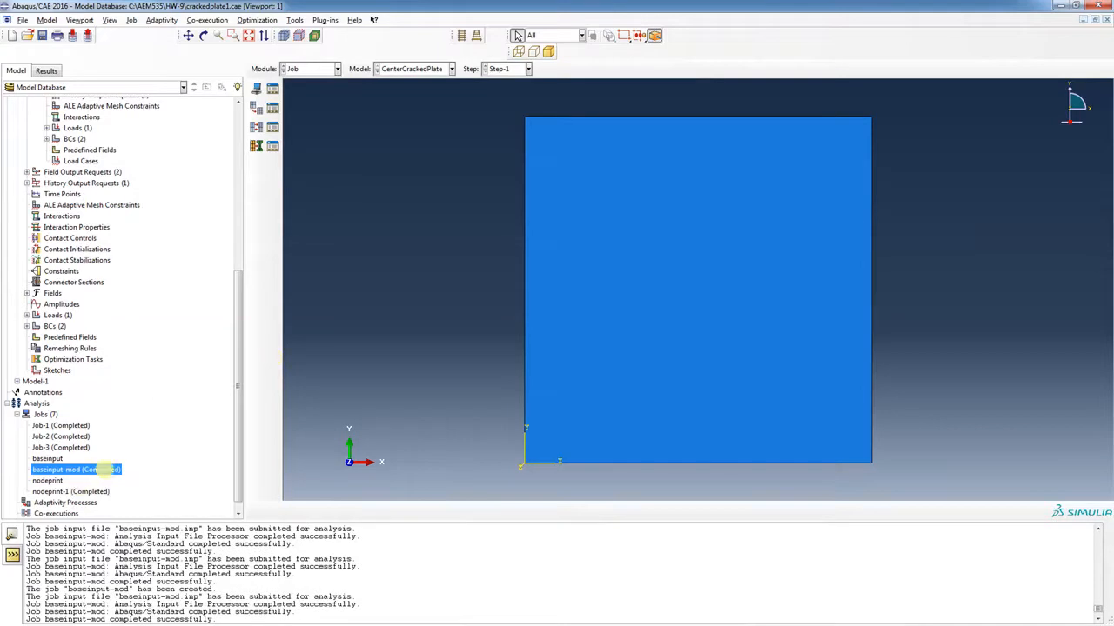
Open the baseinput-mod results, dismiss the KeyError, and plot Mises contours on the deformed shape
{"action": "right_click", "coordinate": [105, 470]}
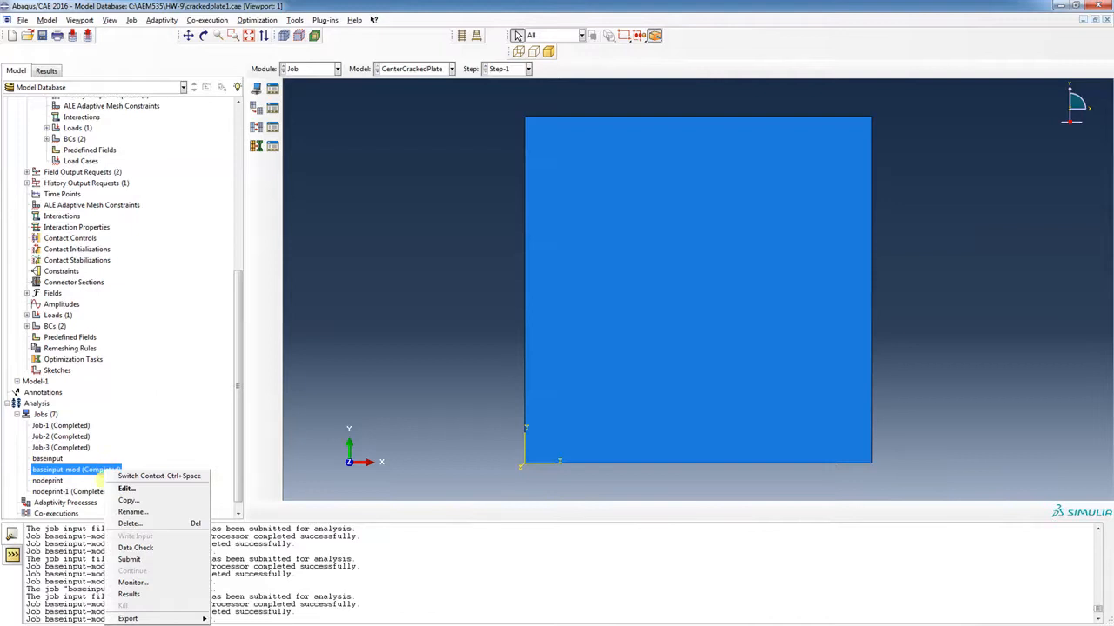
{"action": "left_click", "coordinate": [126, 594]}
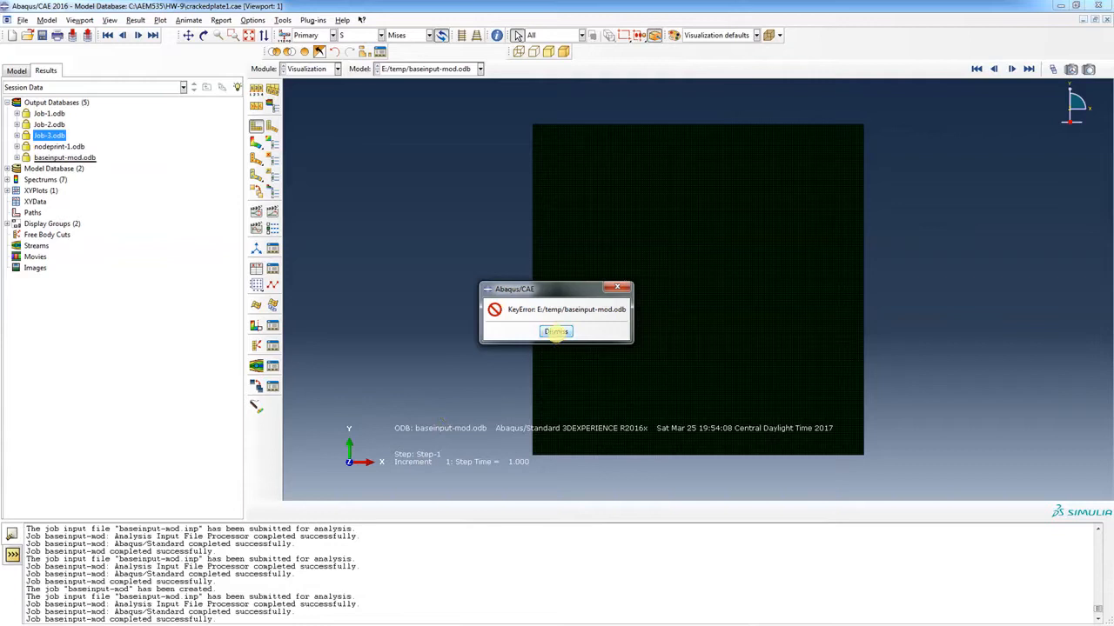
{"action": "left_click", "coordinate": [557, 331]}
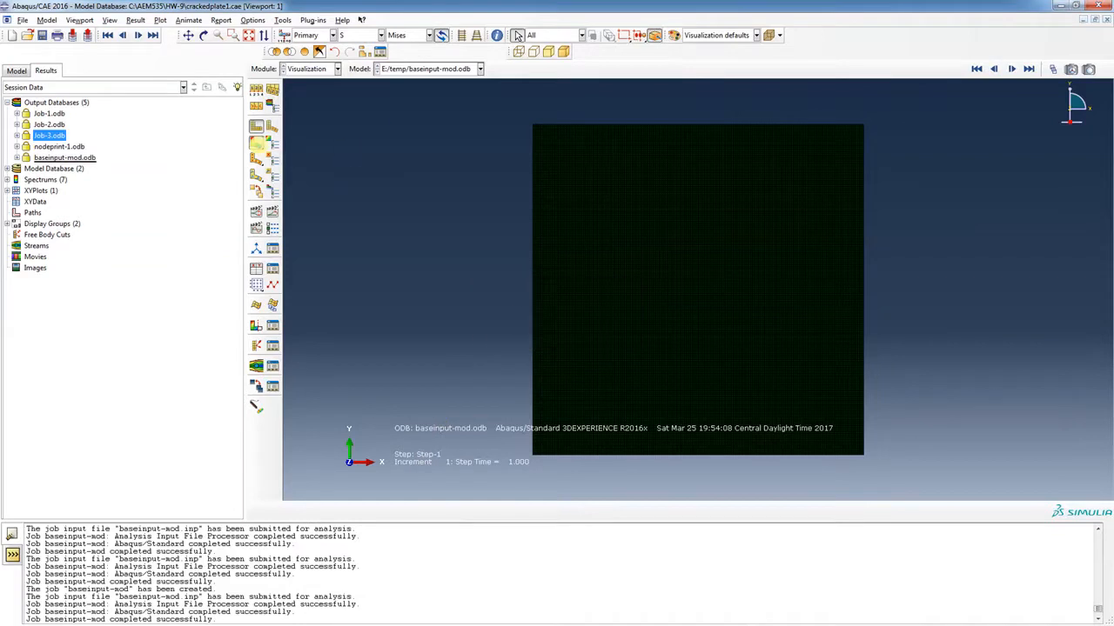
{"action": "left_click", "coordinate": [257, 142]}
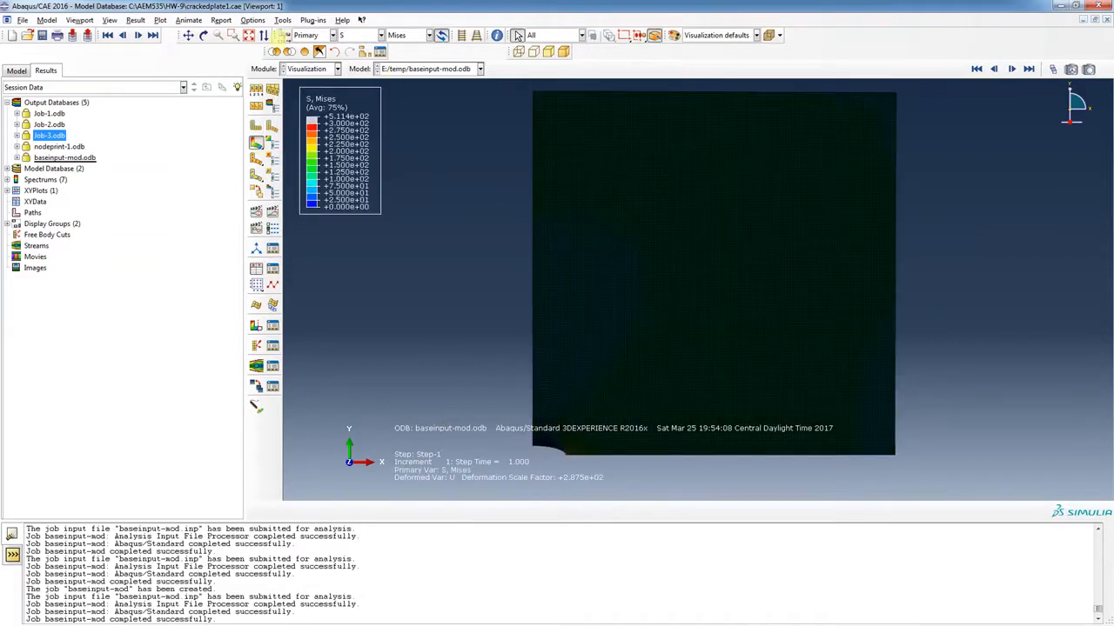
Set the common plot options to draw feature edges only
{"action": "left_click", "coordinate": [252, 20]}
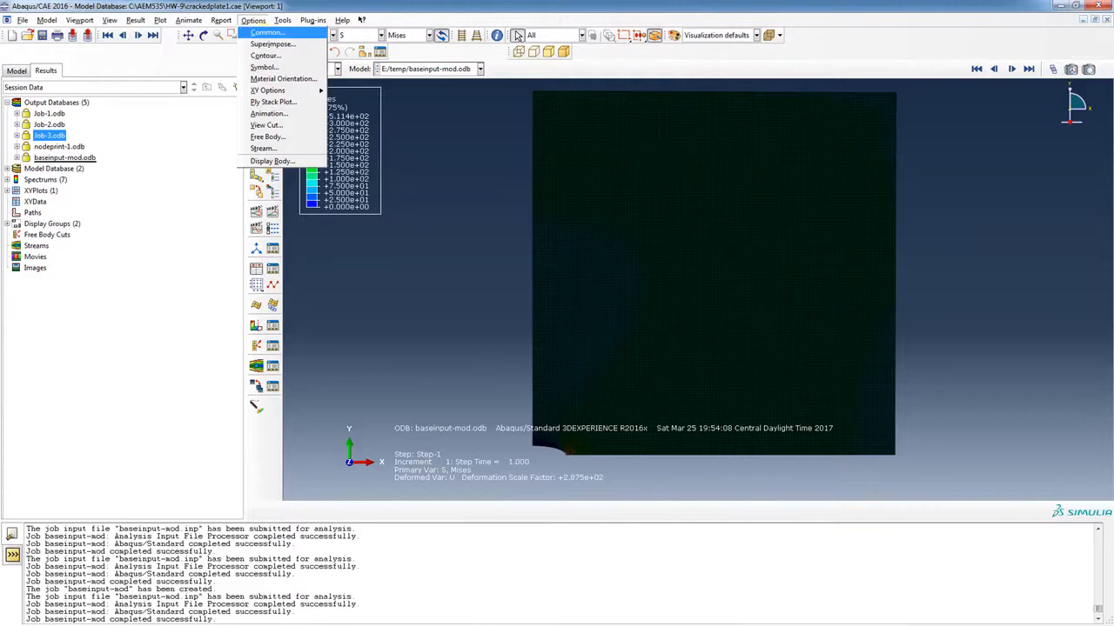
{"action": "left_click", "coordinate": [267, 32]}
{"action": "left_click", "coordinate": [197, 303]}
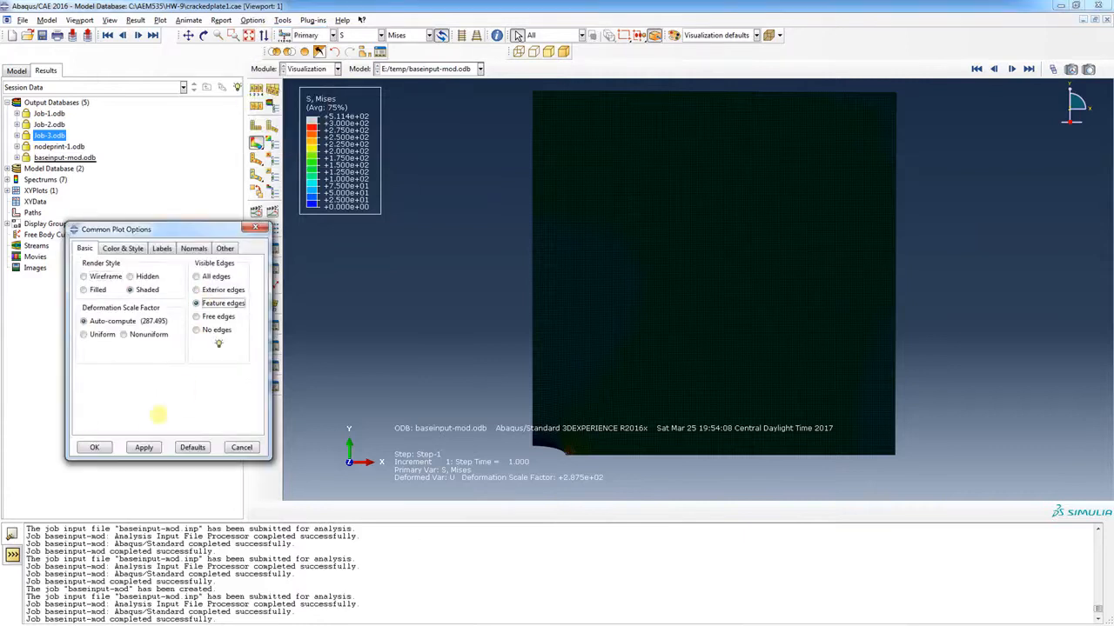
{"action": "left_click", "coordinate": [143, 447]}
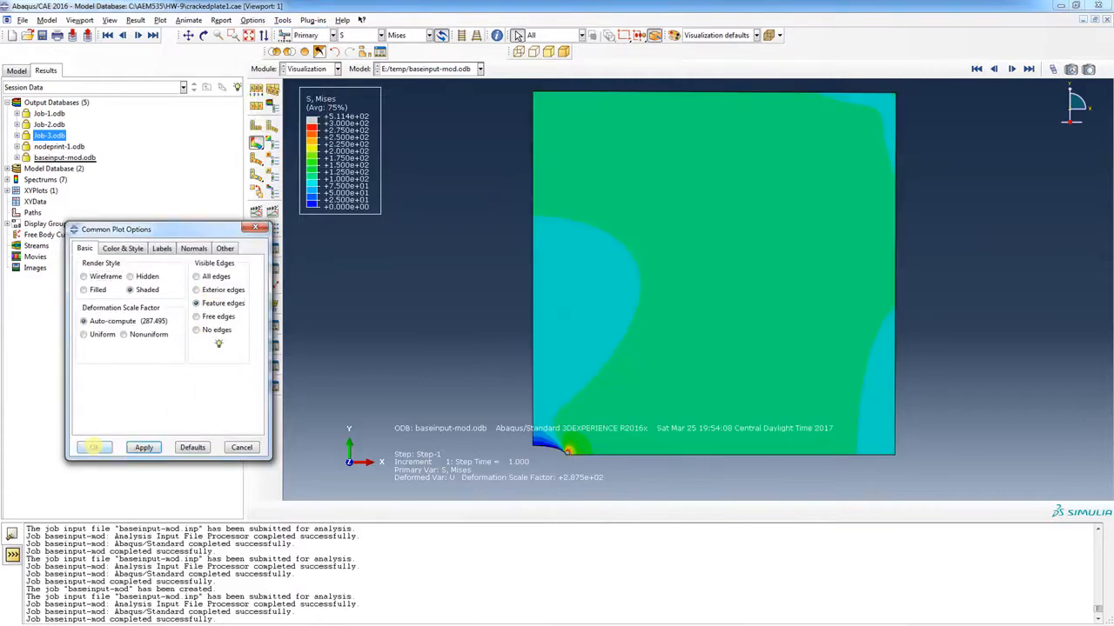
{"action": "left_click", "coordinate": [94, 447]}
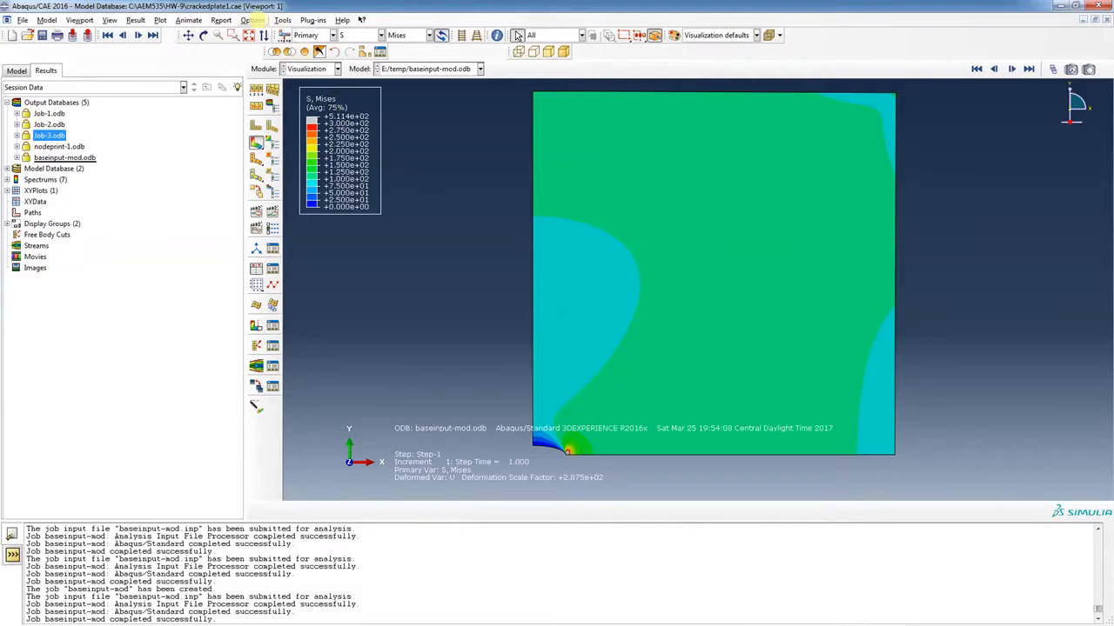
Change the Mises contour maximum limit from 300 to 500, keeping the minimum at 0
{"action": "left_click", "coordinate": [252, 20]}
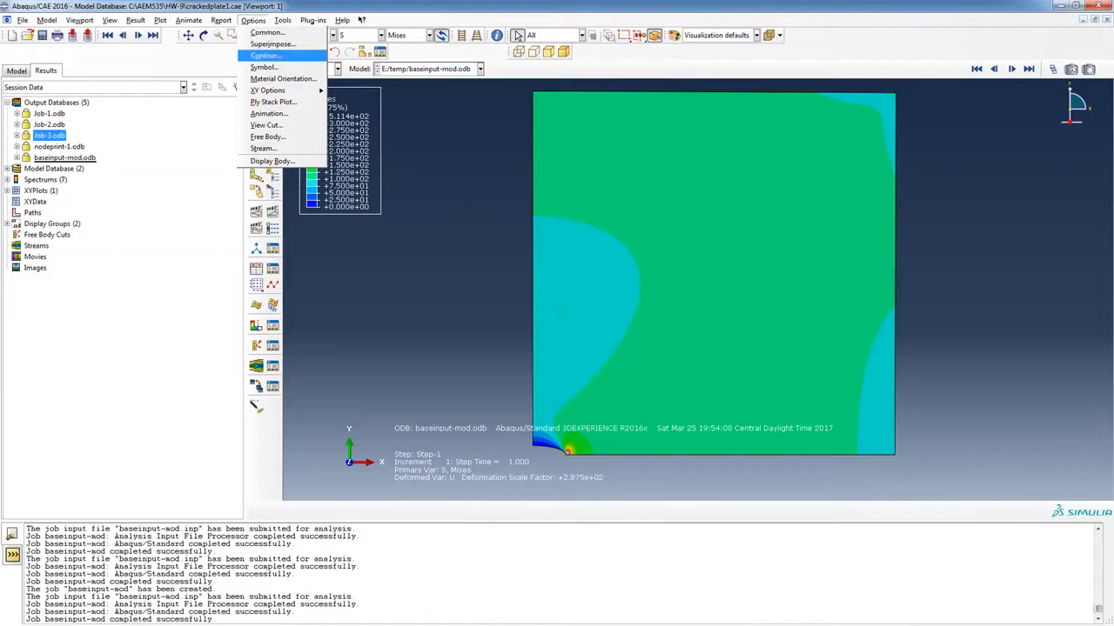
{"action": "left_click", "coordinate": [266, 54]}
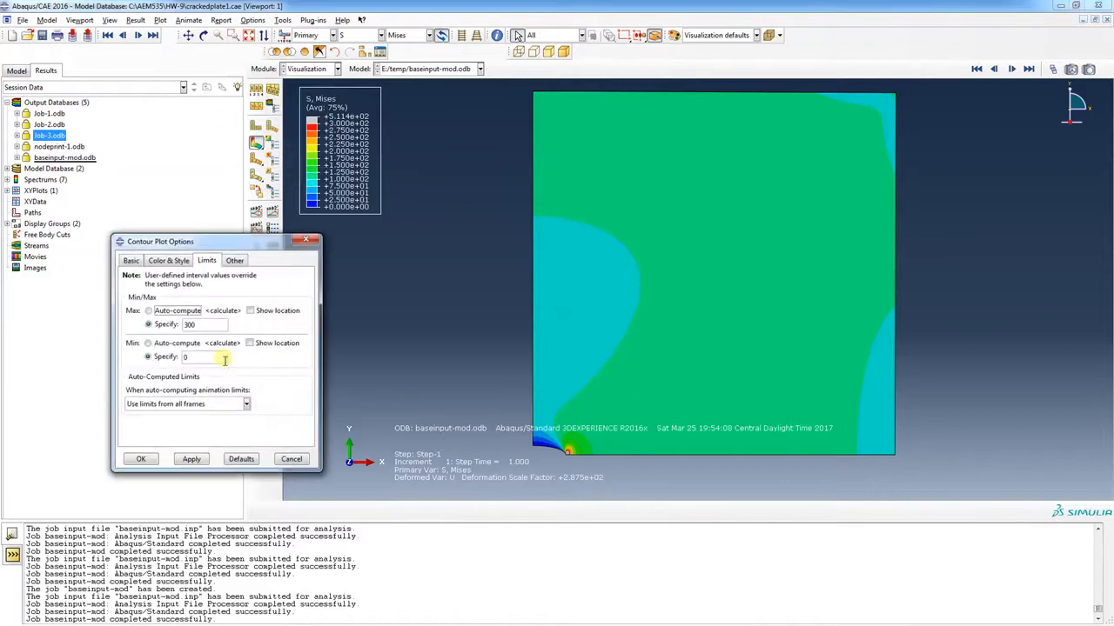
{"action": "double_click", "coordinate": [199, 323]}
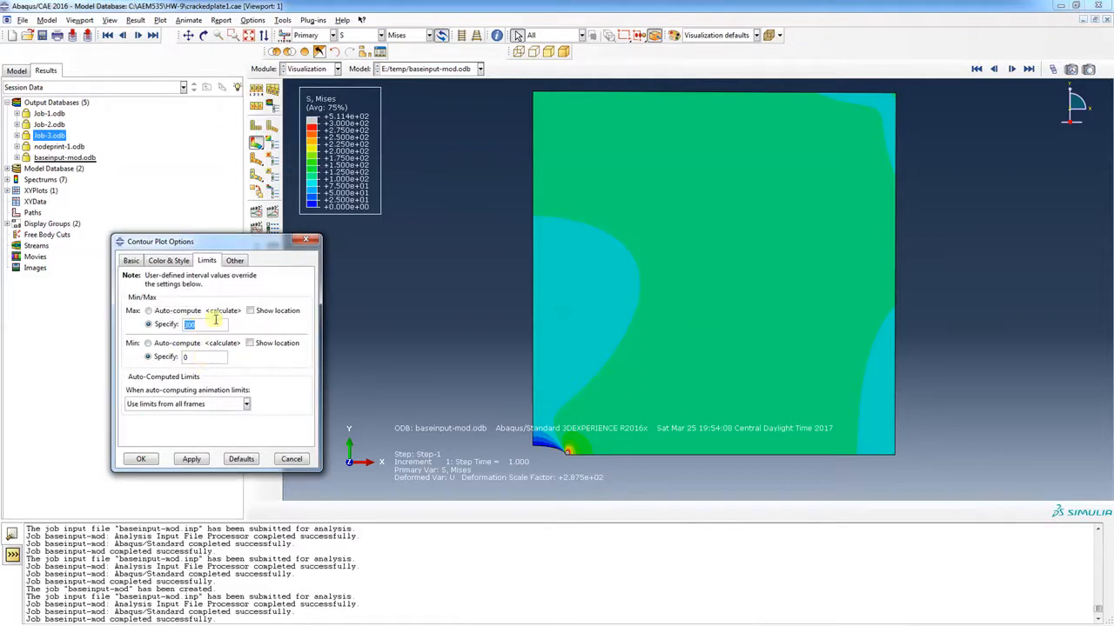
{"action": "type", "text": "500"}
{"action": "left_click", "coordinate": [193, 459]}
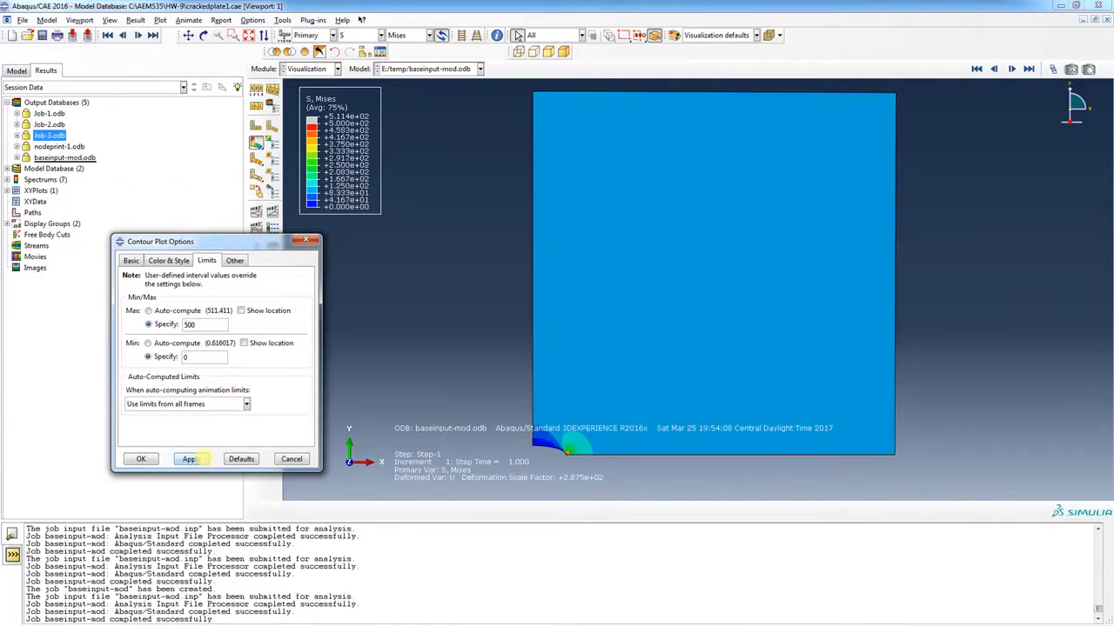
{"action": "left_click", "coordinate": [141, 458]}
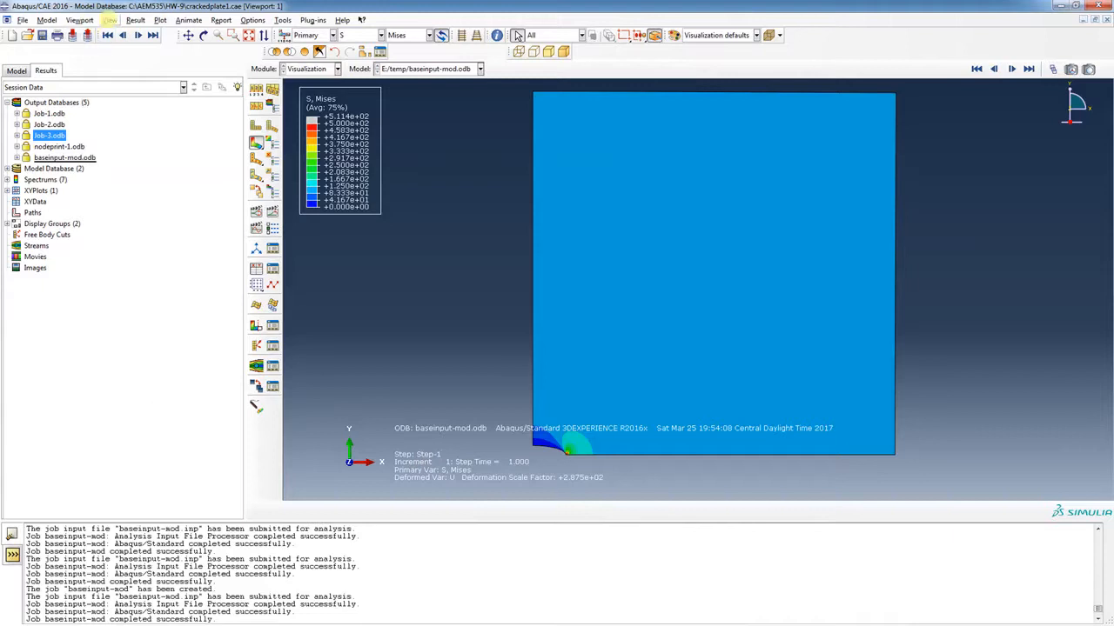
Bring up the ODB Display Options from the View menu for mirroring
{"action": "left_click", "coordinate": [46, 20]}
{"action": "mouse_move", "coordinate": [110, 20]}
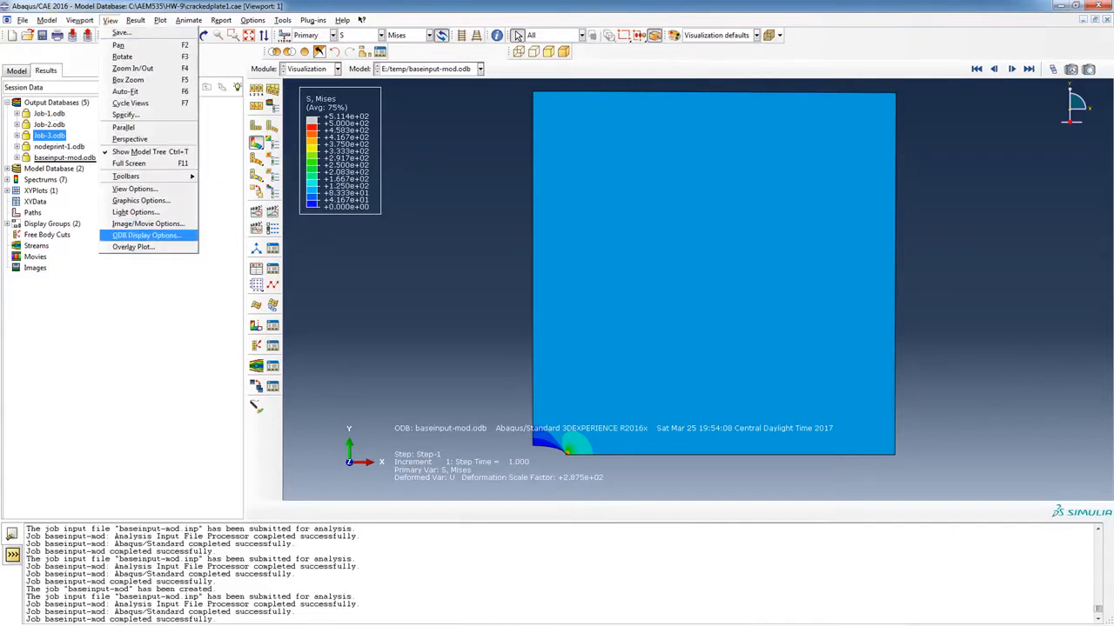
{"action": "left_click", "coordinate": [143, 235]}
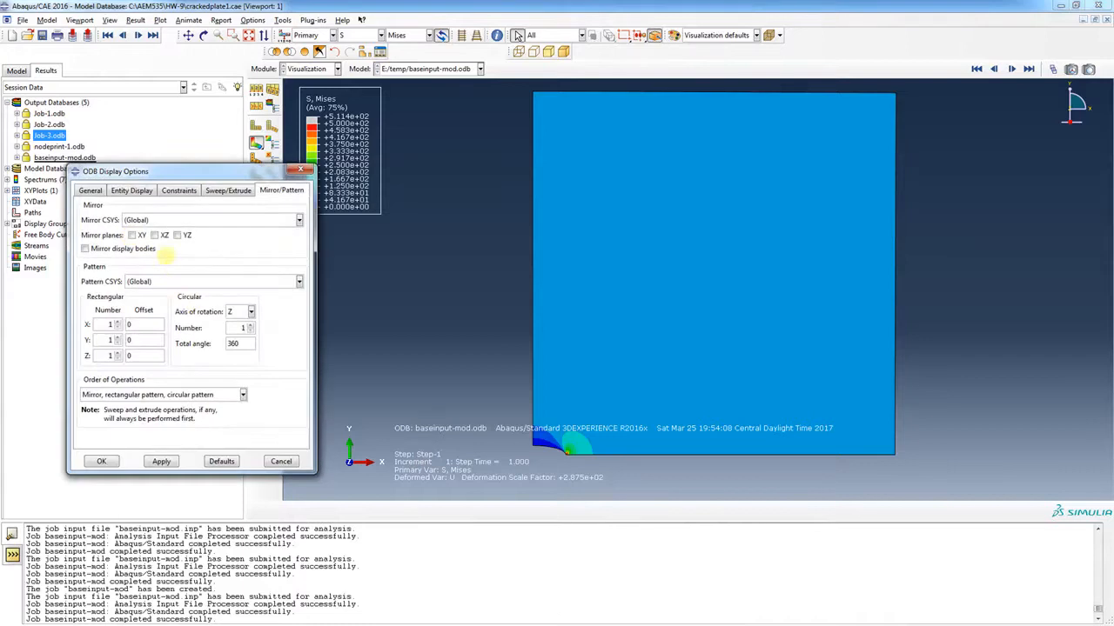
Mirror the results about the XZ and YZ planes to show the full plate
{"action": "left_click", "coordinate": [154, 234]}
{"action": "left_click", "coordinate": [177, 235]}
{"action": "left_click", "coordinate": [161, 461]}
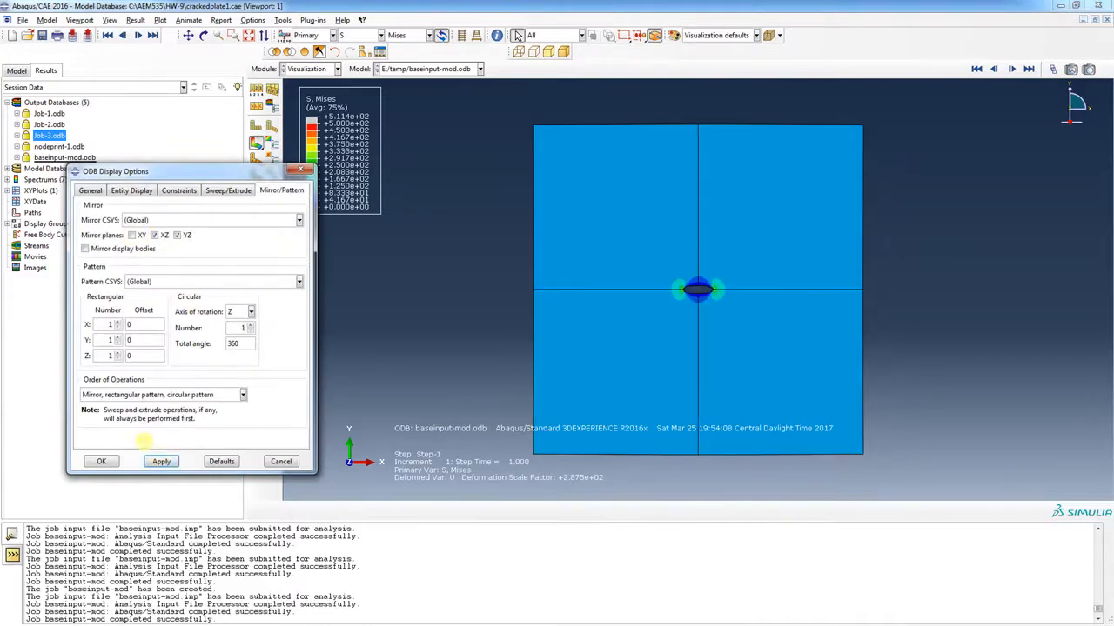
{"action": "left_click", "coordinate": [101, 461]}
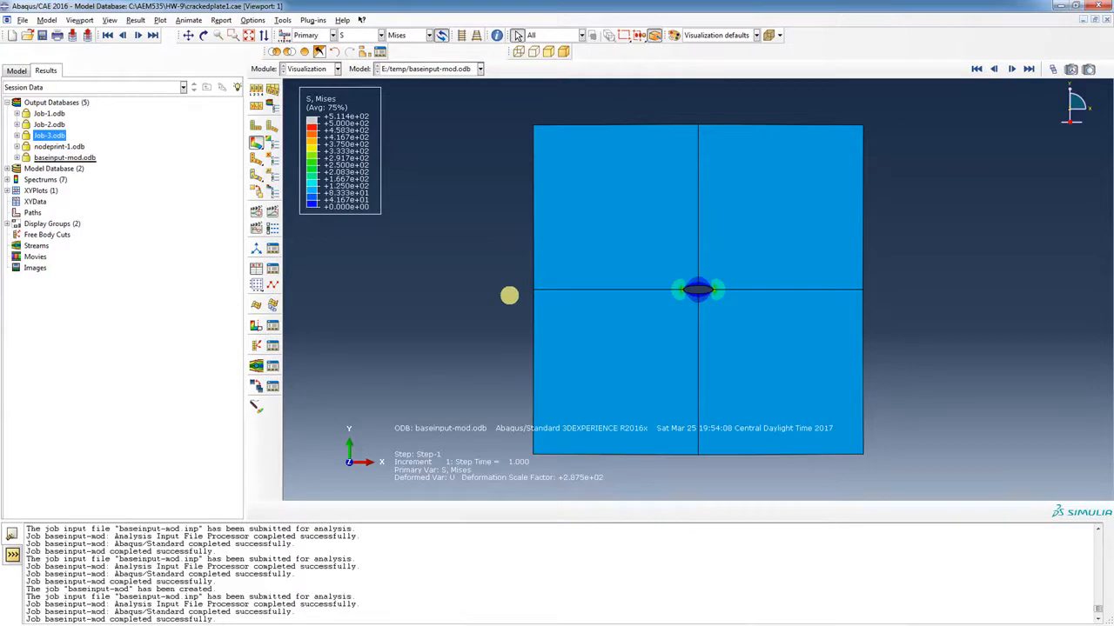
Switch the deformation scale factor to a uniform value of 1
{"action": "left_click", "coordinate": [252, 19]}
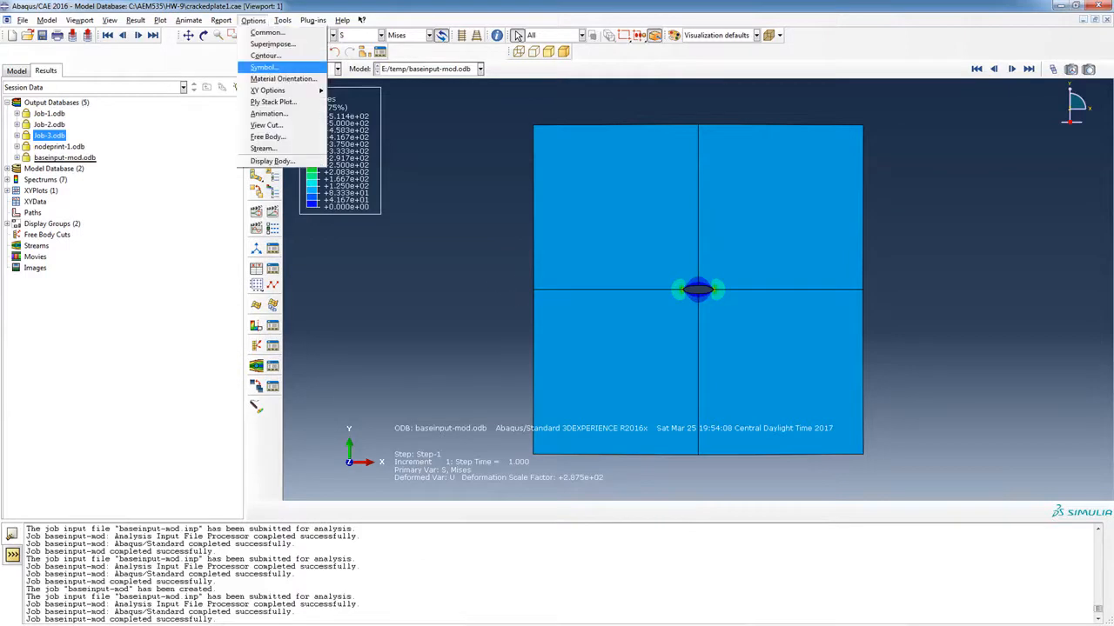
{"action": "left_click", "coordinate": [267, 33]}
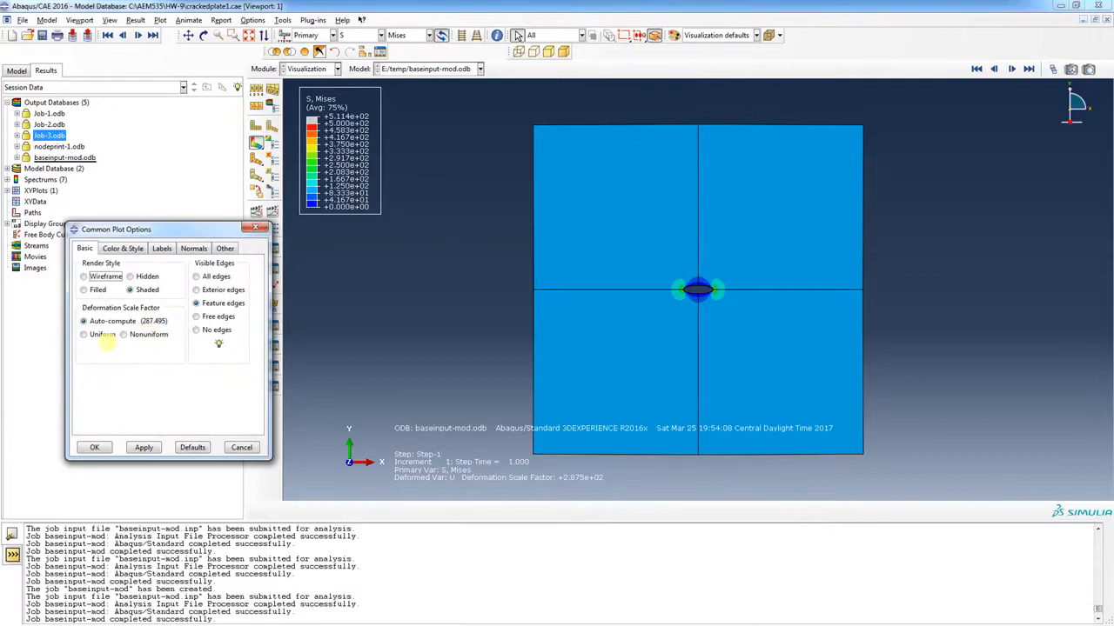
{"action": "left_click", "coordinate": [99, 336]}
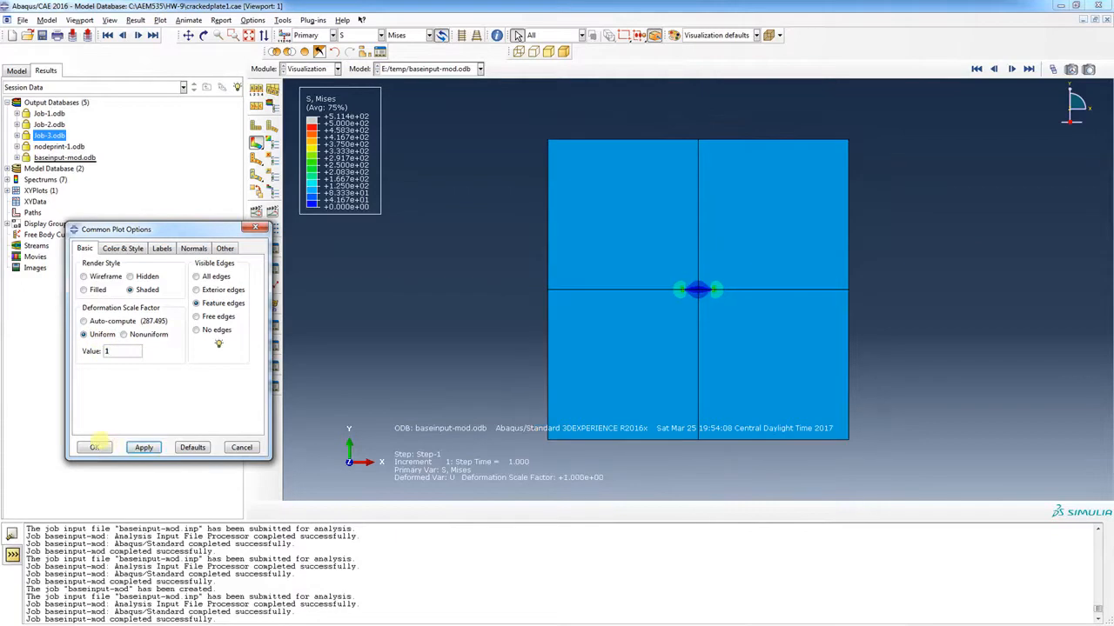
{"action": "left_click", "coordinate": [93, 447]}
Box-zoom onto the central crack, then tightly around the right crack tip
{"action": "left_click", "coordinate": [233, 35]}
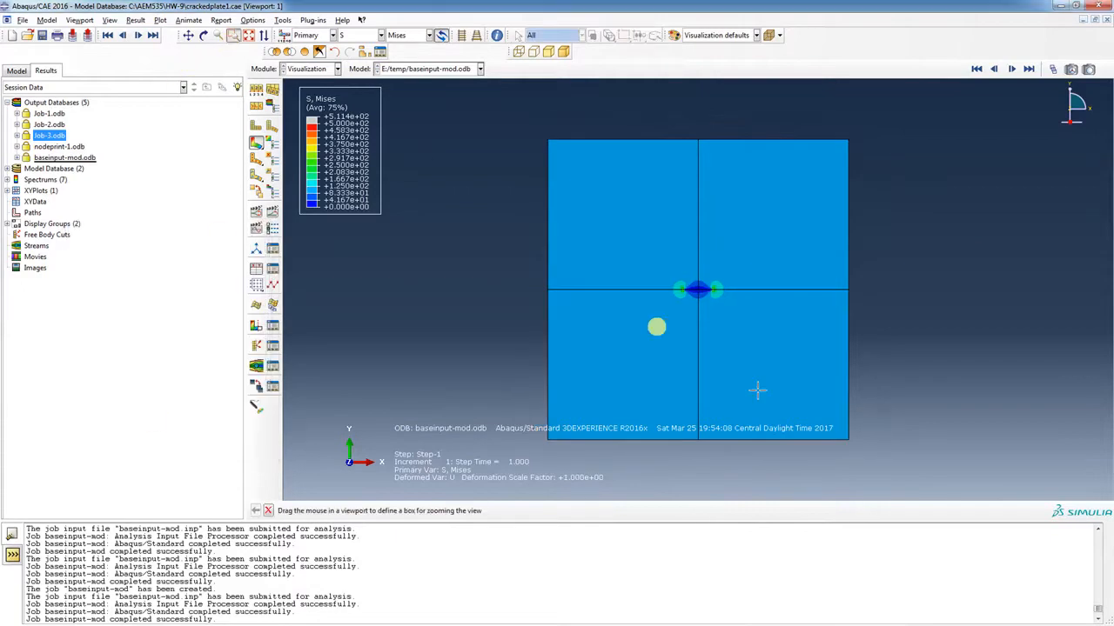
{"action": "left_click_drag", "start_coordinate": [654, 268], "coordinate": [738, 313]}
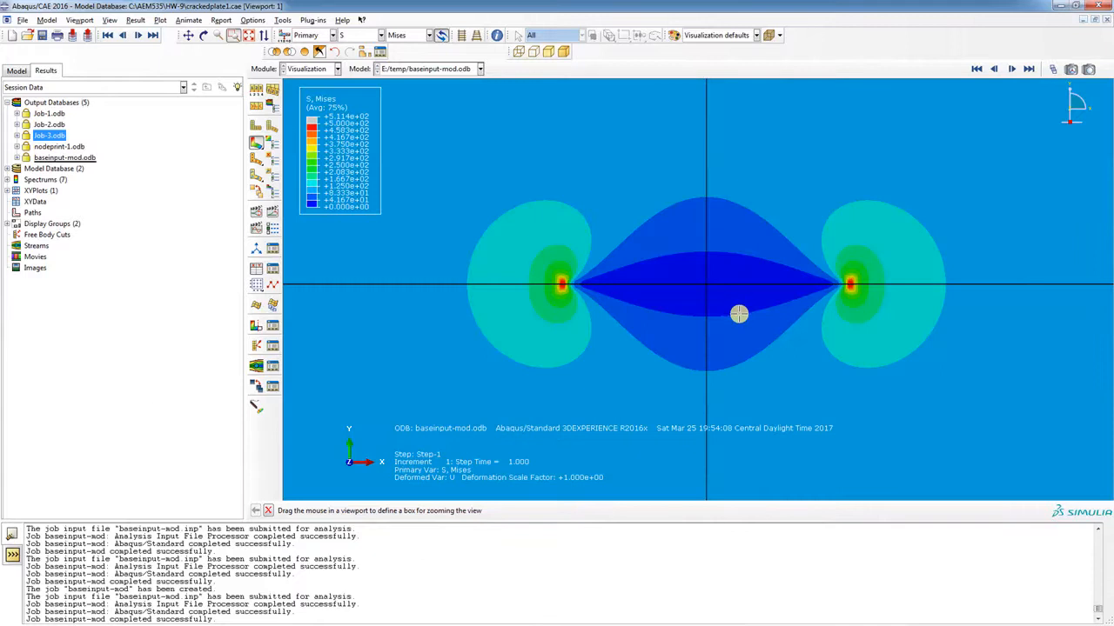
{"action": "left_click_drag", "start_coordinate": [808, 224], "coordinate": [918, 346]}
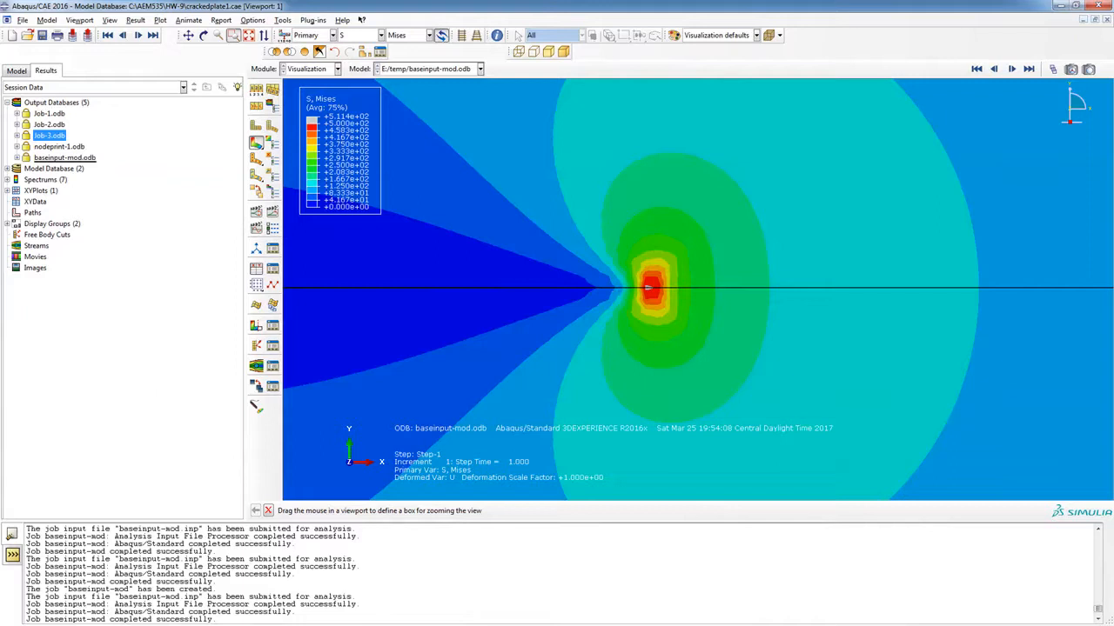
{"action": "key", "text": "alt+Tab"}
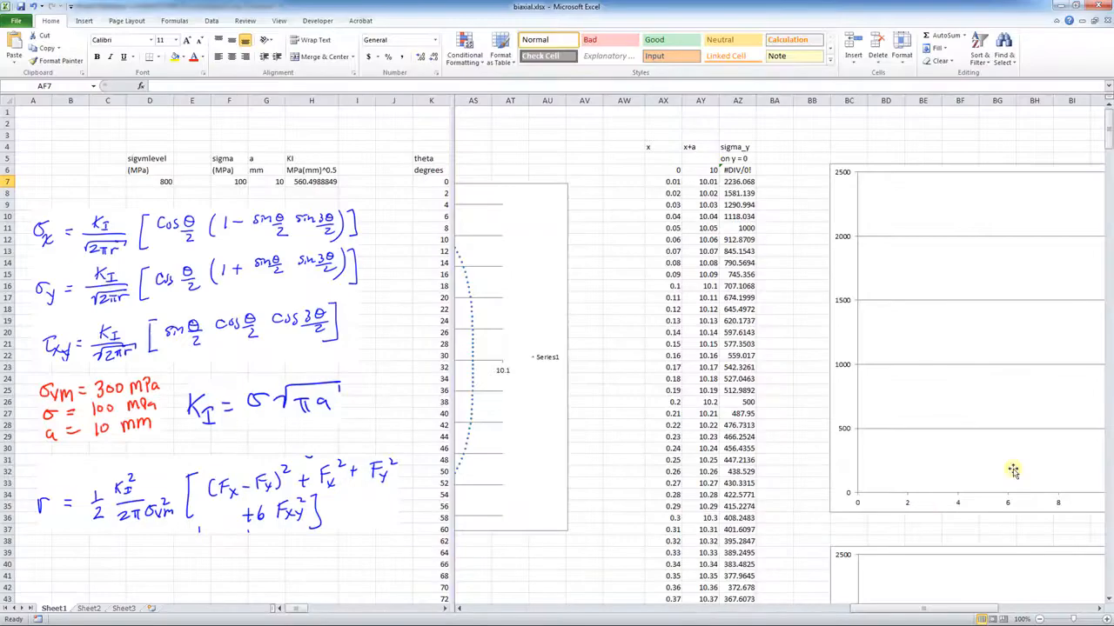
{"action": "left_click_drag", "start_coordinate": [452, 414], "coordinate": [165, 419]}
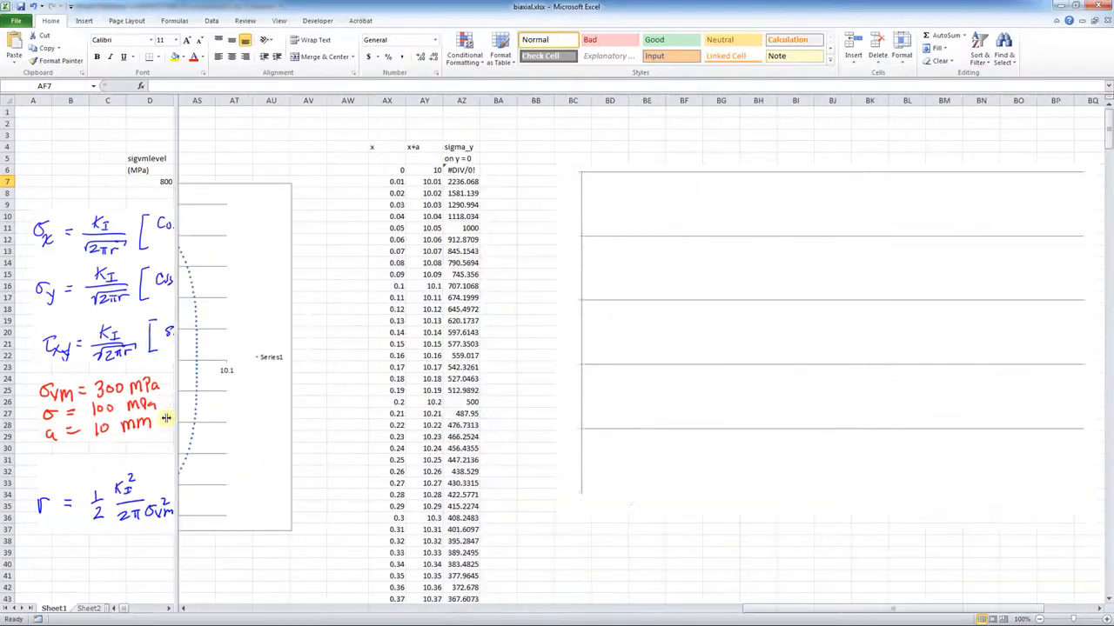
{"action": "left_click_drag", "start_coordinate": [793, 616], "coordinate": [788, 611]}
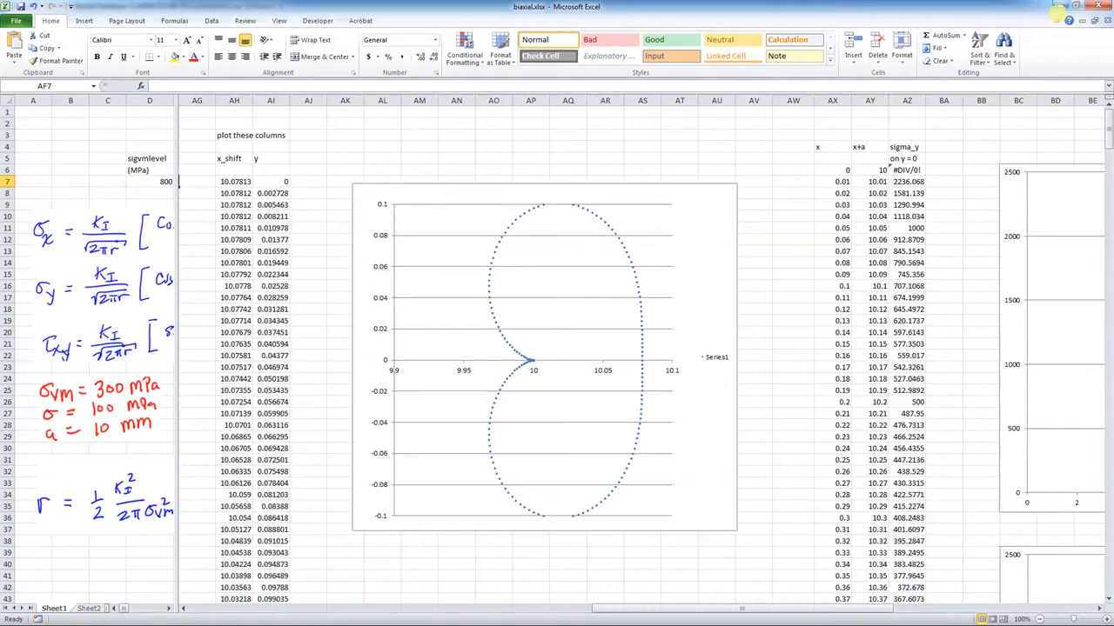
{"action": "left_click", "coordinate": [1060, 7]}
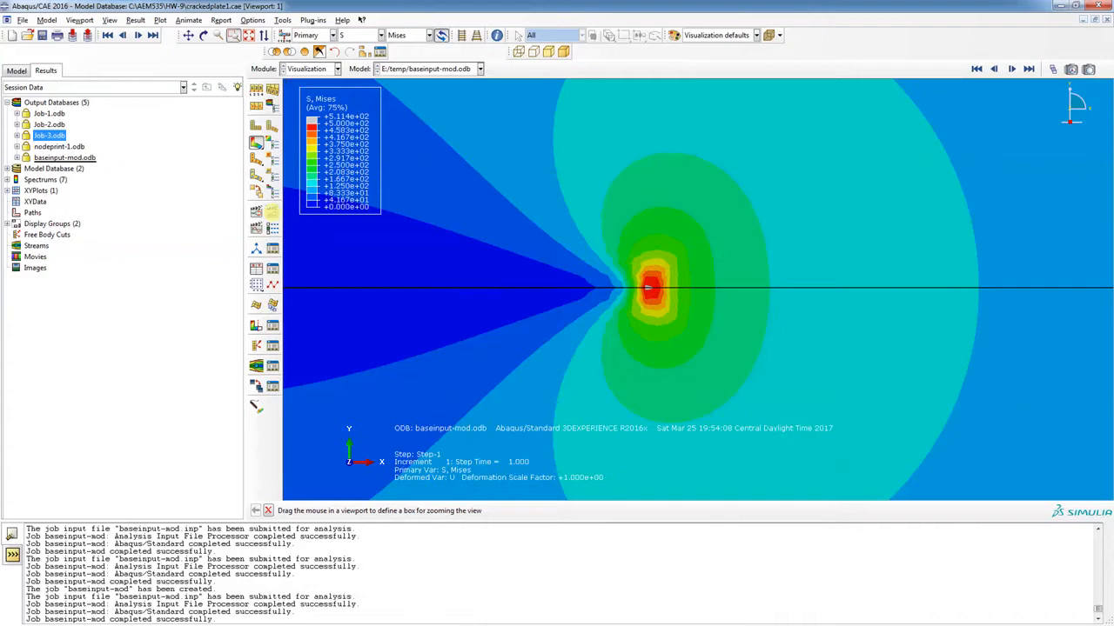
Run the scale-factor animation, zooming out while it plays, then stop it and fit the model
{"action": "left_click", "coordinate": [273, 228]}
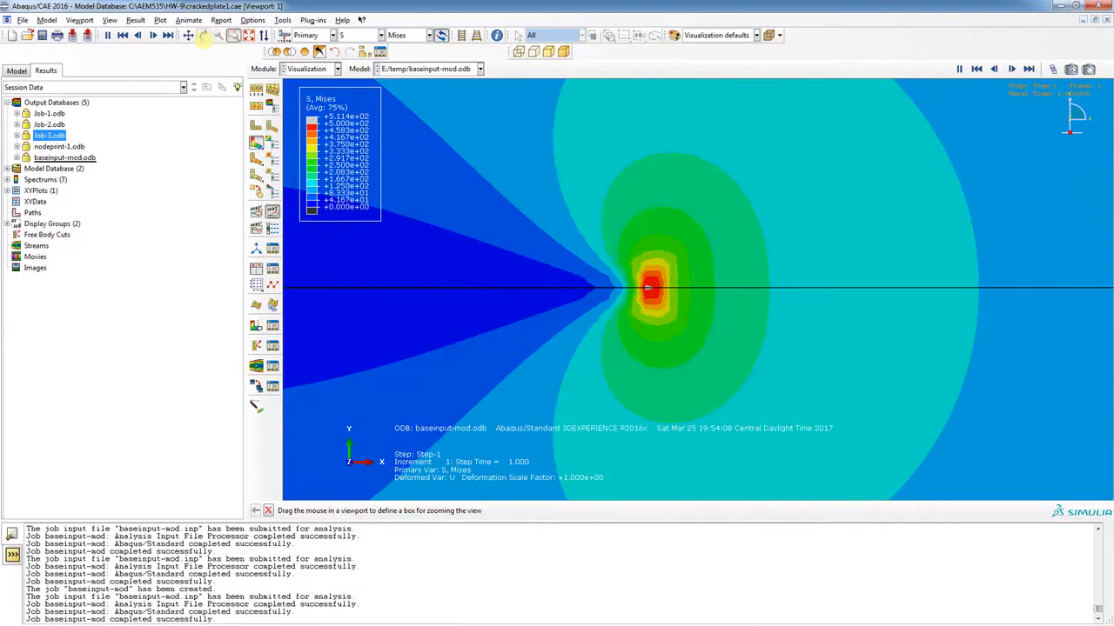
{"action": "left_click", "coordinate": [219, 35]}
{"action": "left_click_drag", "start_coordinate": [823, 266], "coordinate": [356, 255]}
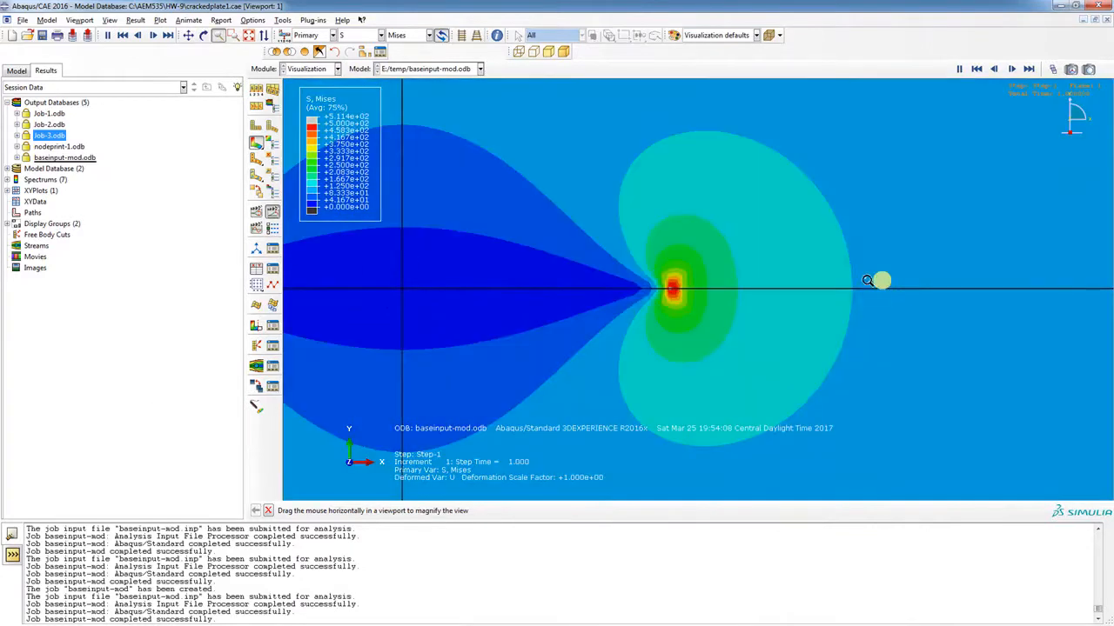
{"action": "left_click_drag", "start_coordinate": [870, 280], "coordinate": [385, 310]}
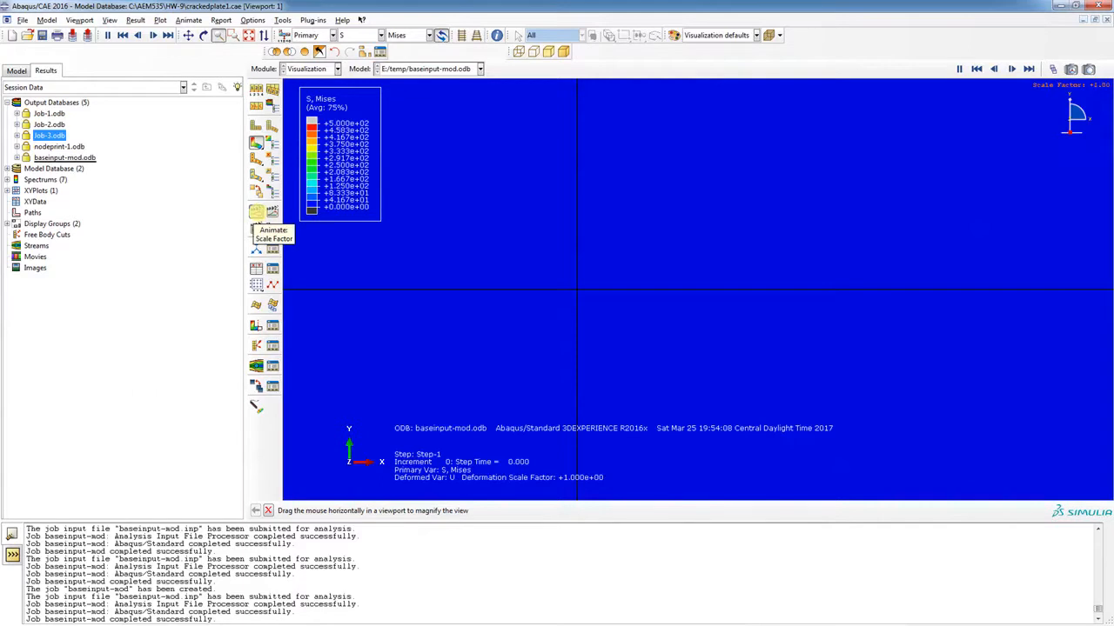
{"action": "left_click", "coordinate": [256, 214]}
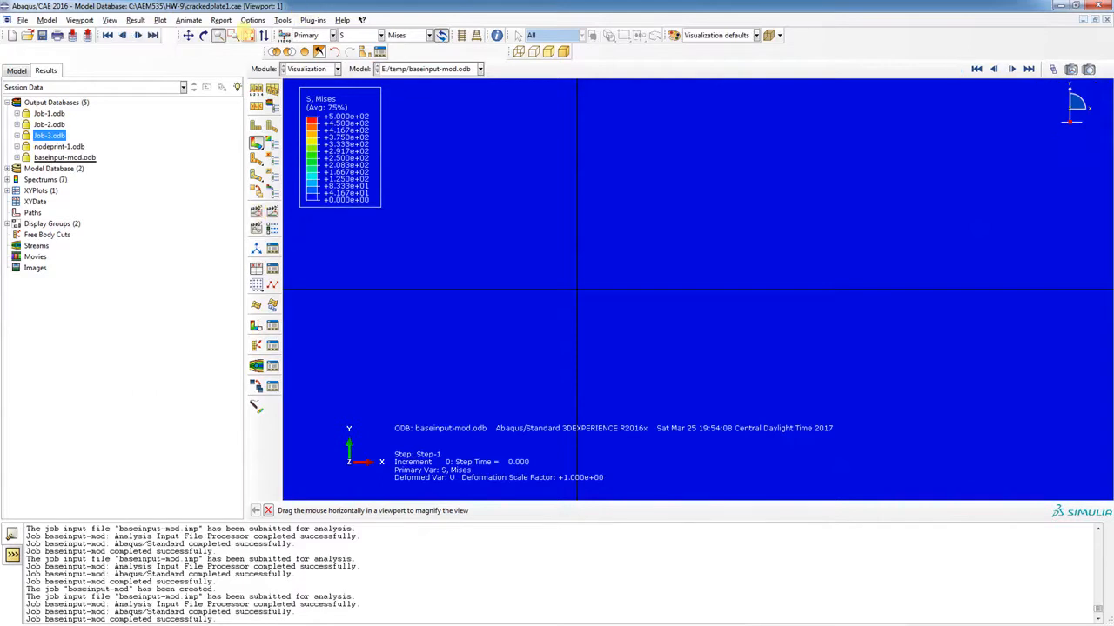
{"action": "left_click", "coordinate": [249, 34]}
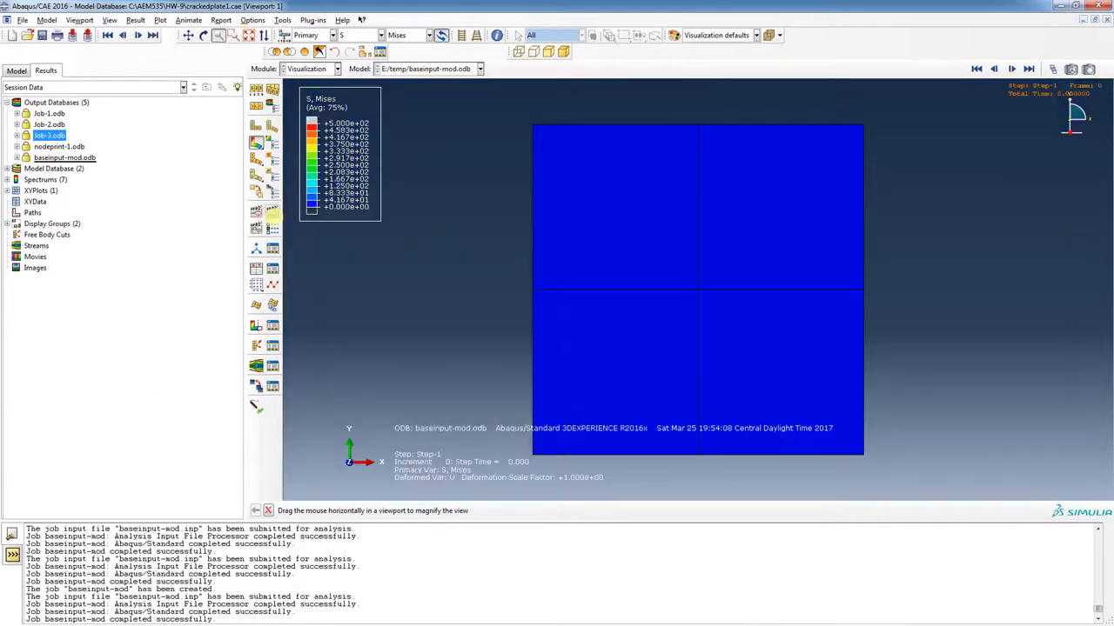
Play the results animation, stop at step time 1.000, and box-zoom onto the crack
{"action": "left_click", "coordinate": [272, 213]}
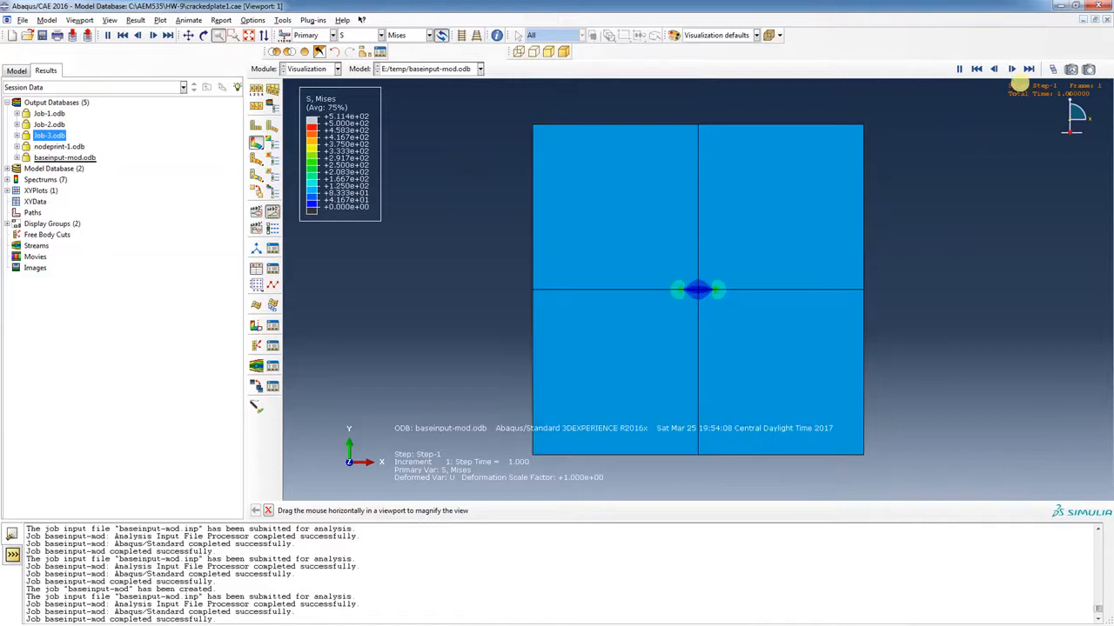
{"action": "left_click", "coordinate": [1028, 69]}
{"action": "left_click", "coordinate": [234, 34]}
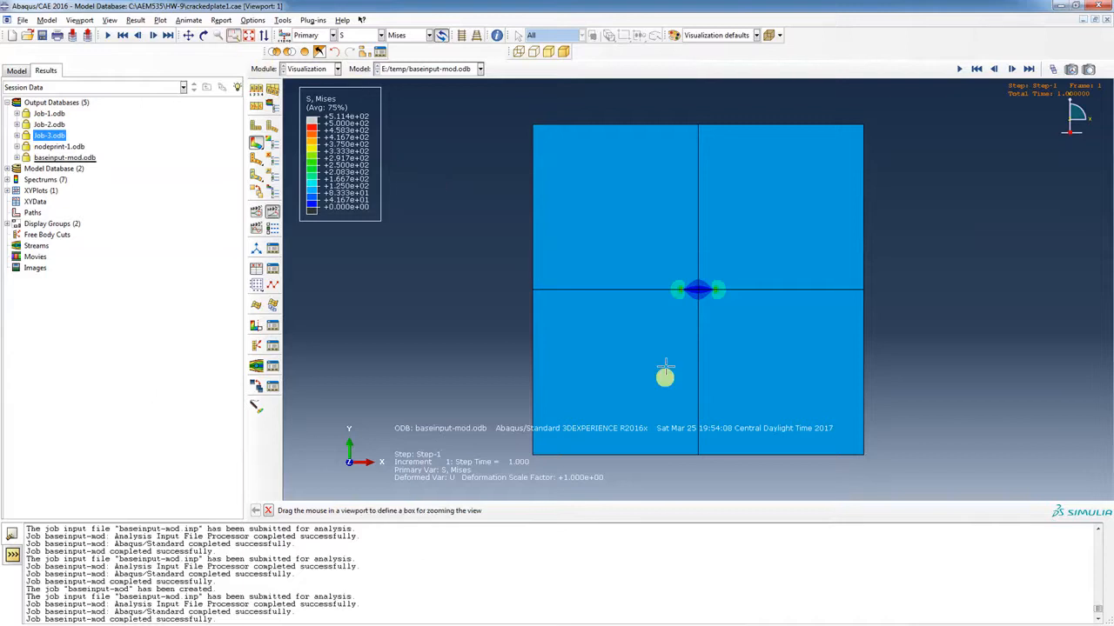
{"action": "left_click_drag", "start_coordinate": [658, 248], "coordinate": [753, 316]}
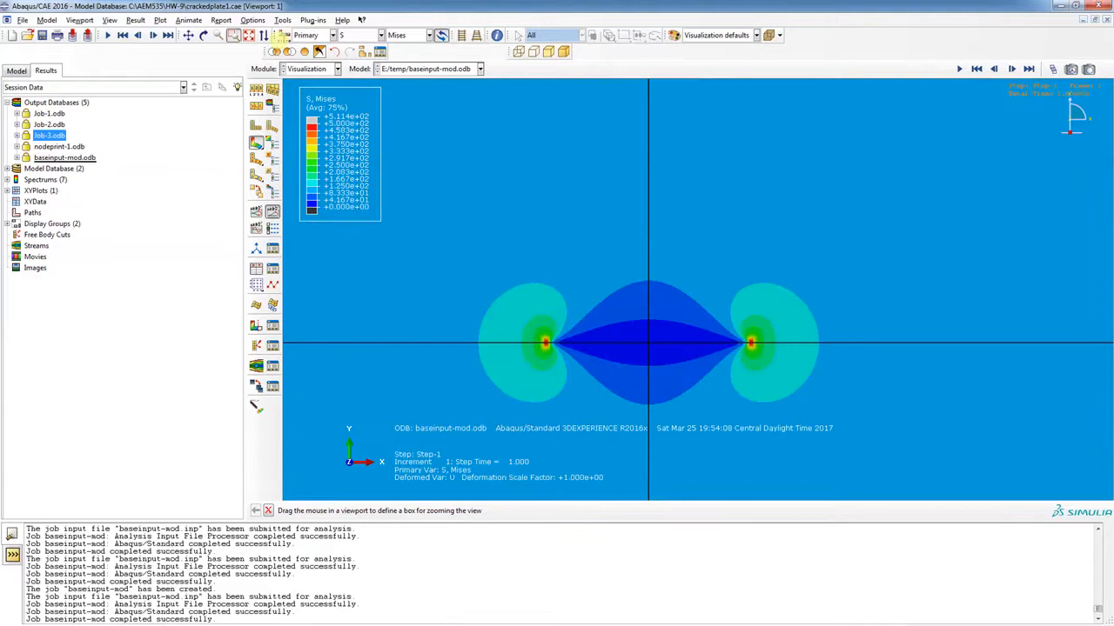
Cap the Mises contour limits at 0 minimum and 300 maximum
{"action": "left_click", "coordinate": [252, 19]}
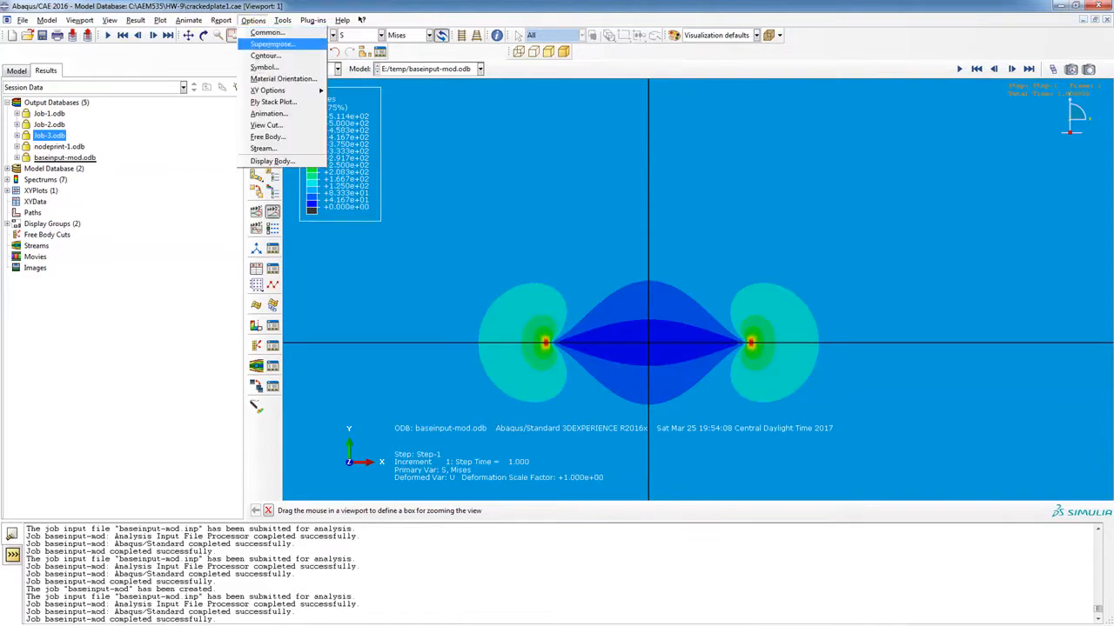
{"action": "left_click", "coordinate": [267, 32]}
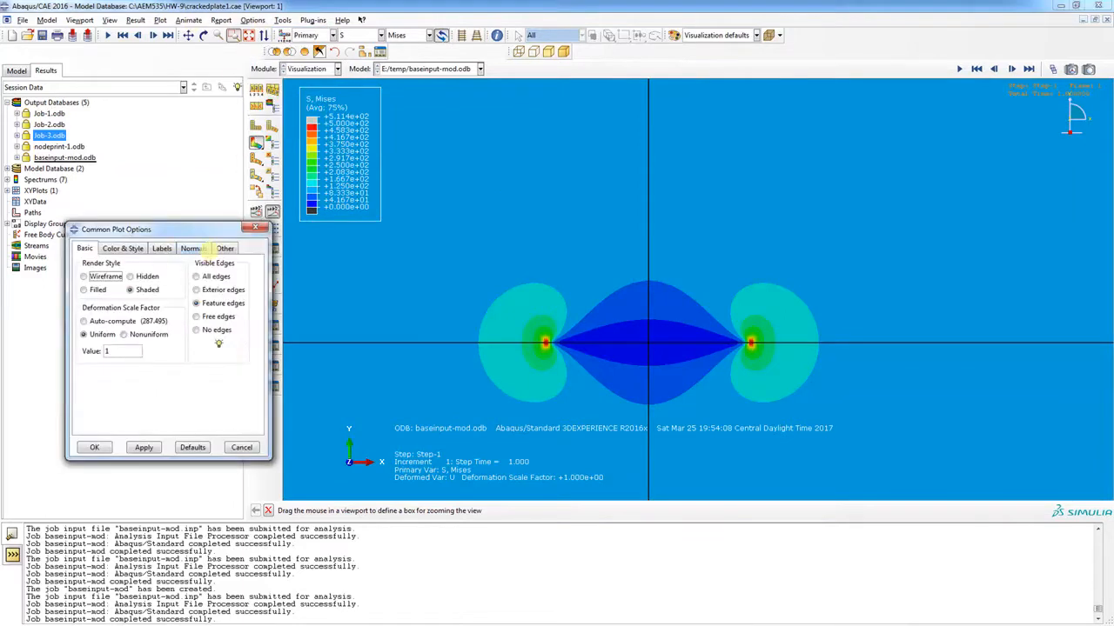
{"action": "left_click", "coordinate": [255, 228]}
{"action": "left_click", "coordinate": [252, 19]}
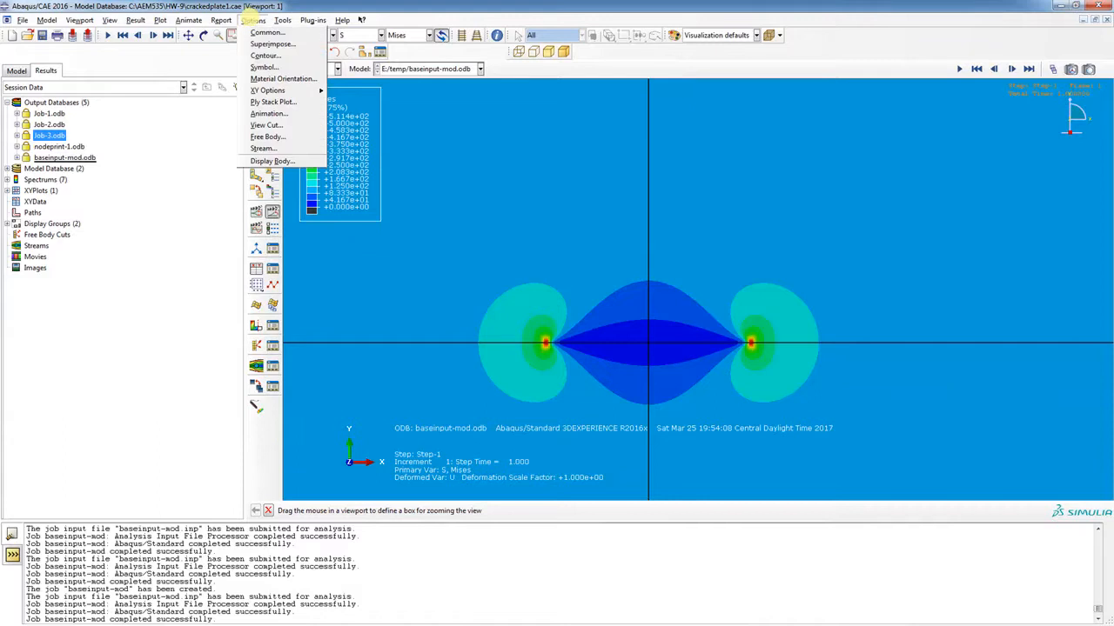
{"action": "left_click", "coordinate": [265, 55]}
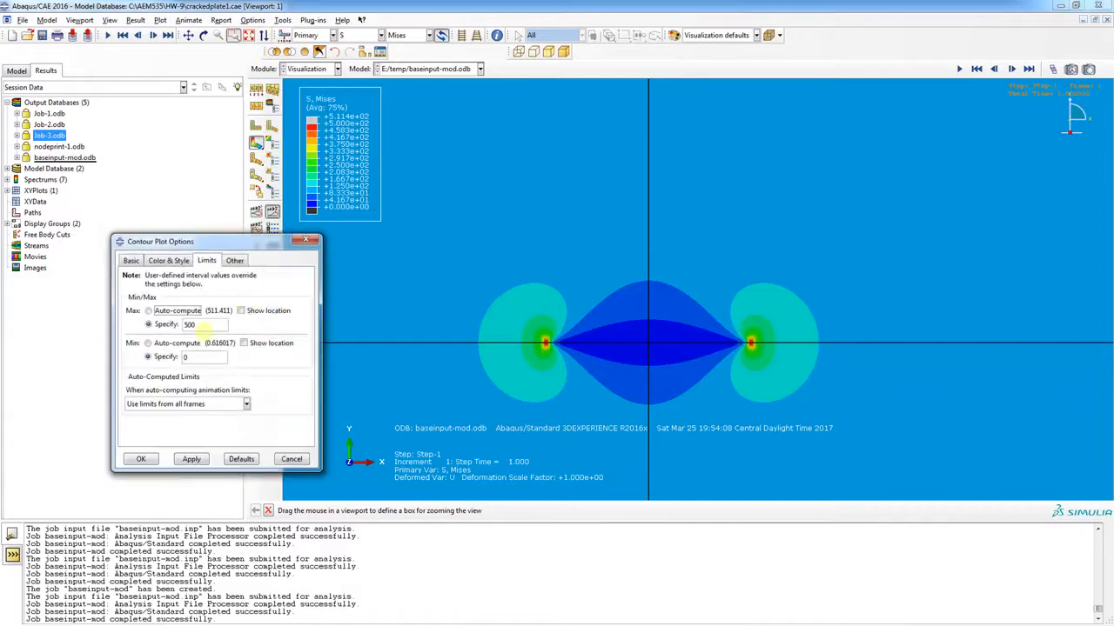
{"action": "double_click", "coordinate": [197, 325]}
{"action": "type", "text": "300"}
{"action": "left_click", "coordinate": [192, 459]}
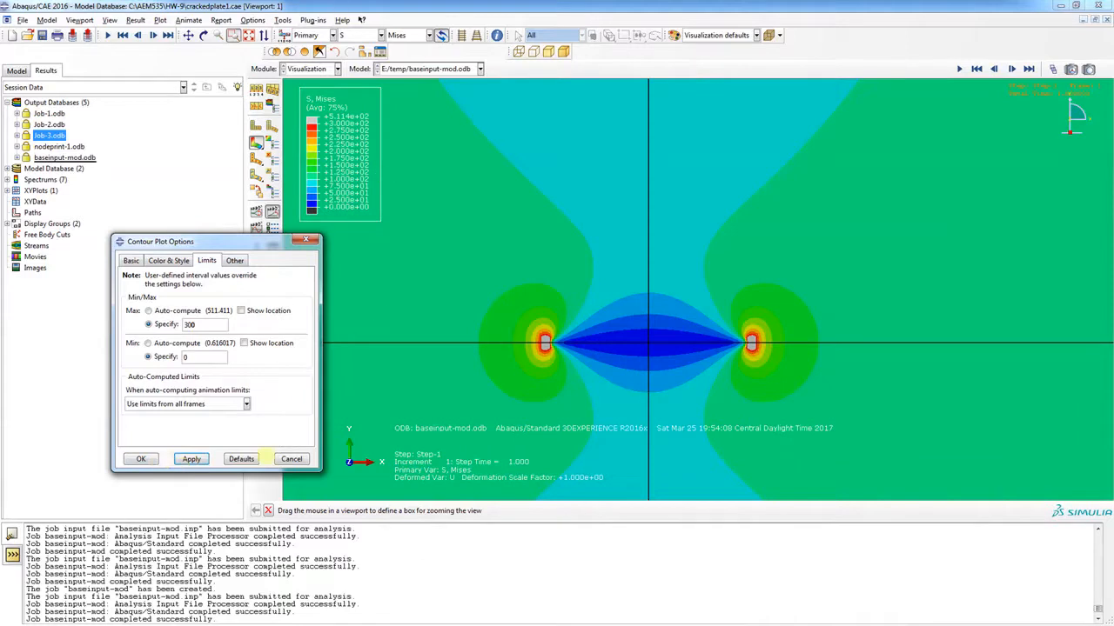
{"action": "left_click", "coordinate": [136, 459]}
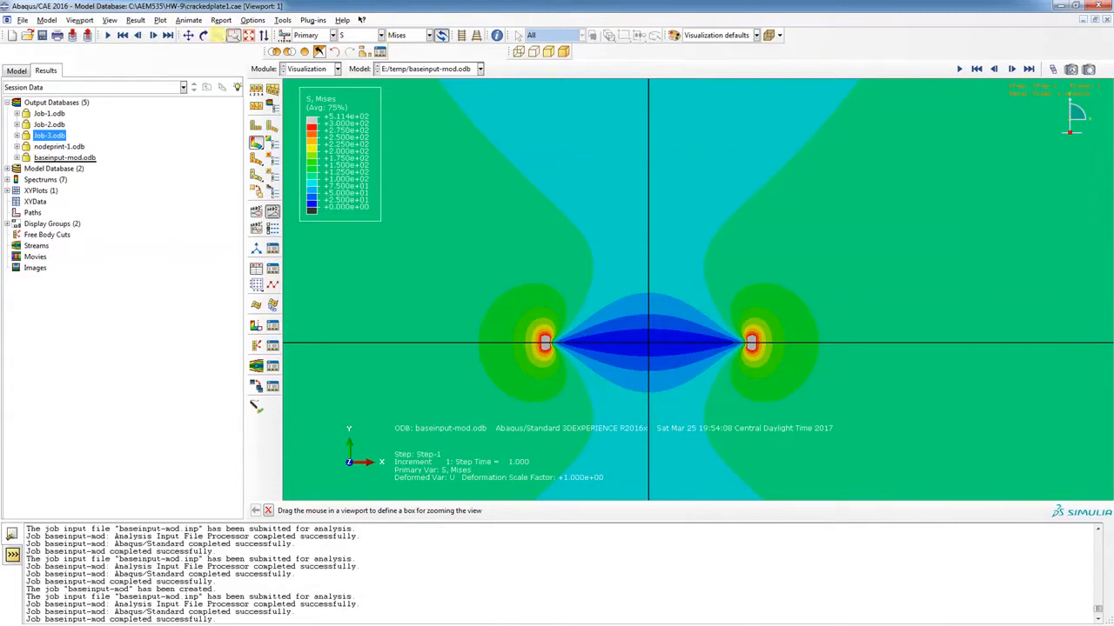
{"action": "left_click", "coordinate": [218, 35]}
Zoom out with Magnify, then box-zoom so both crack tips fill the view
{"action": "left_click_drag", "start_coordinate": [579, 327], "coordinate": [800, 318]}
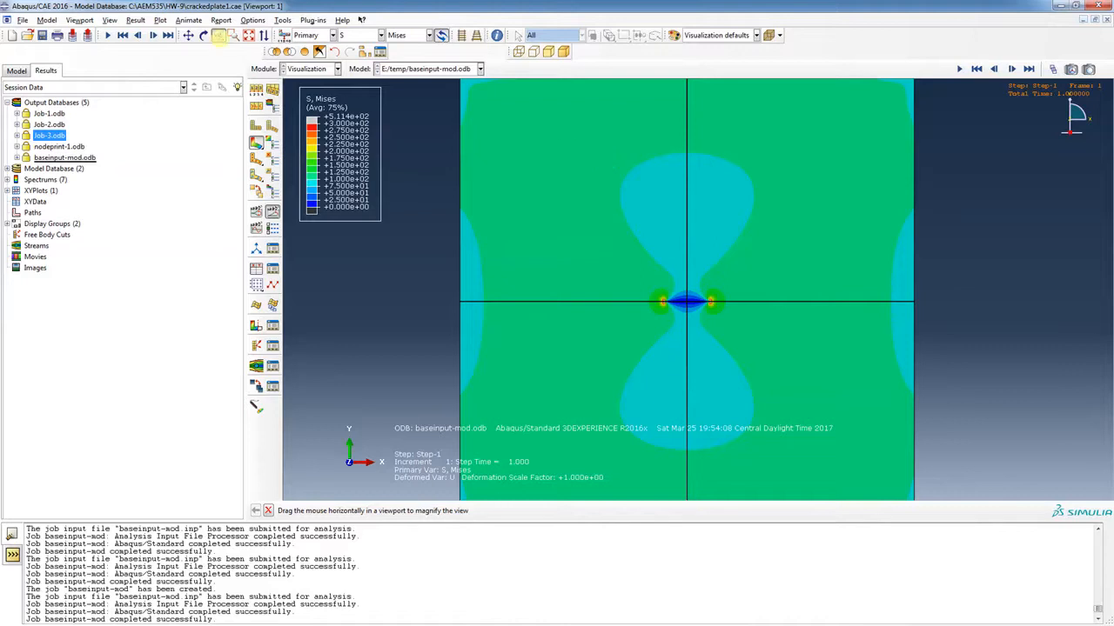
{"action": "left_click", "coordinate": [233, 35]}
{"action": "left_click_drag", "start_coordinate": [653, 279], "coordinate": [725, 324]}
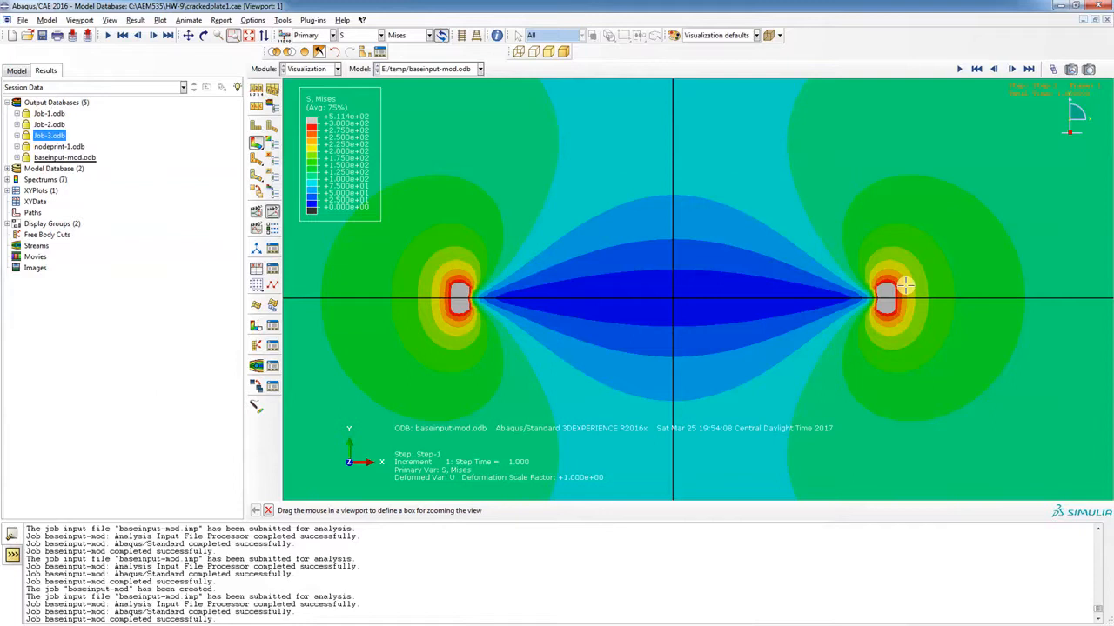
{"action": "left_click", "coordinate": [253, 20]}
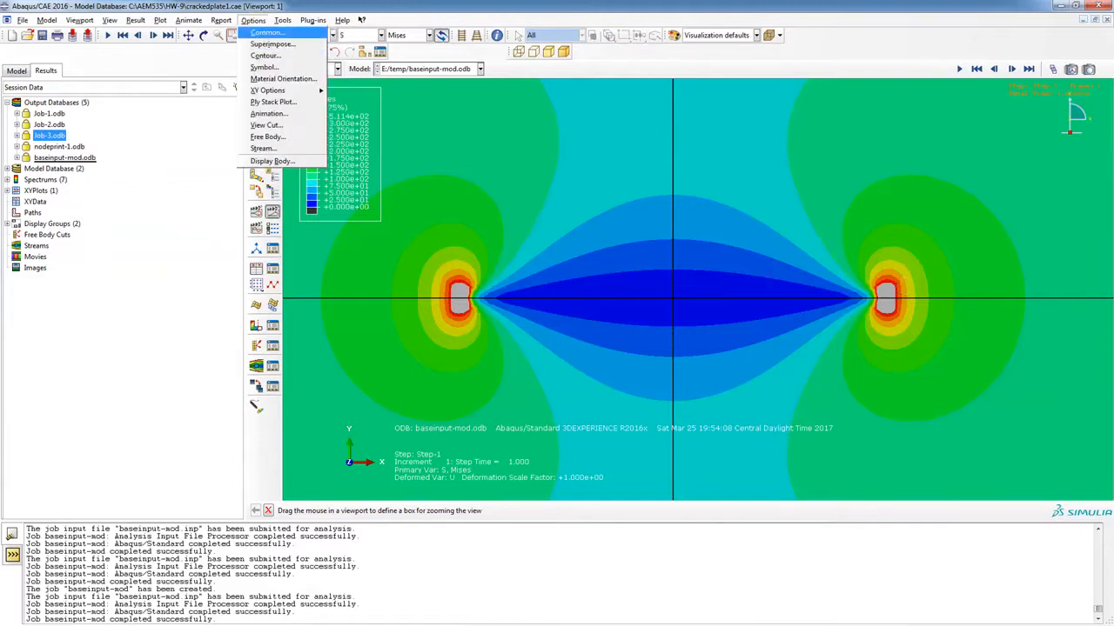
Try auto-computed scaling, then set a uniform deformation scale factor of 50 and revisit the final frame
{"action": "left_click", "coordinate": [266, 32]}
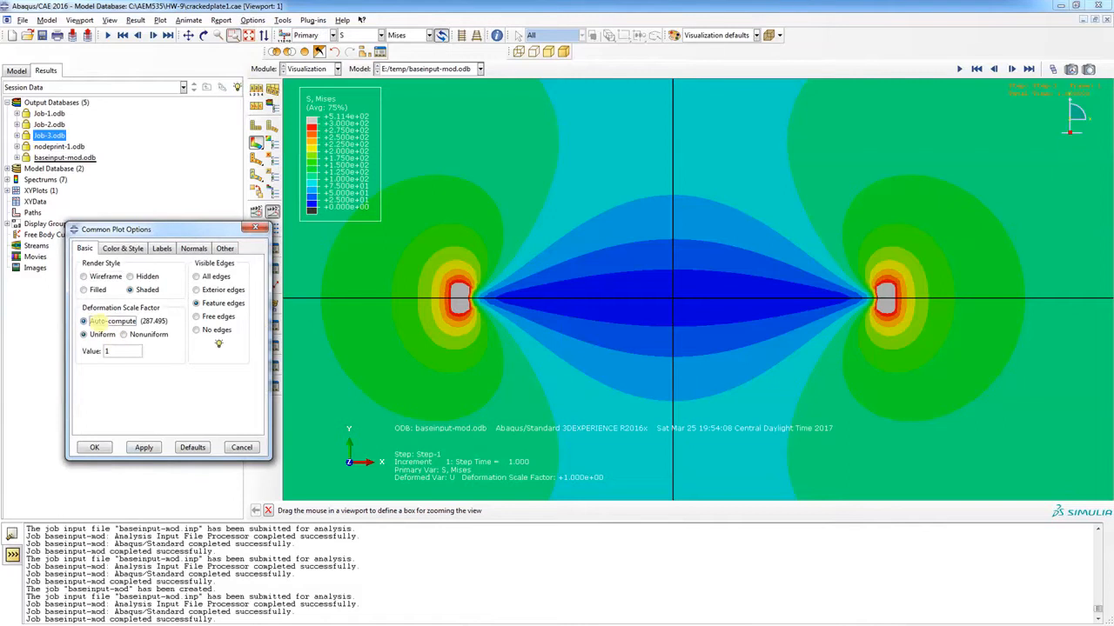
{"action": "left_click", "coordinate": [92, 321]}
{"action": "left_click", "coordinate": [142, 447]}
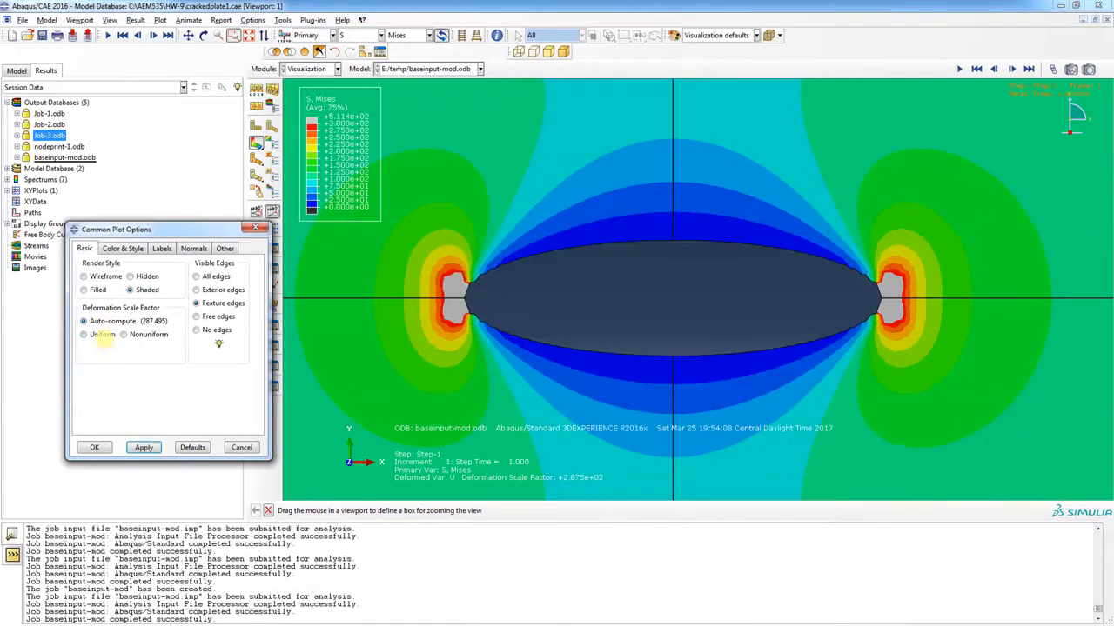
{"action": "left_click", "coordinate": [99, 335]}
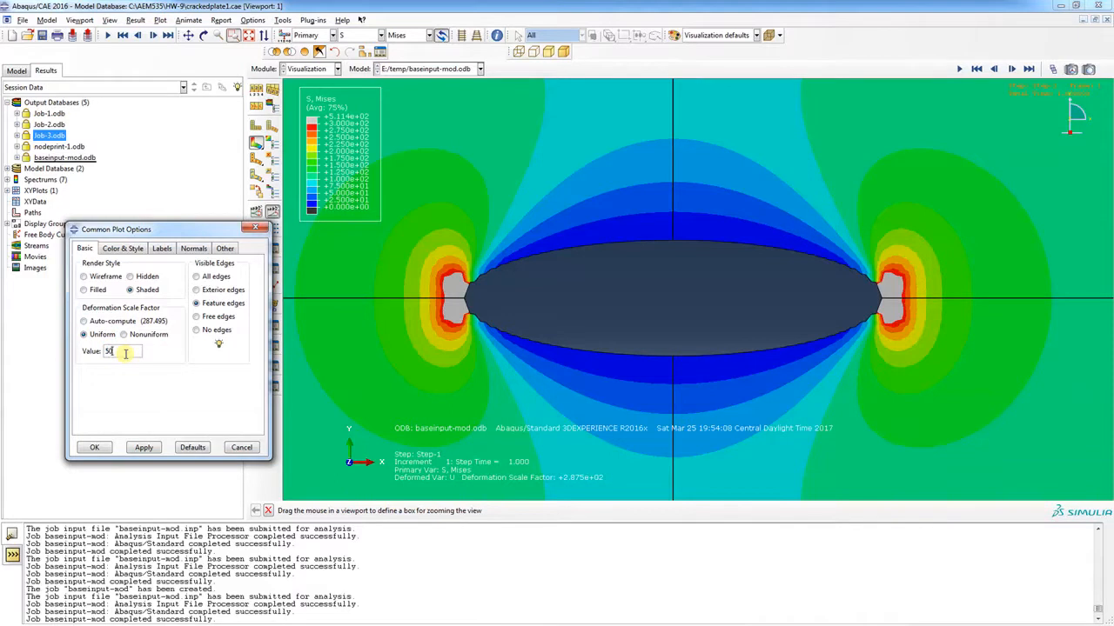
{"action": "left_click", "coordinate": [94, 448]}
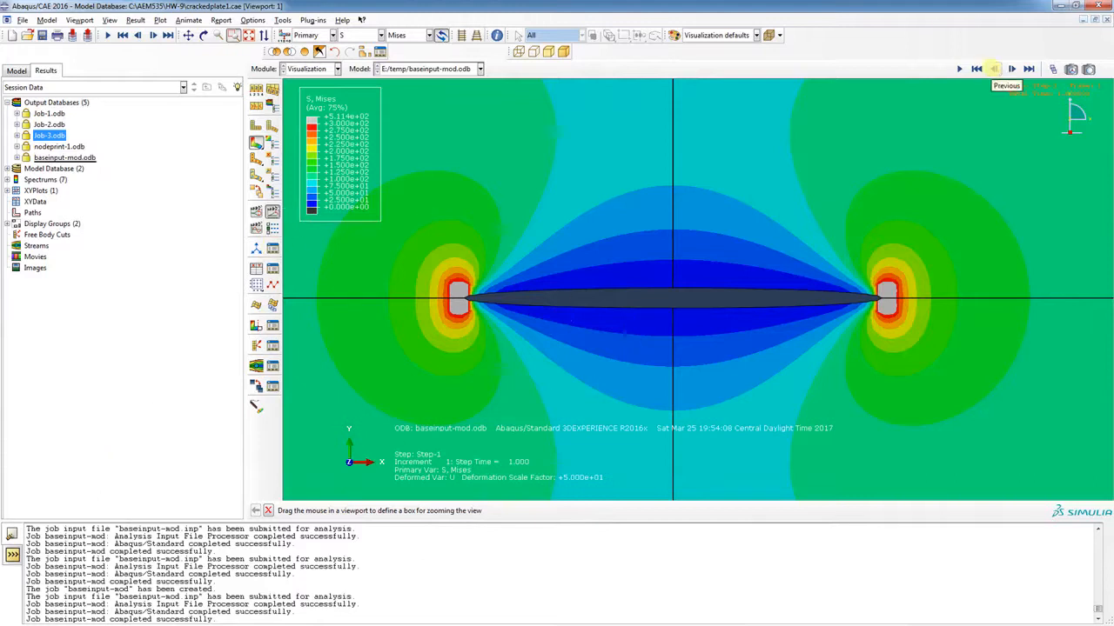
{"action": "left_click", "coordinate": [993, 69]}
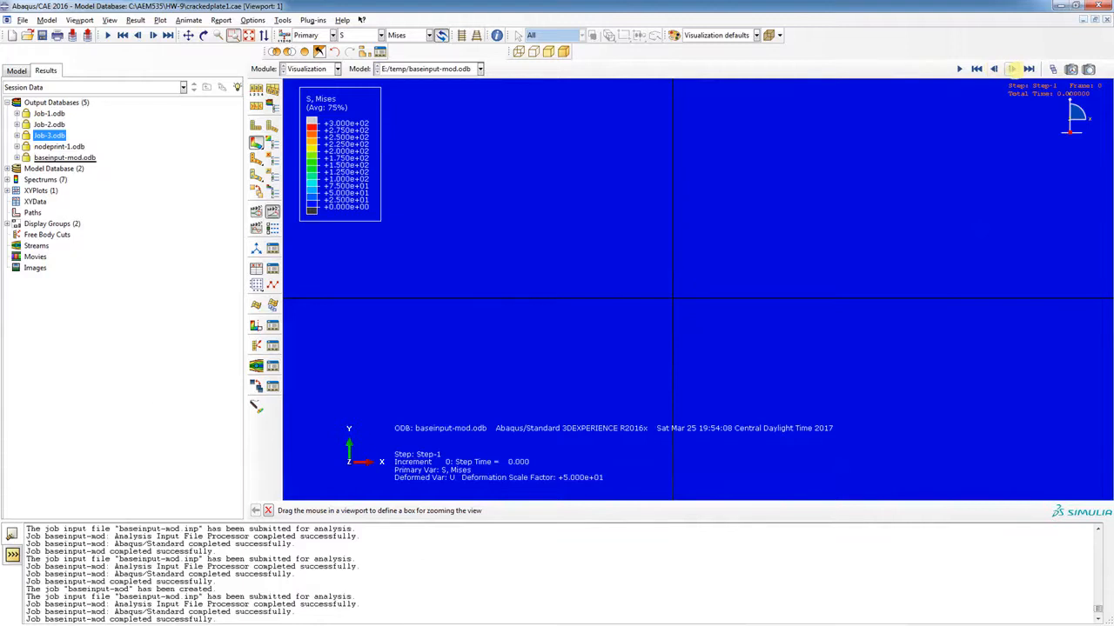
{"action": "left_click", "coordinate": [1011, 68]}
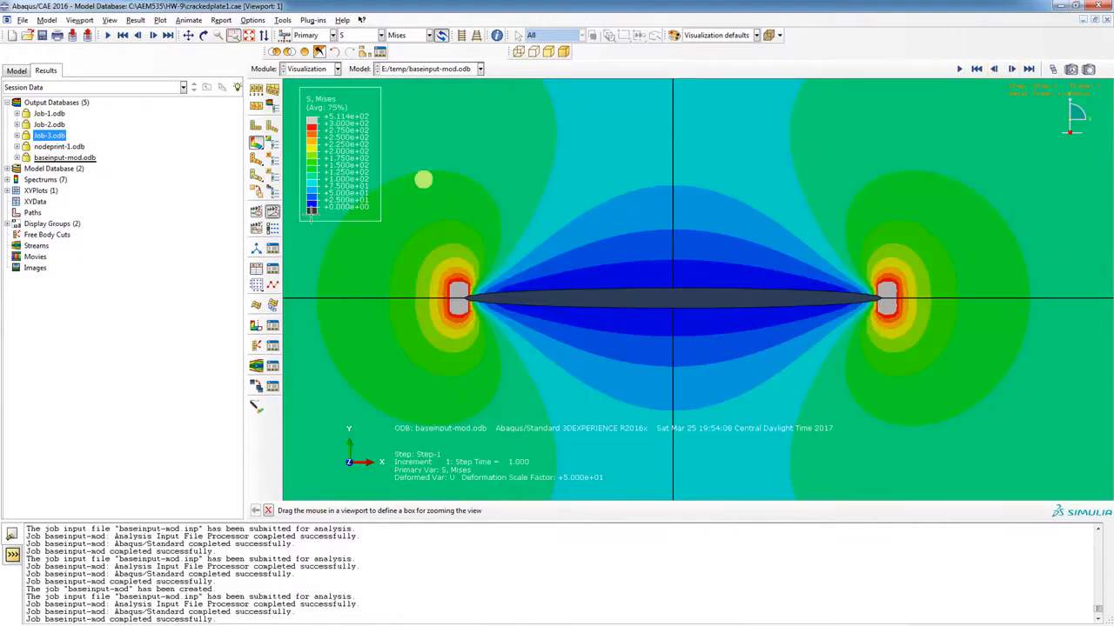
Run the scale-factor animation, box-zoom onto the crack, and stop on the final frame
{"action": "left_click", "coordinate": [255, 212]}
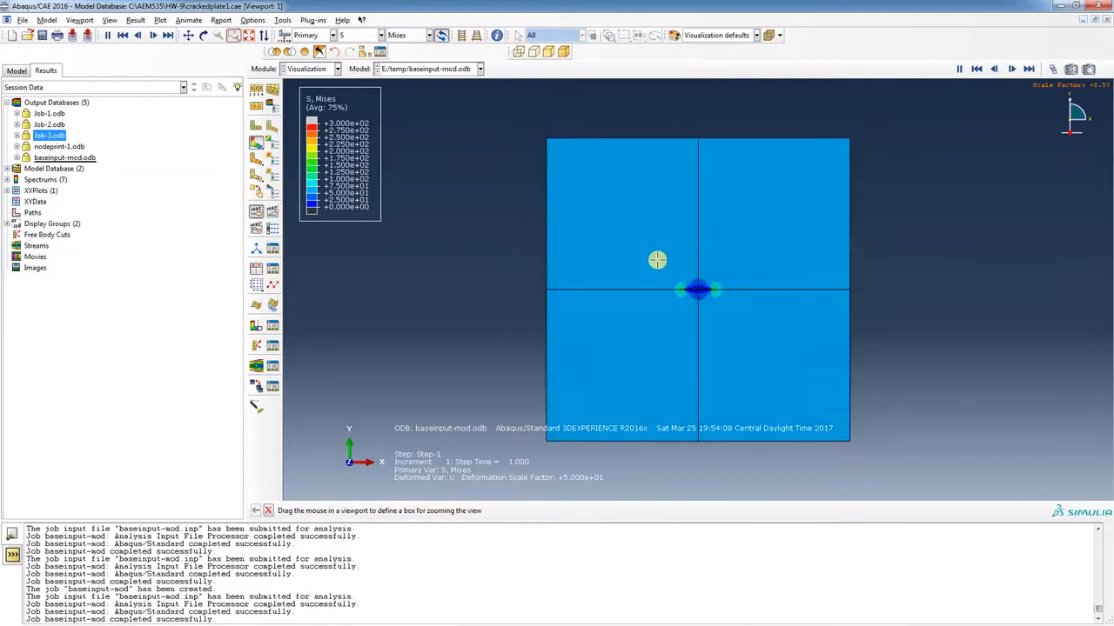
{"action": "left_click_drag", "start_coordinate": [658, 259], "coordinate": [748, 321]}
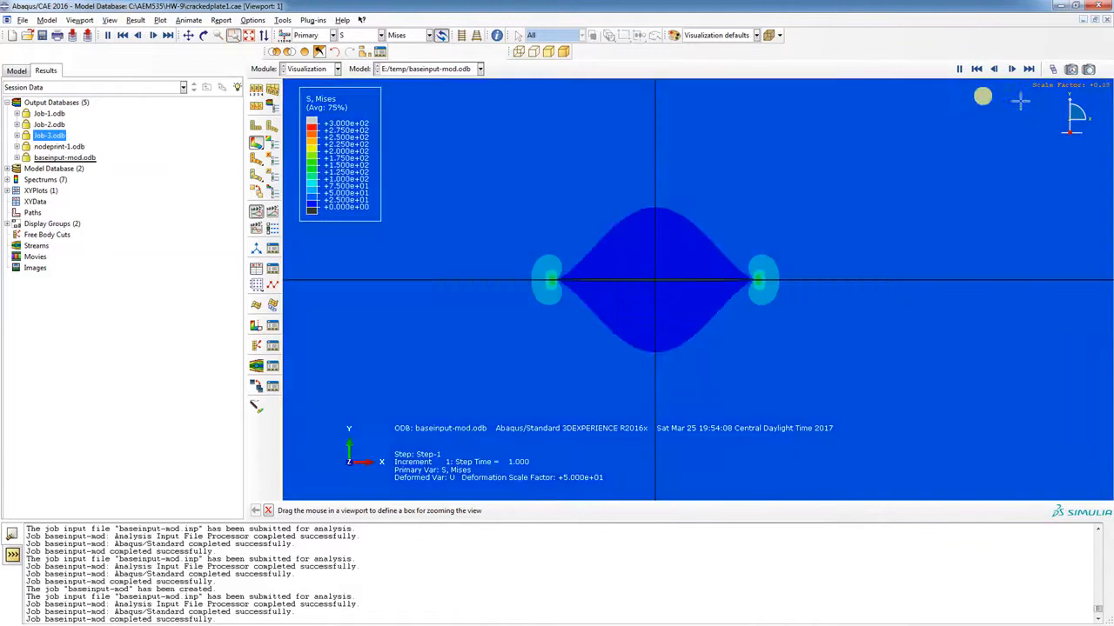
{"action": "left_click", "coordinate": [959, 69]}
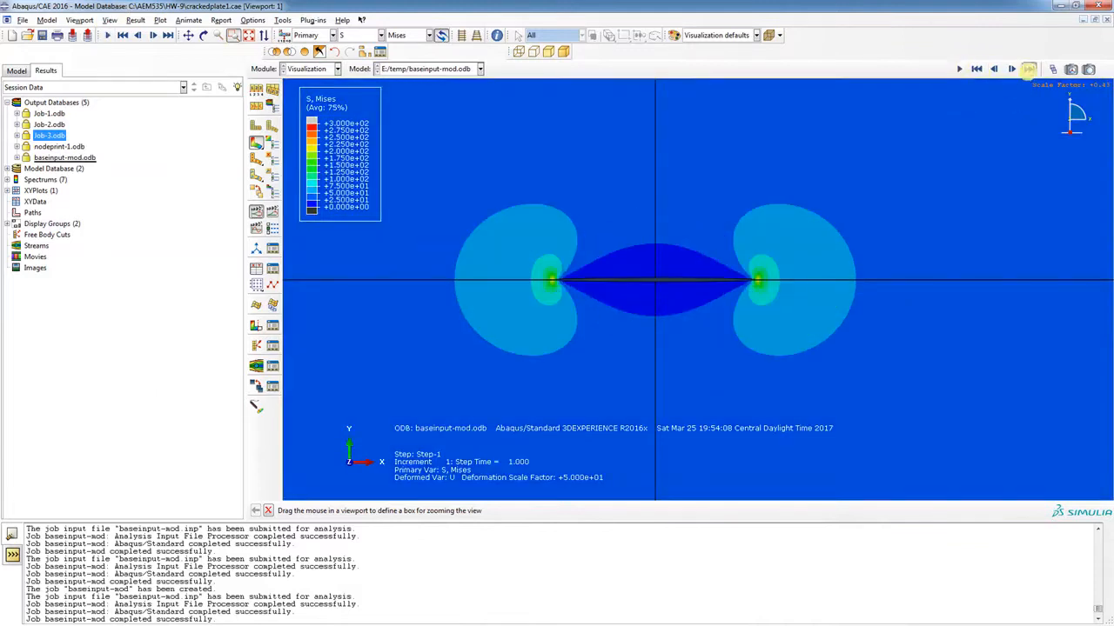
{"action": "left_click", "coordinate": [1029, 69]}
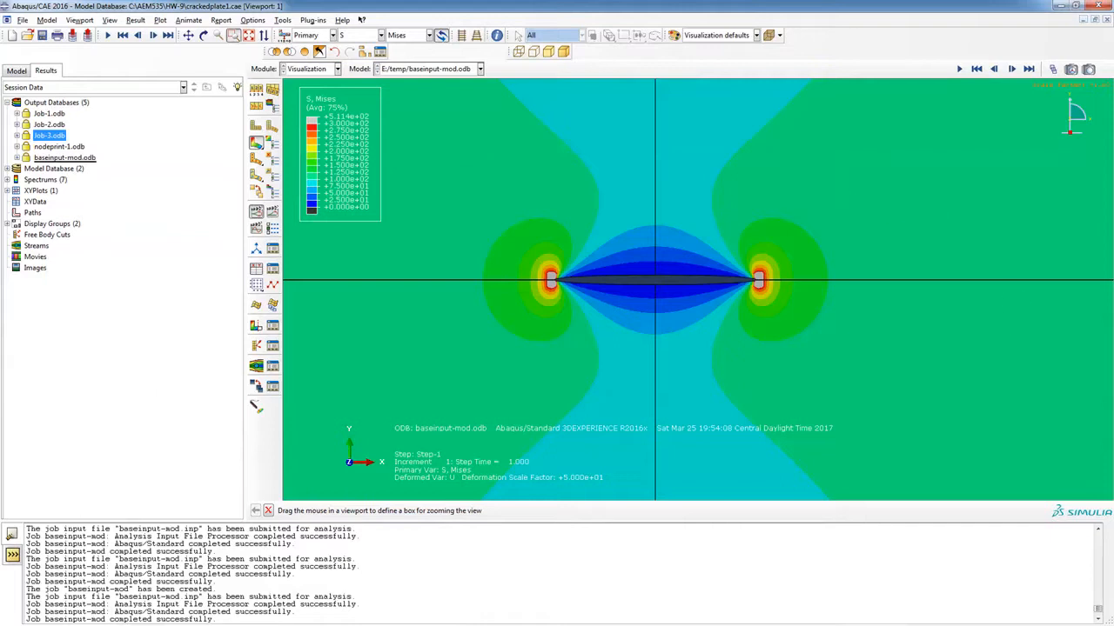
{"action": "key", "text": "alt+Tab"}
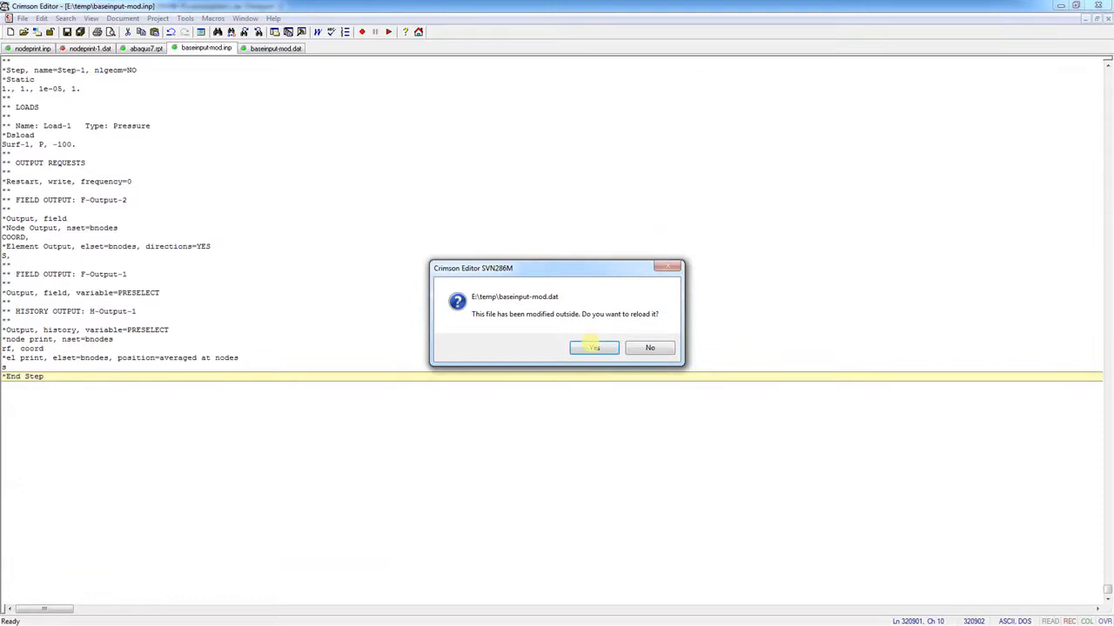
Accept the prompt to reload the externally modified baseinput-mod.dat in Crimson Editor
{"action": "left_click", "coordinate": [593, 347]}
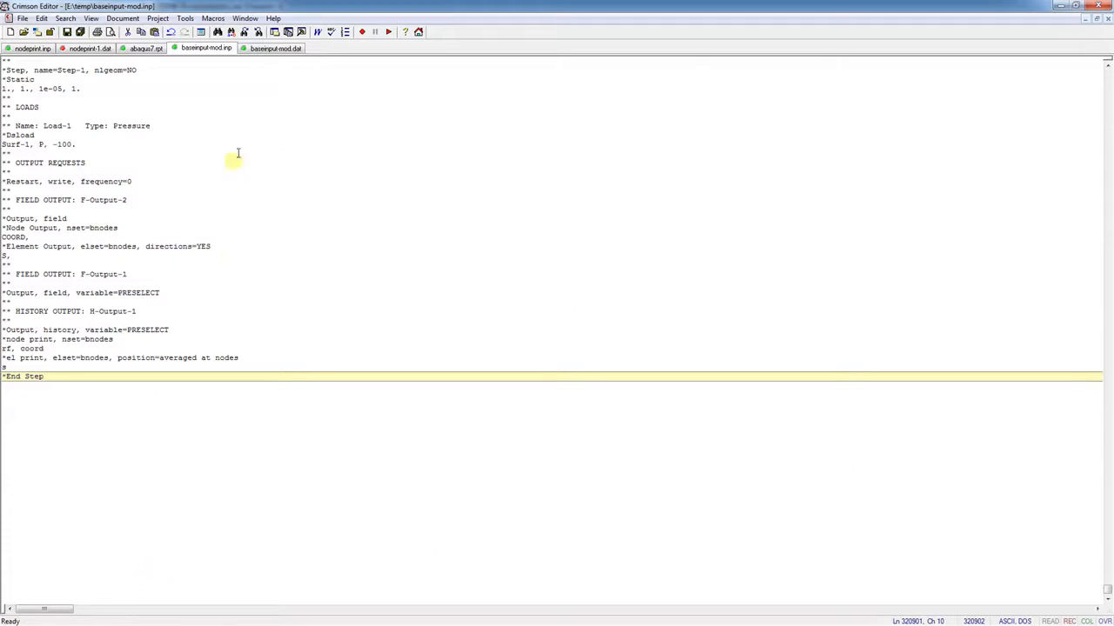
Search baseinput-mod.dat for 'bnodes' to reach the ASSEMBLY_BNODES element output table
{"action": "left_click", "coordinate": [277, 48]}
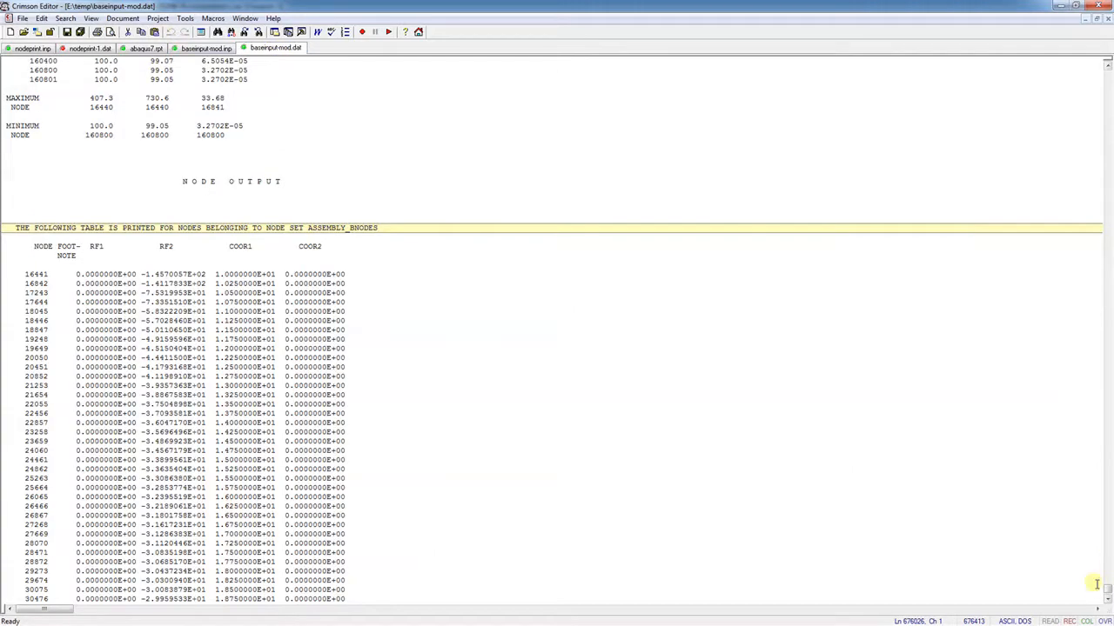
{"action": "left_click_drag", "start_coordinate": [1105, 588], "coordinate": [1107, 436]}
{"action": "left_click", "coordinate": [685, 216]}
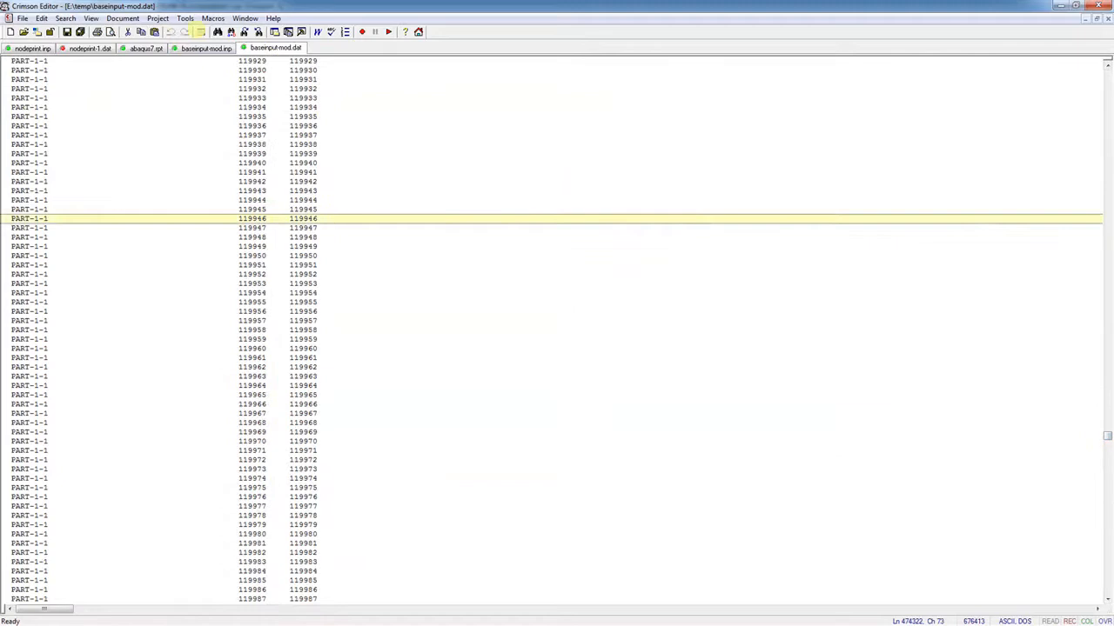
{"action": "left_click", "coordinate": [65, 19]}
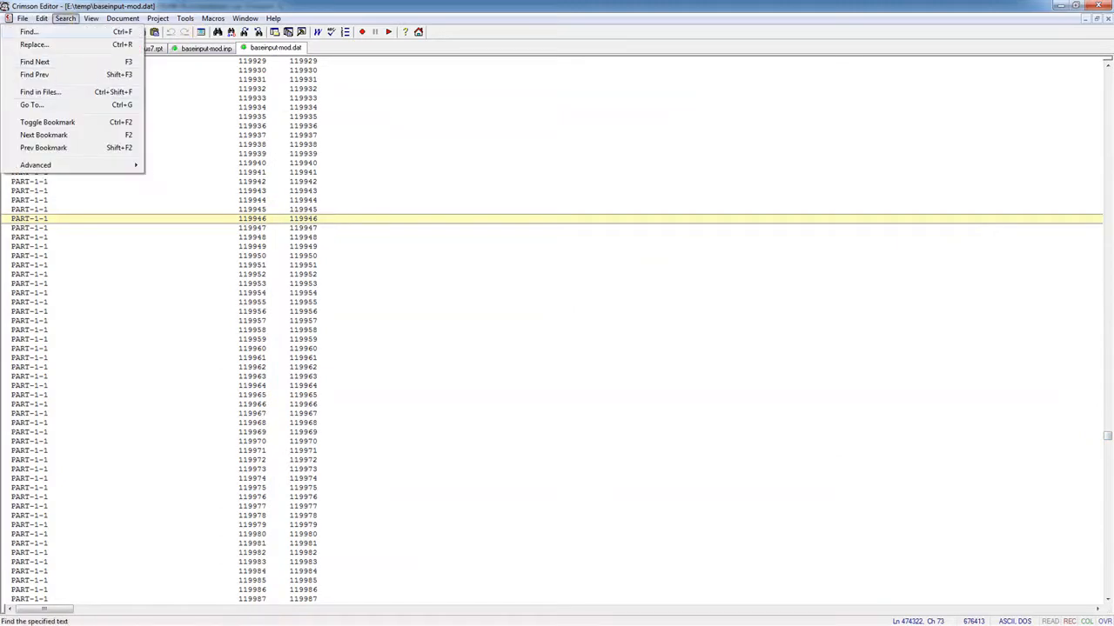
{"action": "left_click", "coordinate": [49, 31]}
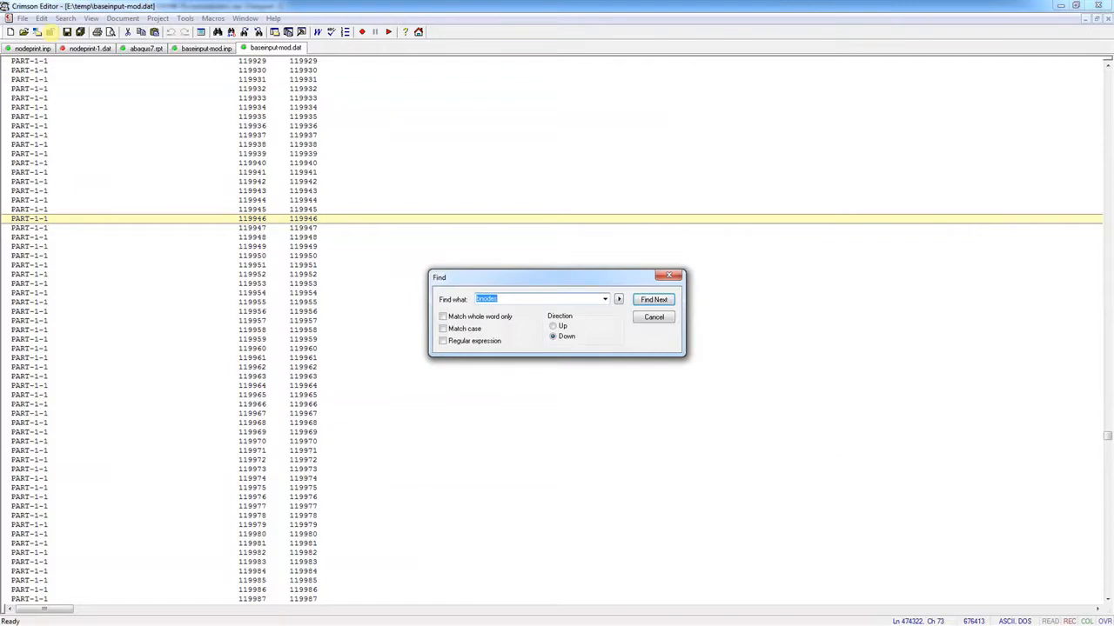
{"action": "left_click", "coordinate": [642, 299]}
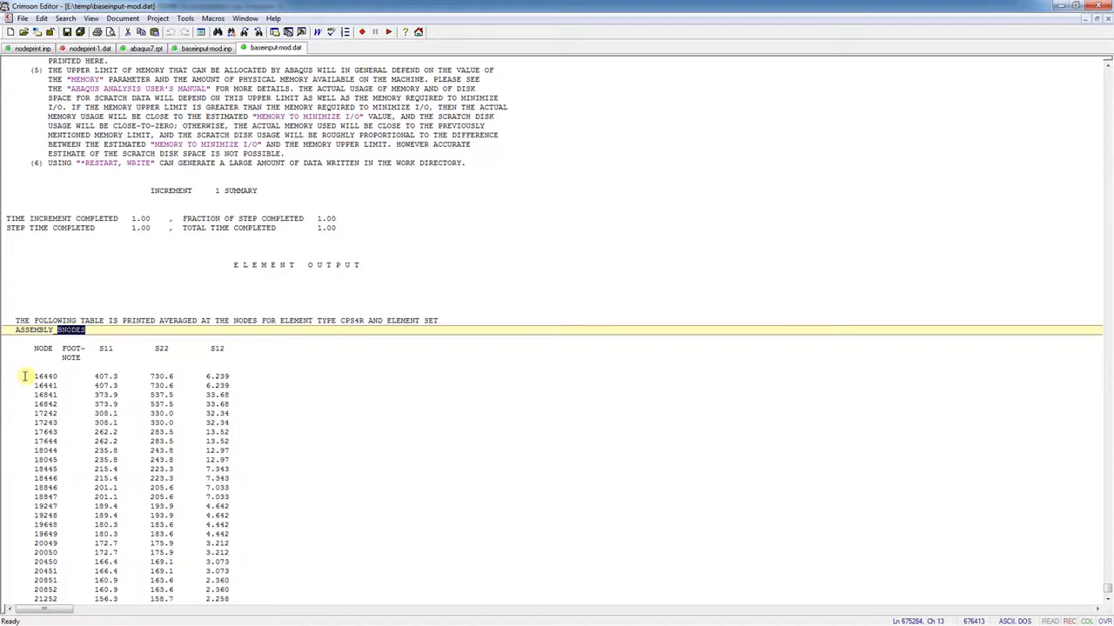
Inspect the node 16440 row of the S11/S22/S12 table, then return to abaqus.rpt in Excel
{"action": "scroll", "coordinate": [93, 376], "scroll_direction": "down", "scroll_amount": 3}
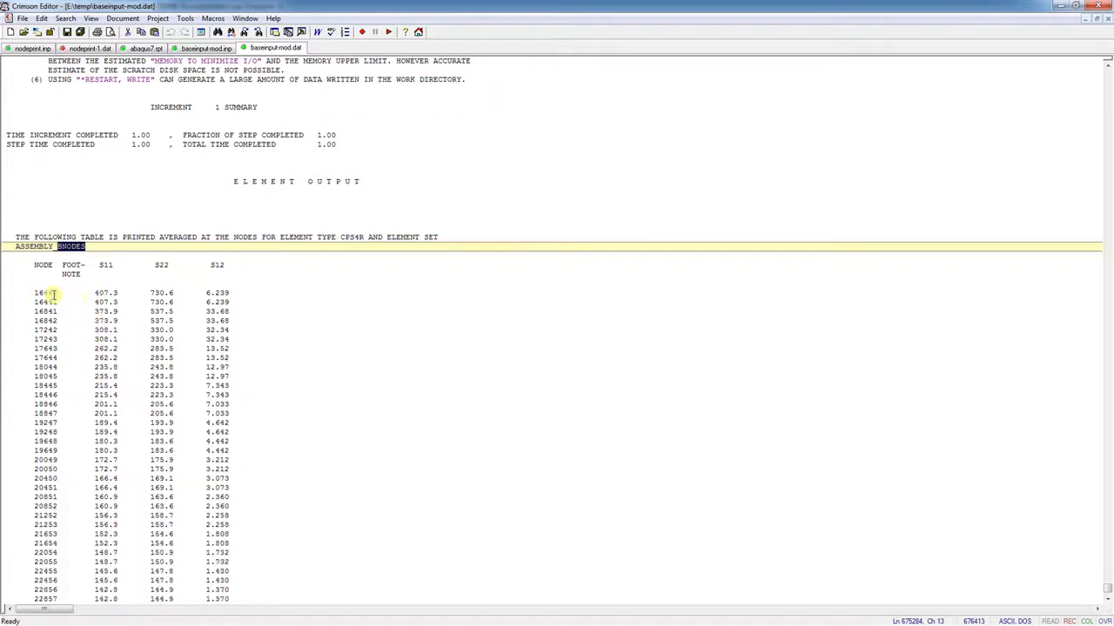
{"action": "left_click_drag", "start_coordinate": [27, 294], "coordinate": [102, 293]}
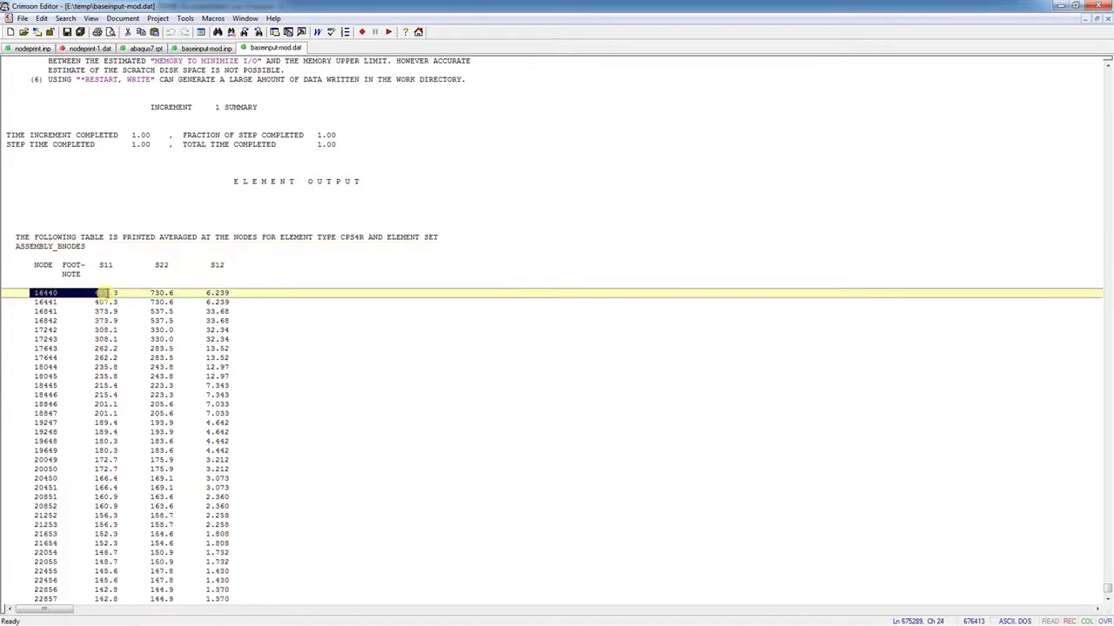
{"action": "left_click", "coordinate": [323, 294]}
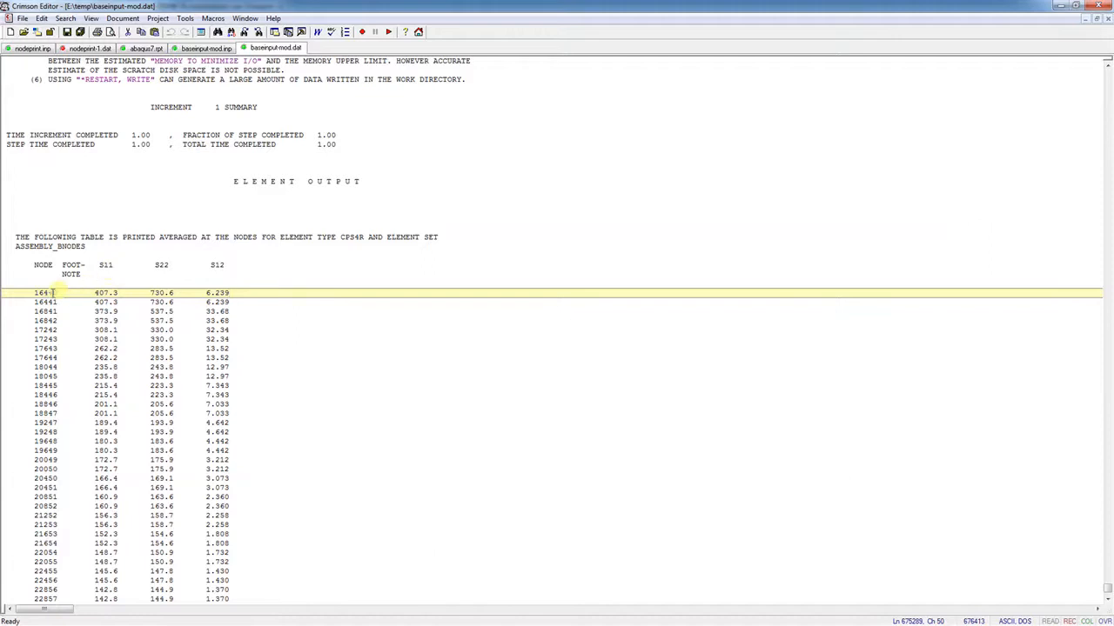
{"action": "left_click_drag", "start_coordinate": [33, 293], "coordinate": [246, 297]}
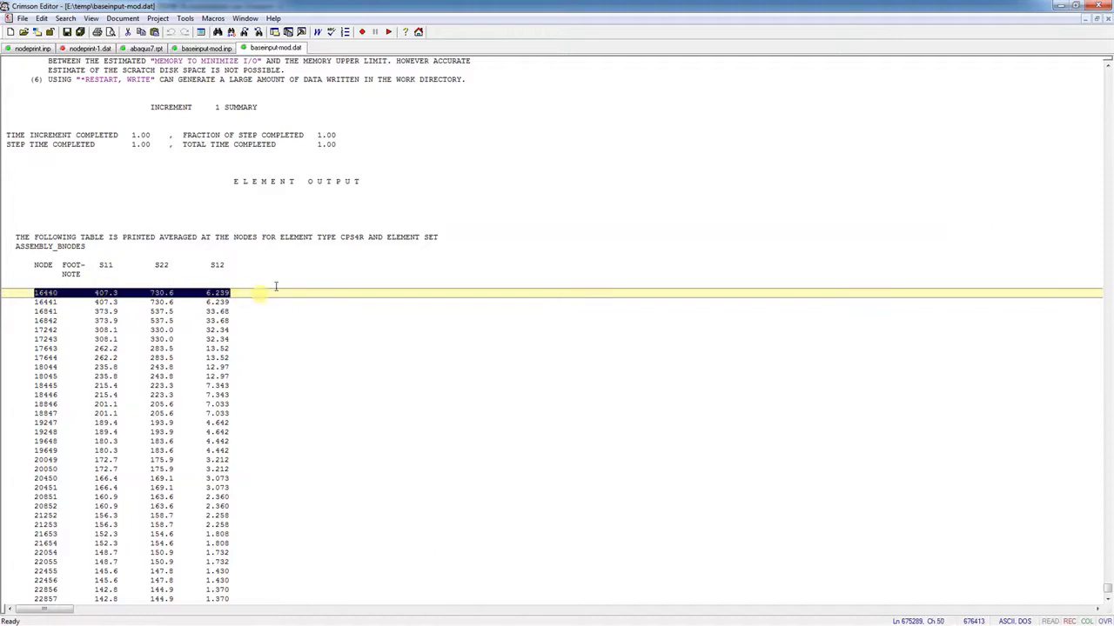
{"action": "left_click", "coordinate": [262, 274]}
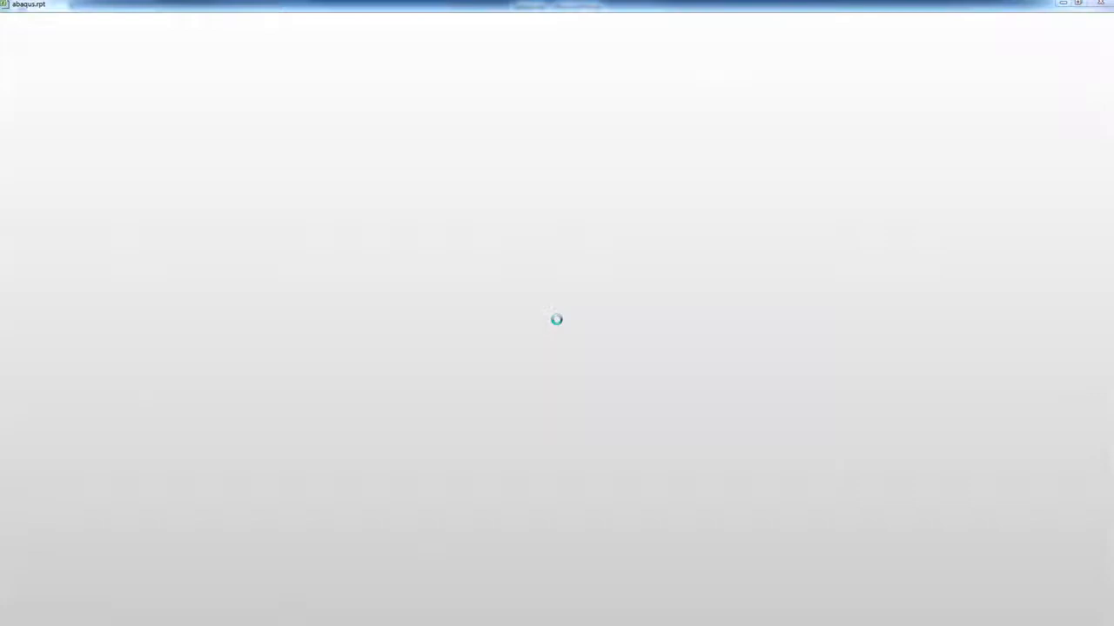
{"action": "left_click", "coordinate": [871, 624]}
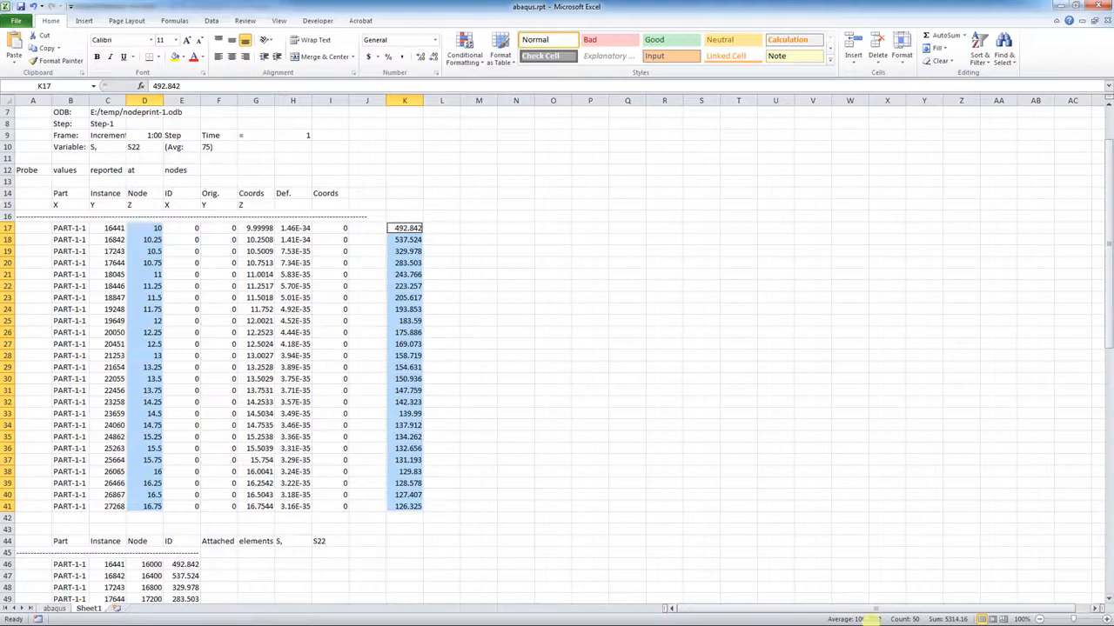
Add a blank Sheet2 to the abaqus.rpt workbook and return to Crimson Editor
{"action": "left_click", "coordinate": [112, 609]}
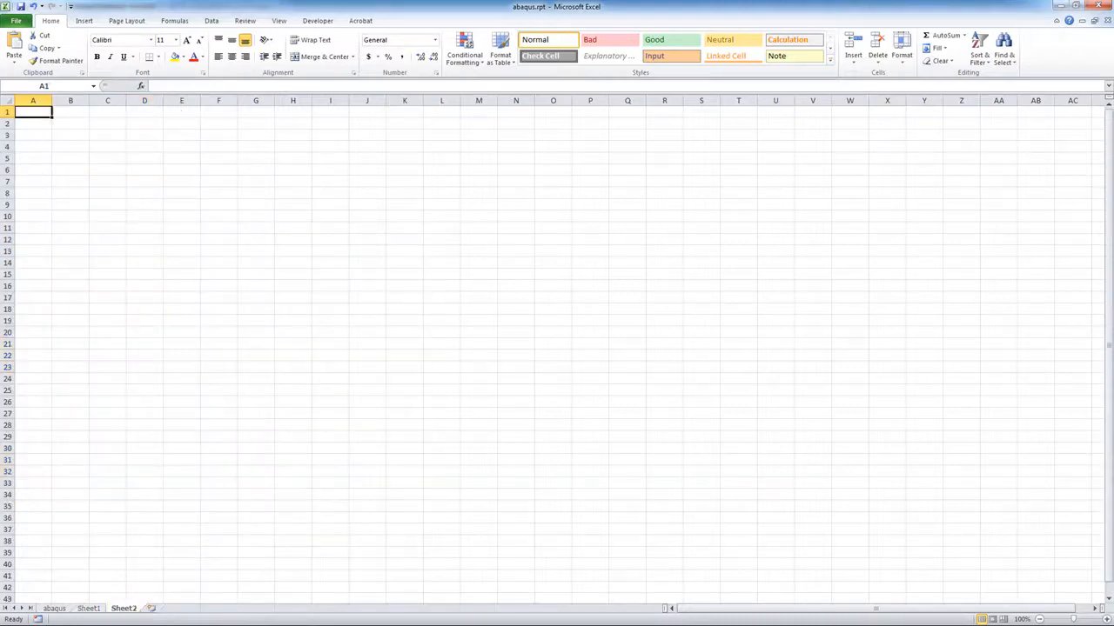
{"action": "key", "text": "alt+Tab"}
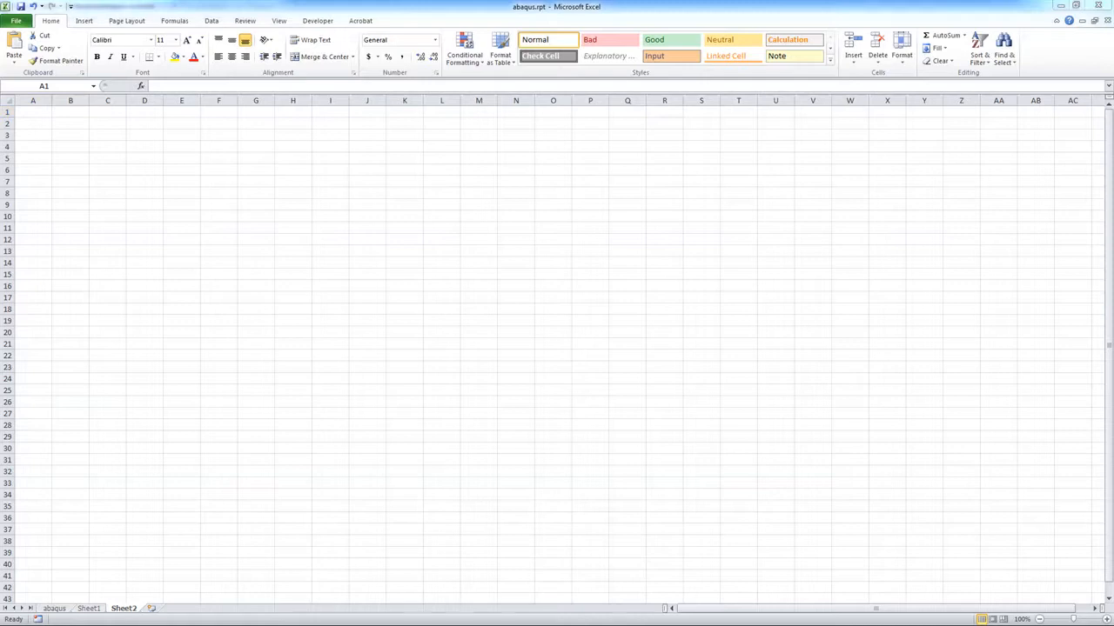
{"action": "key", "text": "alt+Tab"}
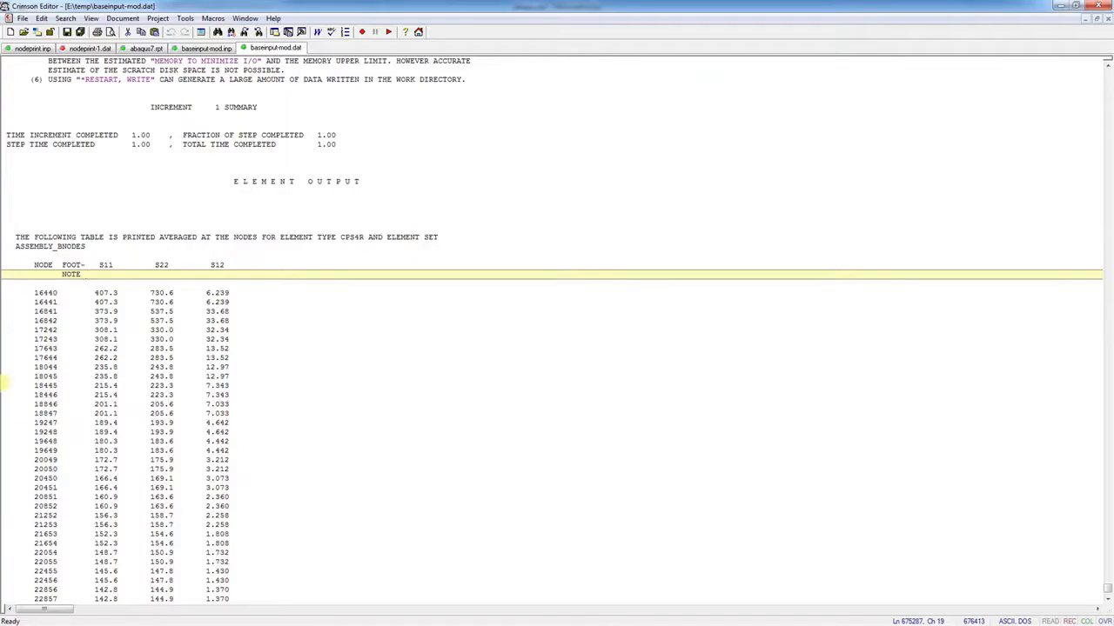
Page through the BNODES S22 table to its last row and back to its header
{"action": "left_click", "coordinate": [8, 283]}
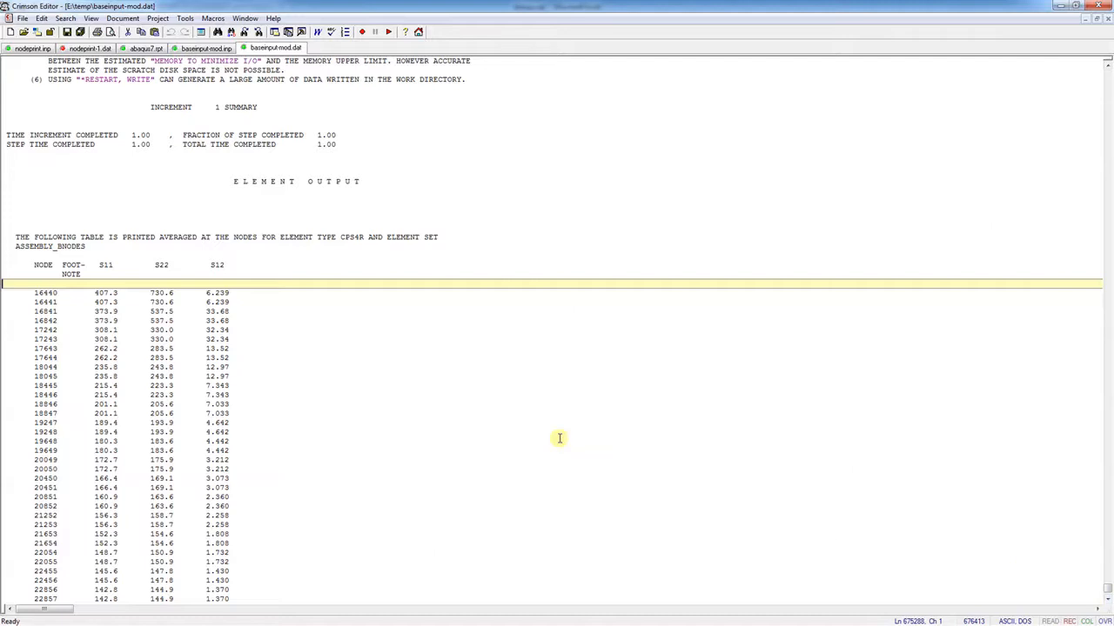
{"action": "key", "text": "Page_Down"}
{"action": "key", "text": "Page_Down"}
{"action": "key", "text": "Page_Down"}
{"action": "key", "text": "Page_Down"}
{"action": "key", "text": "Page_Down"}
{"action": "key", "text": "Page_Down"}
{"action": "key", "text": "Page_Down"}
{"action": "key", "text": "Page_Down"}
{"action": "key", "text": "Page_Down"}
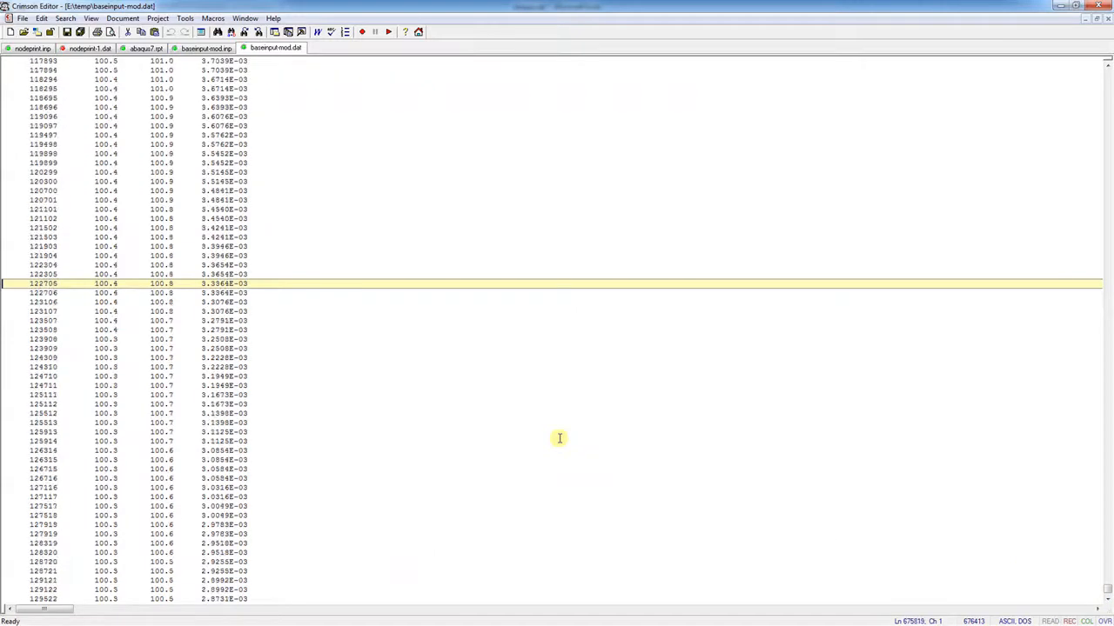
{"action": "key", "text": "Page_Down"}
{"action": "key", "text": "Page_Down"}
{"action": "key", "text": "Page_Down"}
{"action": "key", "text": "Page_Up"}
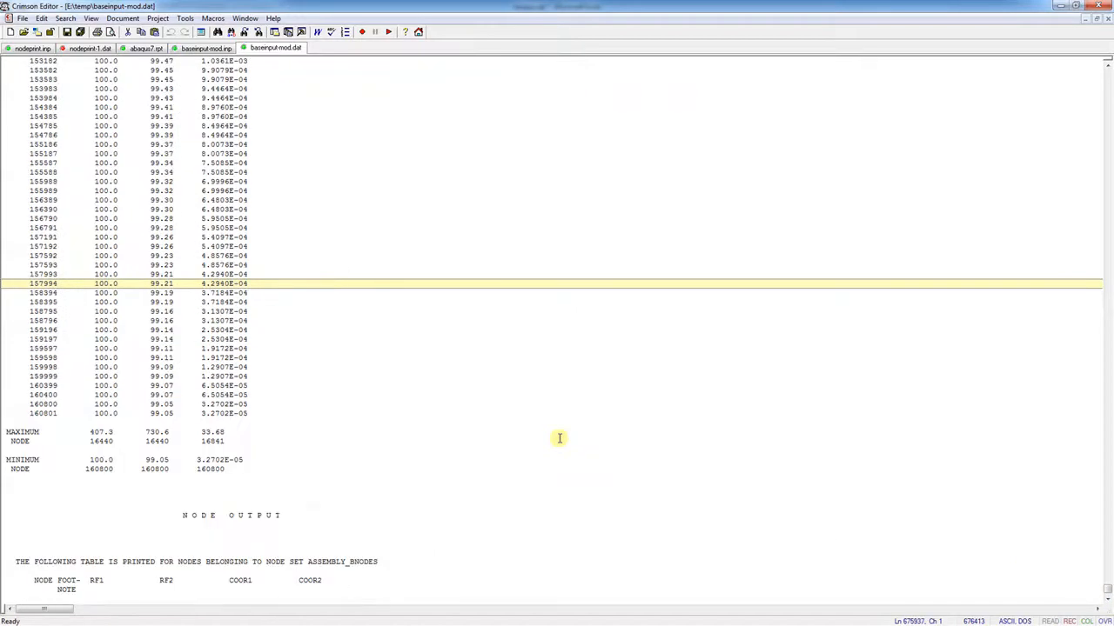
{"action": "left_click", "coordinate": [258, 422]}
{"action": "scroll", "coordinate": [259, 421], "scroll_direction": "up", "scroll_amount": 20}
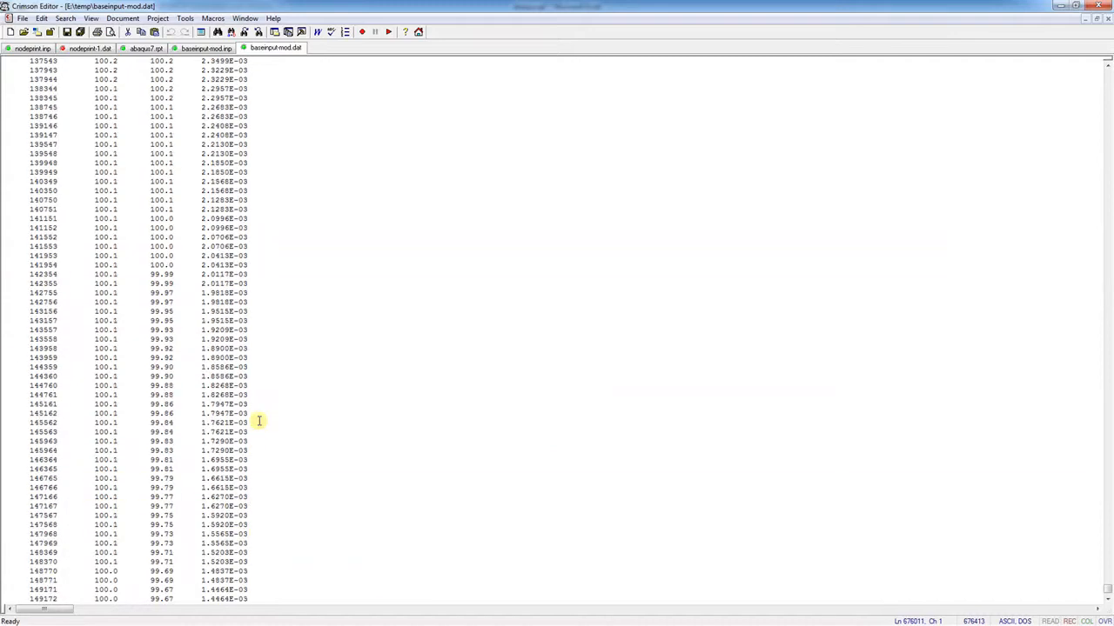
{"action": "scroll", "coordinate": [258, 421], "scroll_direction": "up", "scroll_amount": 20}
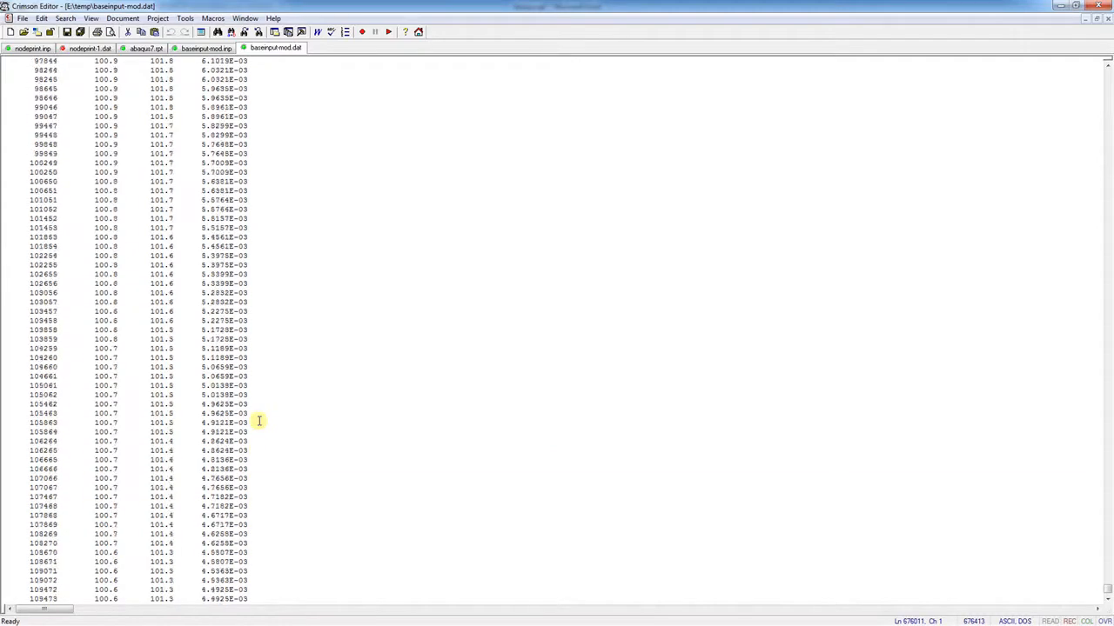
{"action": "scroll", "coordinate": [259, 421], "scroll_direction": "up", "scroll_amount": 20}
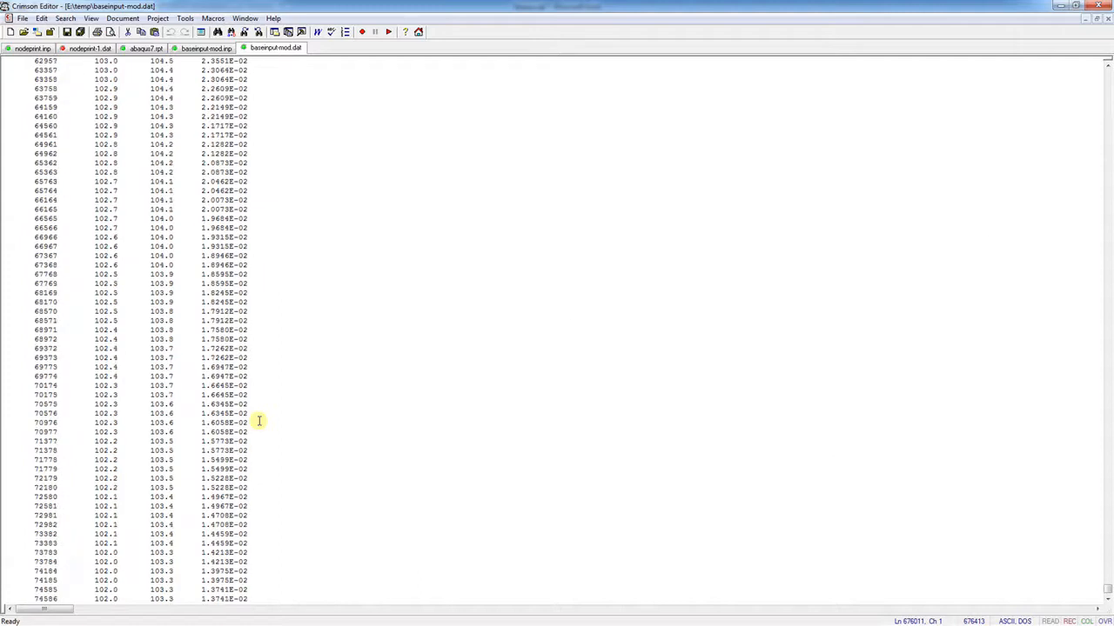
{"action": "key", "text": "Page_Up"}
{"action": "key", "text": "Page_Up"}
{"action": "key", "text": "Page_Up"}
{"action": "key", "text": "Page_Up"}
{"action": "key", "text": "Page_Up"}
{"action": "key", "text": "Page_Up"}
{"action": "key", "text": "Page_Up"}
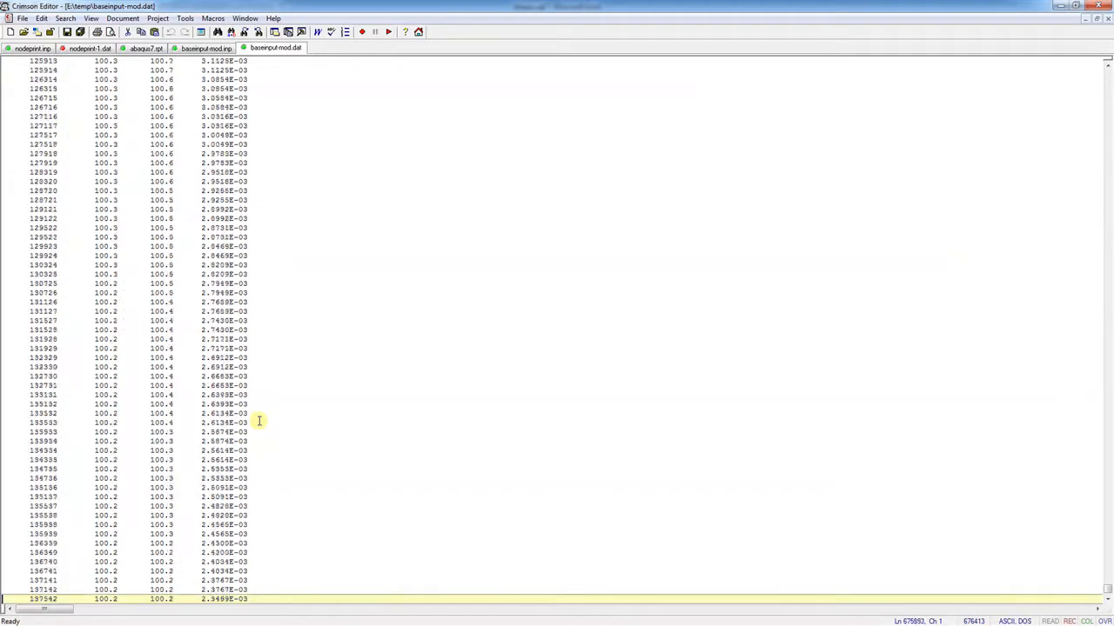
{"action": "key", "text": "Page_Up"}
{"action": "key", "text": "Page_Up"}
{"action": "key", "text": "Page_Up"}
{"action": "key", "text": "Page_Up"}
{"action": "key", "text": "Page_Up"}
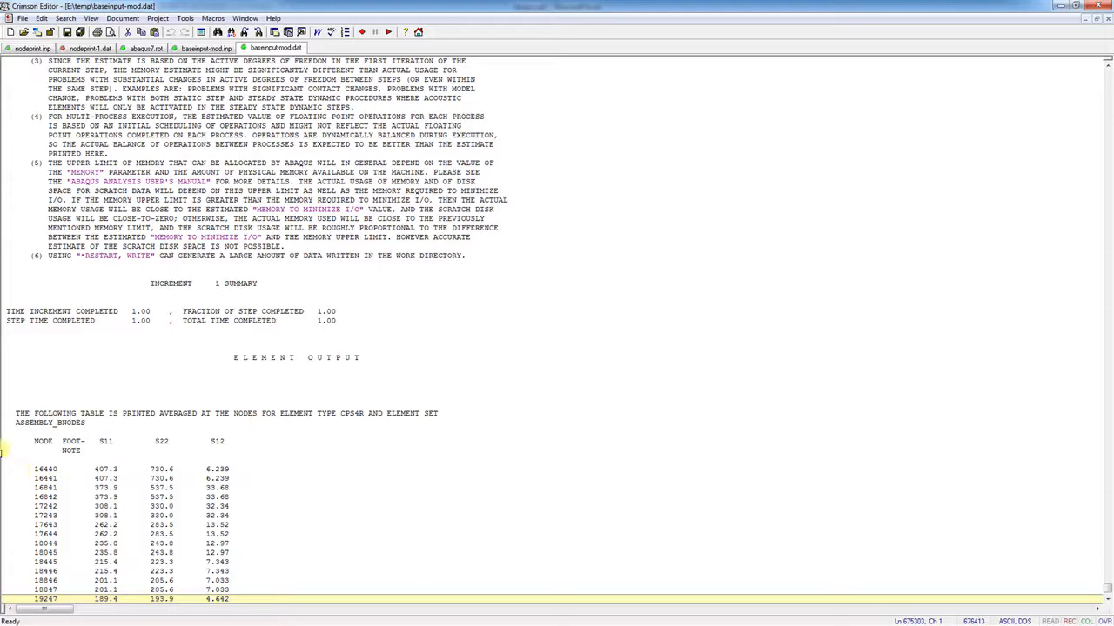
Copy the BNODES stress rows from node 16440 through node 18847
{"action": "left_click", "coordinate": [6, 460], "text": "shift"}
{"action": "key", "text": "ctrl+c"}
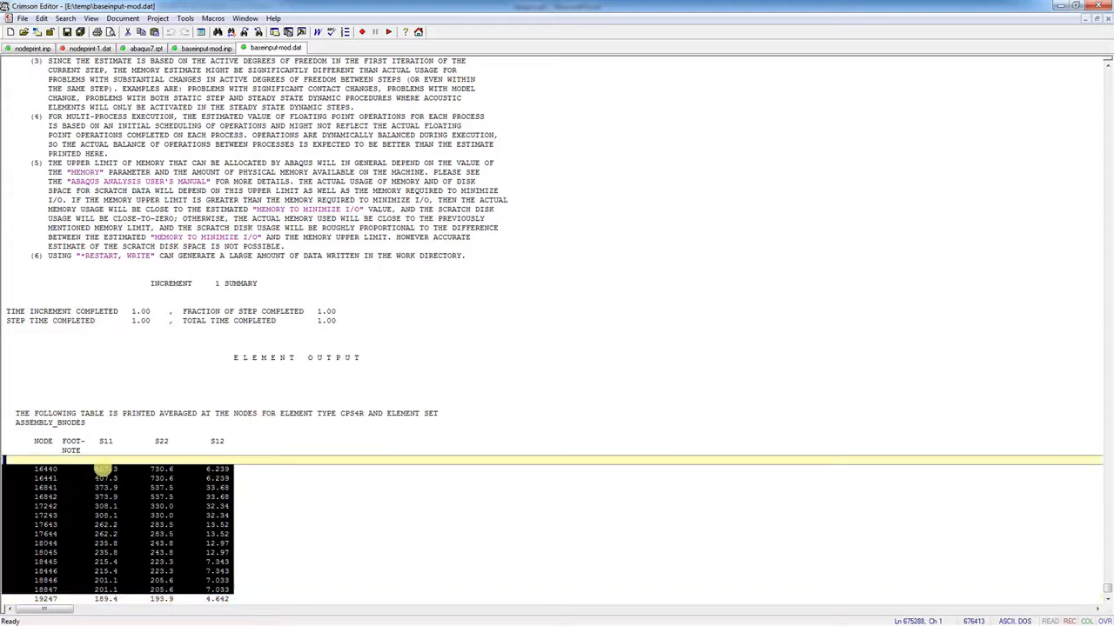
{"action": "right_click", "coordinate": [98, 464]}
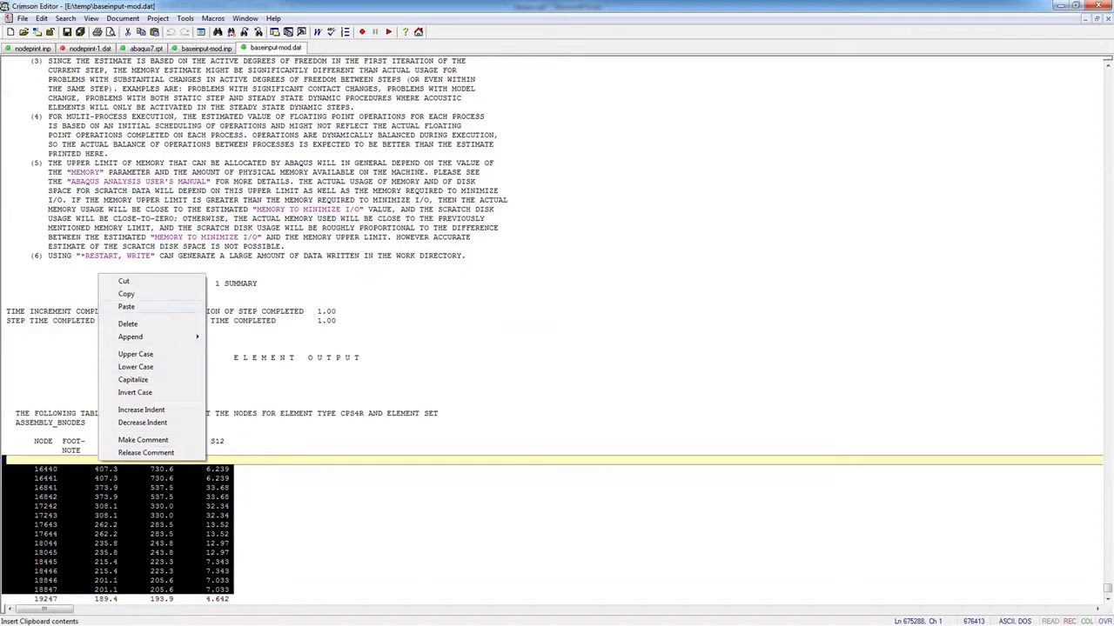
{"action": "left_click", "coordinate": [131, 295]}
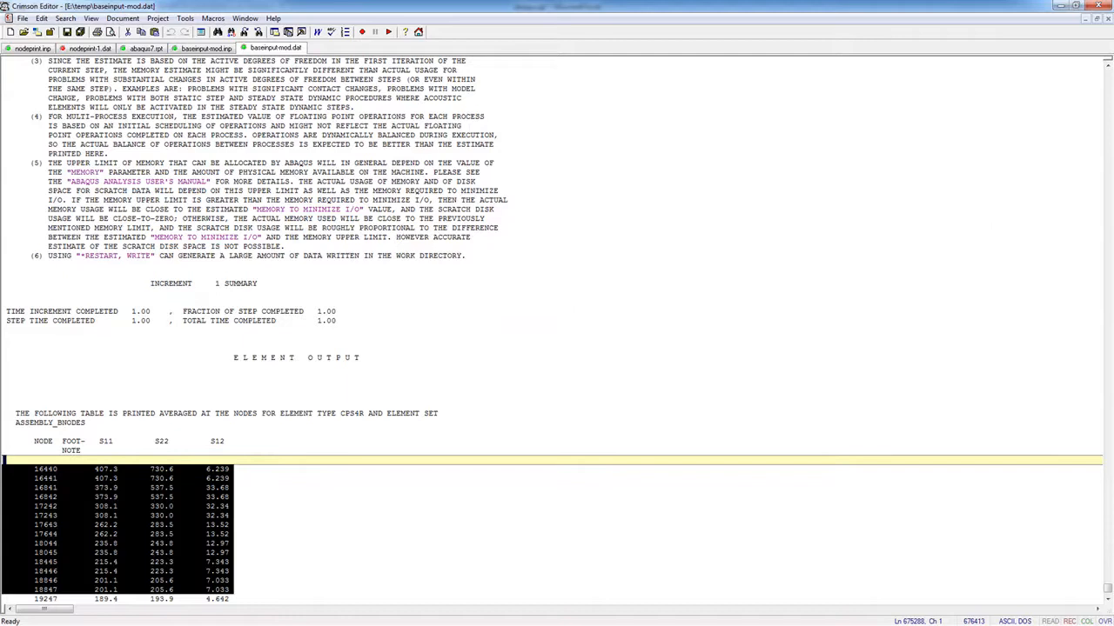
{"action": "key", "text": "alt+Tab"}
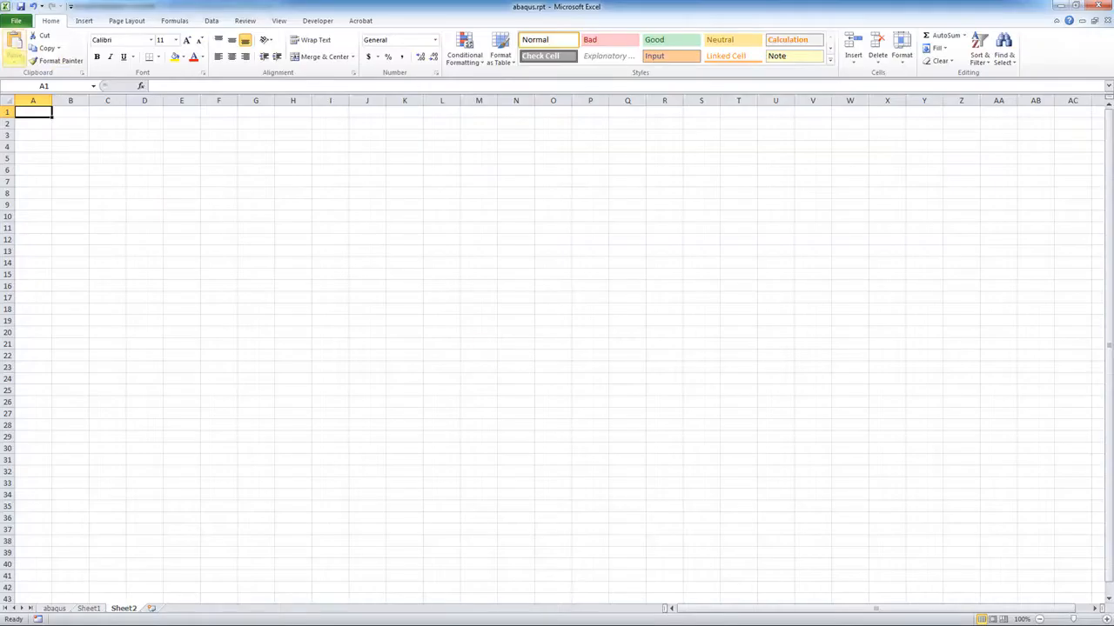
Import the copied rows into Sheet2 as fixed-width columns A–D with the Text Import Wizard
{"action": "left_click", "coordinate": [14, 48]}
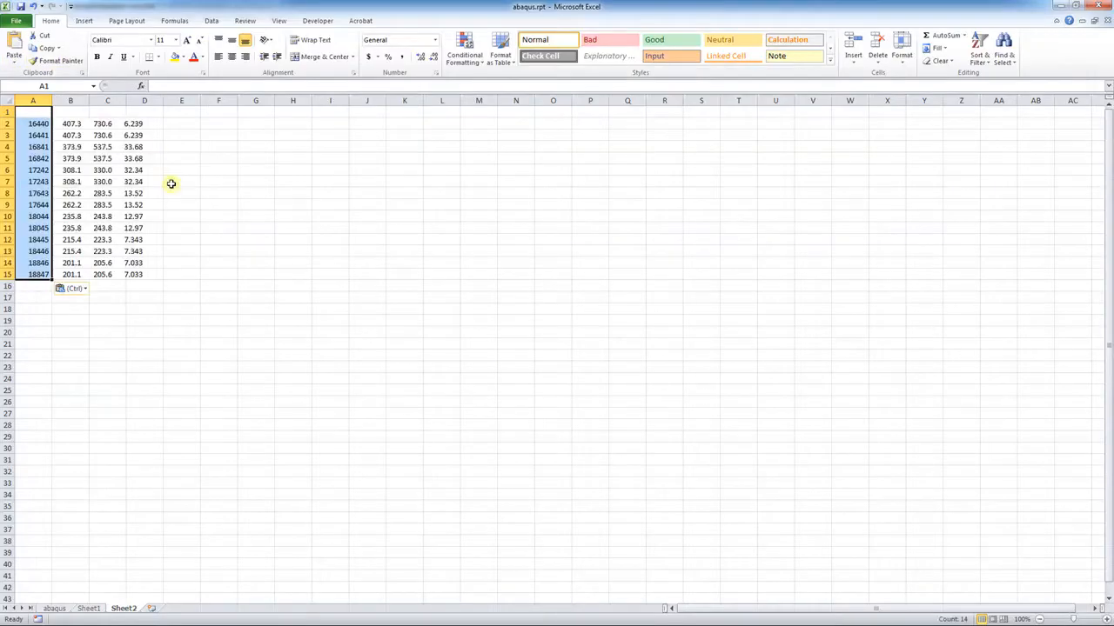
{"action": "left_click", "coordinate": [14, 58]}
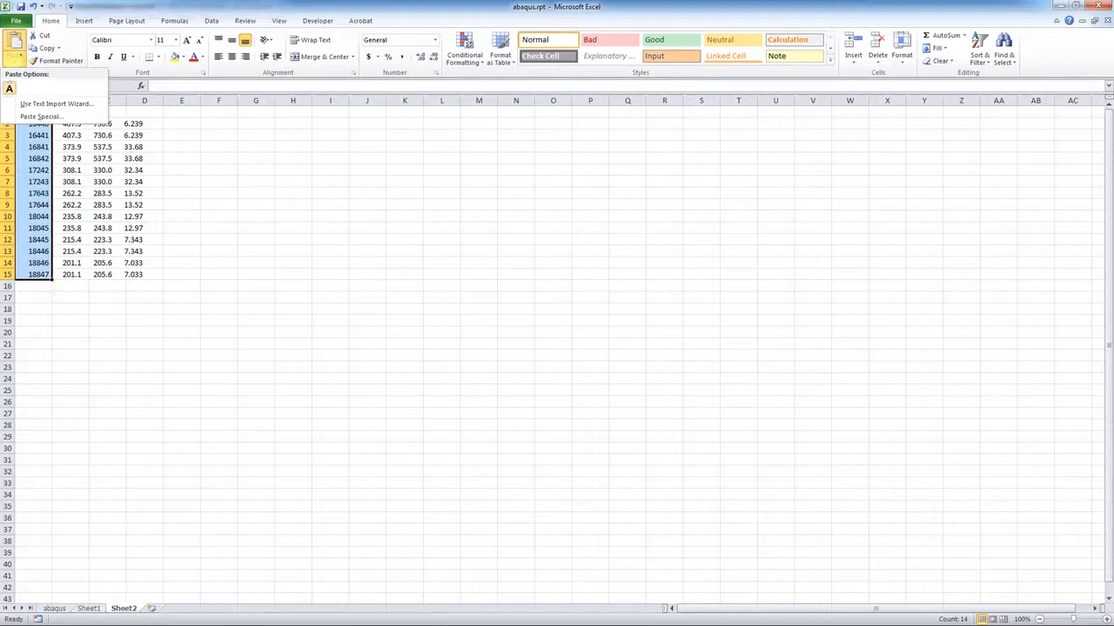
{"action": "left_click", "coordinate": [56, 104]}
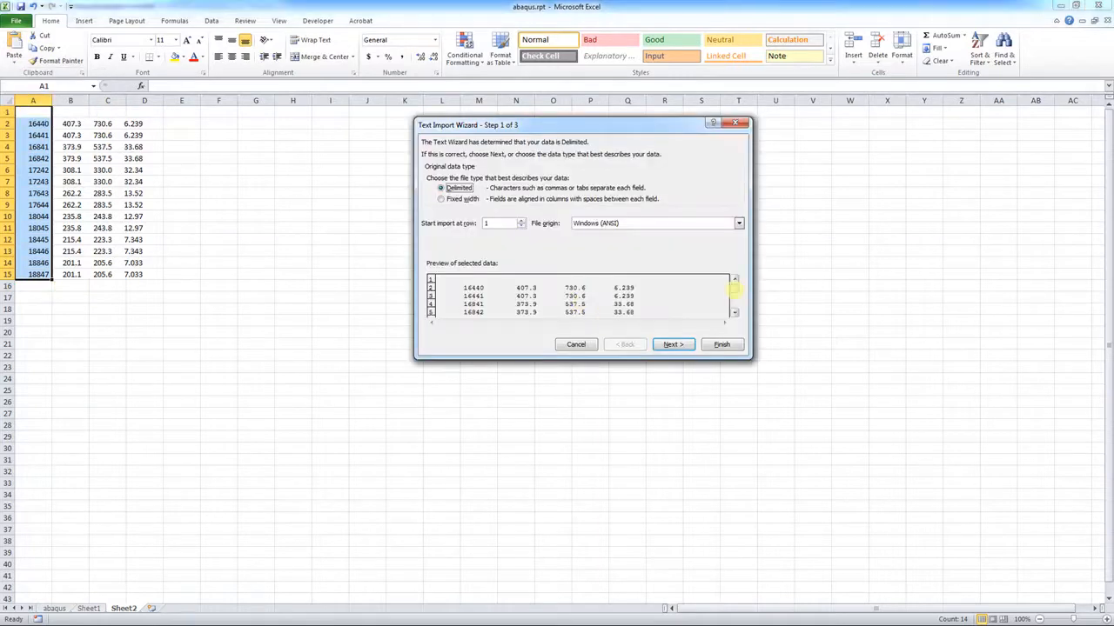
{"action": "mouse_move", "coordinate": [734, 288]}
{"action": "left_mouse_down"}
{"action": "mouse_move", "coordinate": [733, 313]}
{"action": "mouse_move", "coordinate": [734, 282]}
{"action": "left_mouse_up"}
{"action": "left_click", "coordinate": [441, 199]}
{"action": "left_click", "coordinate": [674, 345]}
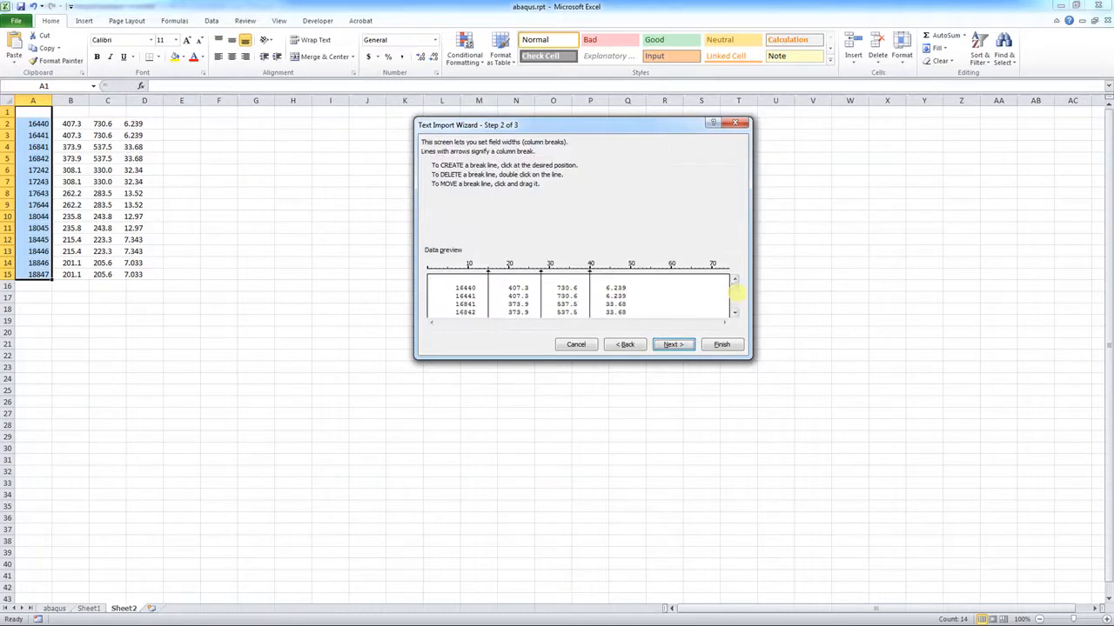
{"action": "left_click_drag", "start_coordinate": [738, 316], "coordinate": [739, 317]}
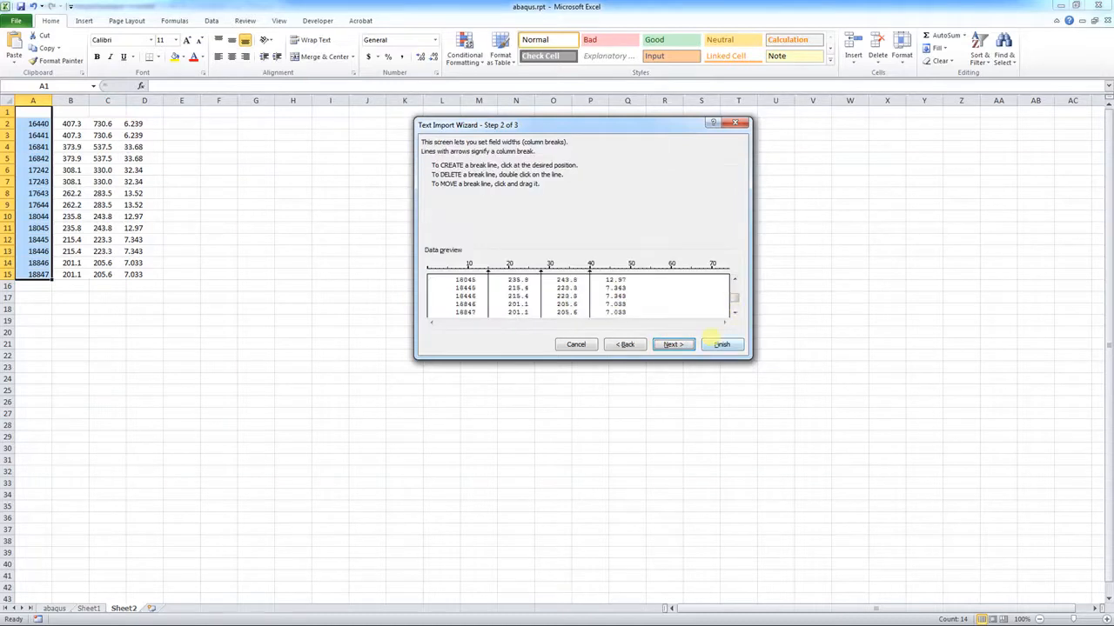
{"action": "left_click", "coordinate": [721, 345]}
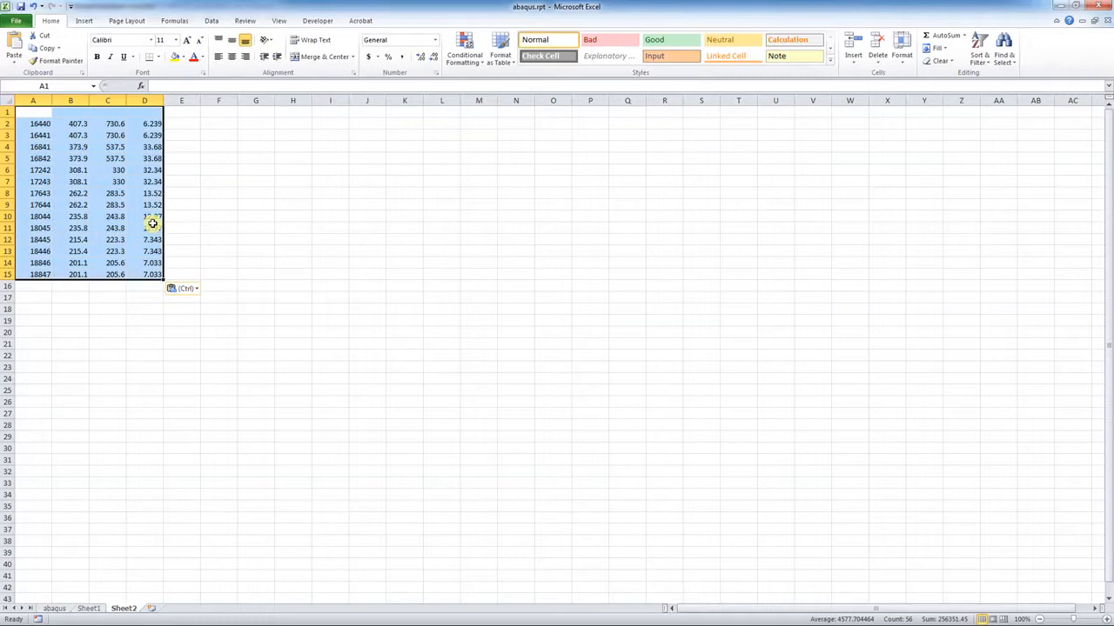
Paste a second copy of the node data at E8:H22 and insert blank Sheet3
{"action": "left_click", "coordinate": [182, 193]}
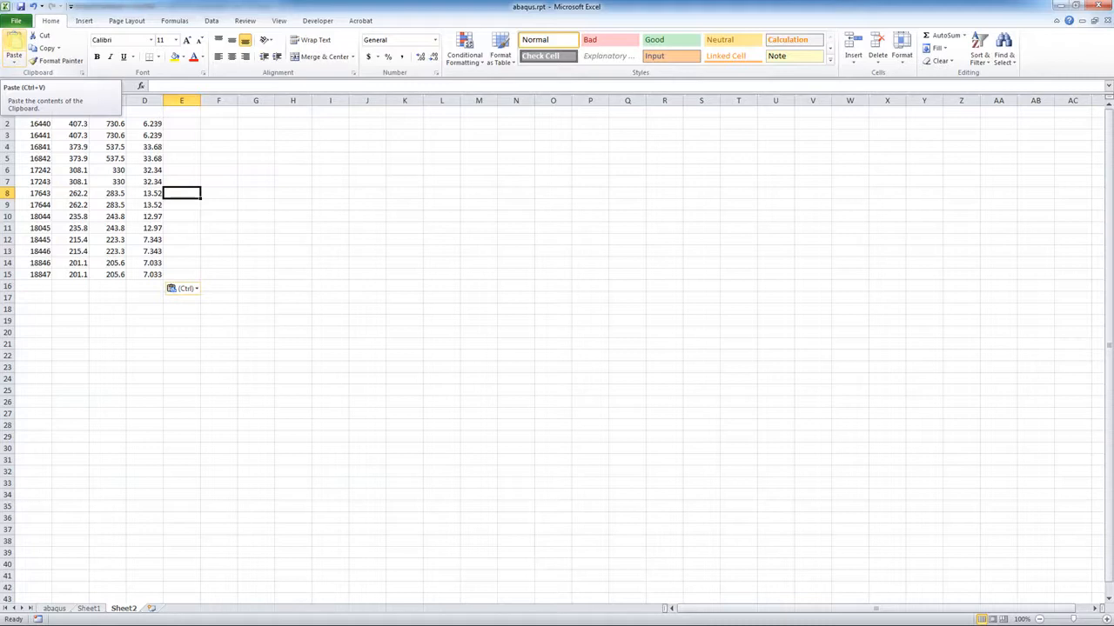
{"action": "left_click", "coordinate": [14, 48]}
{"action": "left_click", "coordinate": [35, 101]}
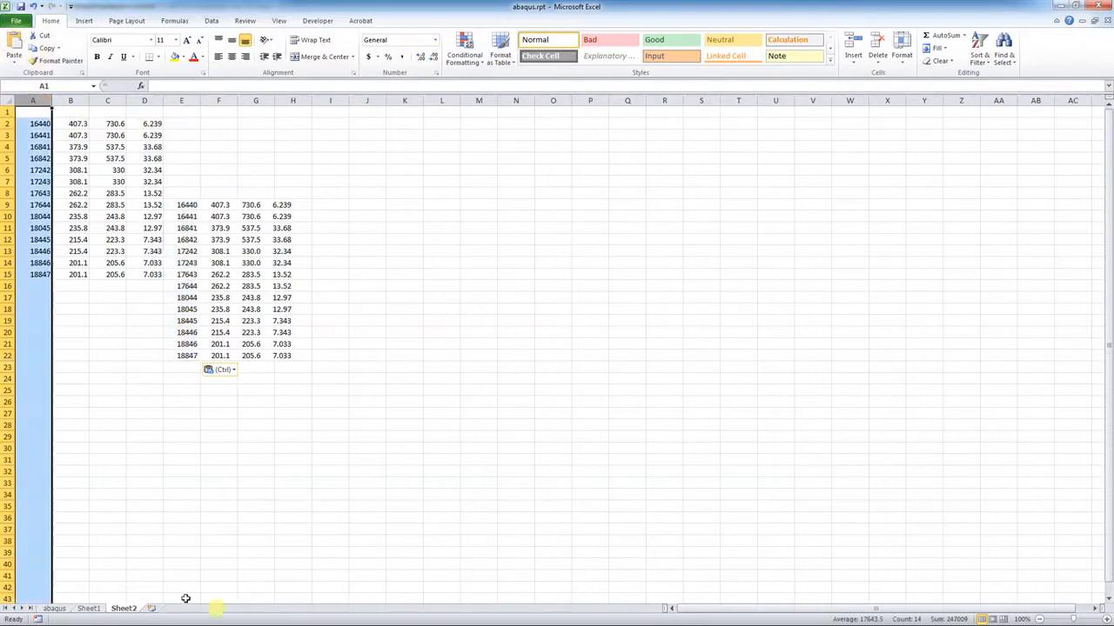
{"action": "left_click", "coordinate": [151, 608]}
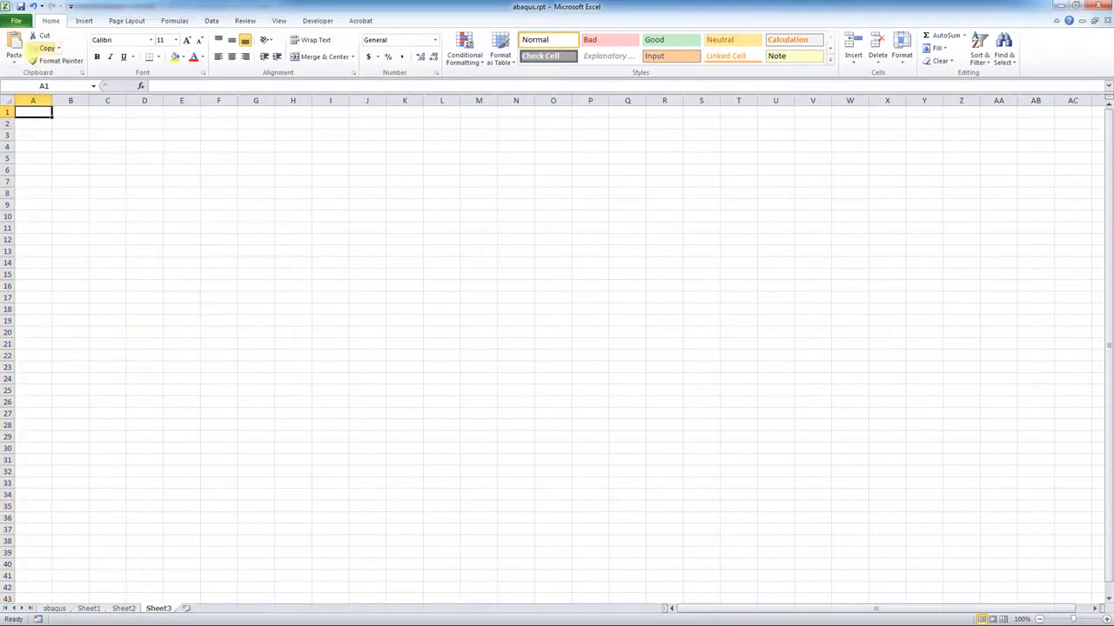
Import the 14 node stress rows into Sheet3's B2:E15 through the Text Import Wizard
{"action": "left_click", "coordinate": [14, 58]}
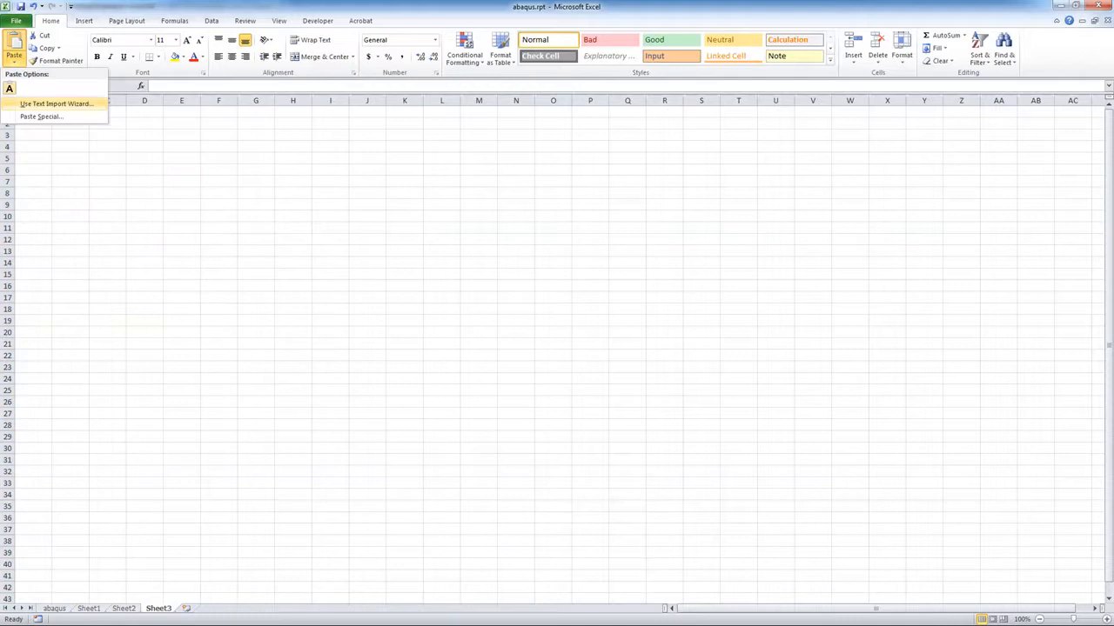
{"action": "left_click", "coordinate": [52, 104]}
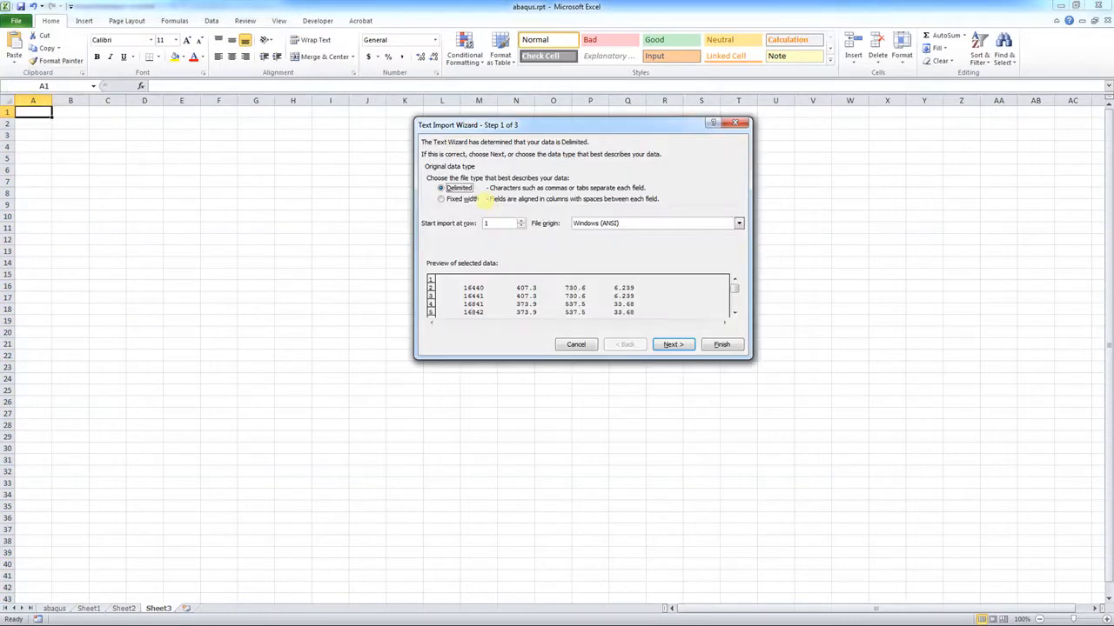
{"action": "left_click", "coordinate": [668, 345]}
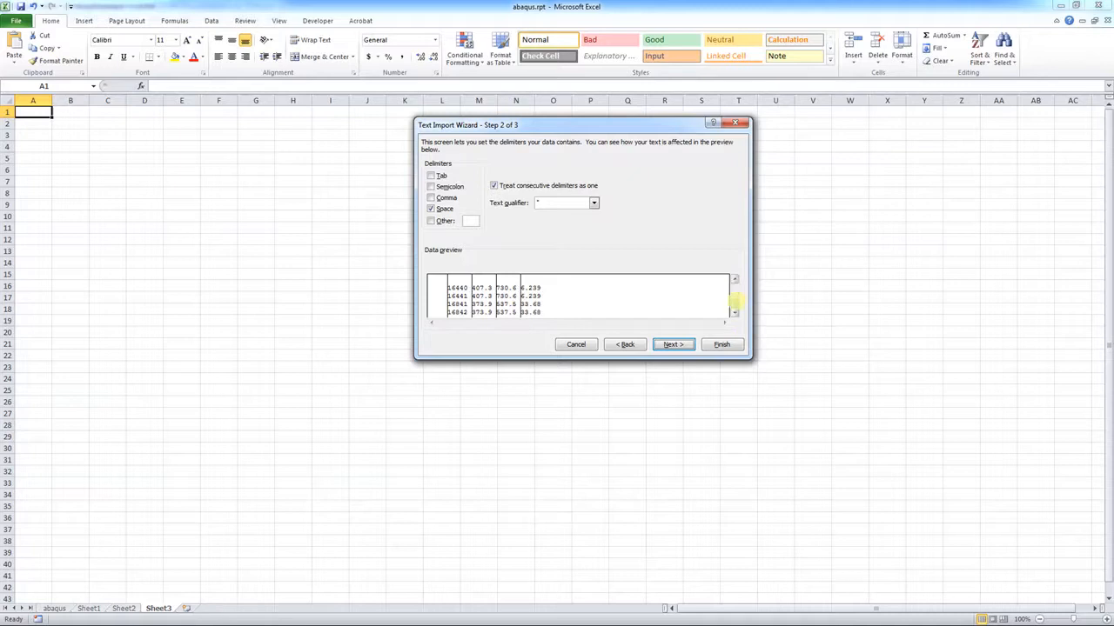
{"action": "left_click_drag", "start_coordinate": [735, 305], "coordinate": [737, 307]}
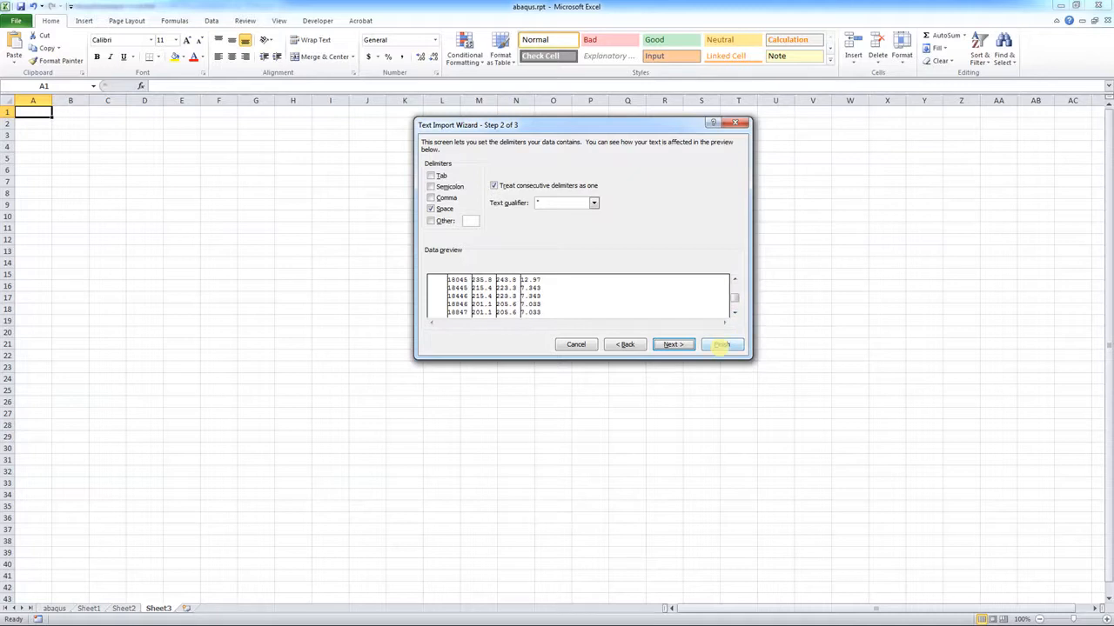
{"action": "left_click", "coordinate": [721, 346]}
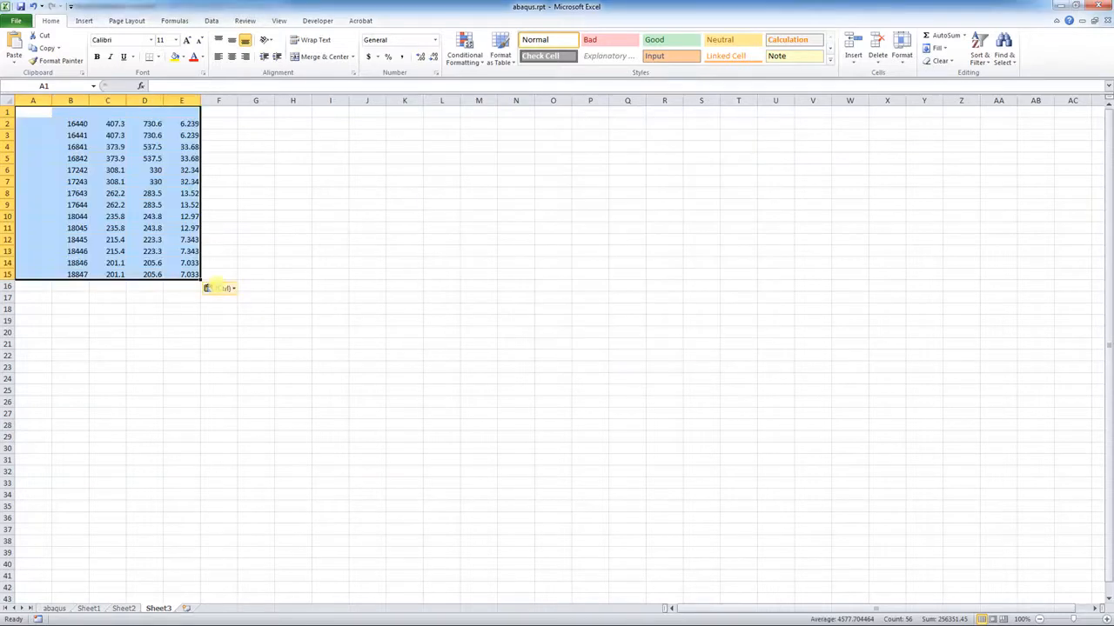
{"action": "left_click", "coordinate": [221, 264]}
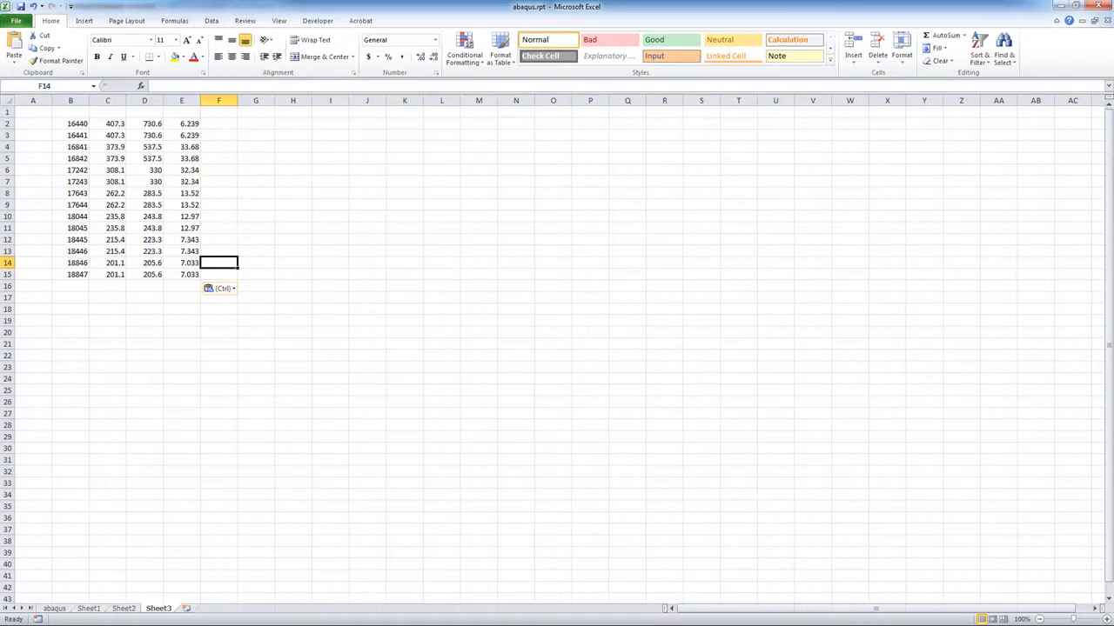
{"action": "key", "text": "alt+Tab"}
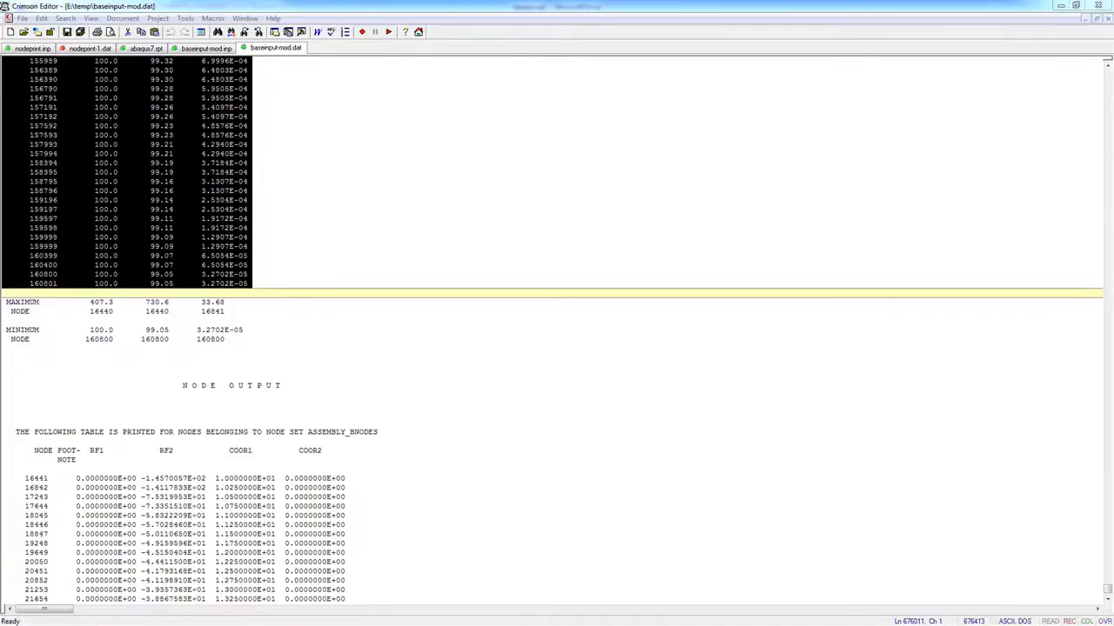
Insert Sheet4 and import the full node stress table into columns B–E
{"action": "key", "text": "alt+Tab"}
{"action": "left_click", "coordinate": [187, 609]}
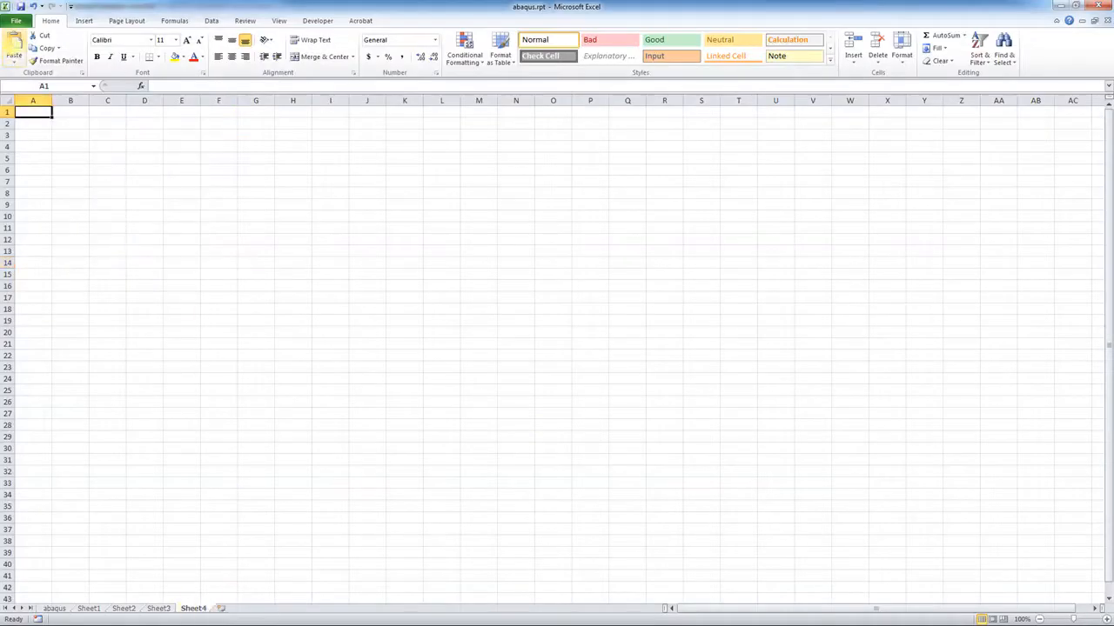
{"action": "left_click", "coordinate": [14, 57]}
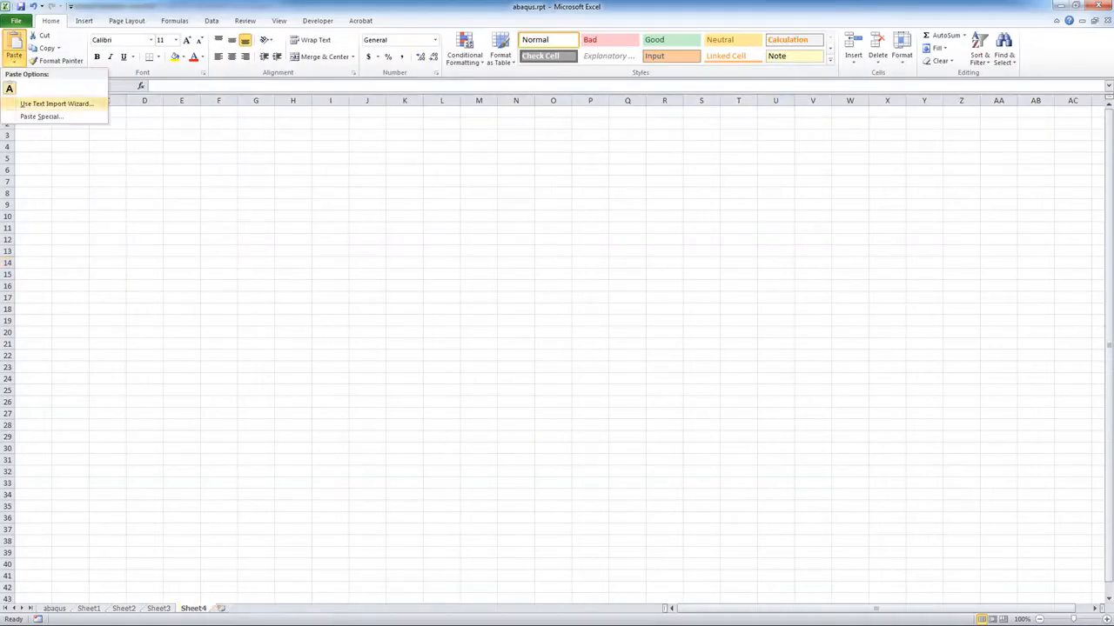
{"action": "left_click", "coordinate": [39, 103]}
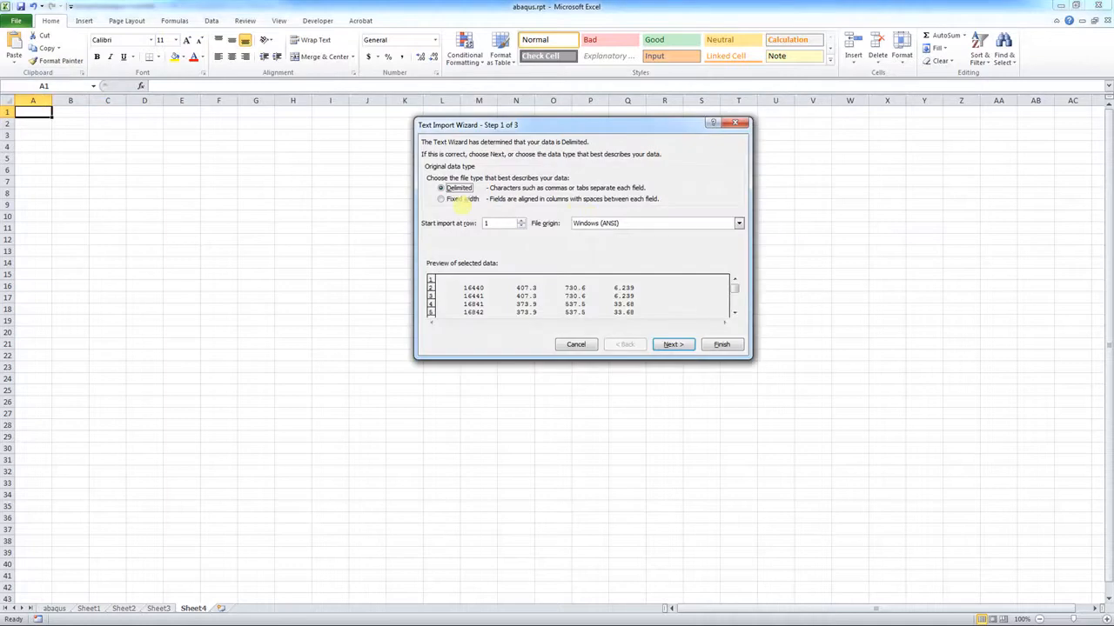
{"action": "left_click", "coordinate": [673, 345]}
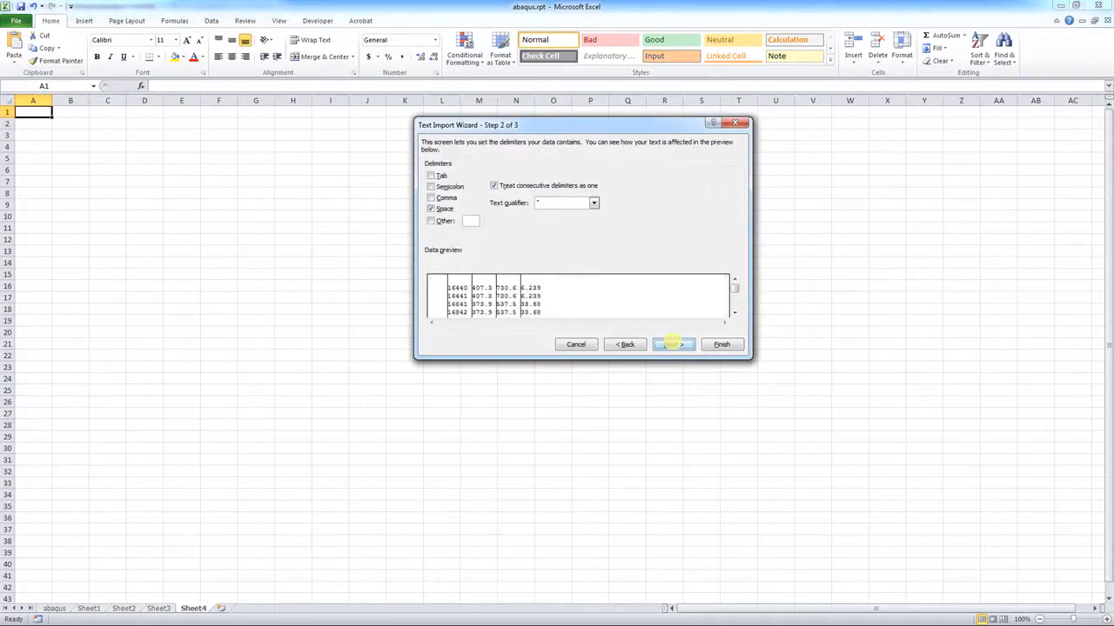
{"action": "left_click", "coordinate": [722, 344]}
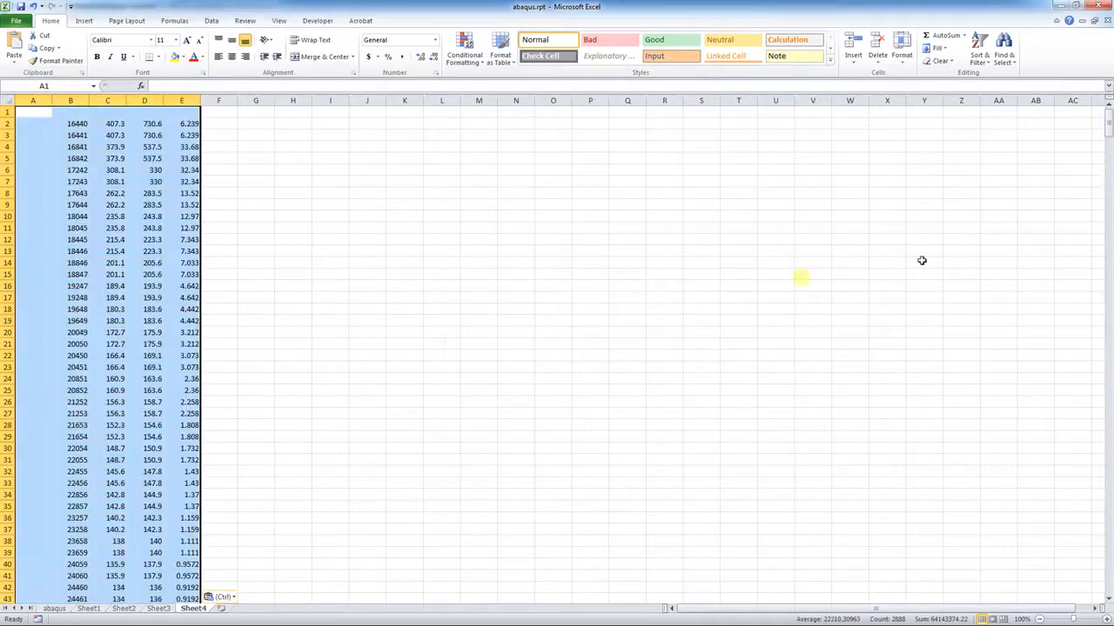
{"action": "left_click_drag", "start_coordinate": [1108, 121], "coordinate": [1085, 120]}
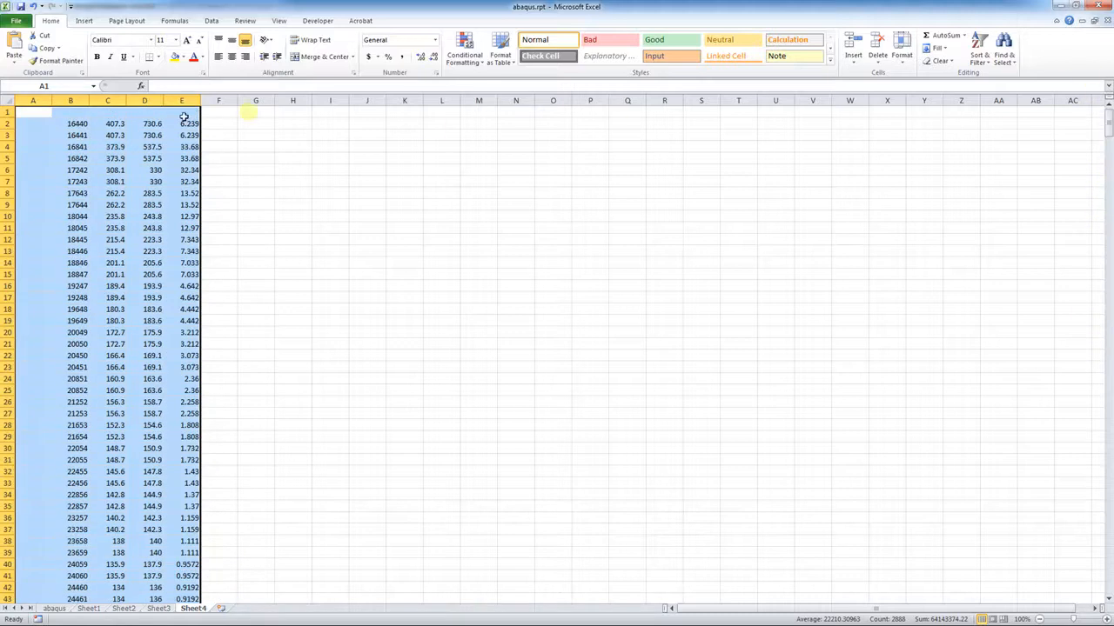
Label the stress columns s11, s22 and s12 in cells C1, D1 and E1
{"action": "left_click", "coordinate": [110, 114]}
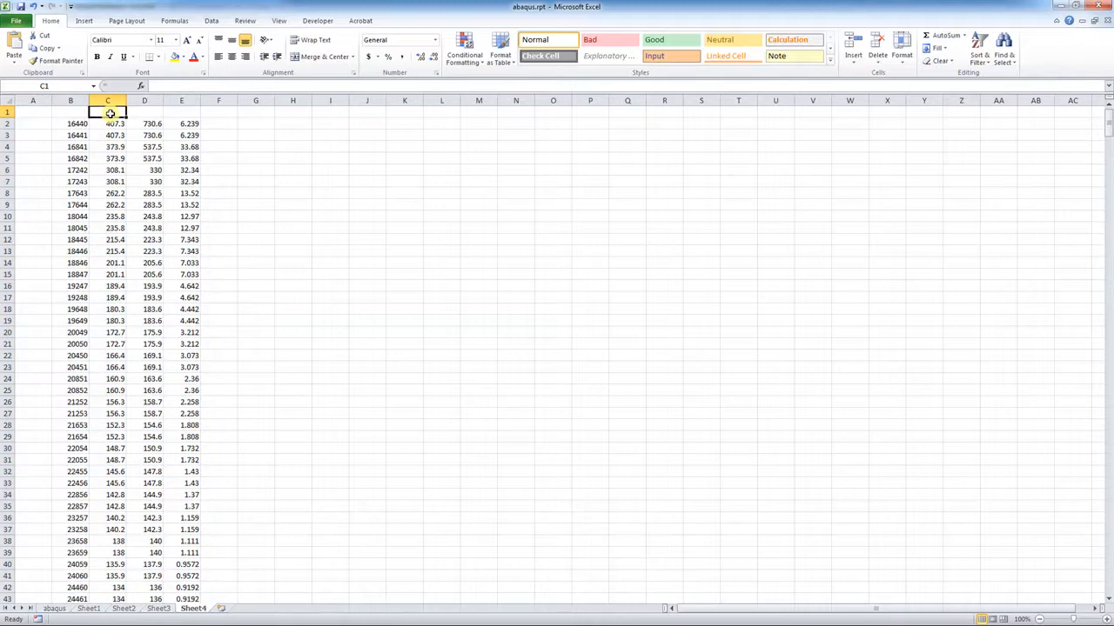
{"action": "type", "text": "s11"}
{"action": "left_click", "coordinate": [147, 112]}
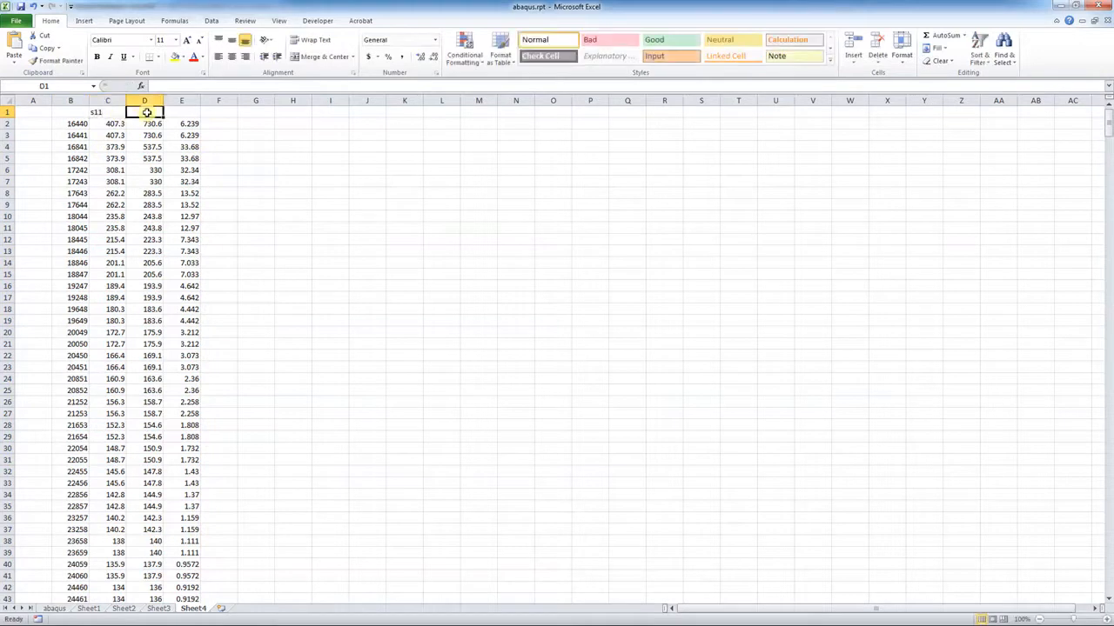
{"action": "type", "text": "s22"}
{"action": "left_click", "coordinate": [177, 115]}
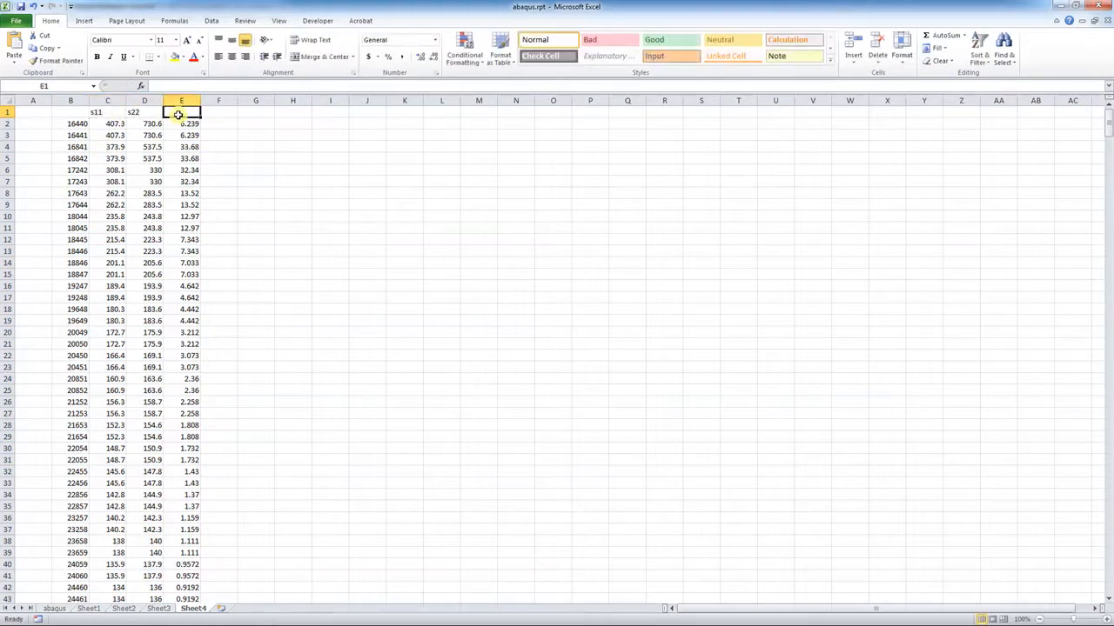
{"action": "type", "text": "s12"}
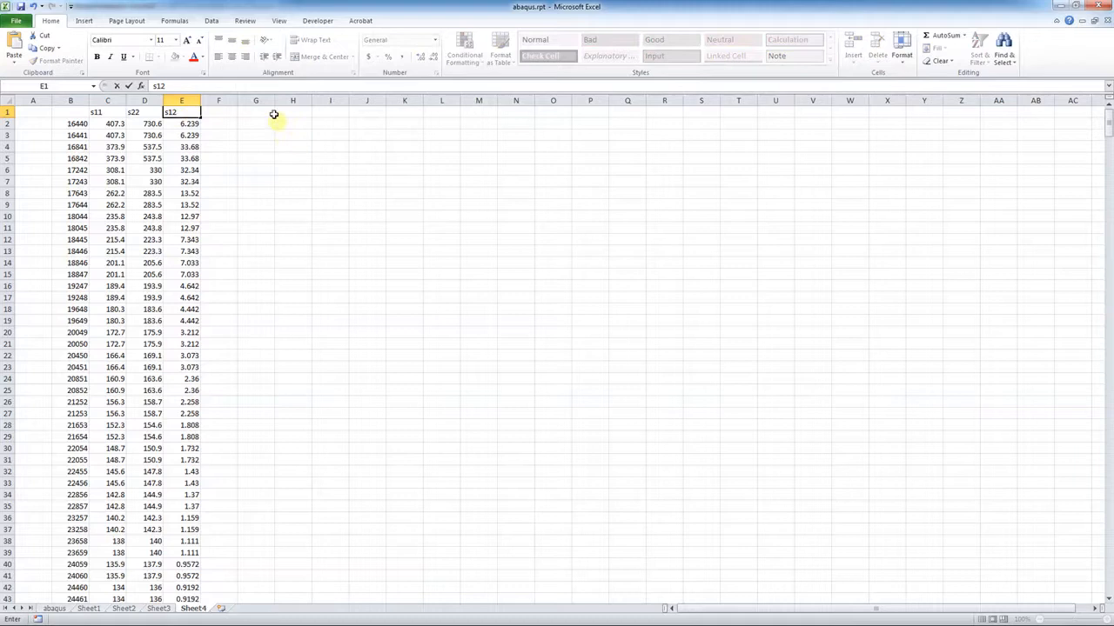
{"action": "left_click", "coordinate": [269, 112]}
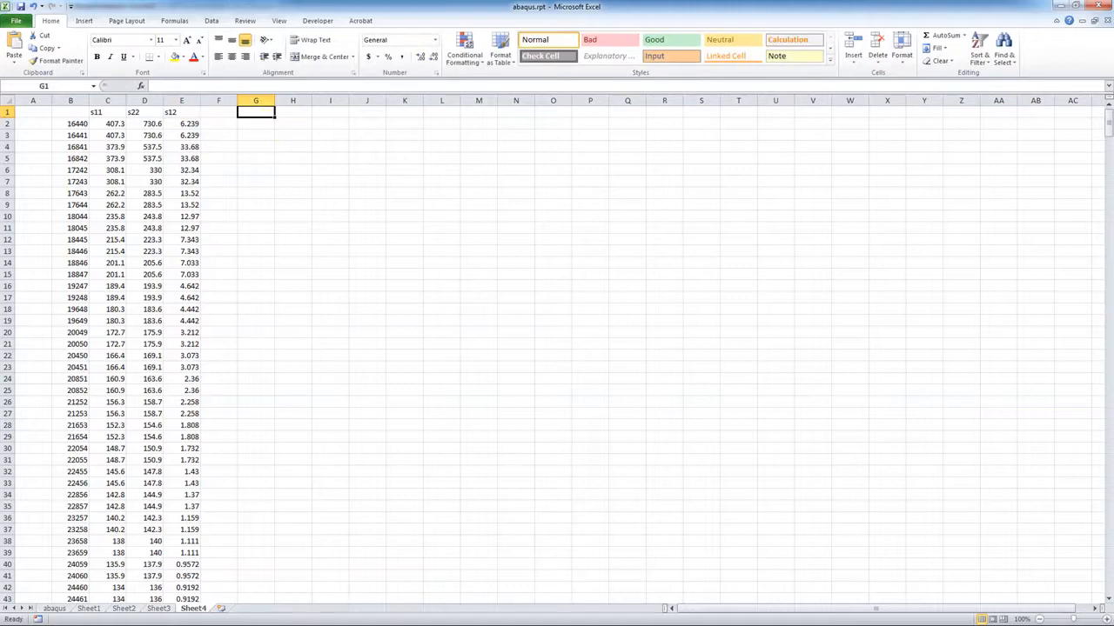
{"action": "key", "text": "alt+Tab"}
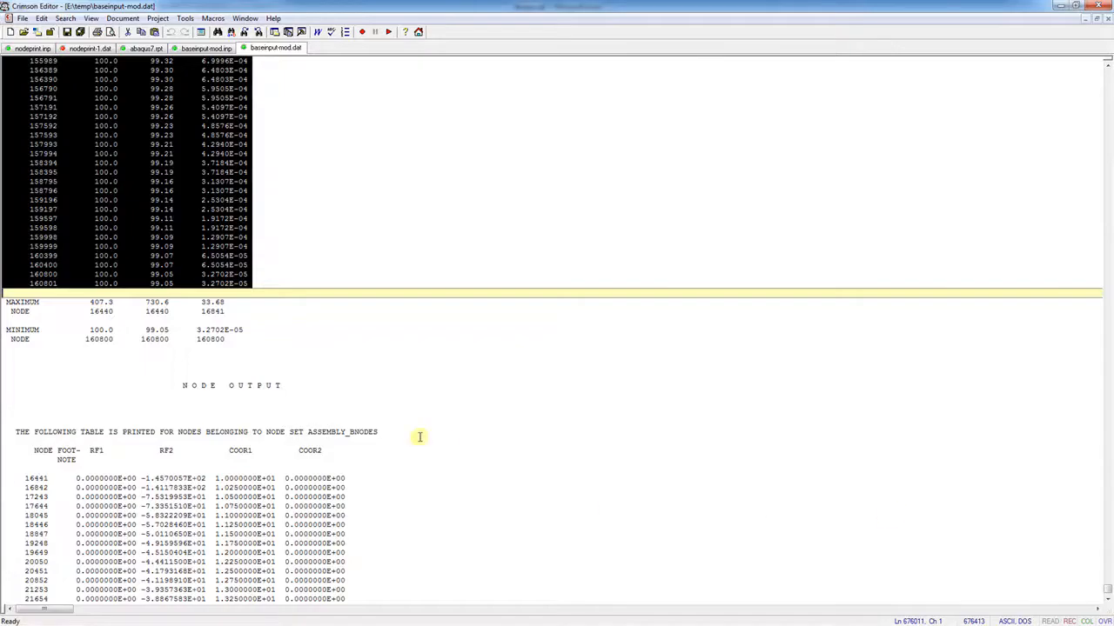
Copy the RF1, RF2, COOR1, COOR2 node output rows for nodes 16441 through 160801
{"action": "scroll", "coordinate": [419, 437], "scroll_direction": "down", "scroll_amount": 3}
{"action": "scroll", "coordinate": [420, 436], "scroll_direction": "down", "scroll_amount": 3}
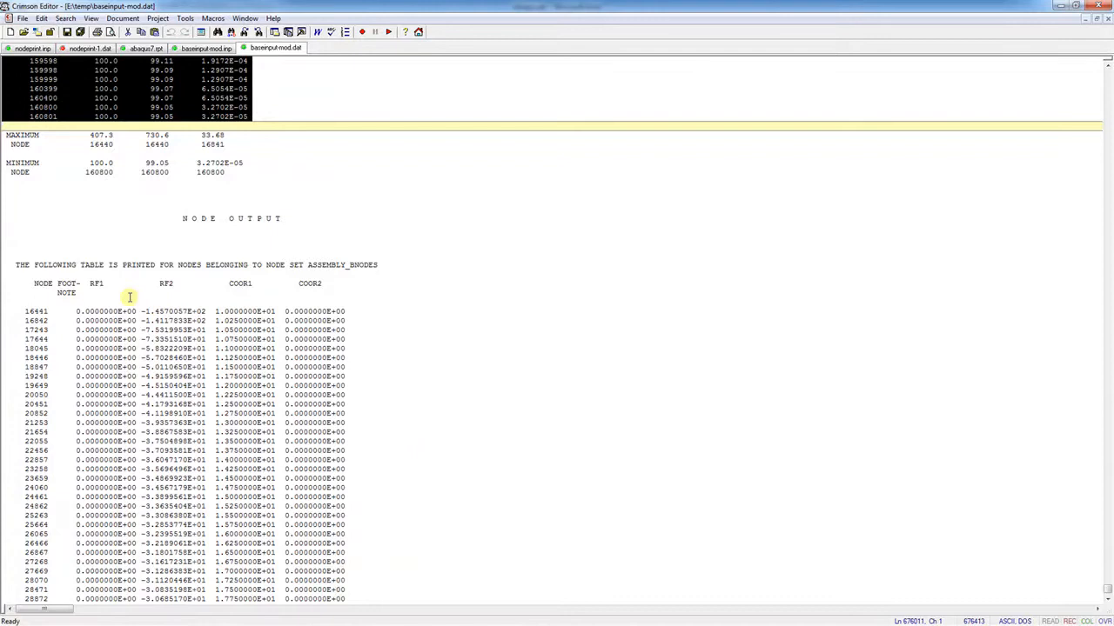
{"action": "left_click", "coordinate": [8, 301]}
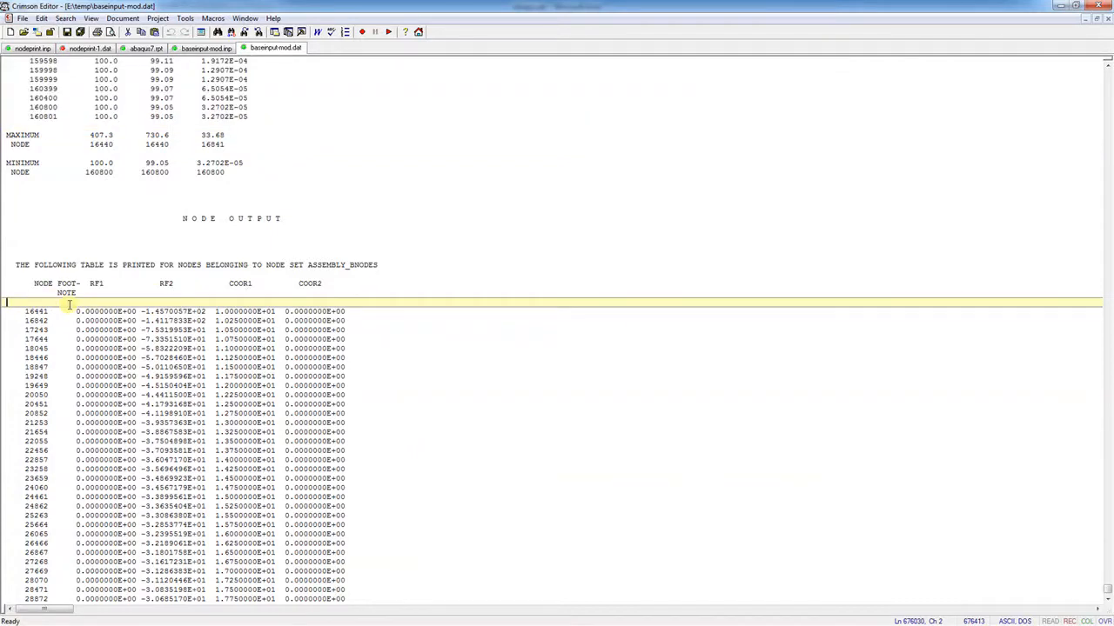
{"action": "key", "text": "shift+Page_Down"}
{"action": "key", "text": "shift+Page_Down"}
{"action": "key", "text": "shift+Page_Down"}
{"action": "key", "text": "shift+Page_Down"}
{"action": "key", "text": "shift+Page_Down"}
{"action": "key", "text": "shift+Page_Down"}
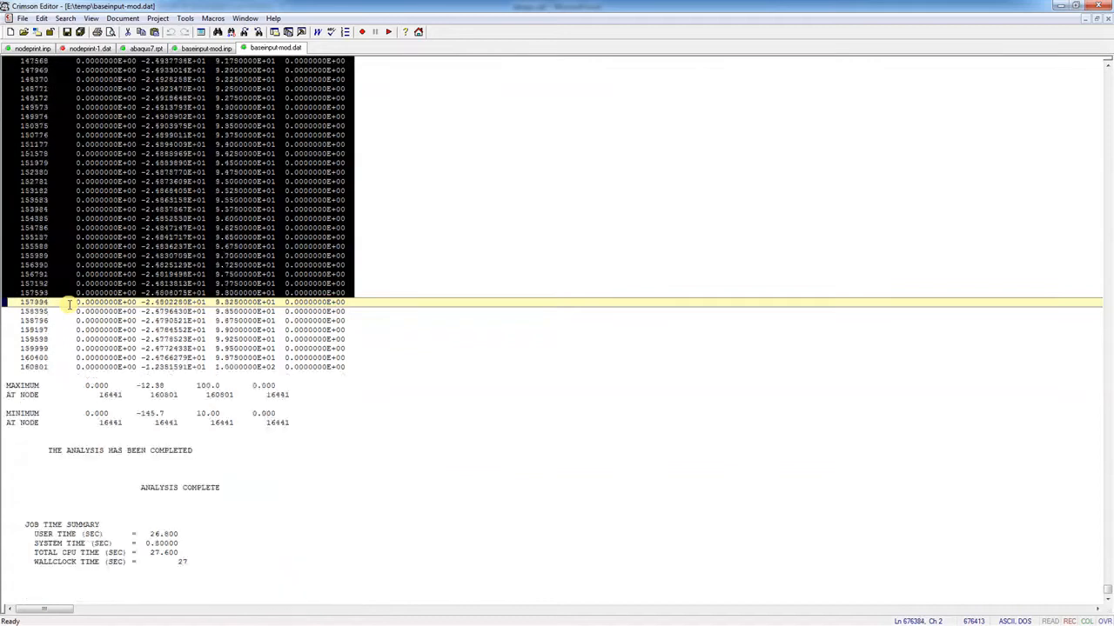
{"action": "key", "text": "shift+Page_Down"}
{"action": "key", "text": "shift+Page_Up"}
{"action": "key", "text": "shift+Down"}
{"action": "key", "text": "shift+Down"}
{"action": "key", "text": "shift+Down"}
{"action": "key", "text": "shift+Down"}
{"action": "key", "text": "shift+Down"}
{"action": "key", "text": "shift+Down"}
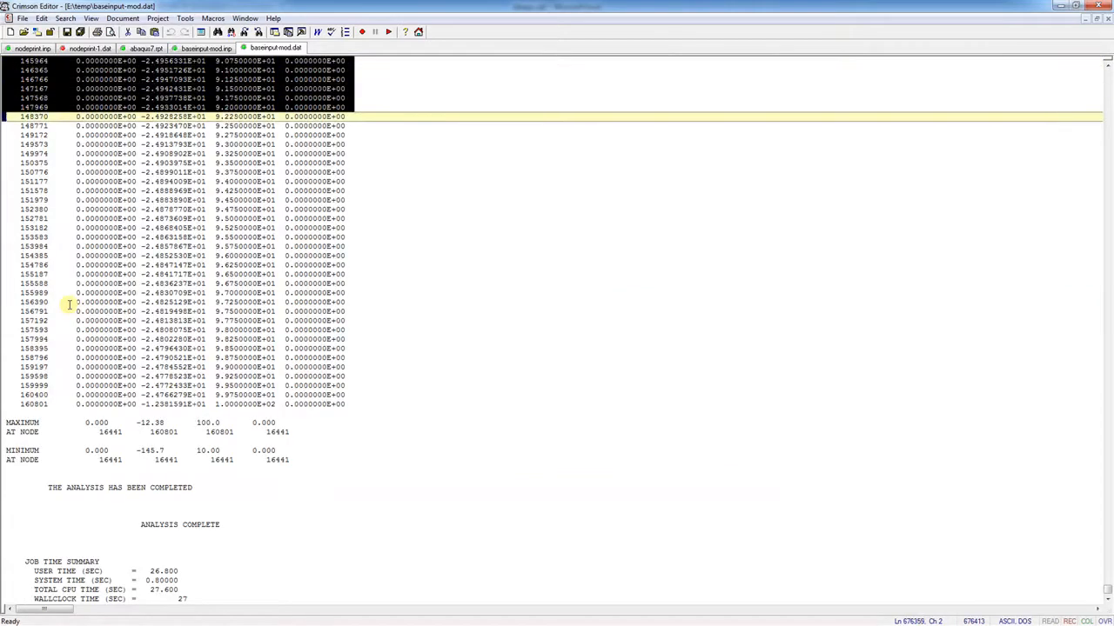
{"action": "key", "text": "shift+Down"}
{"action": "key", "text": "shift+Down"}
{"action": "key", "text": "shift+Down"}
{"action": "key", "text": "shift+Down"}
{"action": "key", "text": "shift+Down"}
{"action": "key", "text": "shift+Down"}
{"action": "key", "text": "shift+Down"}
{"action": "key", "text": "shift+Down"}
{"action": "key", "text": "shift+Down"}
{"action": "key", "text": "shift+Down"}
{"action": "key", "text": "shift+Down"}
{"action": "key", "text": "shift+Down"}
{"action": "key", "text": "shift+Down"}
{"action": "key", "text": "shift+Down"}
{"action": "key", "text": "shift+Down"}
{"action": "key", "text": "shift+Down"}
{"action": "key", "text": "shift+Down"}
{"action": "key", "text": "shift+Down"}
{"action": "key", "text": "shift+Down"}
{"action": "key", "text": "shift+Down"}
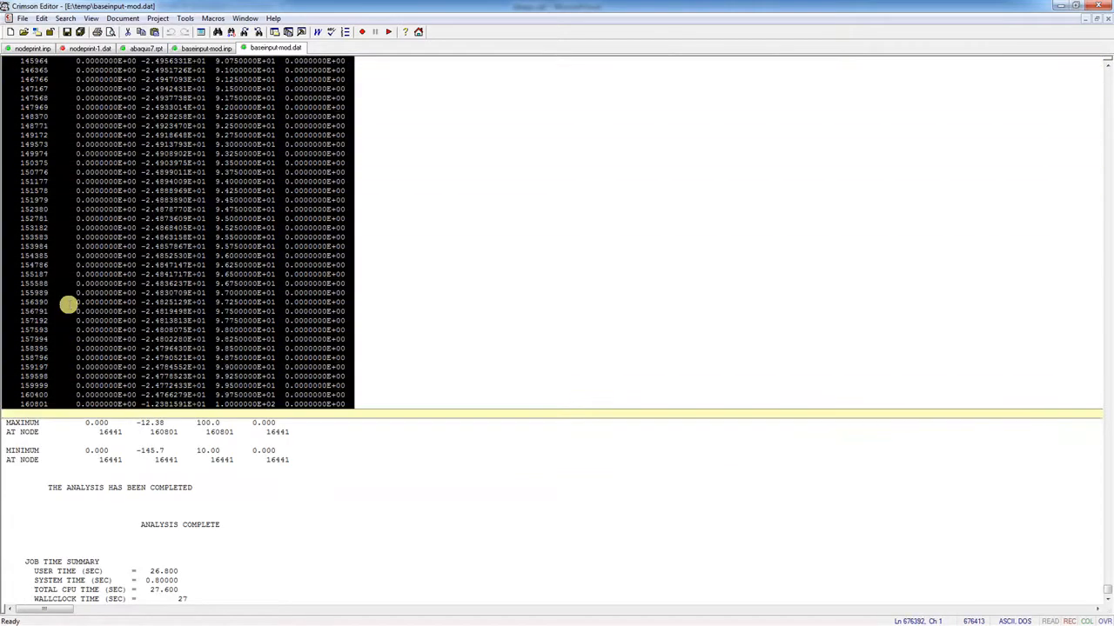
{"action": "left_click", "coordinate": [42, 18]}
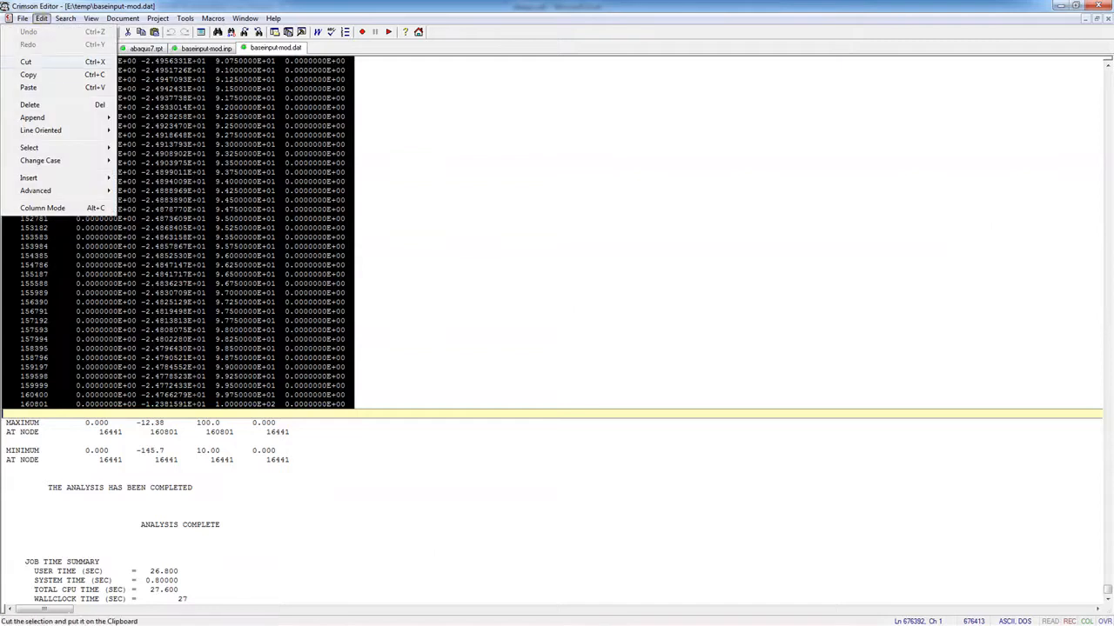
{"action": "left_click", "coordinate": [29, 75]}
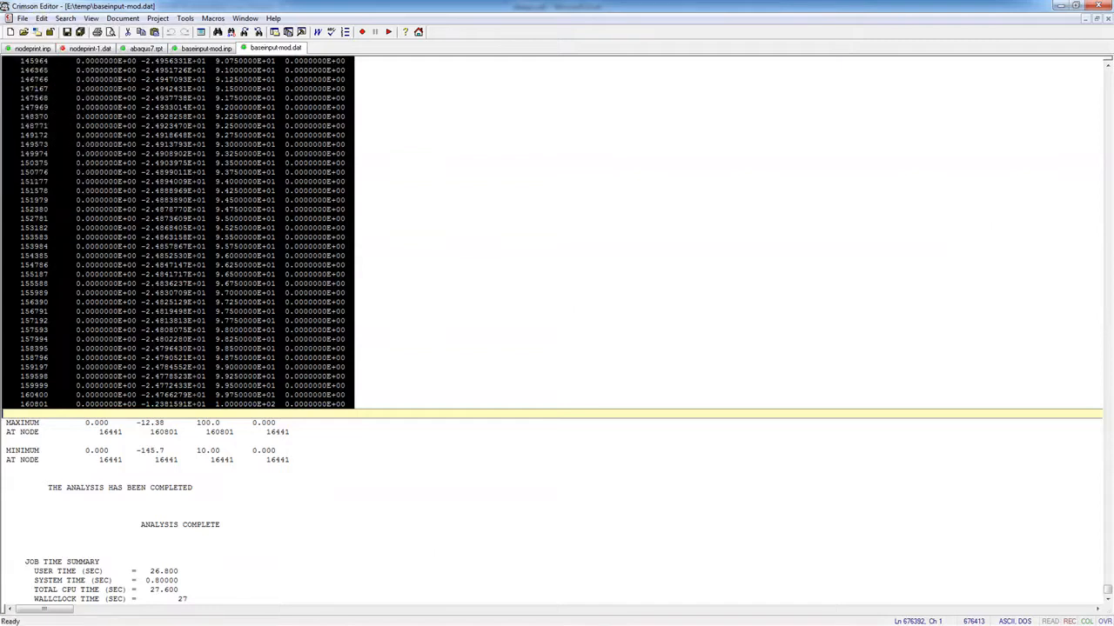
{"action": "key", "text": "alt+Tab"}
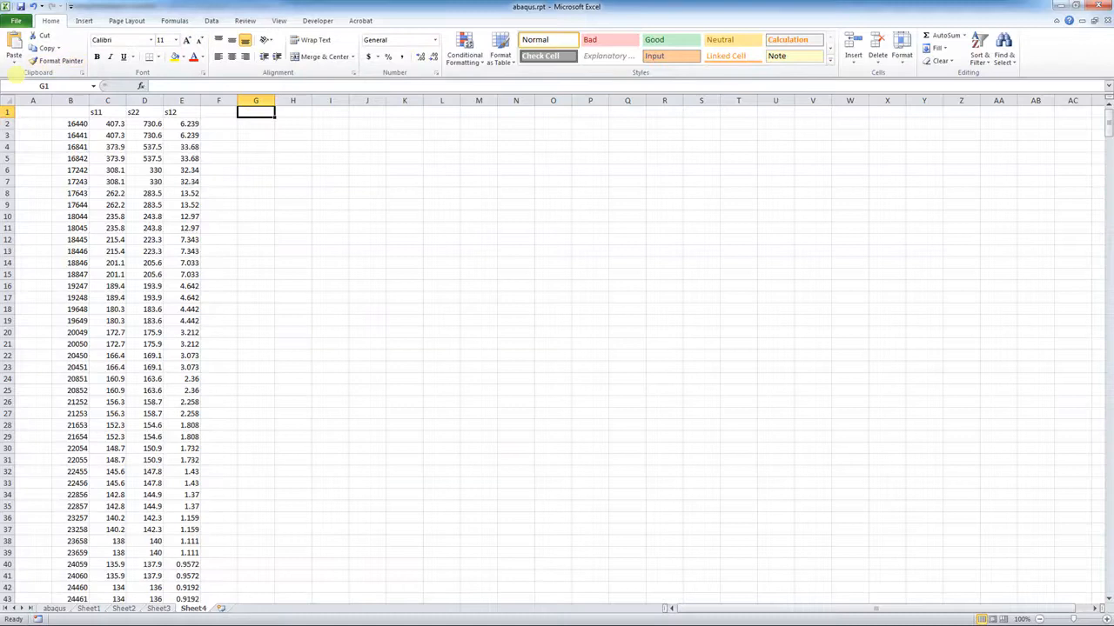
Import the copied node output into Sheet4 columns H–L as space-delimited data
{"action": "left_click", "coordinate": [14, 59]}
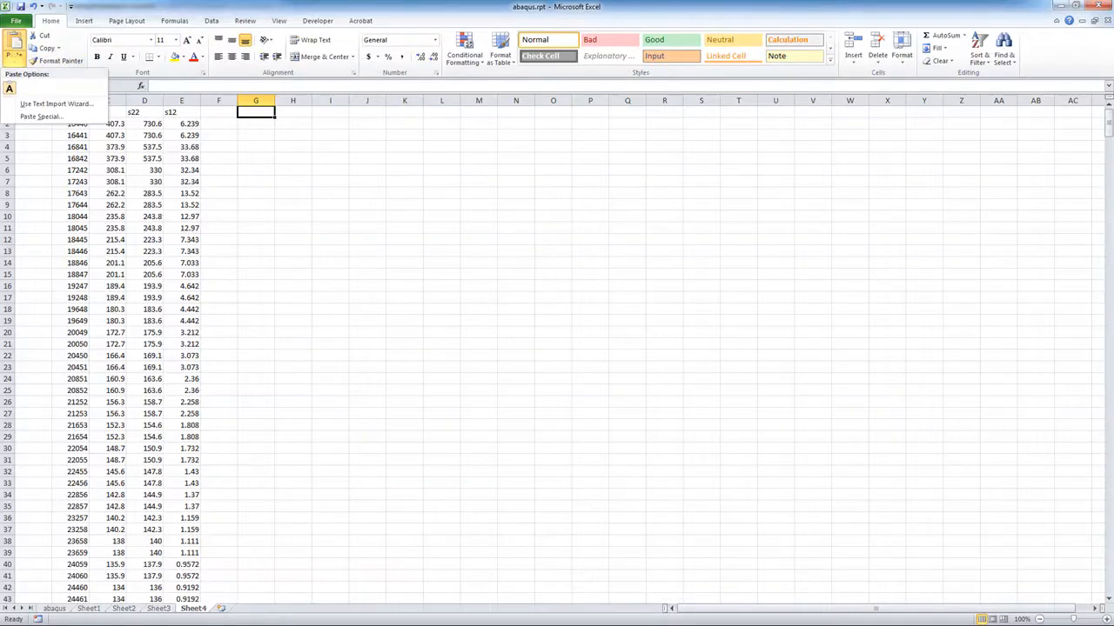
{"action": "left_click", "coordinate": [52, 104]}
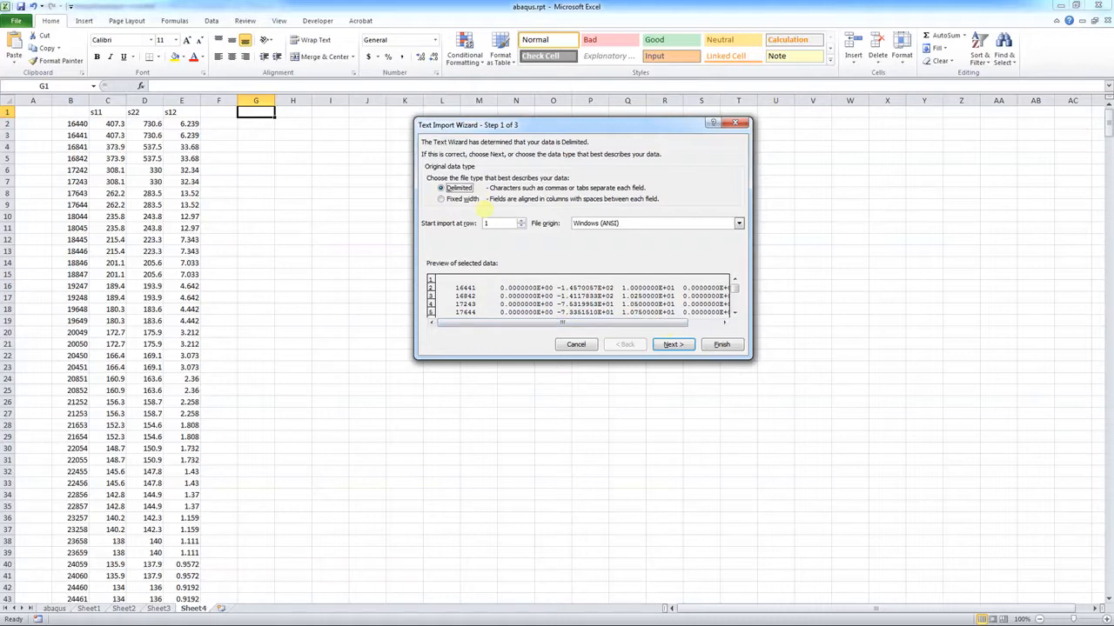
{"action": "left_click", "coordinate": [673, 344]}
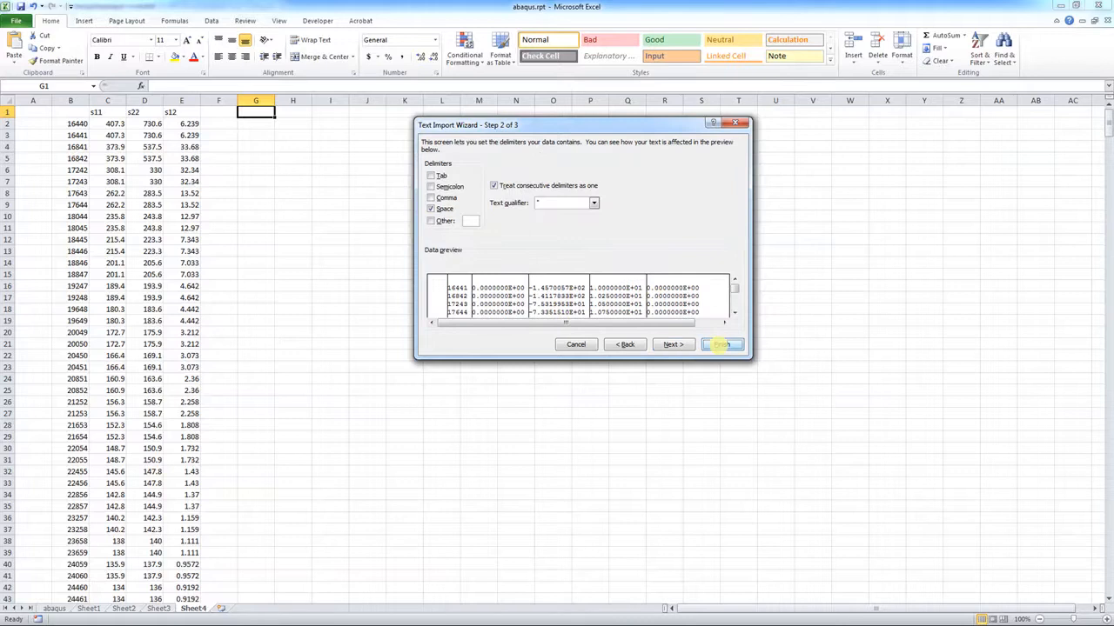
{"action": "left_click", "coordinate": [722, 344]}
{"action": "left_click", "coordinate": [330, 123]}
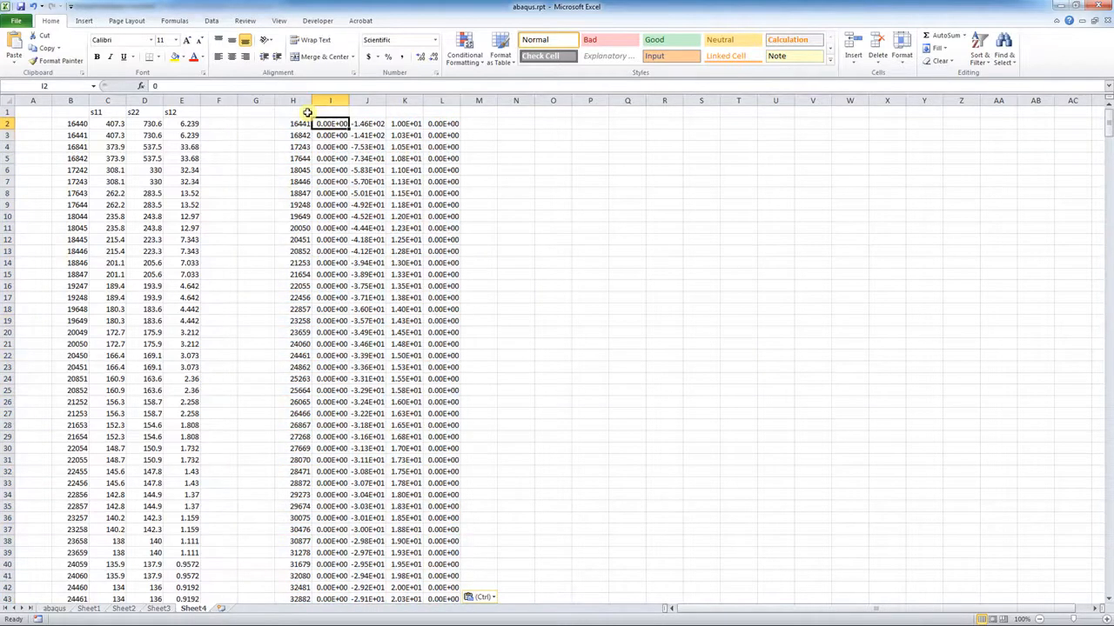
{"action": "left_click", "coordinate": [307, 113]}
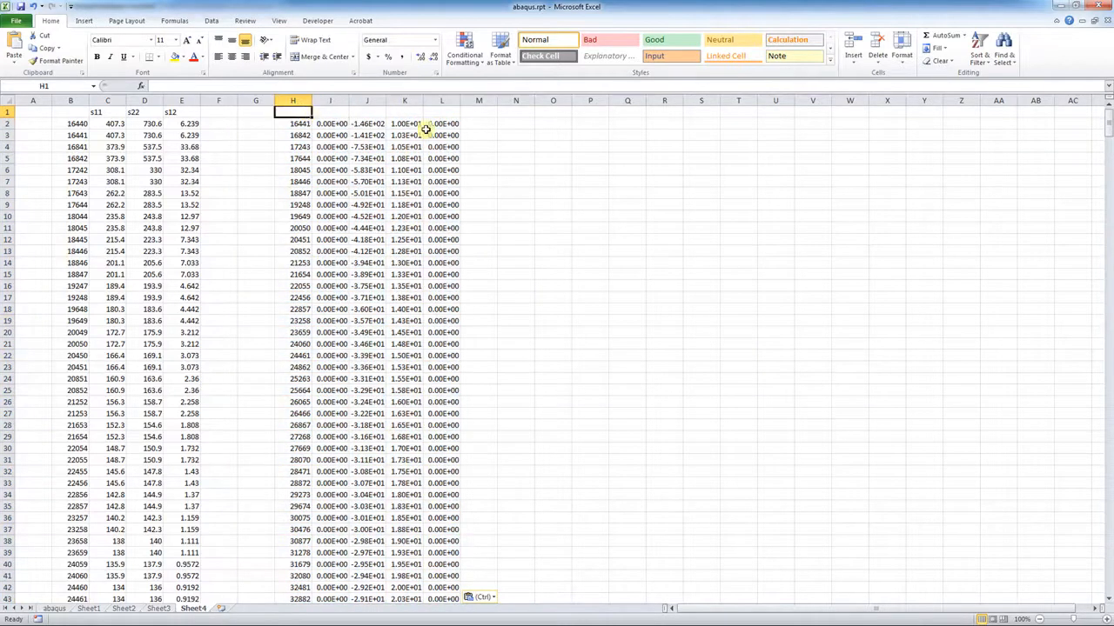
Head the node number column 'node' in H1 and the coordinate column 'x' in K1
{"action": "type", "text": "node"}
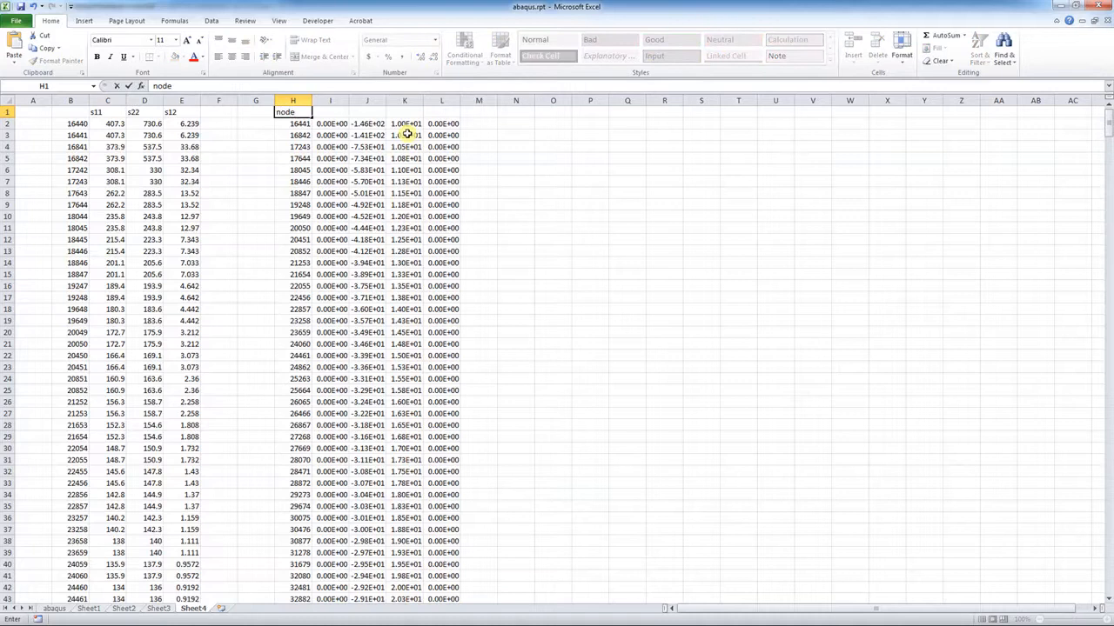
{"action": "key", "text": "Tab"}
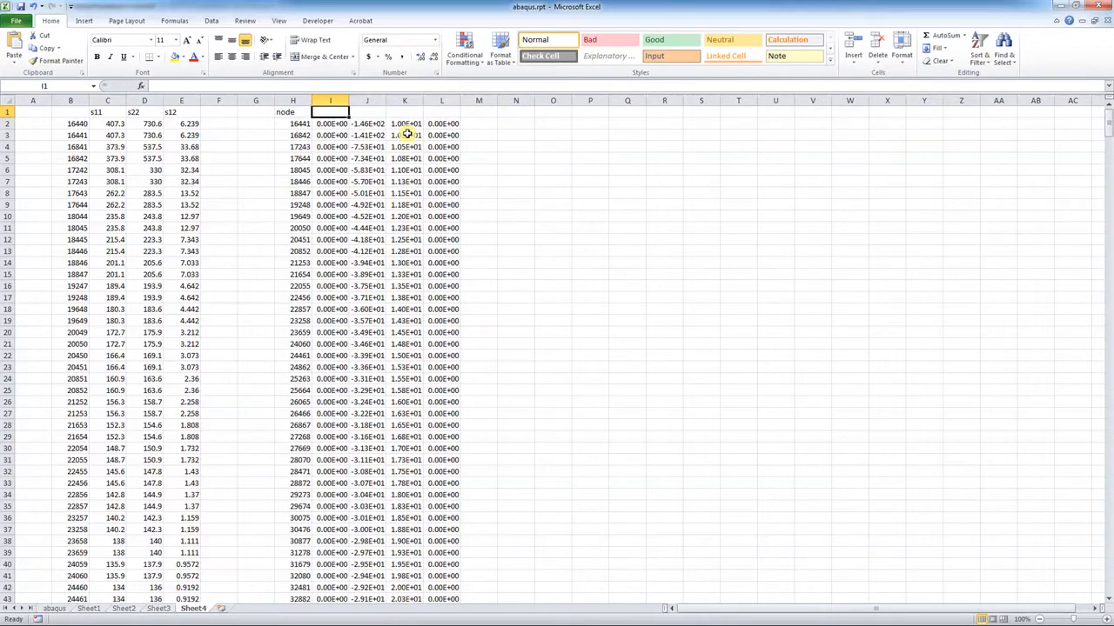
{"action": "key", "text": "Tab"}
{"action": "key", "text": "Tab"}
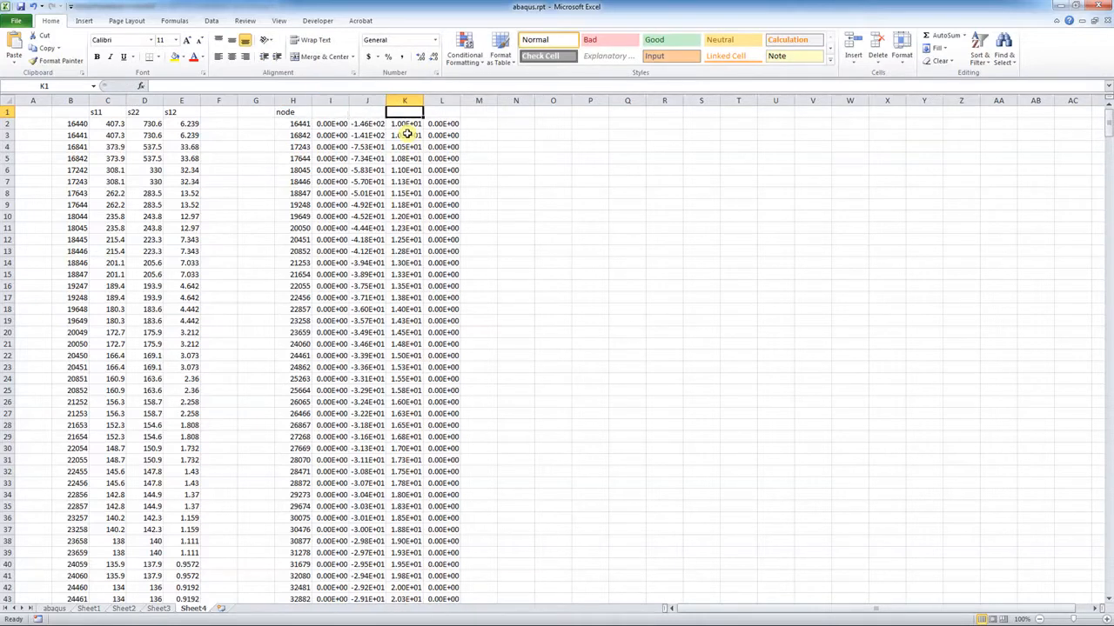
{"action": "type", "text": "x"}
{"action": "key", "text": "Return"}
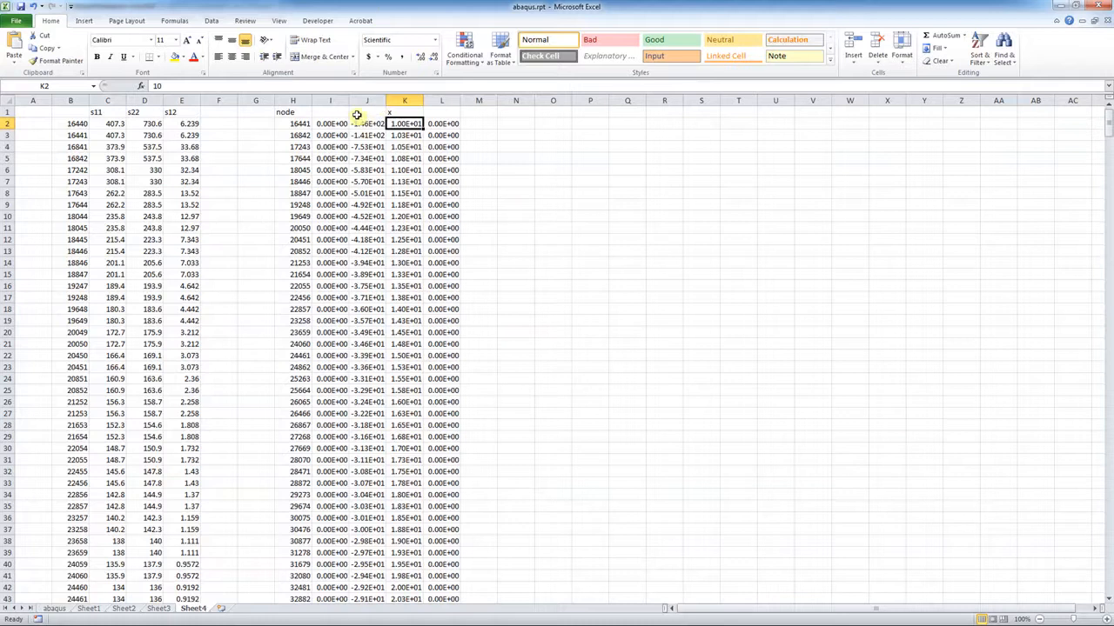
Delete the zero-filled columns I, J and L, leaving node and x in columns H and I
{"action": "left_click", "coordinate": [333, 101]}
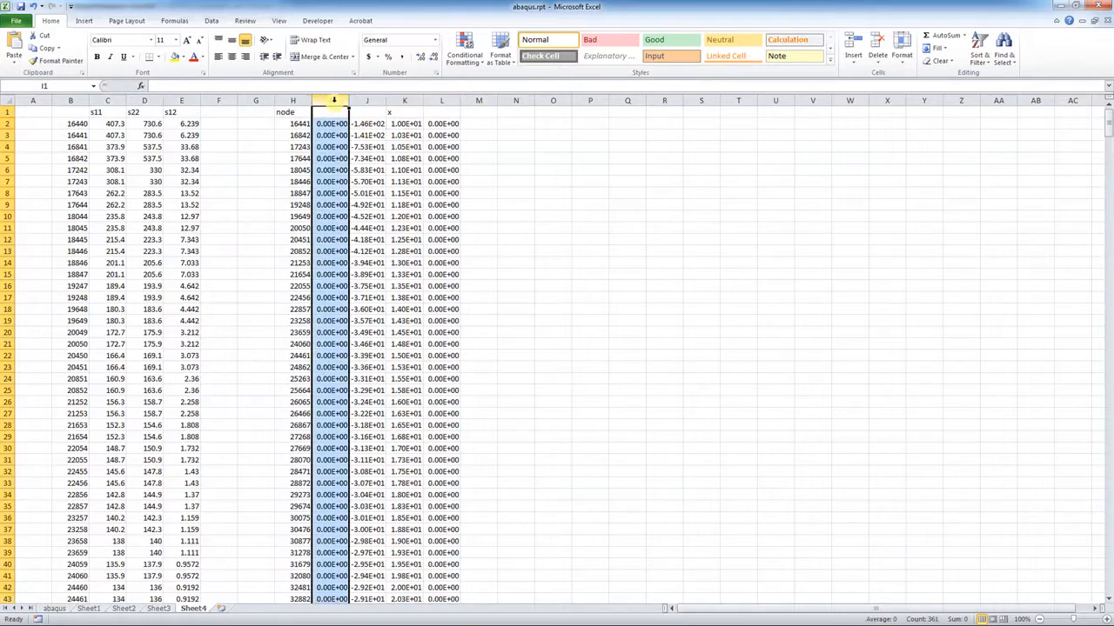
{"action": "left_click_drag", "start_coordinate": [333, 101], "coordinate": [369, 101]}
{"action": "left_click", "coordinate": [441, 99], "text": "ctrl"}
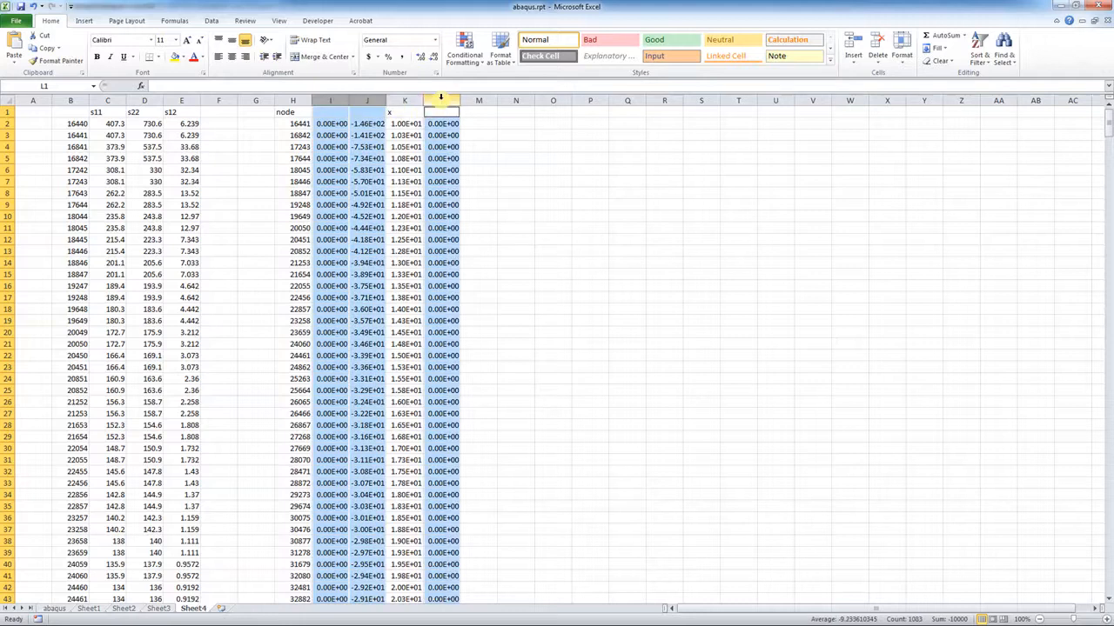
{"action": "right_click", "coordinate": [441, 98]}
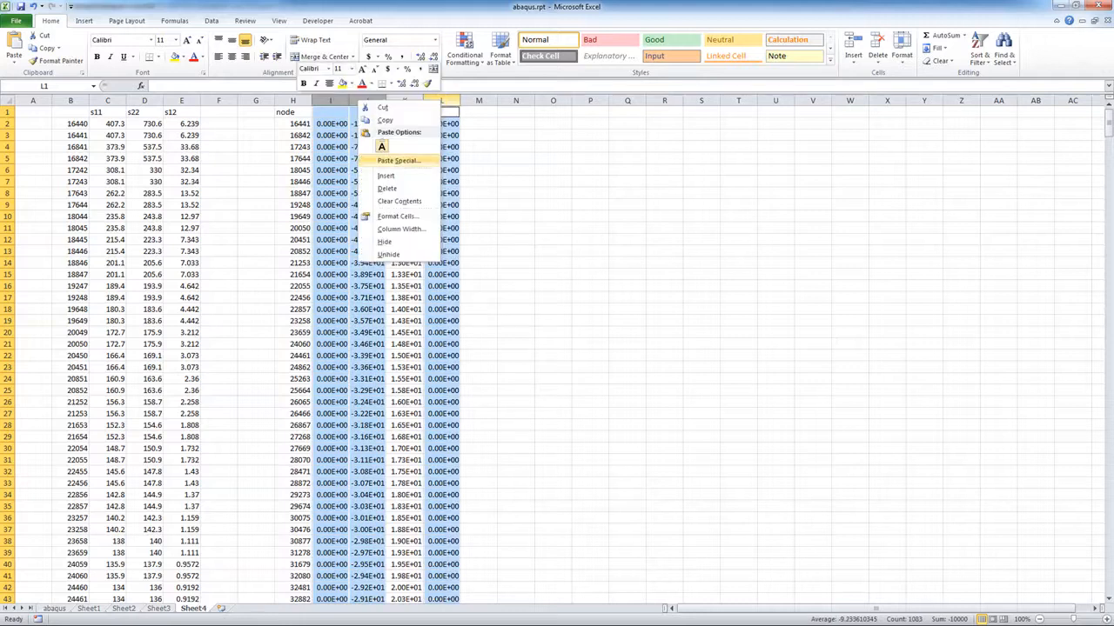
{"action": "left_click", "coordinate": [389, 188]}
{"action": "left_click", "coordinate": [389, 188]}
{"action": "left_click", "coordinate": [515, 181]}
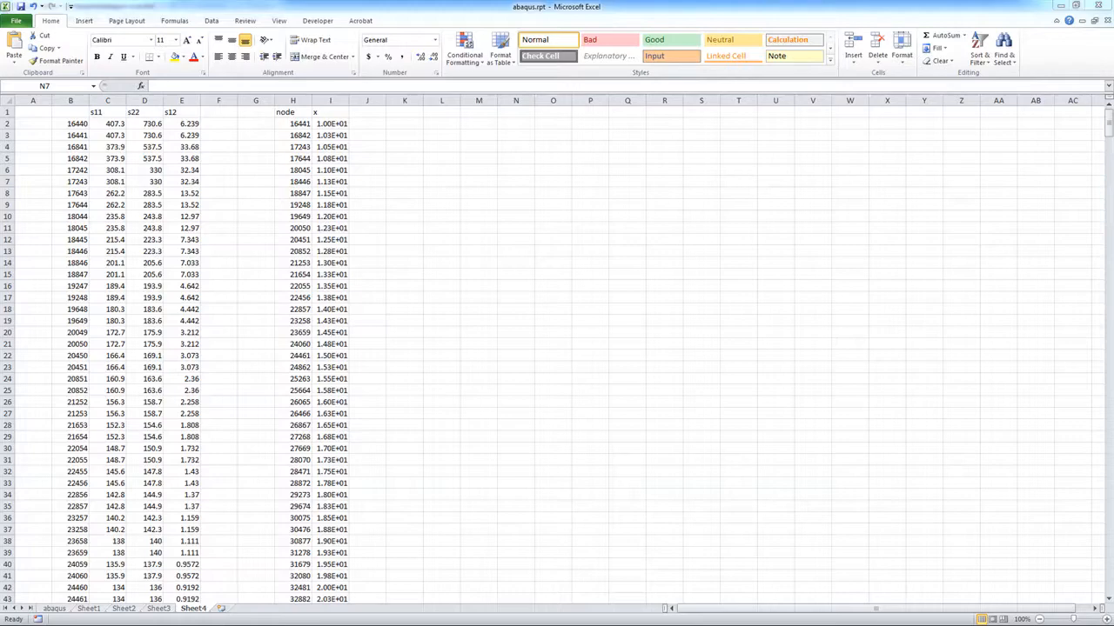
{"action": "key", "text": "alt+Tab"}
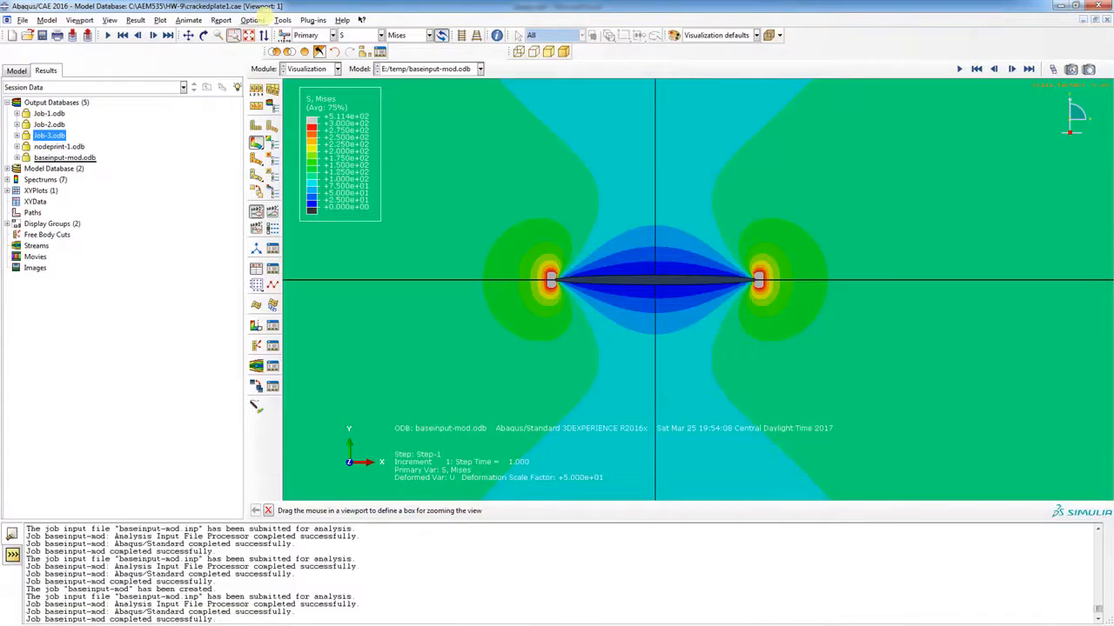
Turn off XZ and YZ mirroring in ODB Display Options and zoom onto the crack edge
{"action": "left_click", "coordinate": [109, 20]}
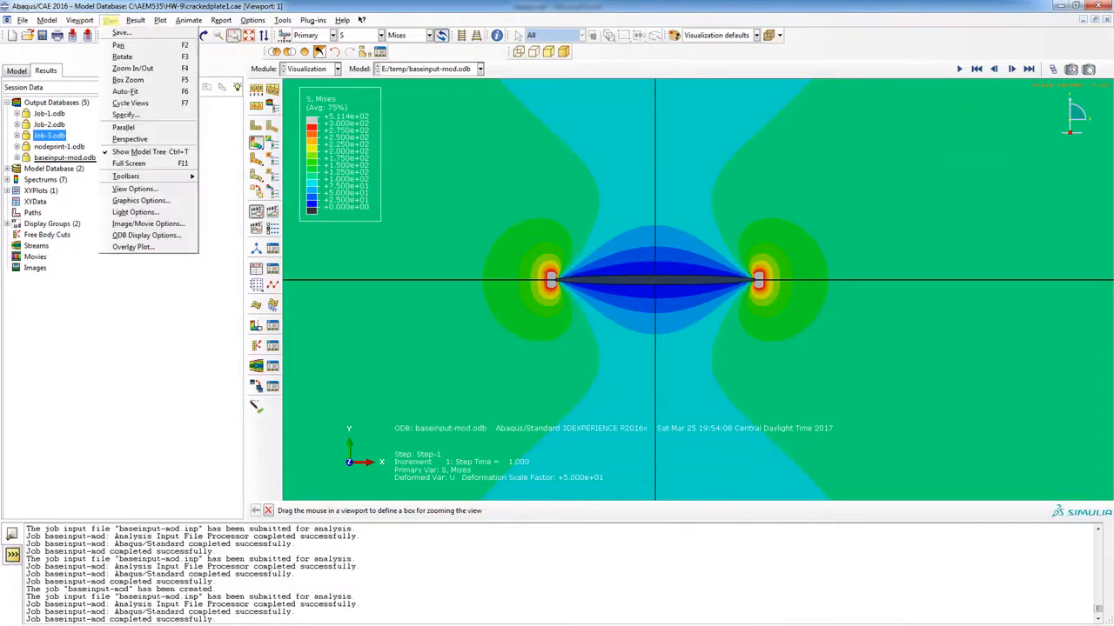
{"action": "left_click", "coordinate": [139, 235]}
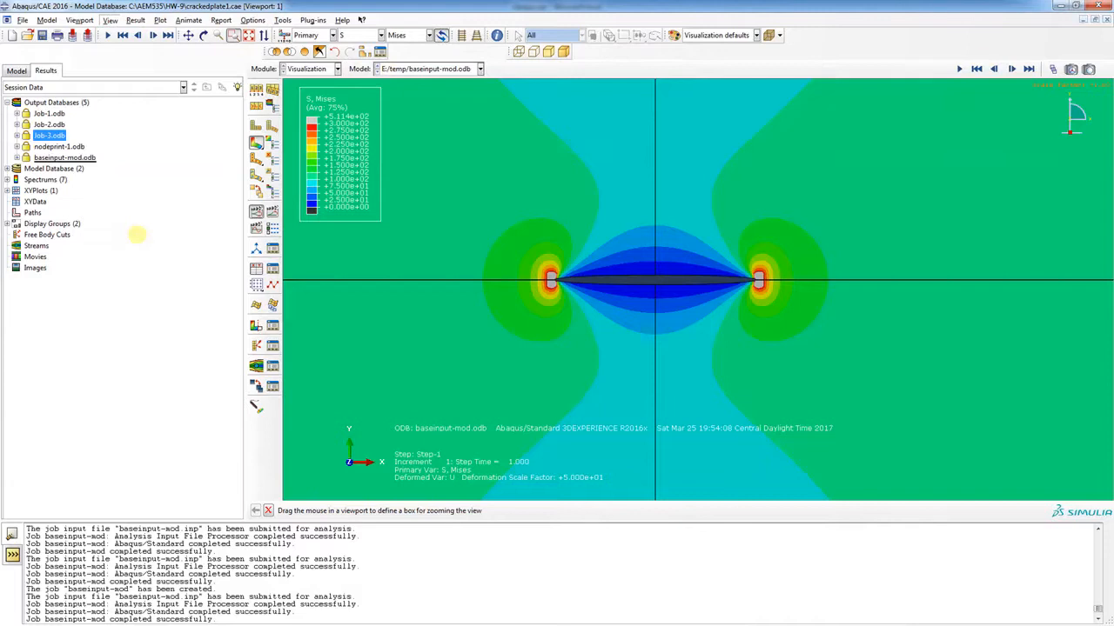
{"action": "left_click", "coordinate": [155, 235]}
{"action": "left_click", "coordinate": [178, 235]}
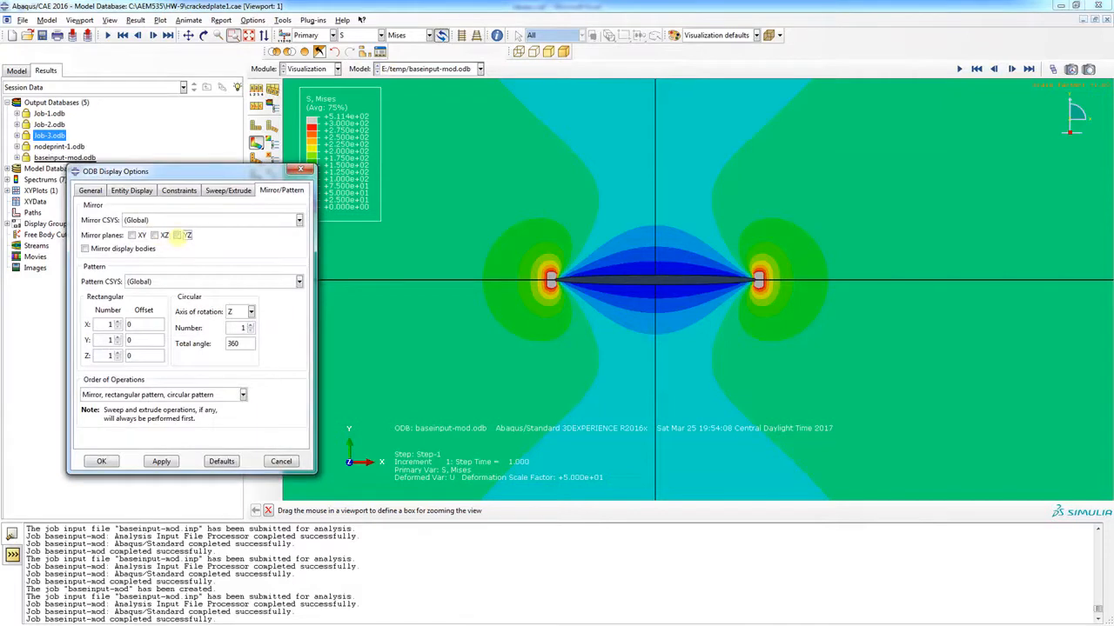
{"action": "left_click", "coordinate": [161, 461]}
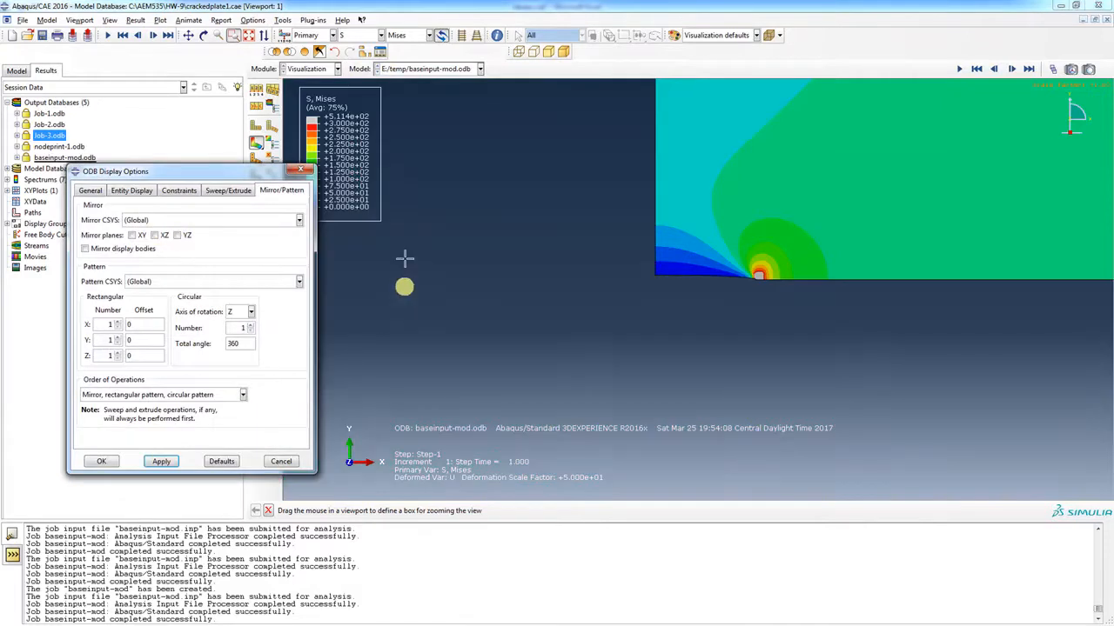
{"action": "left_click", "coordinate": [249, 34]}
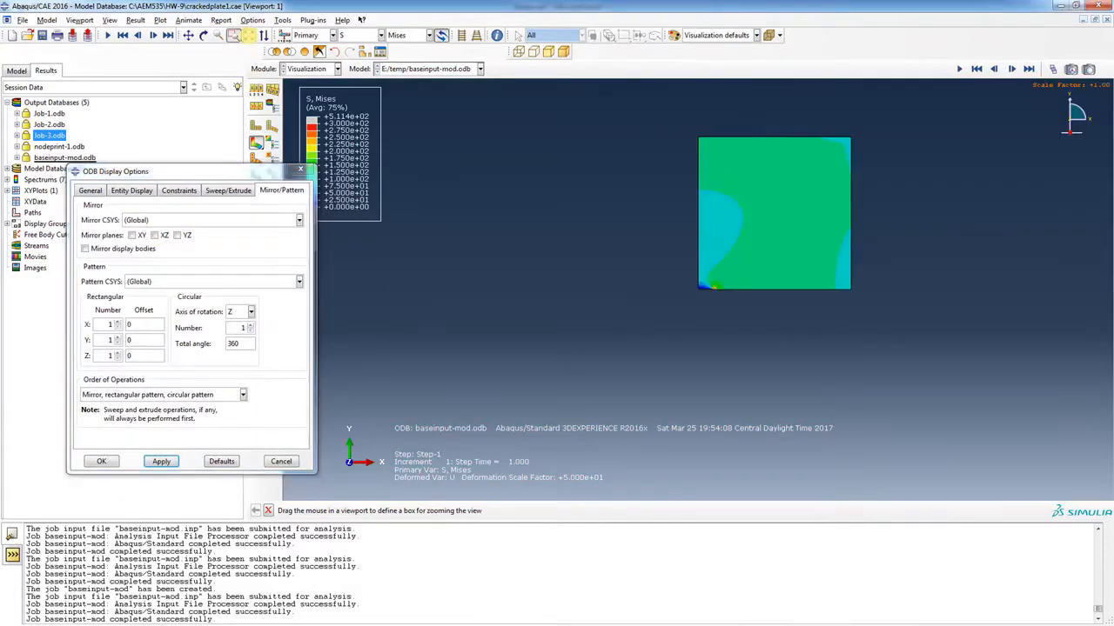
{"action": "left_click_drag", "start_coordinate": [683, 264], "coordinate": [863, 305]}
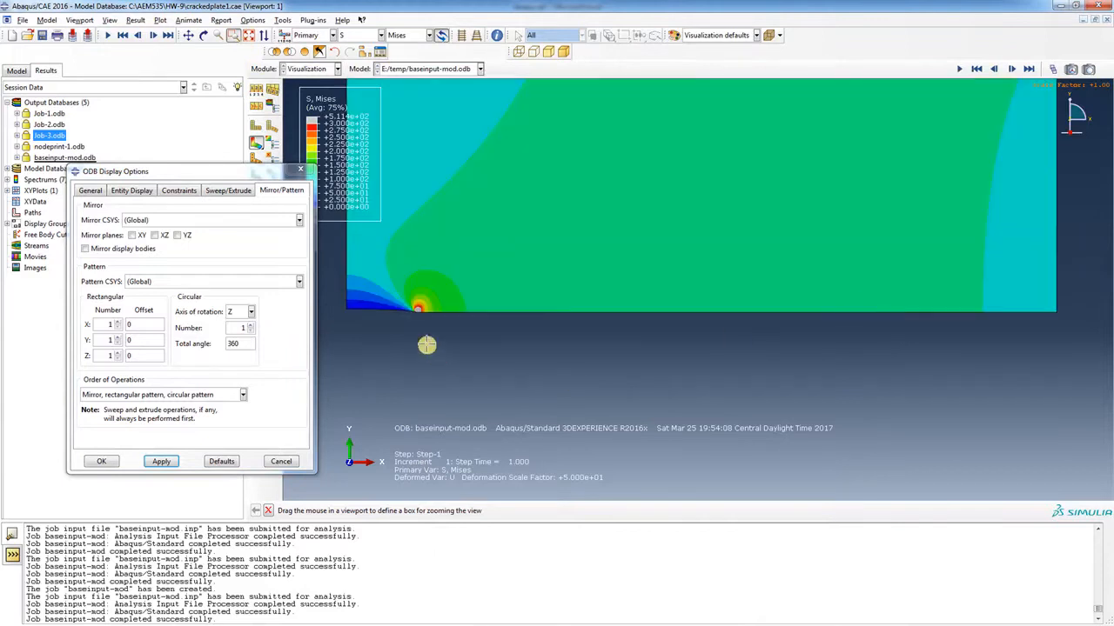
{"action": "left_click", "coordinate": [300, 170]}
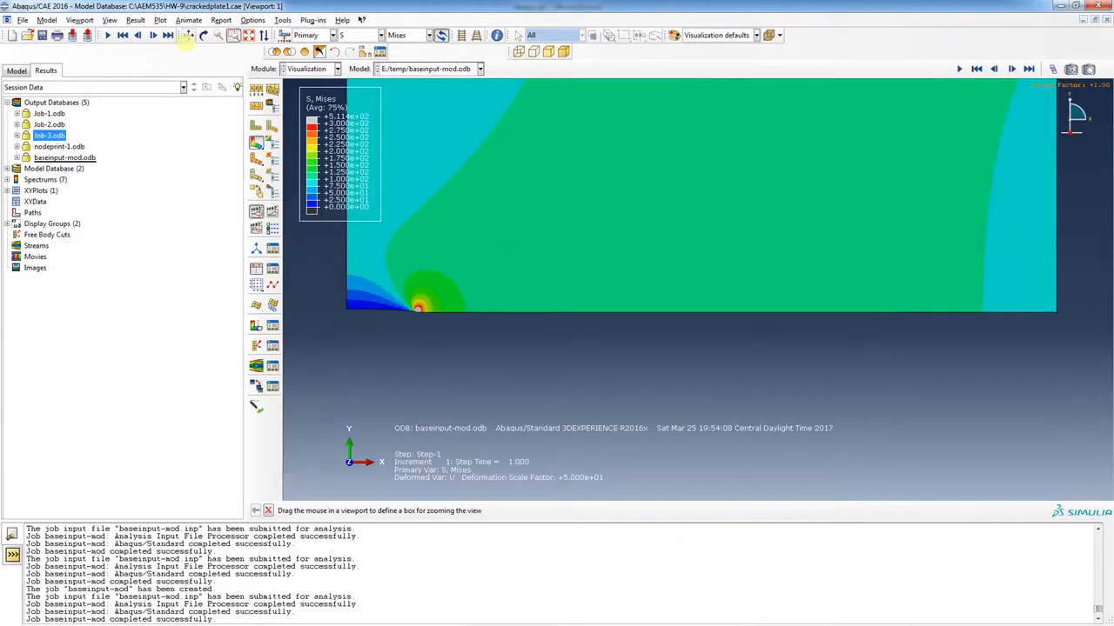
{"action": "left_click", "coordinate": [282, 19]}
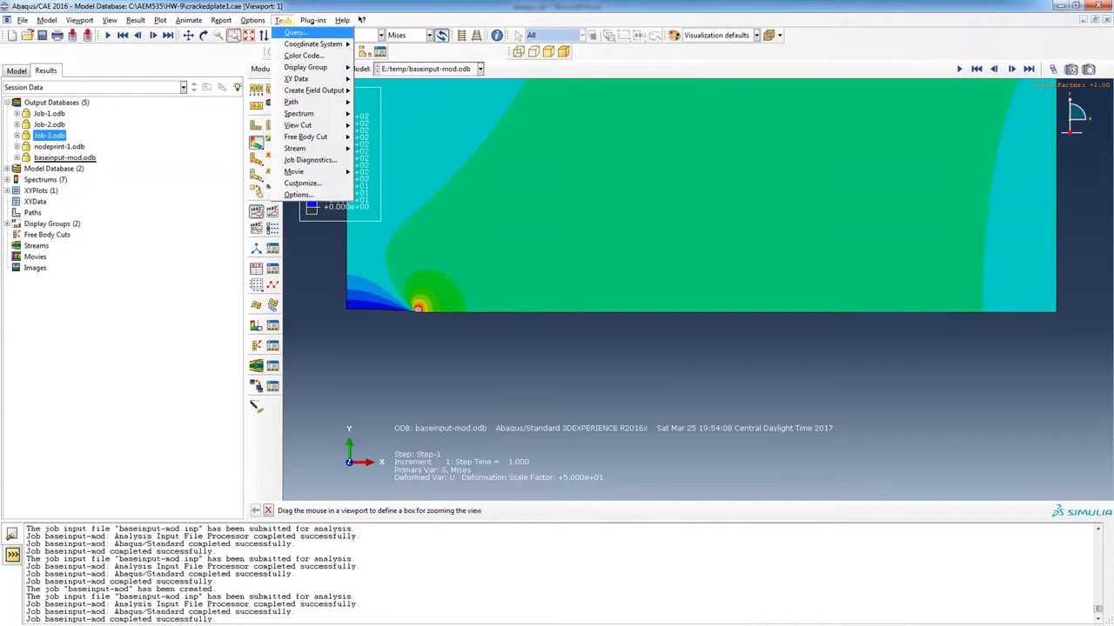
Set Probe Values to report S22 at nodes and switch the contour plot from Mises to S22
{"action": "left_click", "coordinate": [296, 33]}
{"action": "left_click", "coordinate": [222, 224]}
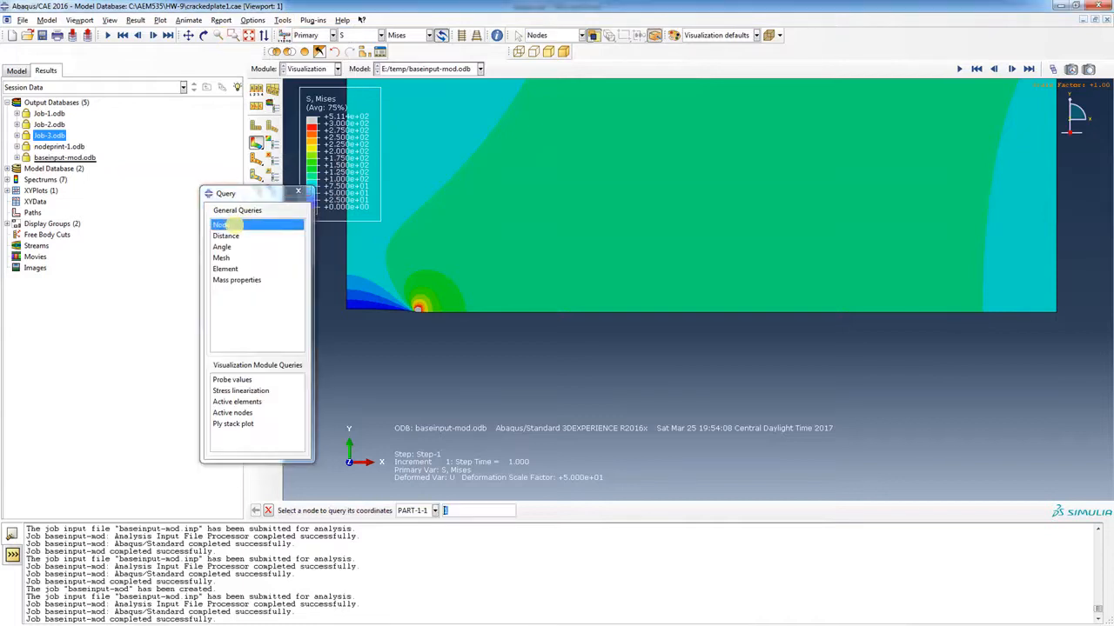
{"action": "left_click", "coordinate": [233, 381]}
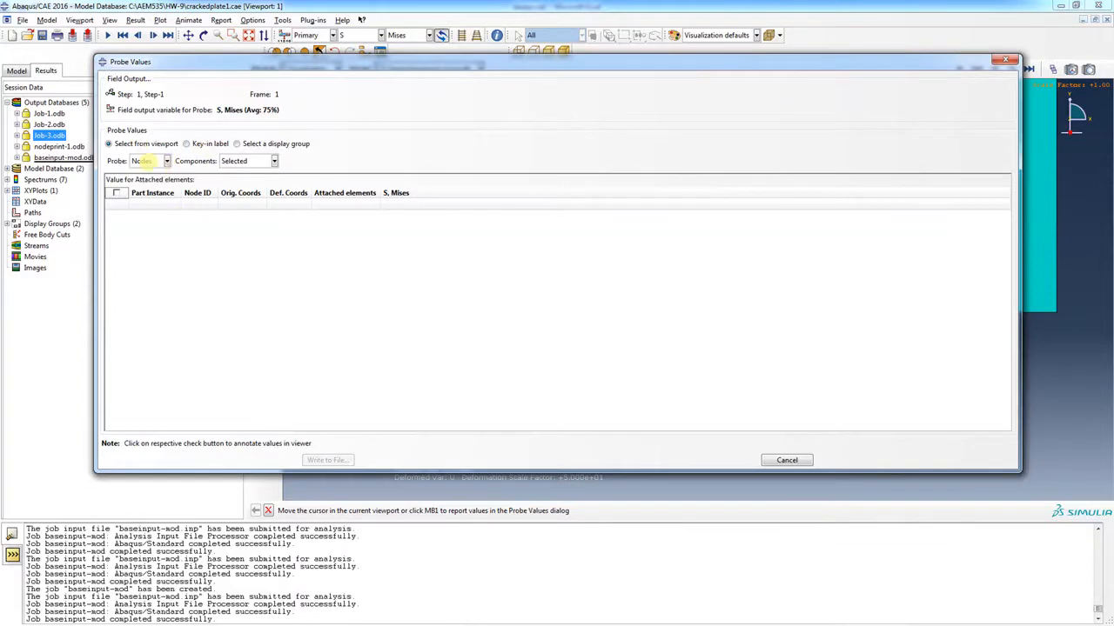
{"action": "left_click", "coordinate": [110, 110]}
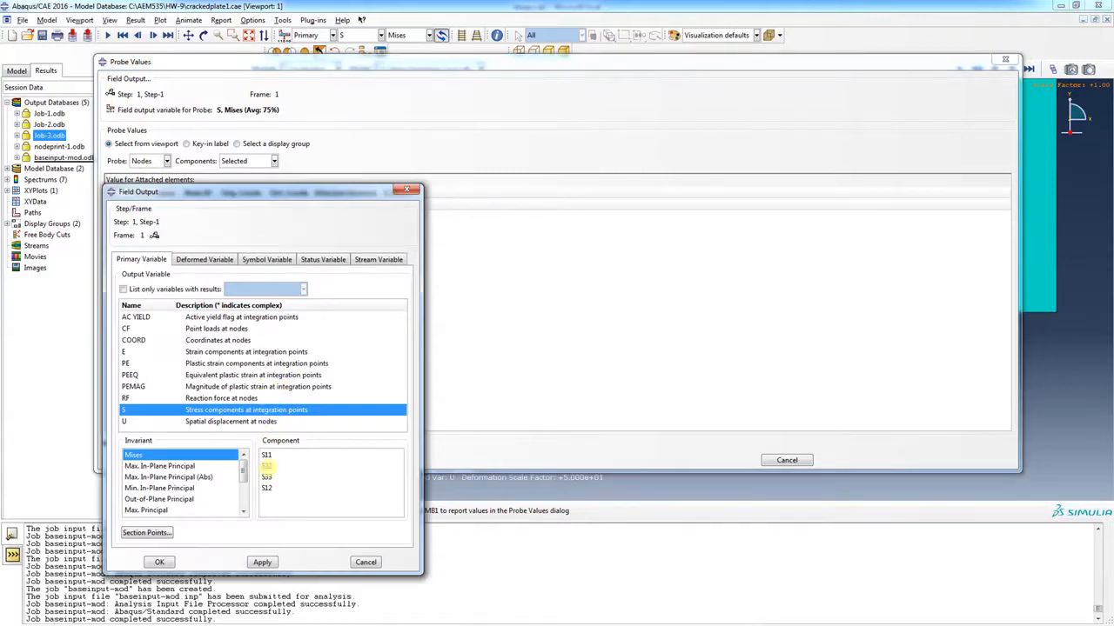
{"action": "left_click", "coordinate": [266, 467]}
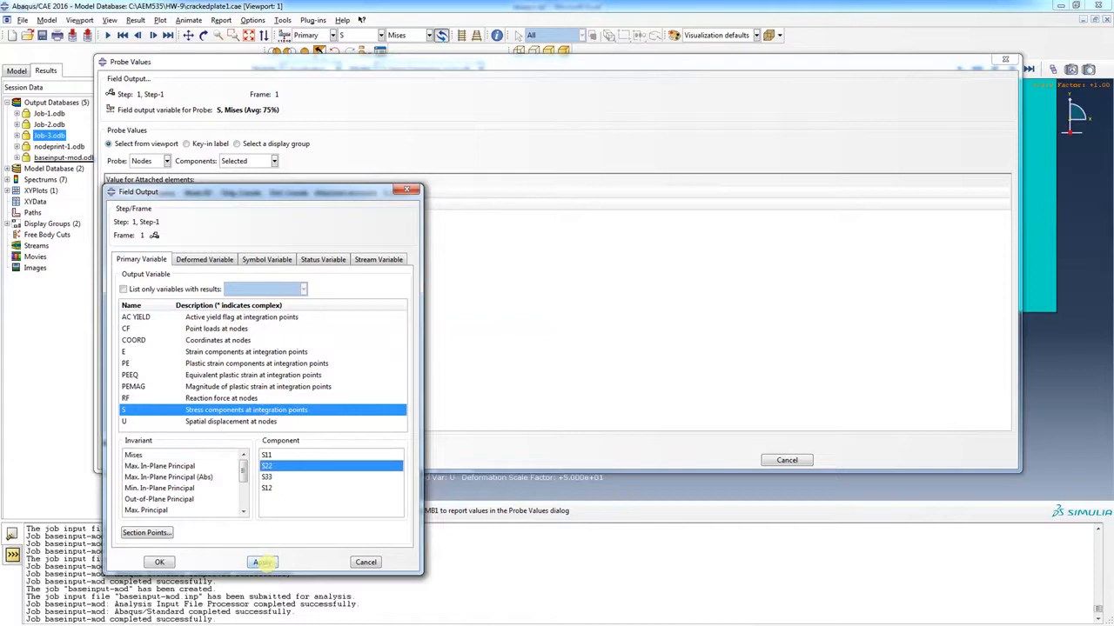
{"action": "left_click", "coordinate": [262, 562]}
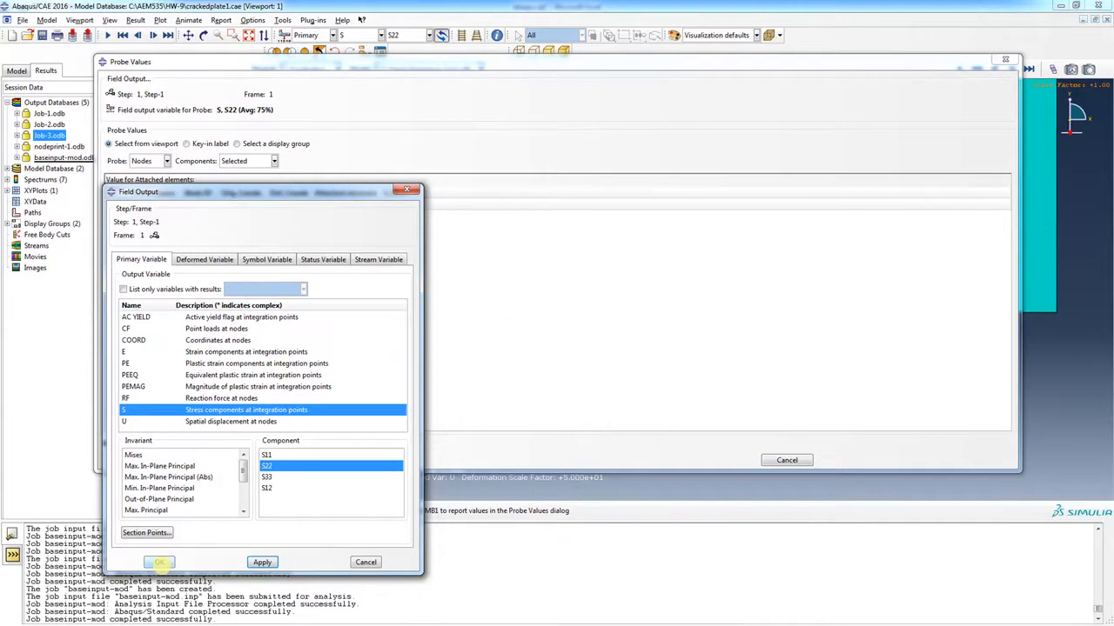
{"action": "left_click", "coordinate": [159, 562]}
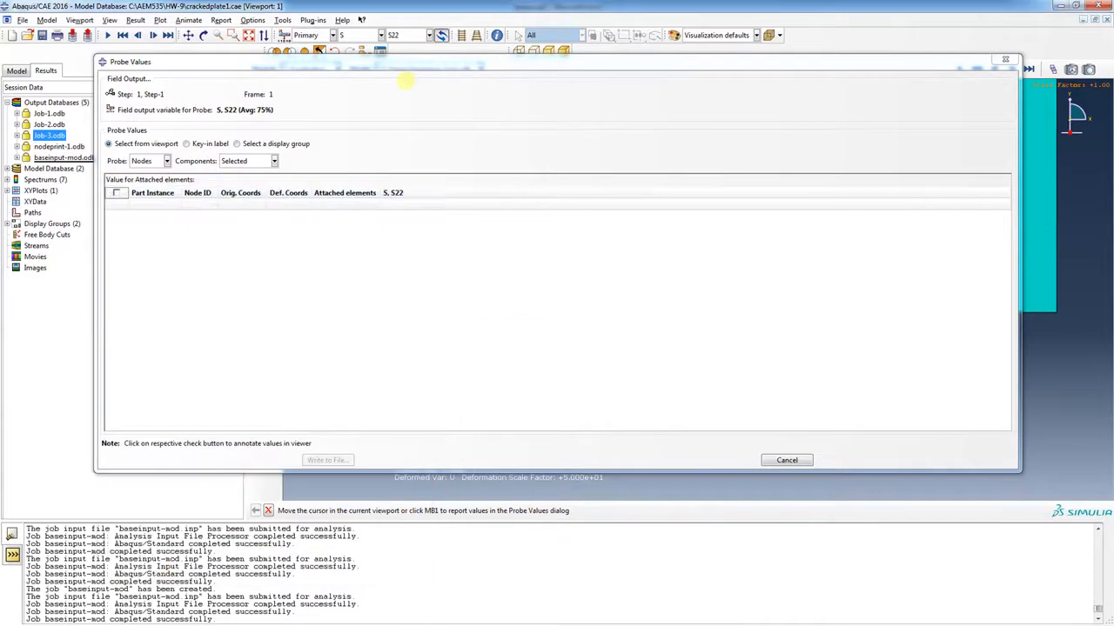
{"action": "left_click_drag", "start_coordinate": [400, 71], "coordinate": [414, 334]}
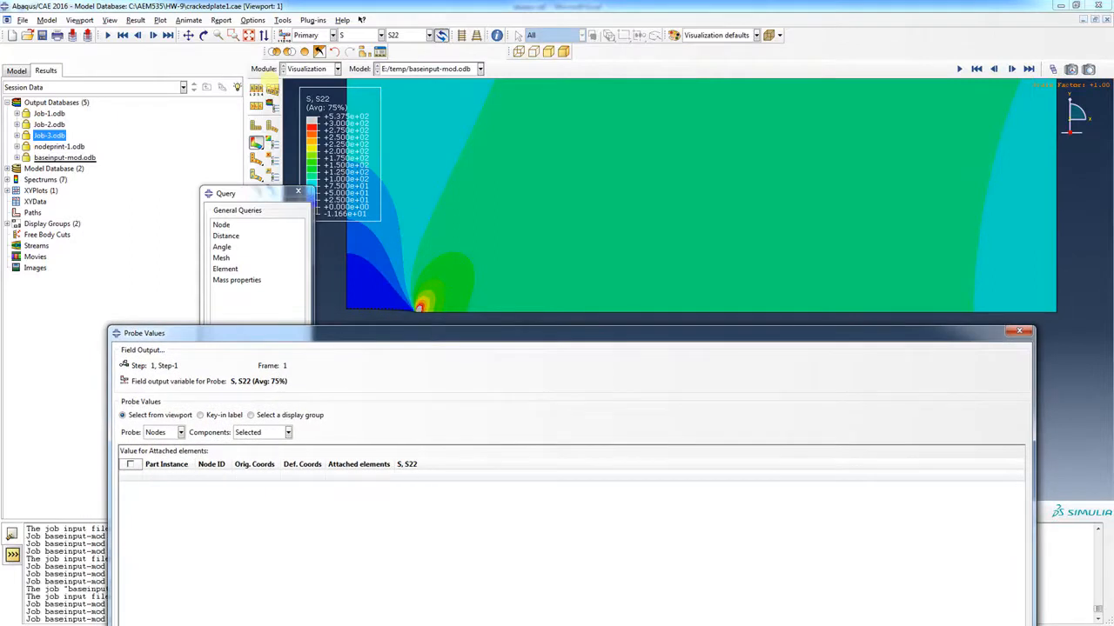
{"action": "mouse_move", "coordinate": [407, 219]}
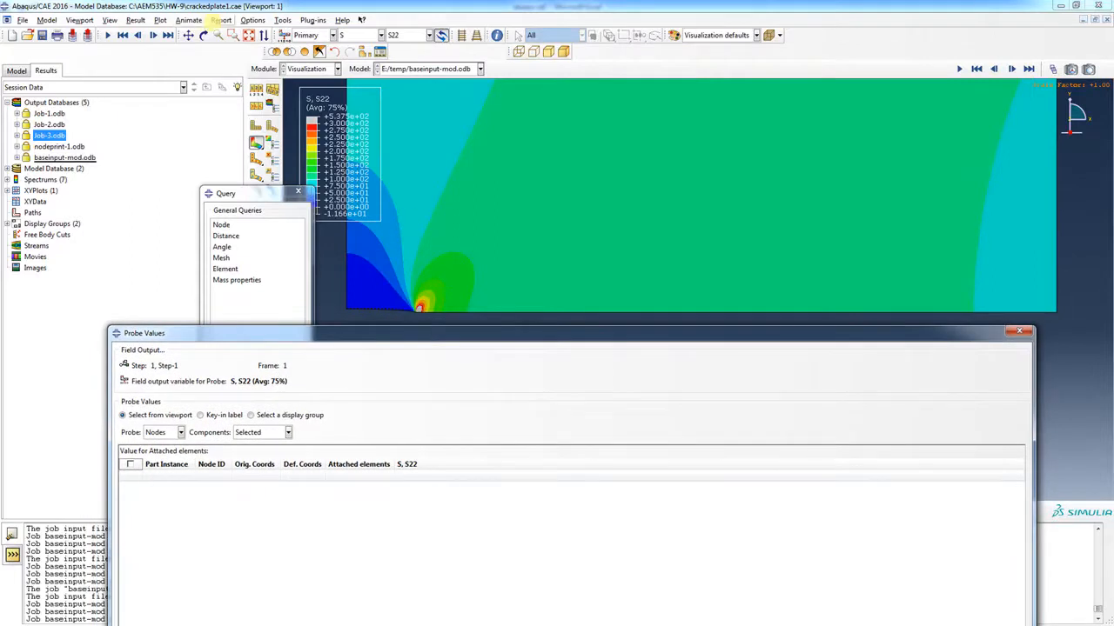
Show the mesh element edges on the S22 contour through the Common plot options
{"action": "left_click", "coordinate": [252, 20]}
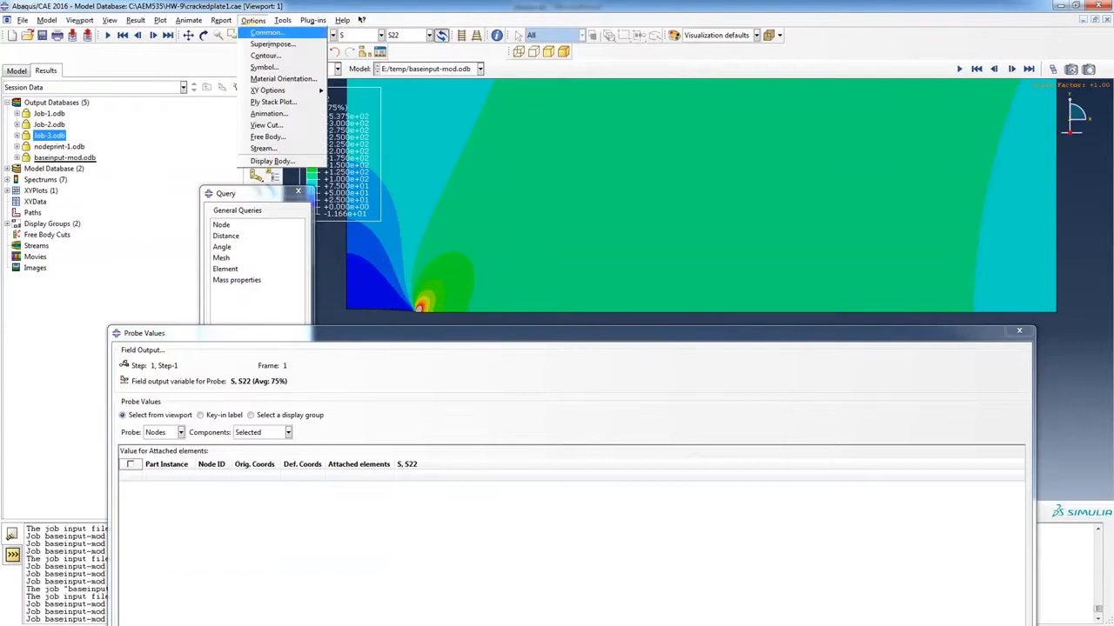
{"action": "left_click", "coordinate": [265, 32]}
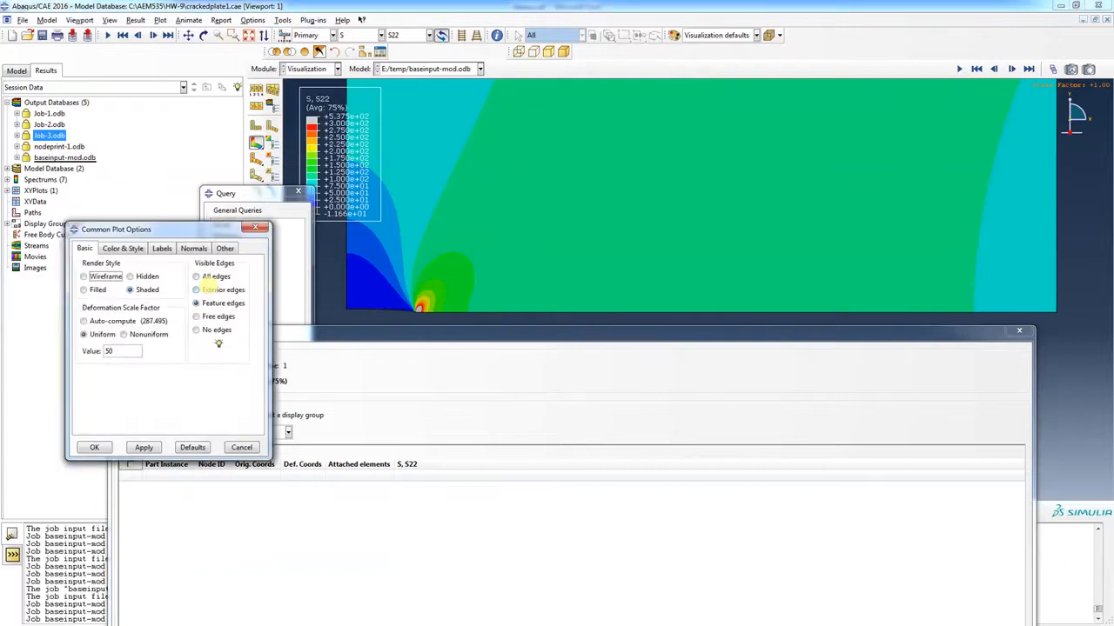
{"action": "left_click", "coordinate": [198, 290]}
{"action": "left_click", "coordinate": [143, 445]}
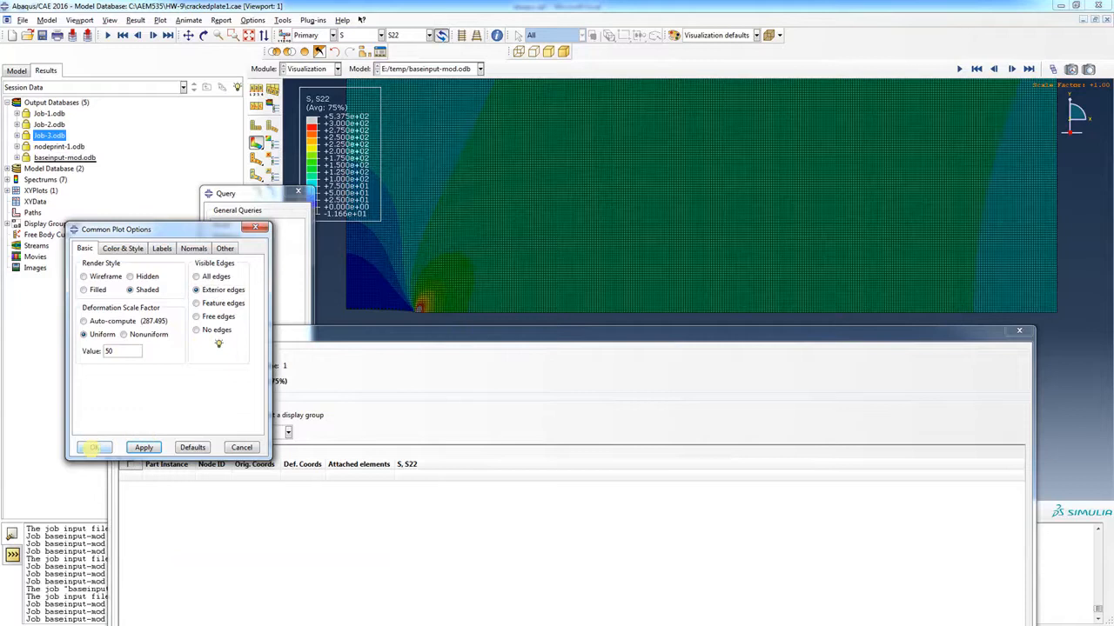
{"action": "left_click", "coordinate": [94, 447]}
Box-zoom into the crack tip region and start a node query
{"action": "left_click", "coordinate": [233, 35]}
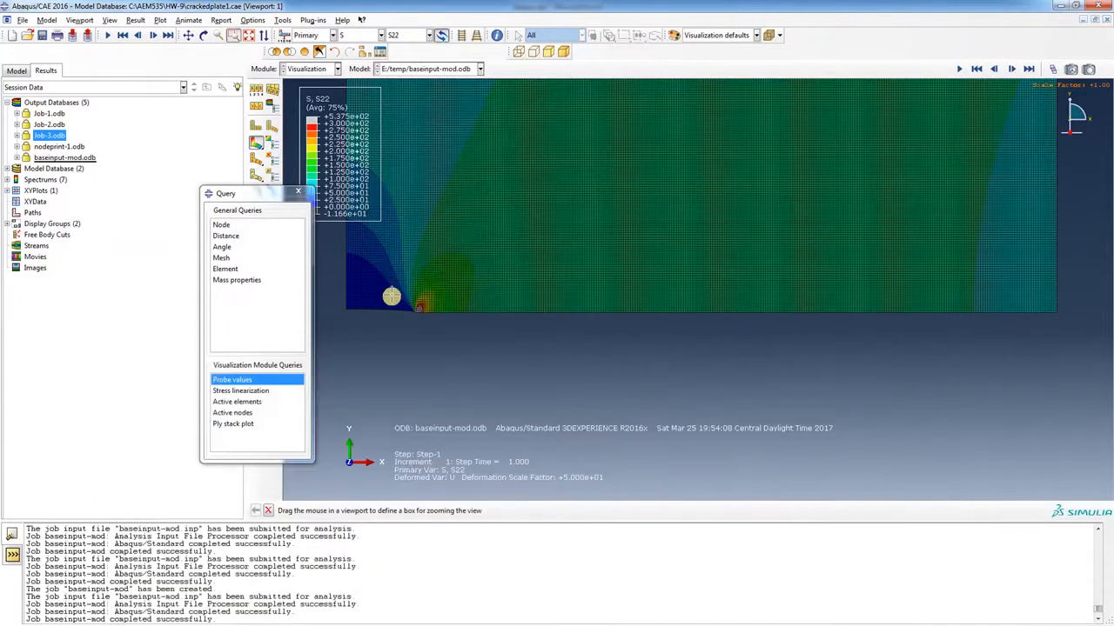
{"action": "left_click_drag", "start_coordinate": [392, 294], "coordinate": [482, 323]}
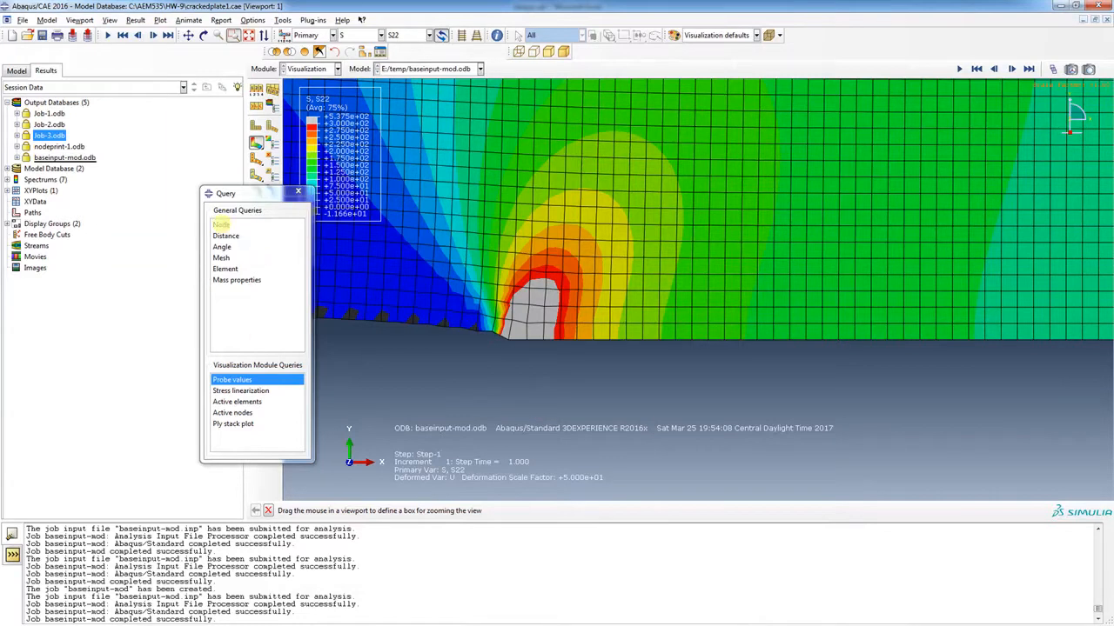
{"action": "left_click", "coordinate": [221, 224]}
Probe S22 at the crack-line nodes from x = 10 to x = 11.25
{"action": "left_click", "coordinate": [239, 379]}
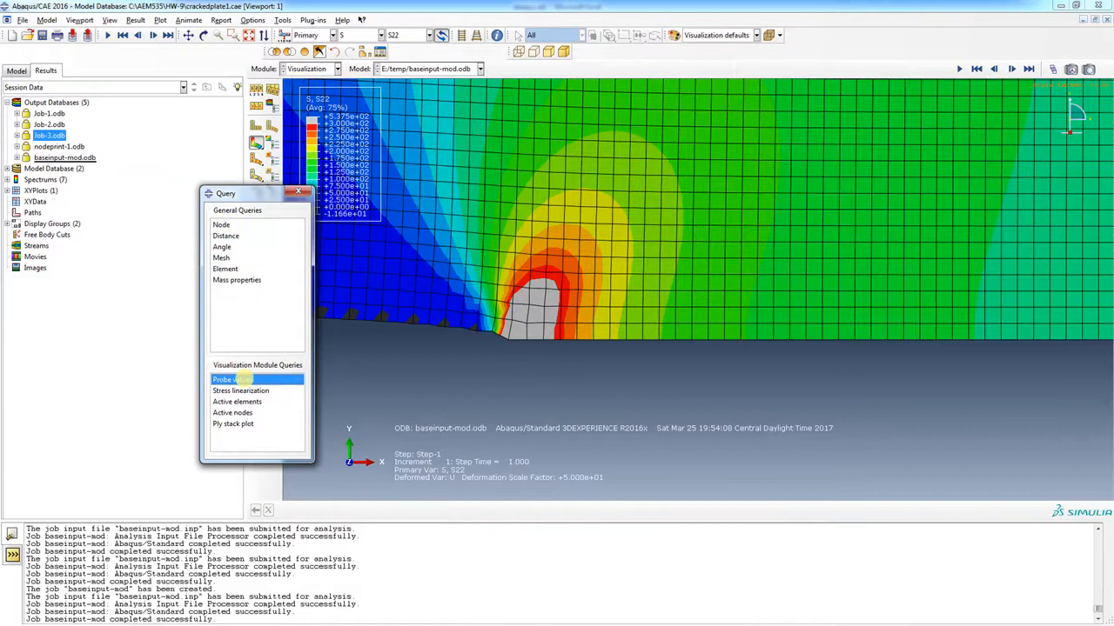
{"action": "left_click_drag", "start_coordinate": [313, 343], "coordinate": [464, 410]}
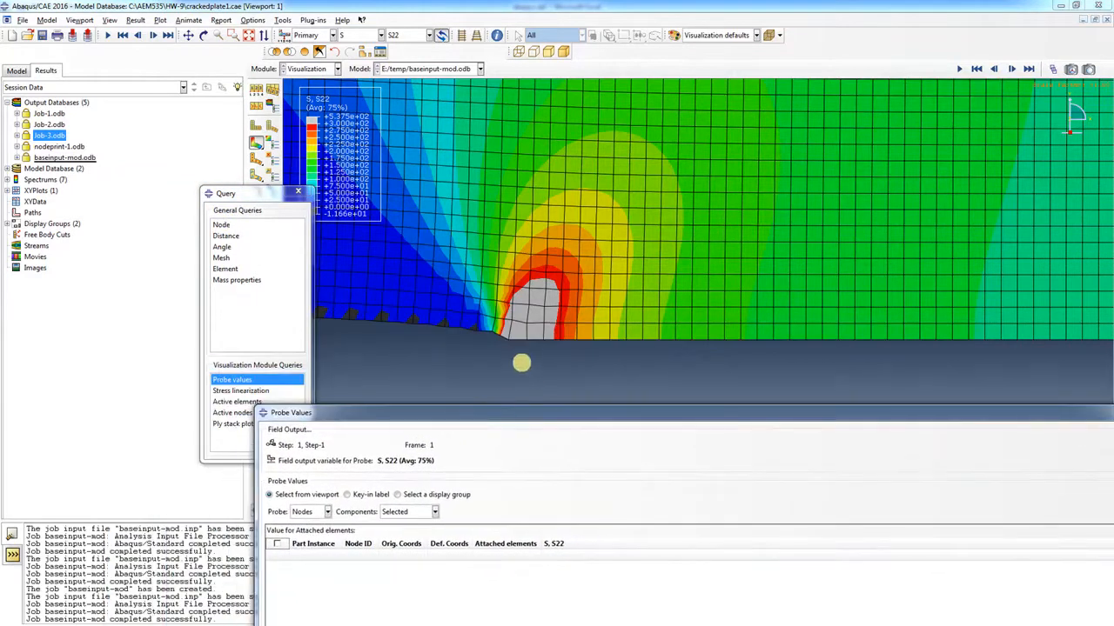
{"action": "left_click", "coordinate": [507, 340]}
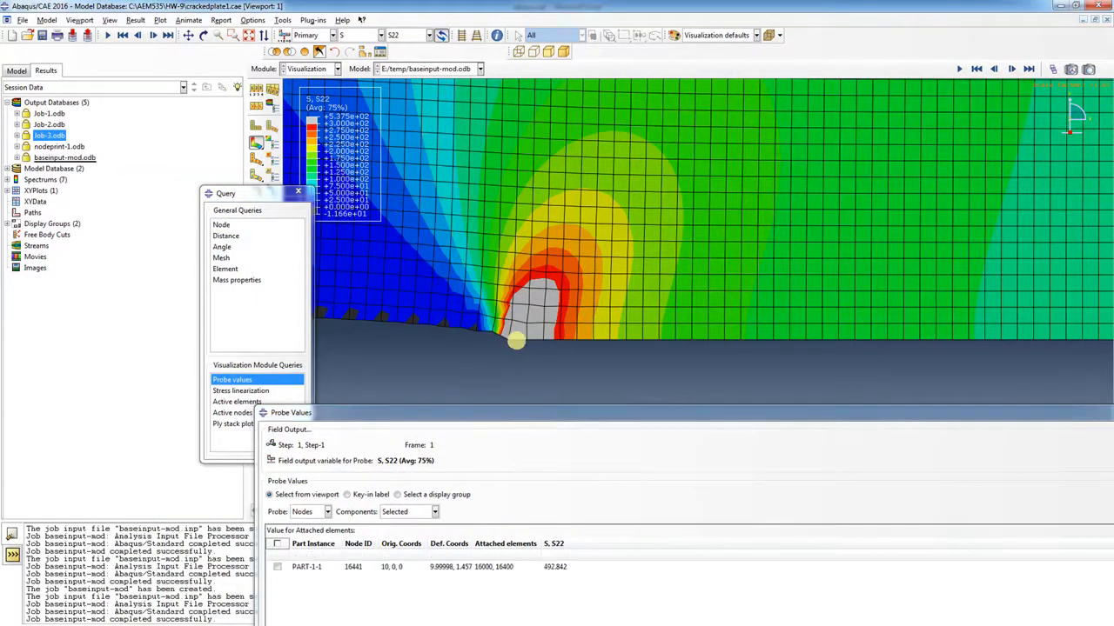
{"action": "left_click", "coordinate": [528, 336]}
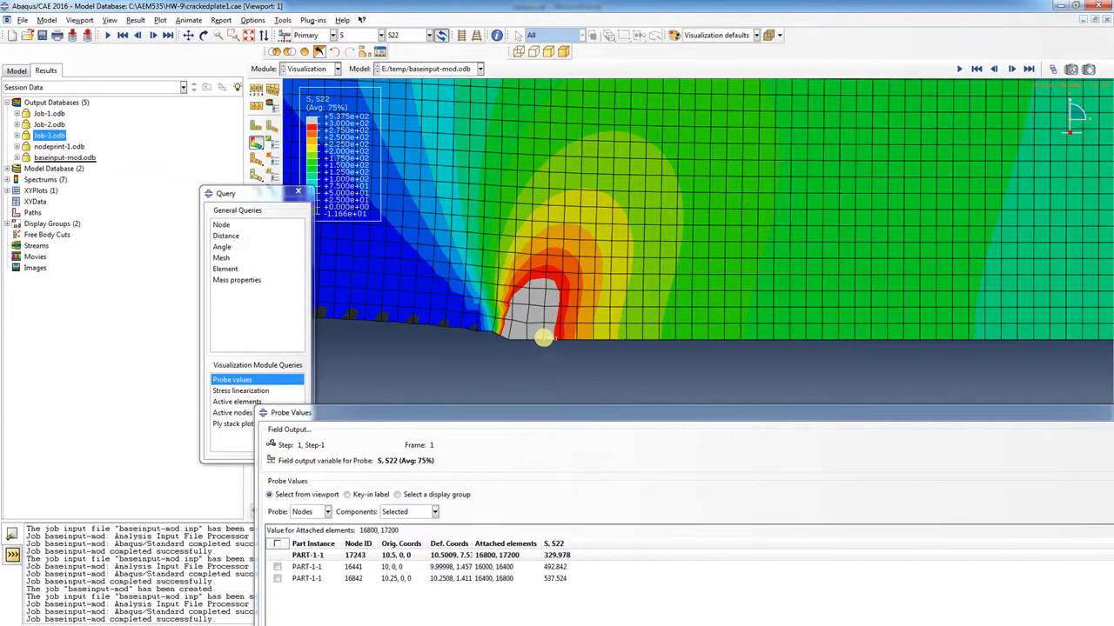
{"action": "left_click", "coordinate": [543, 338]}
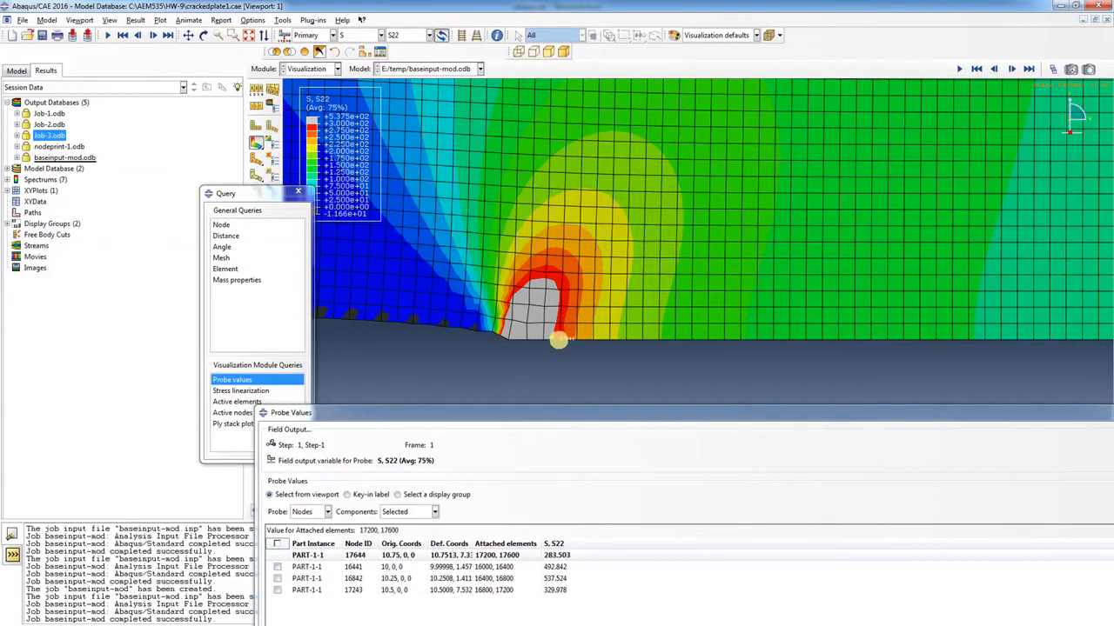
{"action": "left_click", "coordinate": [561, 339]}
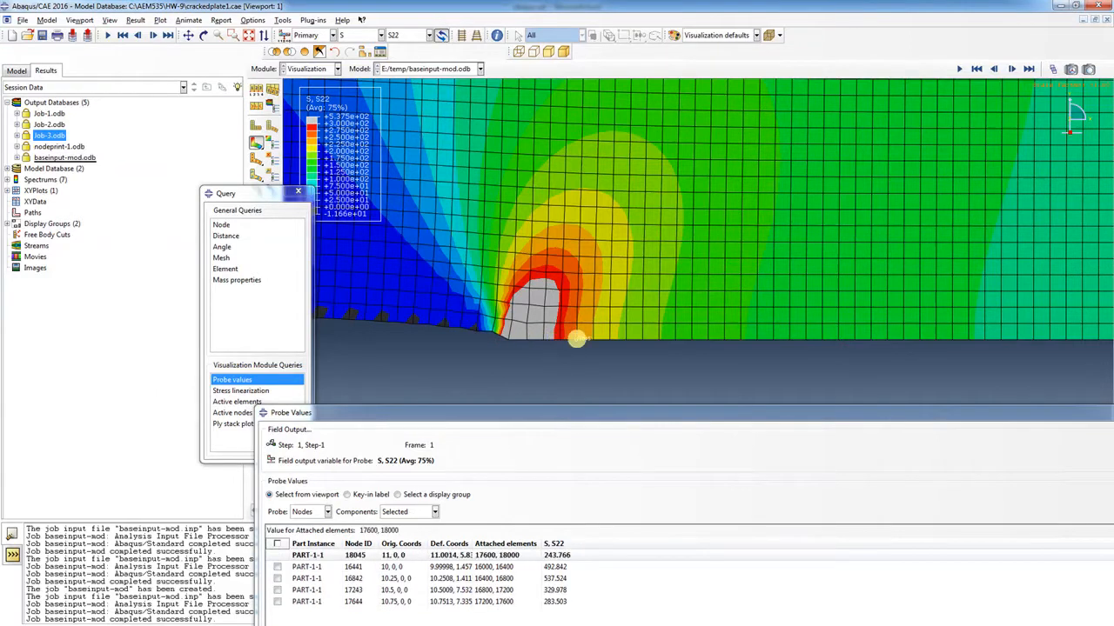
{"action": "left_click", "coordinate": [577, 339]}
{"action": "left_click", "coordinate": [597, 339]}
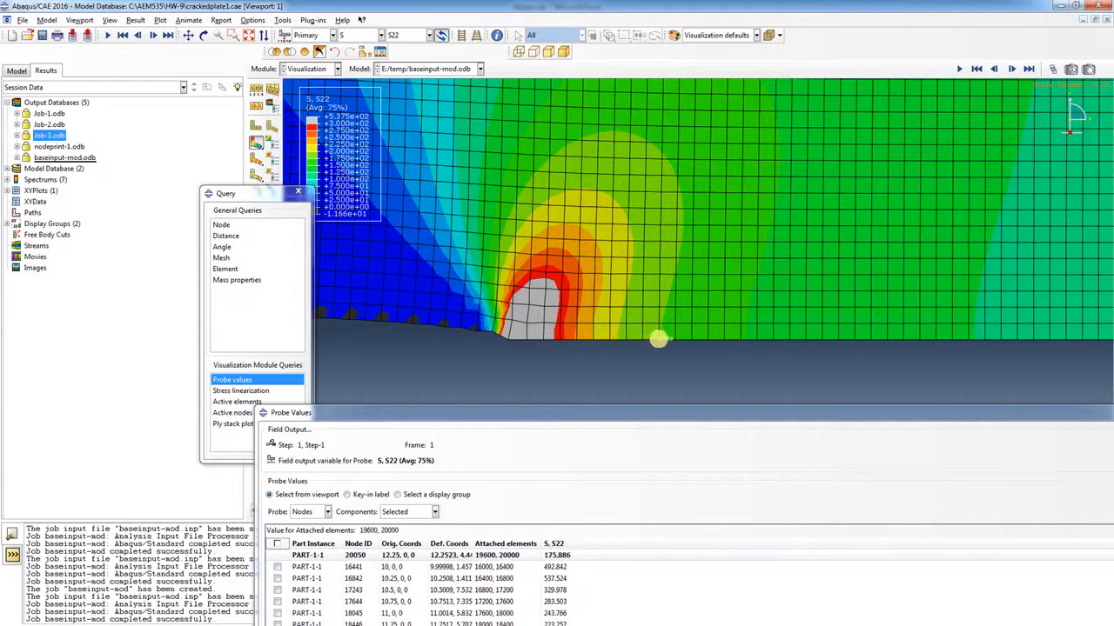
Probe S22 at the next crack-line nodes, from node 24862 through node 26867 and beyond
{"action": "mouse_move", "coordinate": [676, 340]}
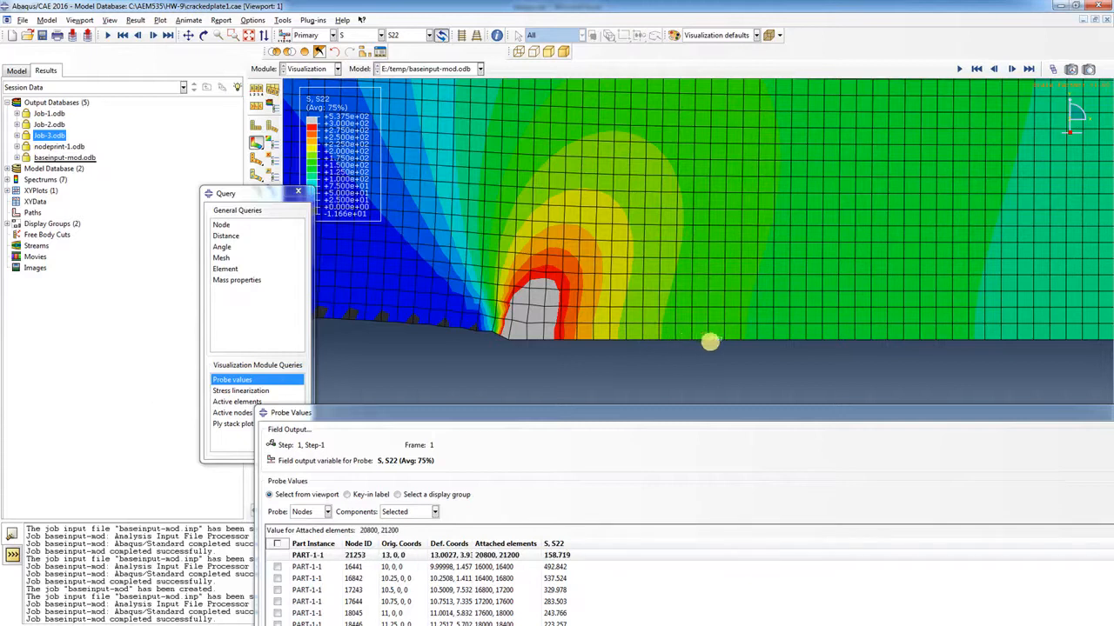
{"action": "mouse_move", "coordinate": [740, 338]}
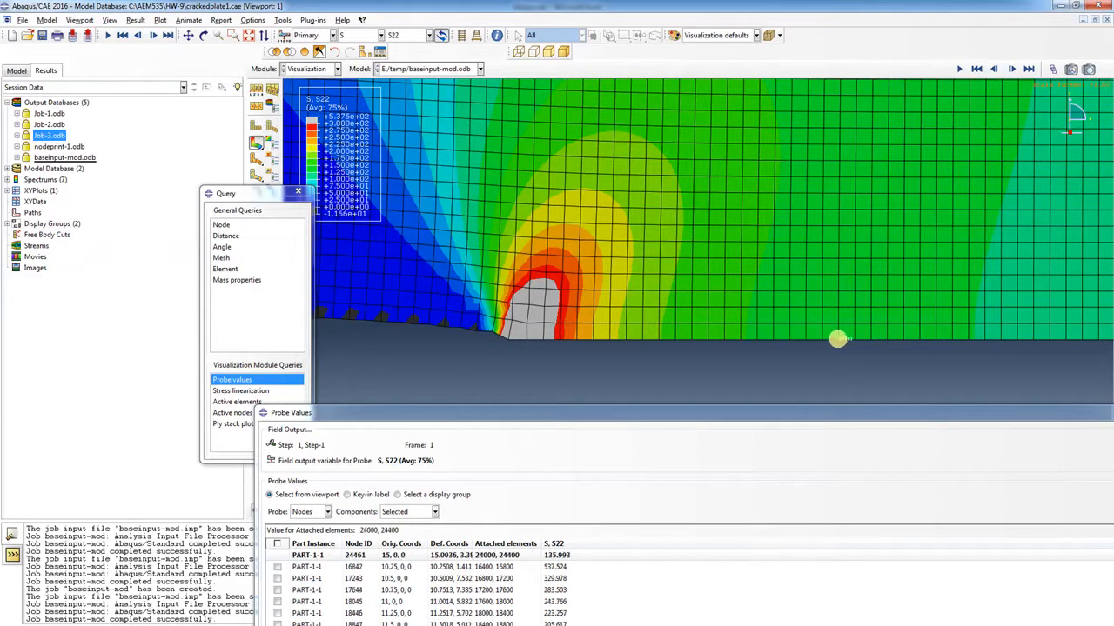
{"action": "left_click", "coordinate": [854, 339]}
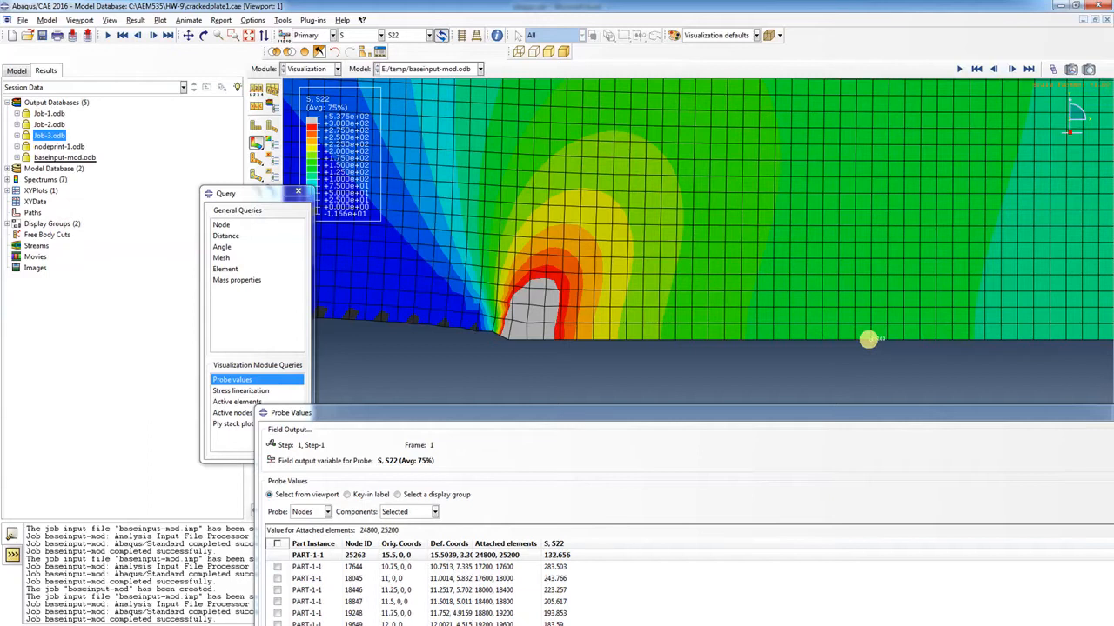
{"action": "left_click", "coordinate": [869, 339]}
{"action": "left_click", "coordinate": [883, 342]}
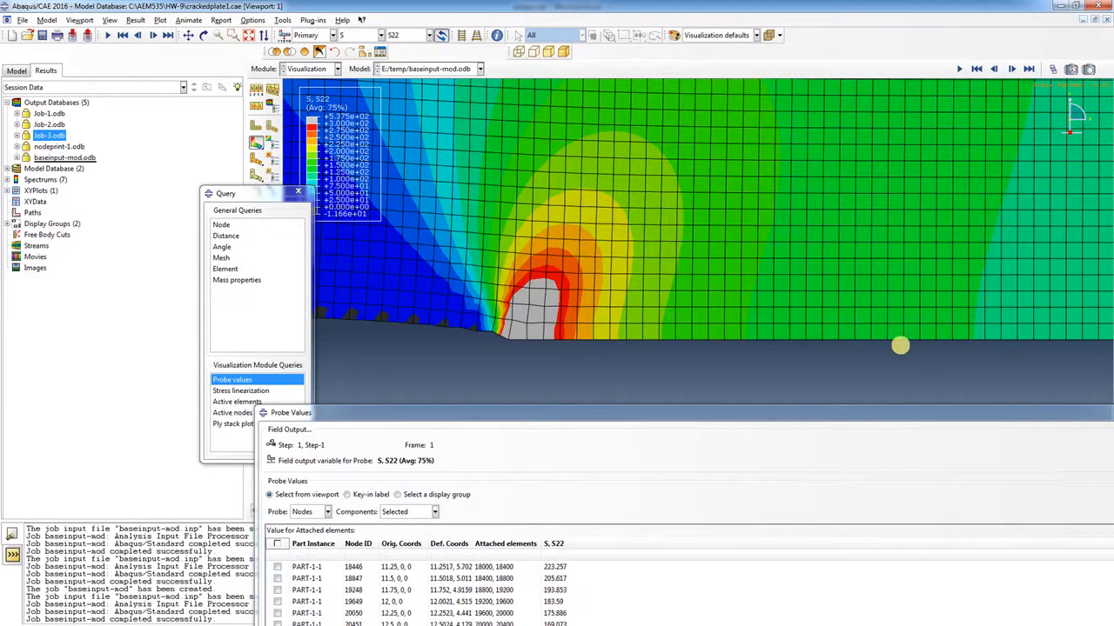
{"action": "left_click", "coordinate": [902, 342]}
{"action": "left_click", "coordinate": [920, 340]}
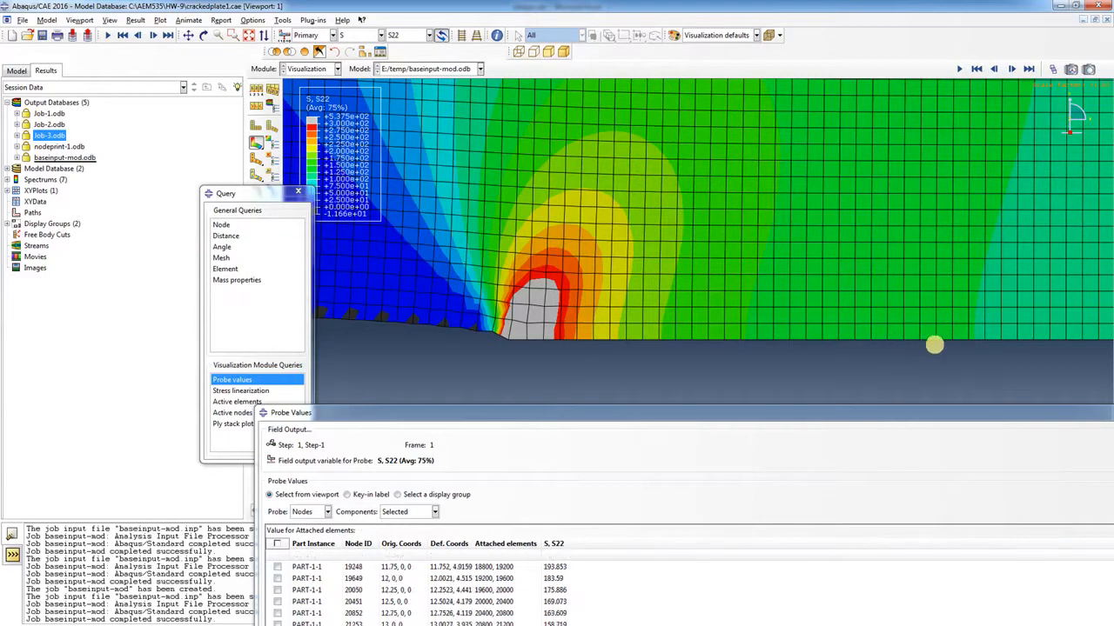
{"action": "left_click", "coordinate": [933, 341]}
{"action": "left_click", "coordinate": [947, 339]}
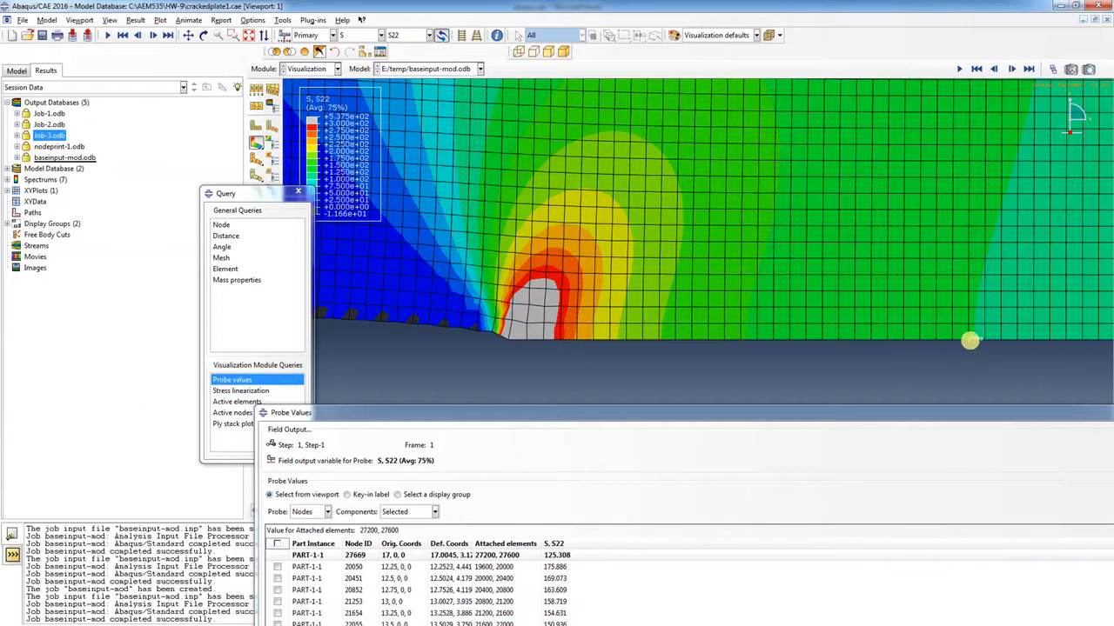
Probe S22 at the crack-line nodes from x = 17 to x = 19, ending at 119.15
{"action": "left_click", "coordinate": [968, 341]}
{"action": "left_click", "coordinate": [983, 339]}
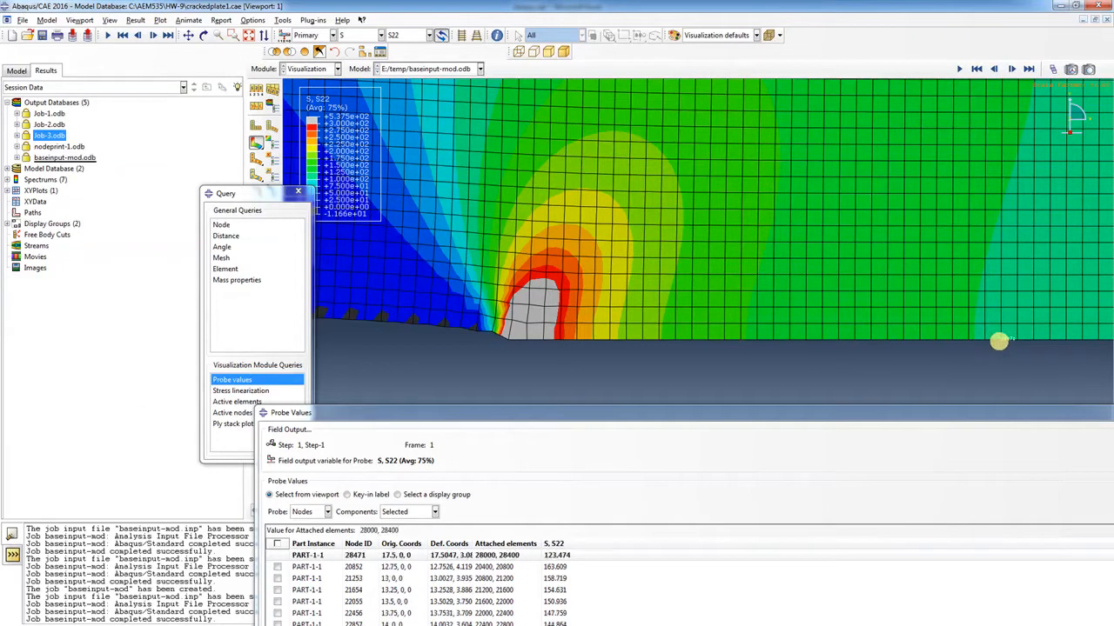
{"action": "left_click", "coordinate": [999, 340]}
{"action": "left_click", "coordinate": [1016, 341]}
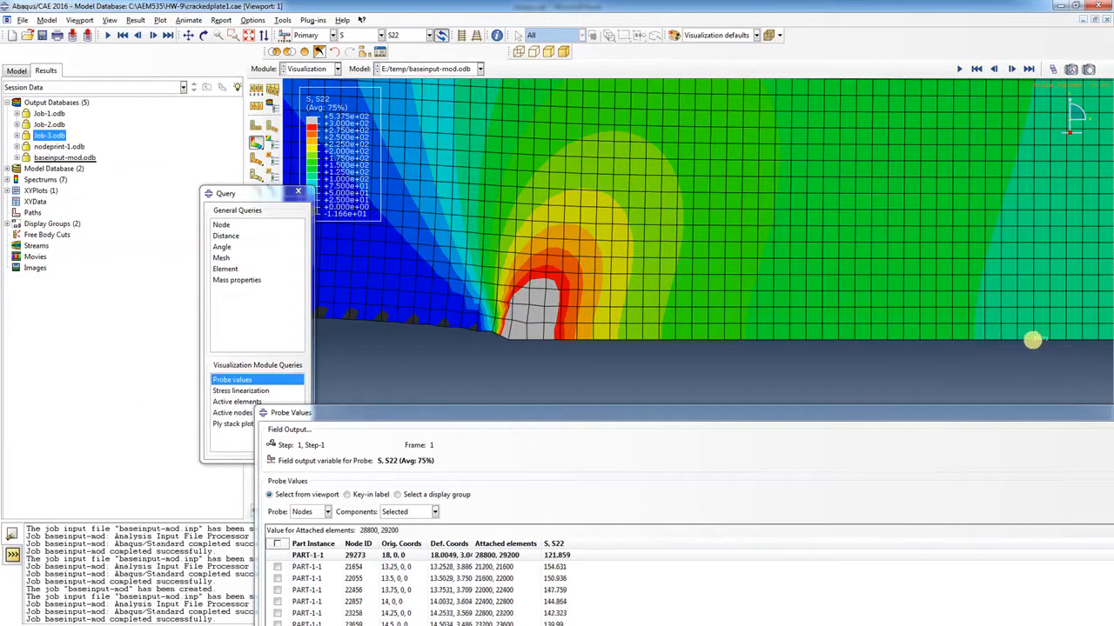
{"action": "left_click", "coordinate": [1033, 340]}
{"action": "left_click", "coordinate": [1049, 339]}
{"action": "left_click", "coordinate": [1065, 339]}
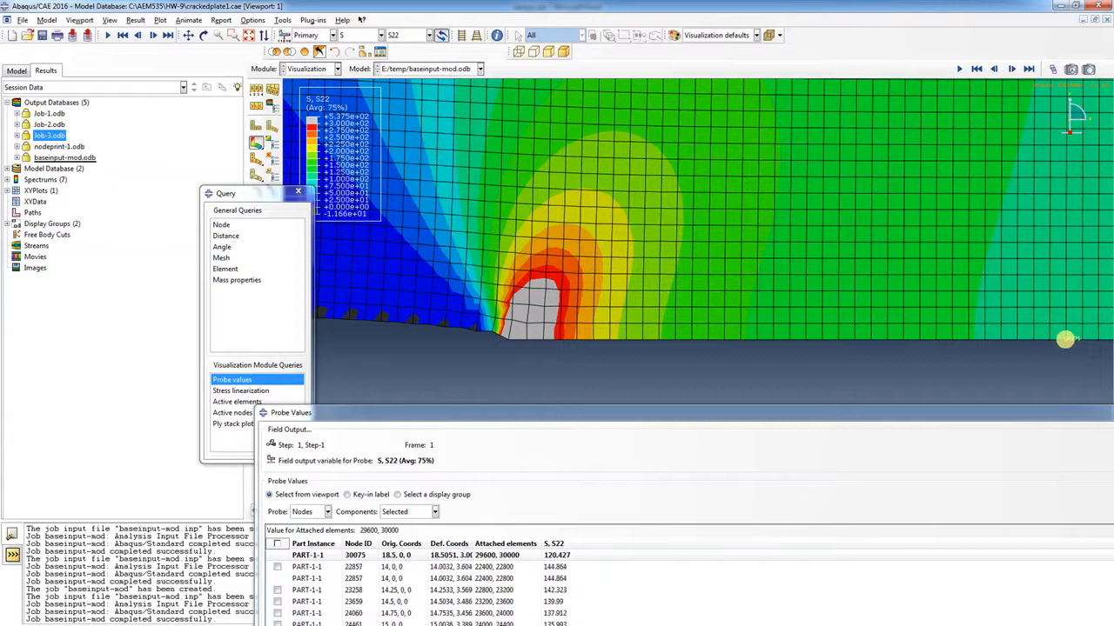
{"action": "left_click", "coordinate": [1082, 340]}
{"action": "left_click", "coordinate": [1097, 340]}
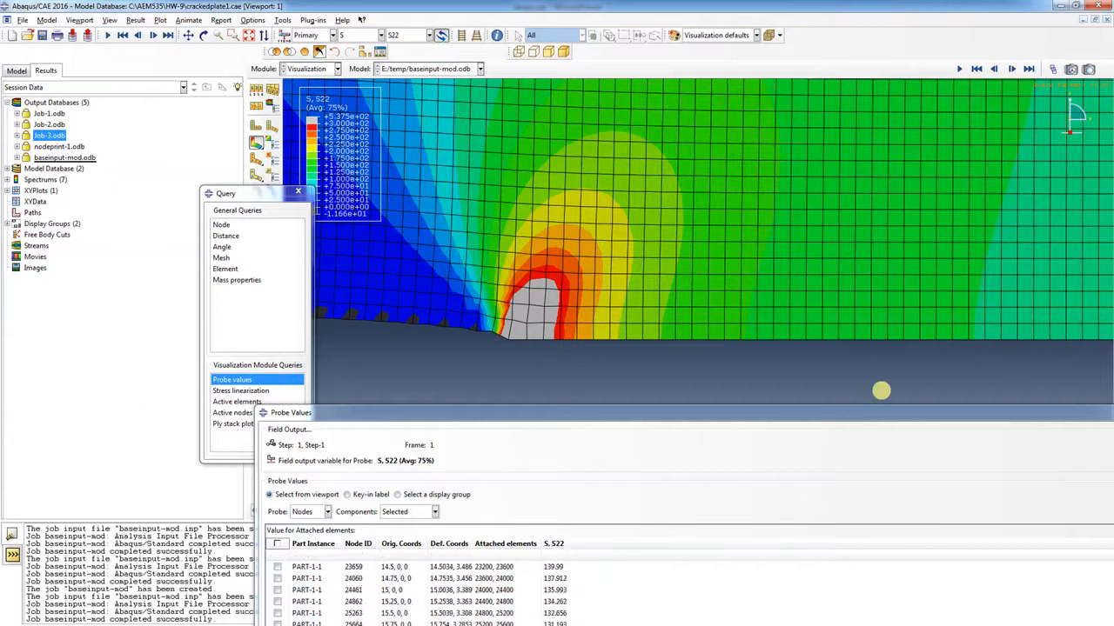
{"action": "left_click_drag", "start_coordinate": [848, 411], "coordinate": [739, 86]}
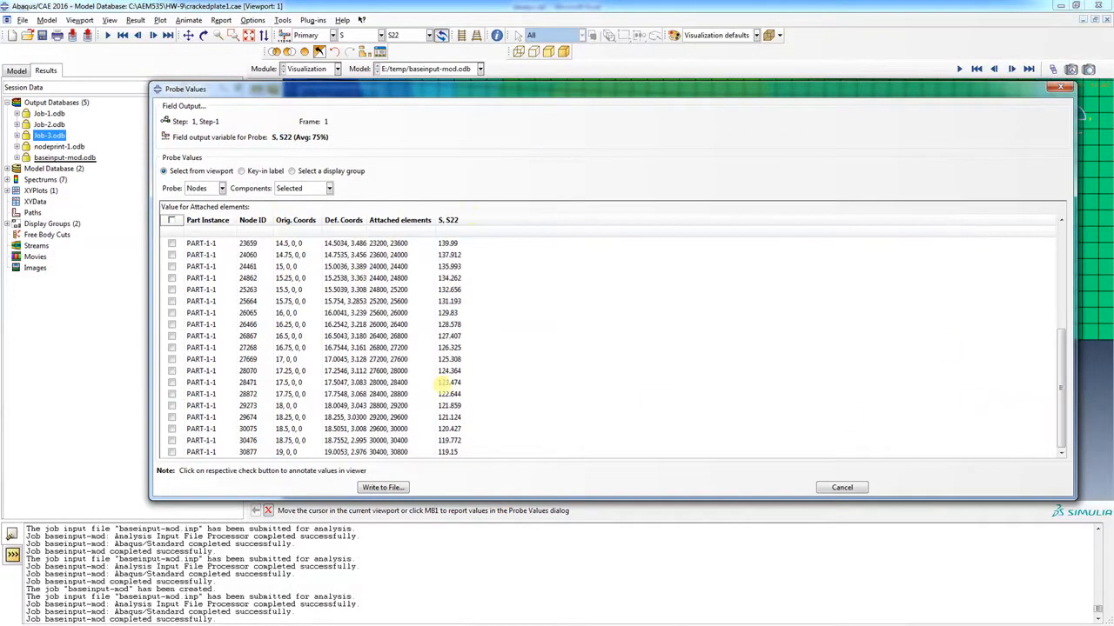
Write the probed S22 values to the report file abaqus-node-stress.rpt
{"action": "left_click", "coordinate": [382, 487]}
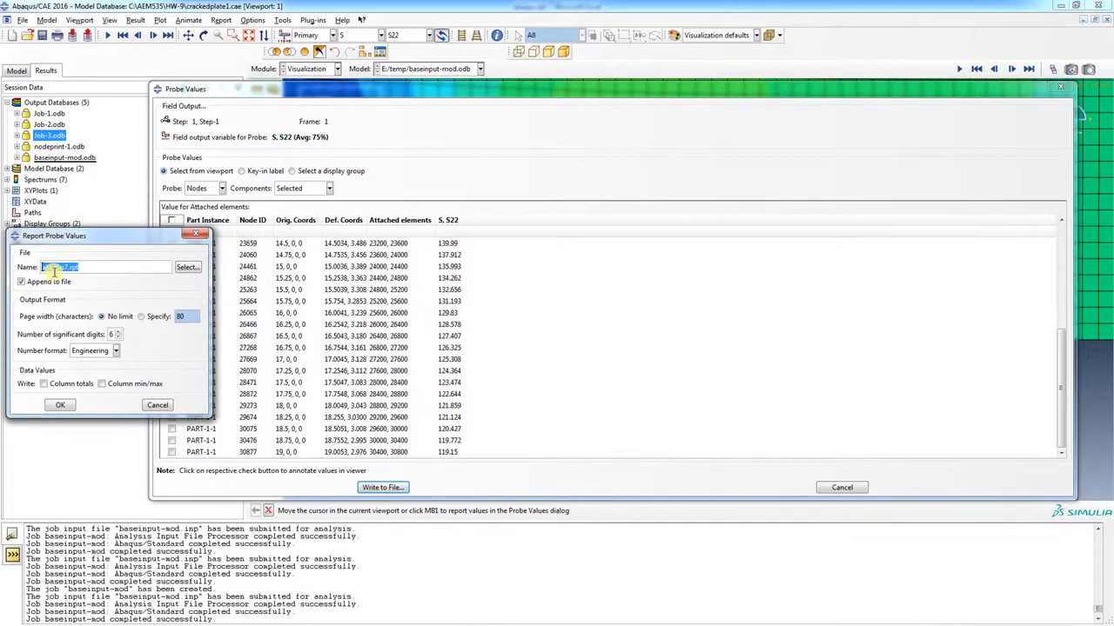
{"action": "left_click", "coordinate": [105, 268]}
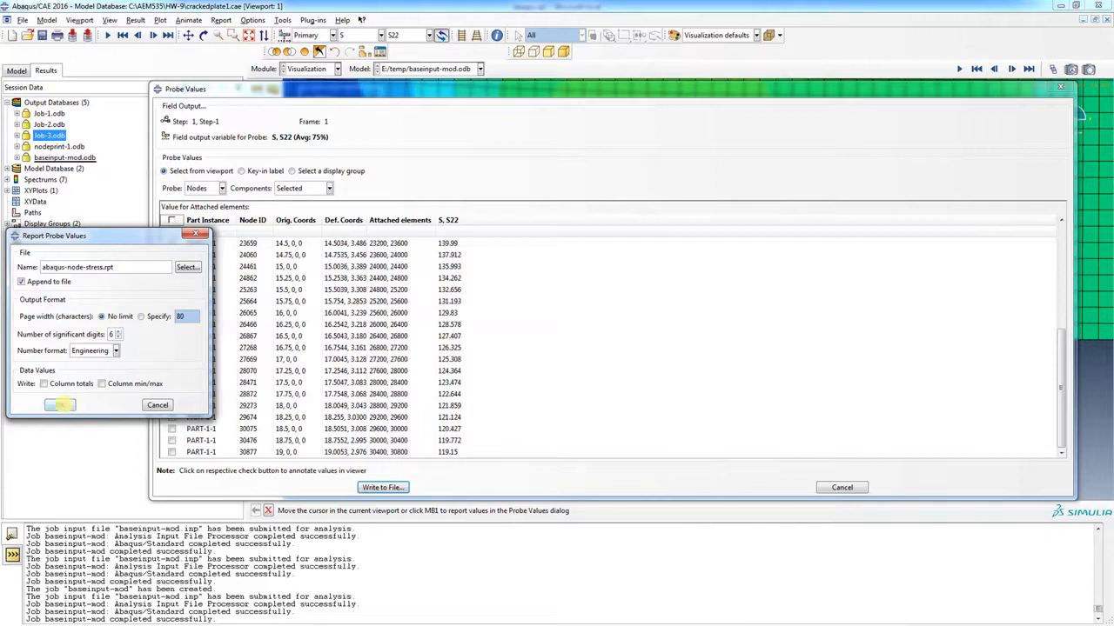
{"action": "left_click", "coordinate": [60, 405]}
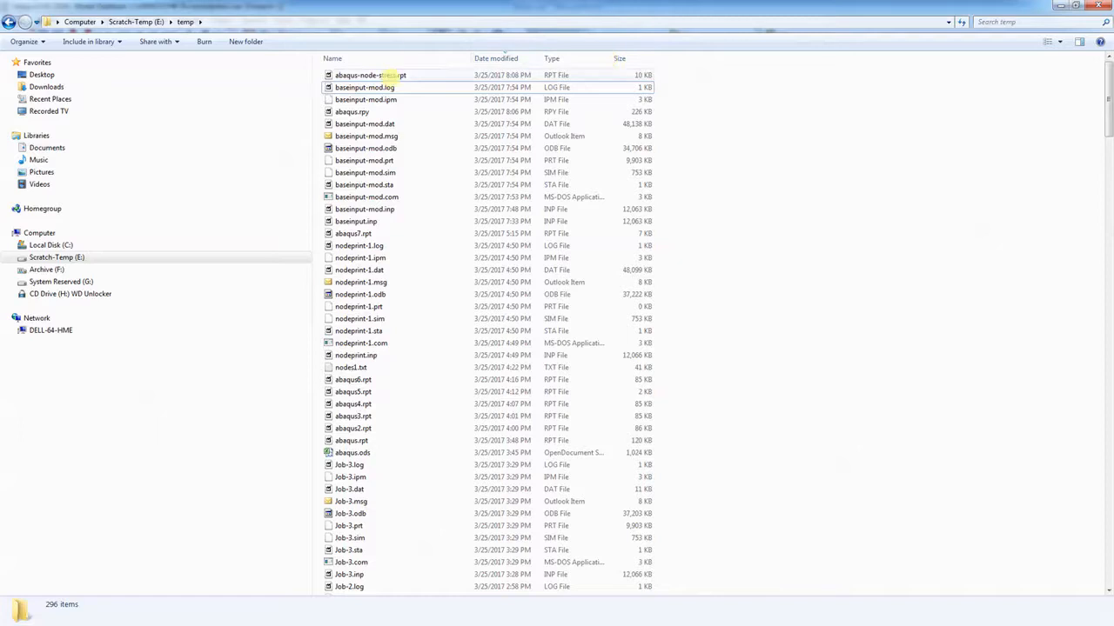
Review the per-node S22 table of abaqus-node-stress.rpt in Crimson Editor, then return to Excel
{"action": "double_click", "coordinate": [389, 75]}
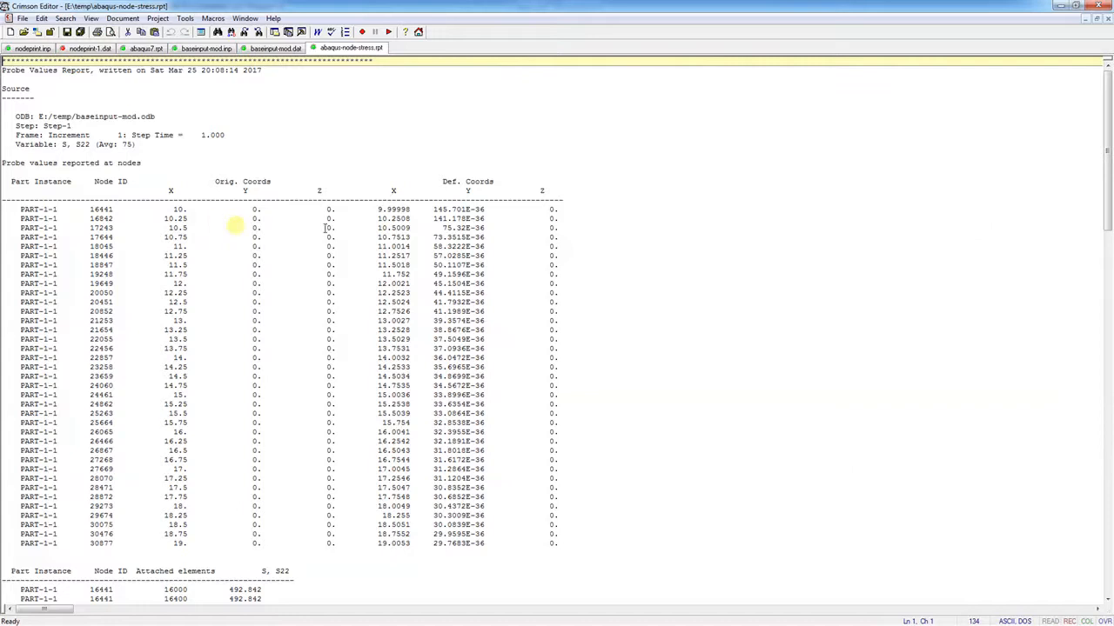
{"action": "scroll", "coordinate": [300, 504], "scroll_direction": "down", "scroll_amount": 11}
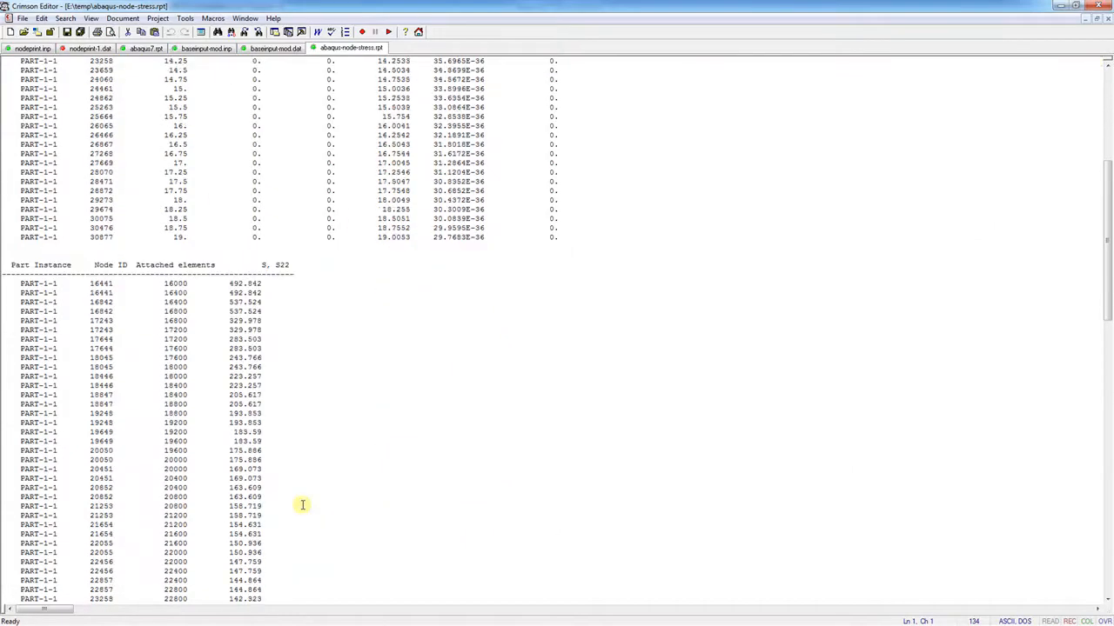
{"action": "scroll", "coordinate": [302, 505], "scroll_direction": "down", "scroll_amount": 1}
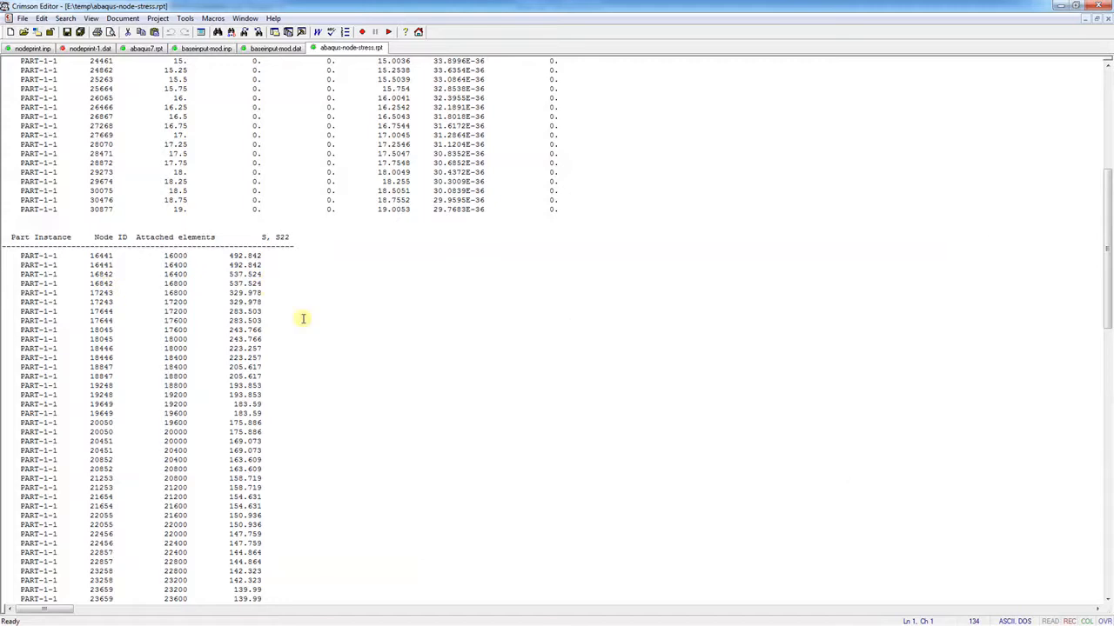
{"action": "scroll", "coordinate": [301, 330], "scroll_direction": "up", "scroll_amount": 12}
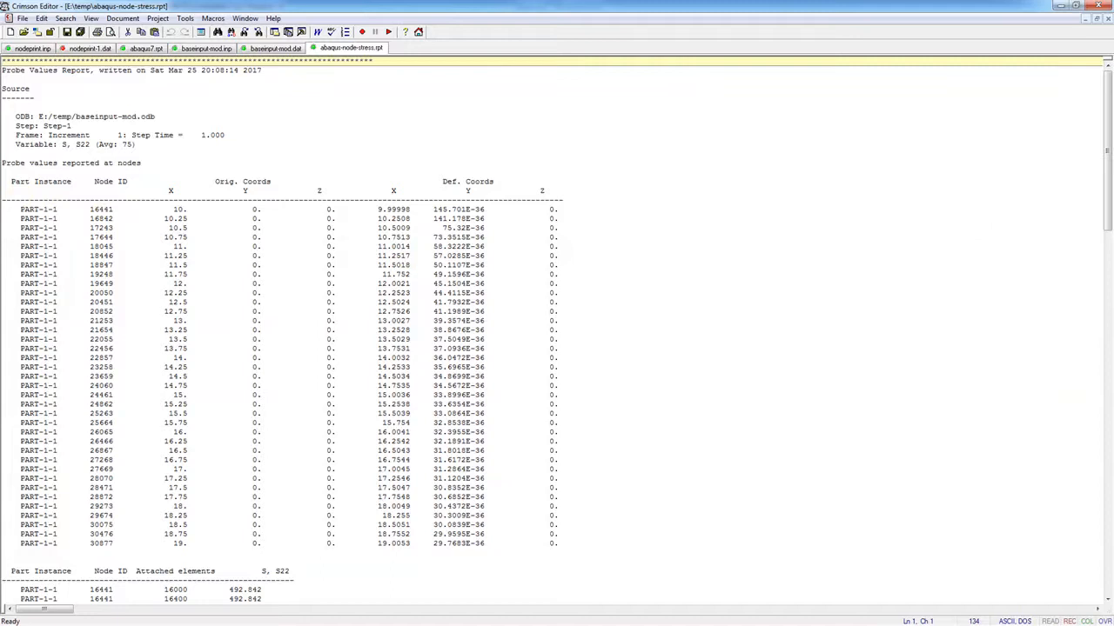
{"action": "left_click", "coordinate": [258, 625]}
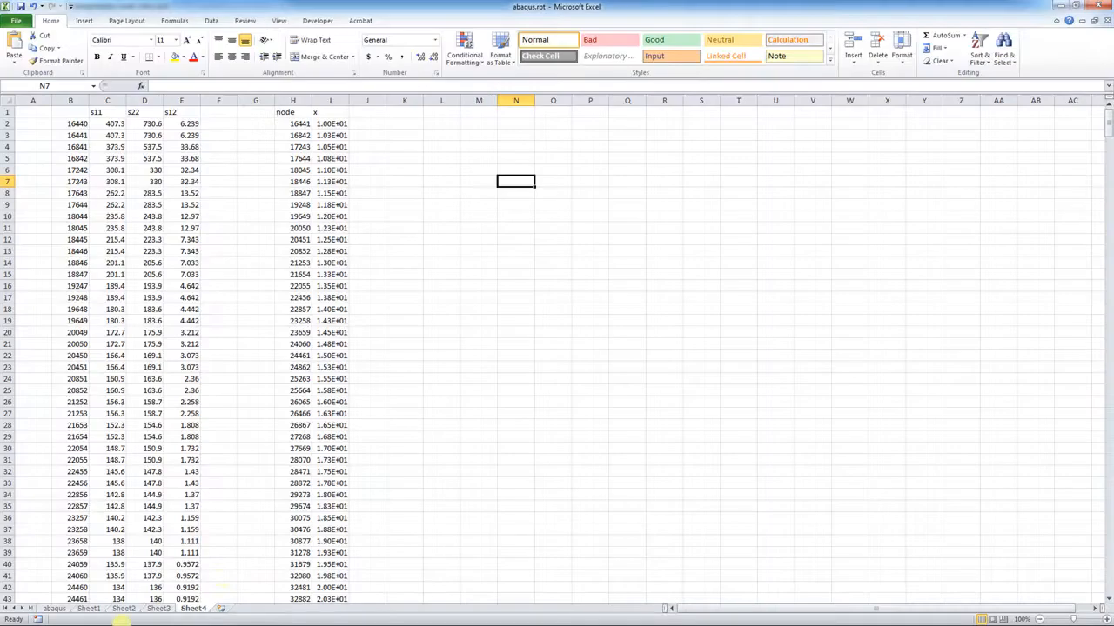
Add a new worksheet and select the 37 node coordinate rows in the report
{"action": "left_click", "coordinate": [222, 609]}
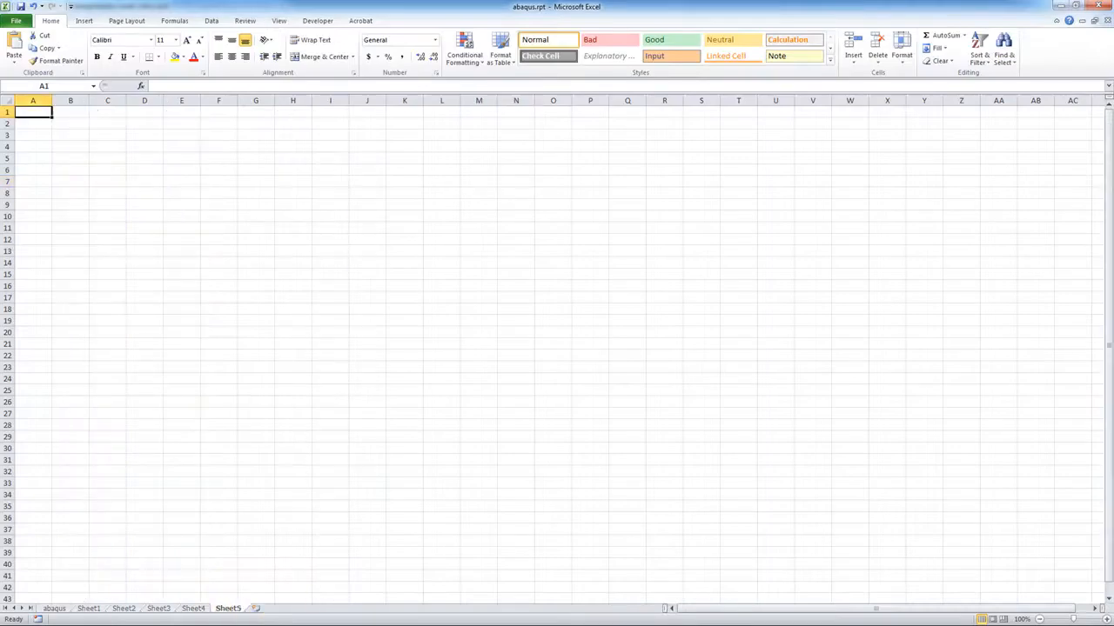
{"action": "key", "text": "alt+Tab"}
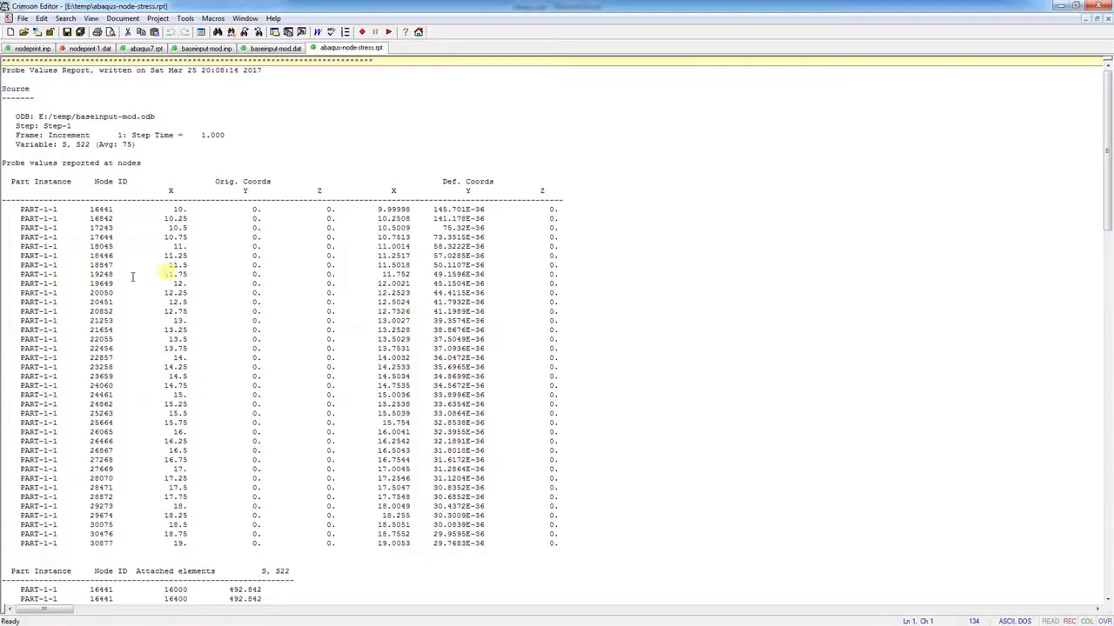
{"action": "left_click", "coordinate": [17, 209]}
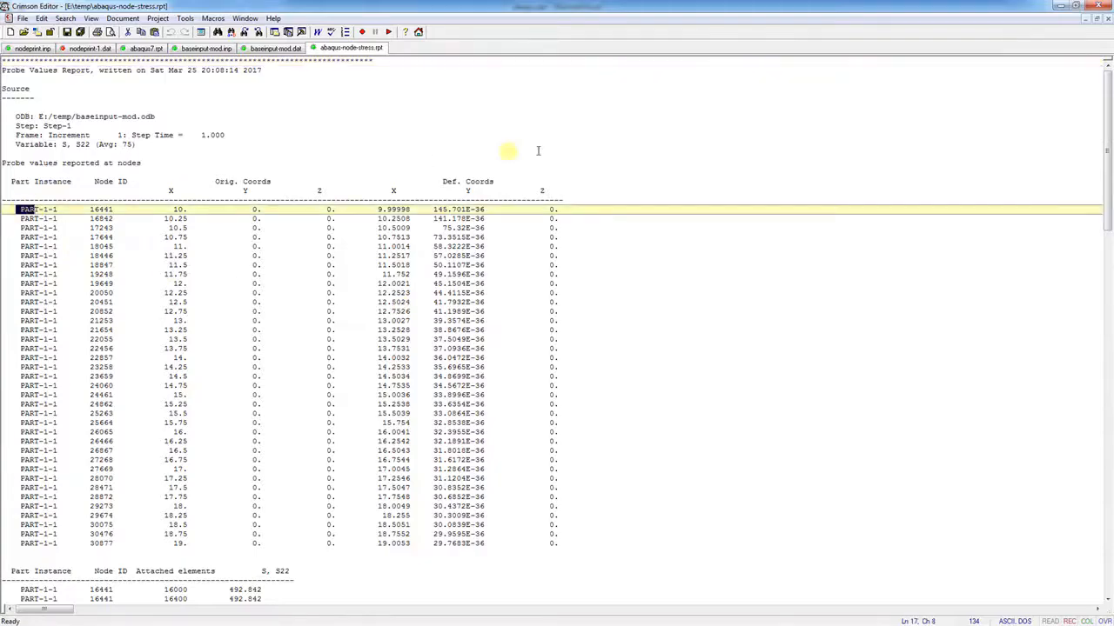
{"action": "left_click", "coordinate": [567, 197]}
{"action": "left_click_drag", "start_coordinate": [568, 197], "coordinate": [567, 551]}
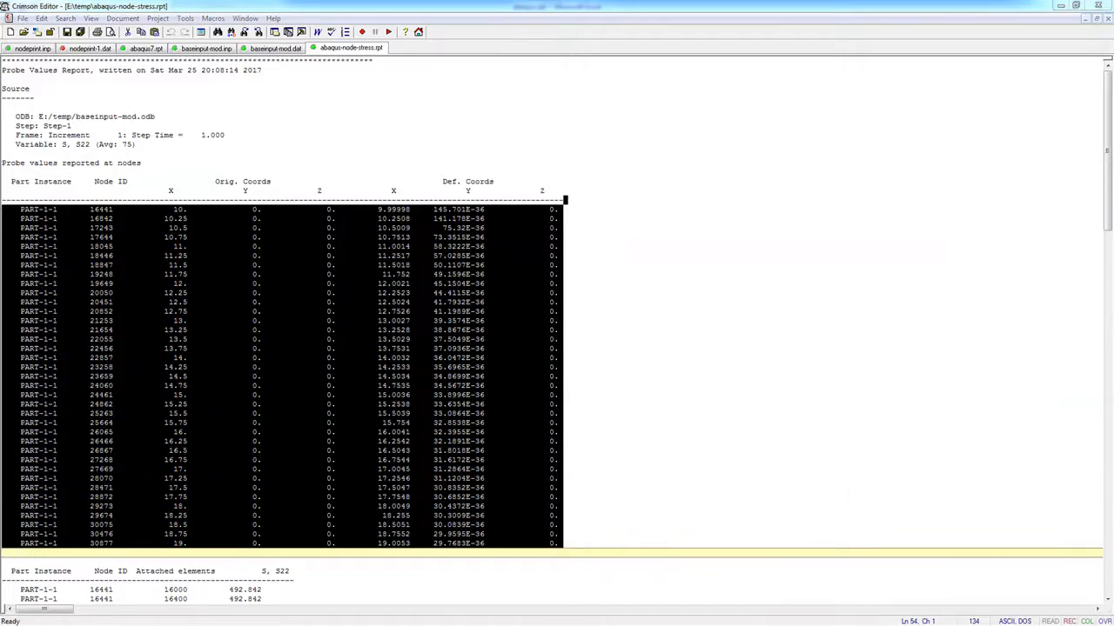
Paste the node rows into Sheet5 via the Text Import Wizard, space-delimited into columns B–I
{"action": "key", "text": "alt+Tab"}
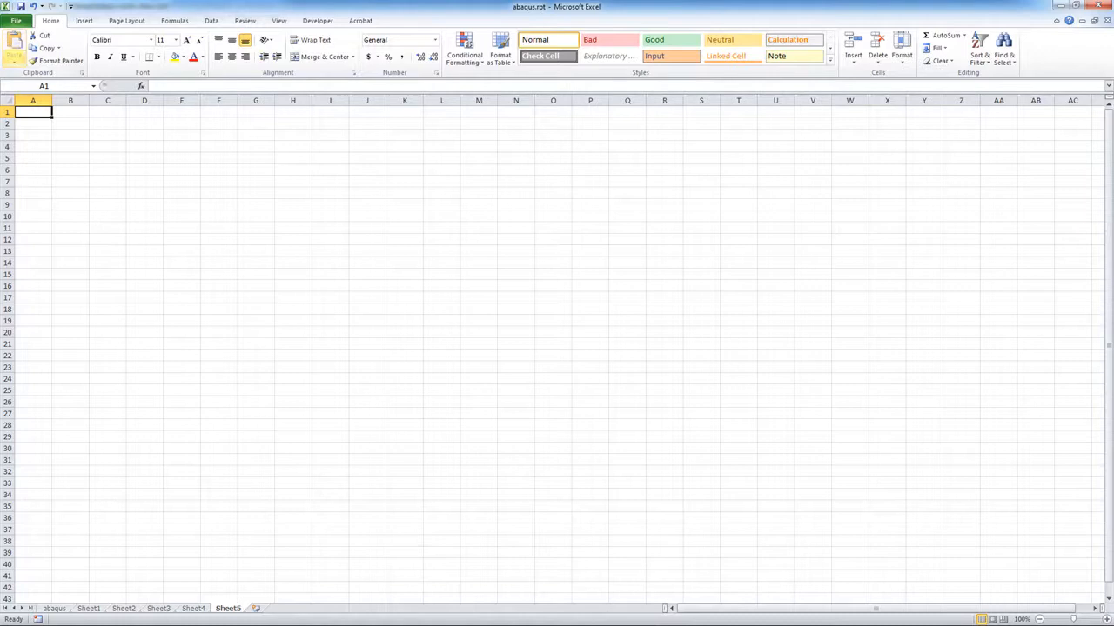
{"action": "left_click", "coordinate": [14, 61]}
{"action": "left_click", "coordinate": [55, 104]}
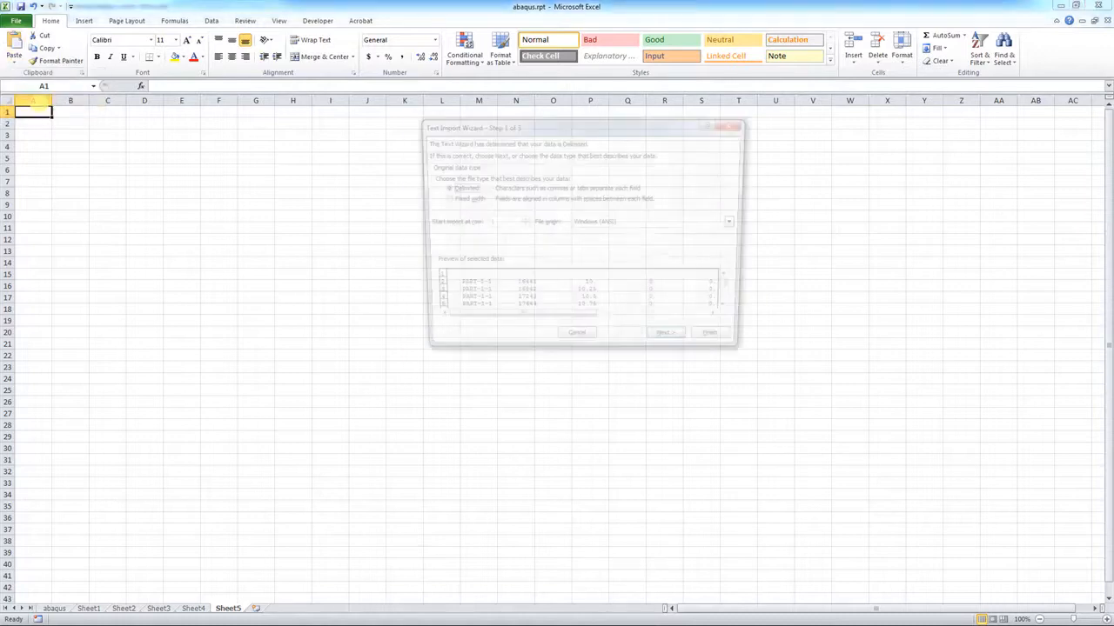
{"action": "left_click", "coordinate": [673, 344]}
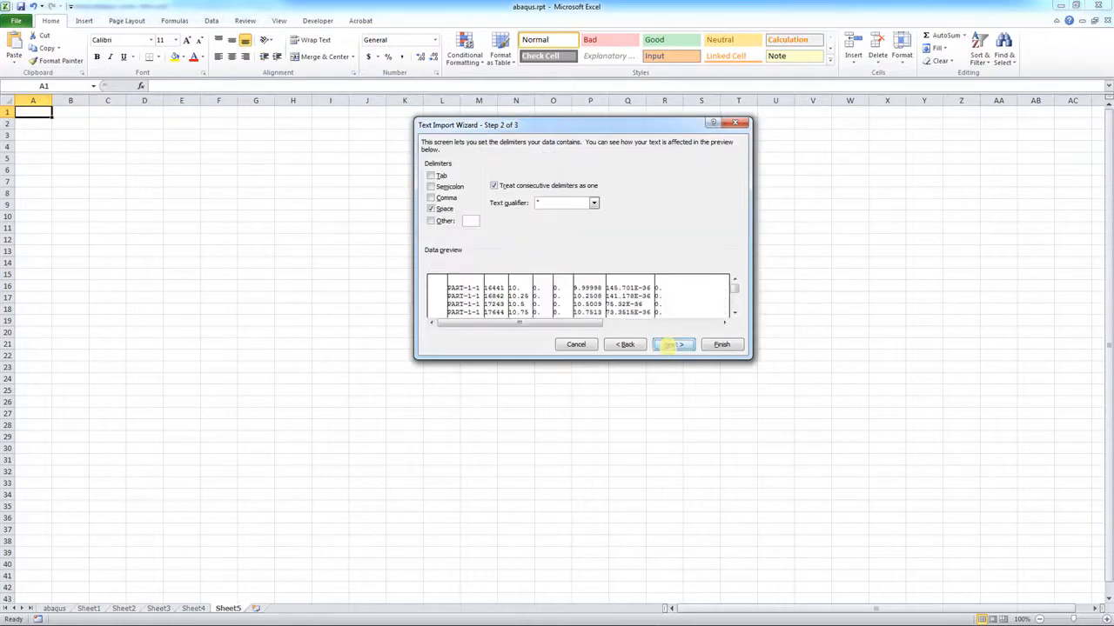
{"action": "left_click", "coordinate": [721, 345]}
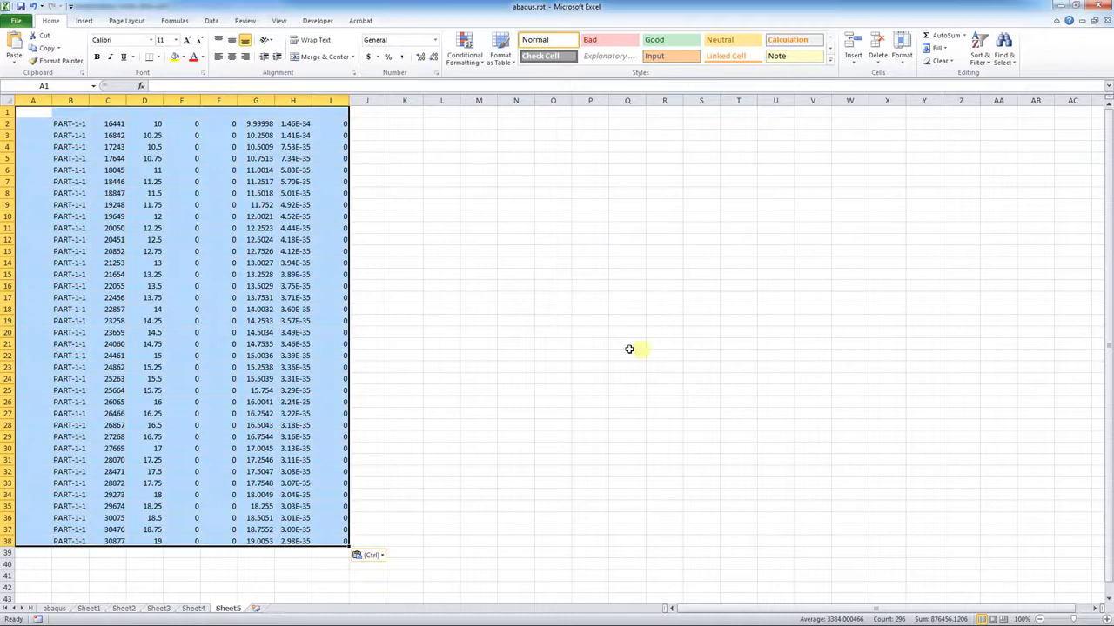
{"action": "left_click", "coordinate": [441, 273]}
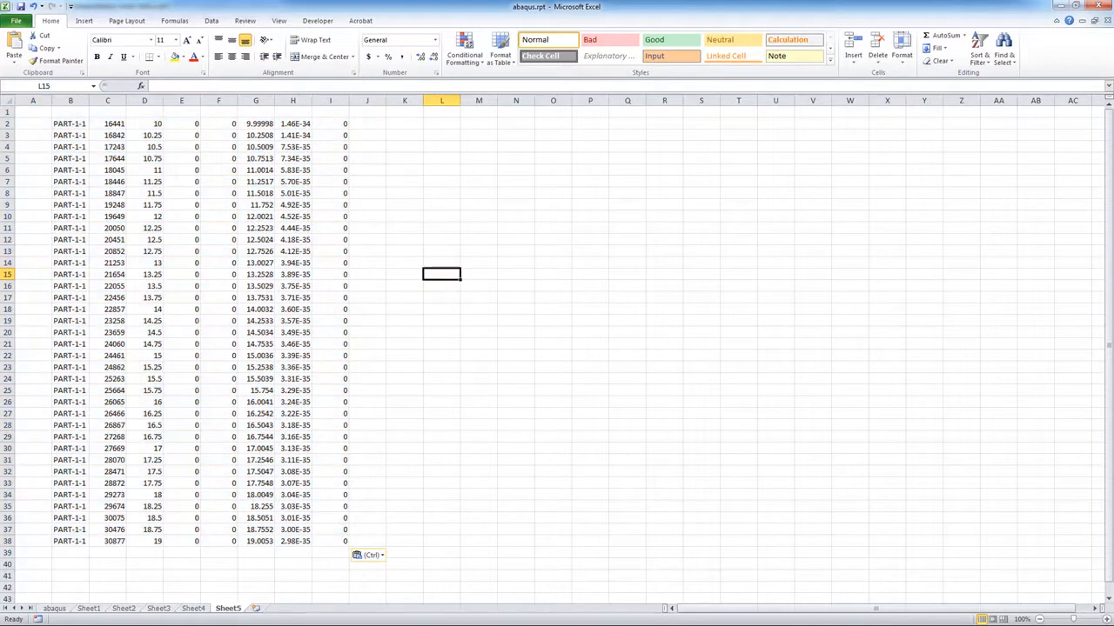
{"action": "key", "text": "alt+Tab"}
{"action": "scroll", "coordinate": [195, 503], "scroll_direction": "down", "scroll_amount": 6}
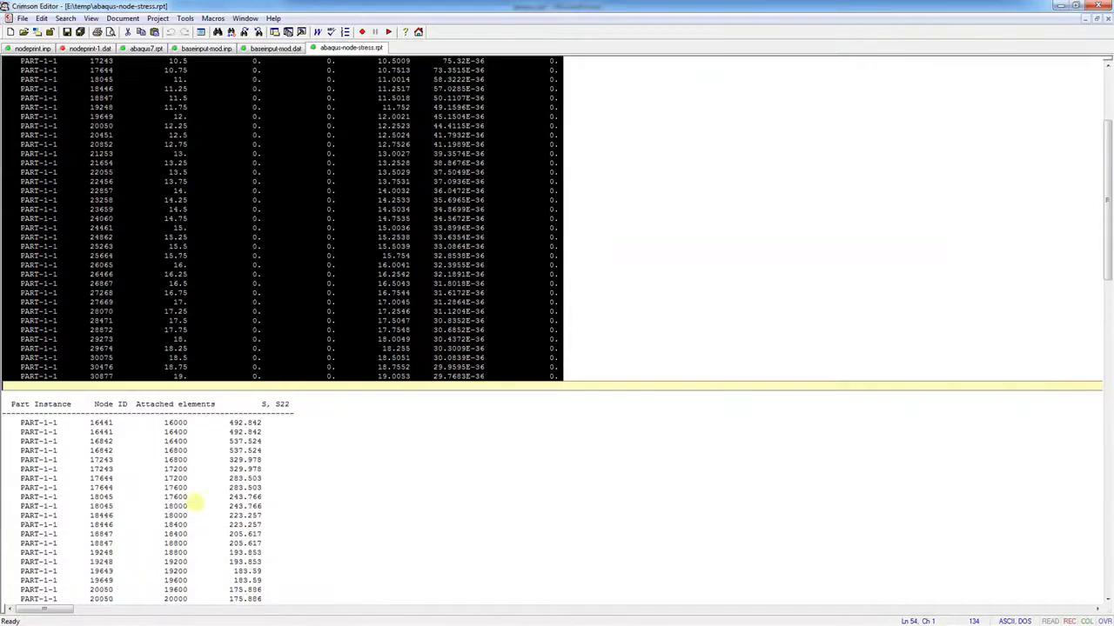
Copy the report's per-node S22 rows and select cell A43 on Sheet5 for pasting
{"action": "scroll", "coordinate": [195, 503], "scroll_direction": "down", "scroll_amount": 7}
{"action": "scroll", "coordinate": [34, 243], "scroll_direction": "down", "scroll_amount": 3}
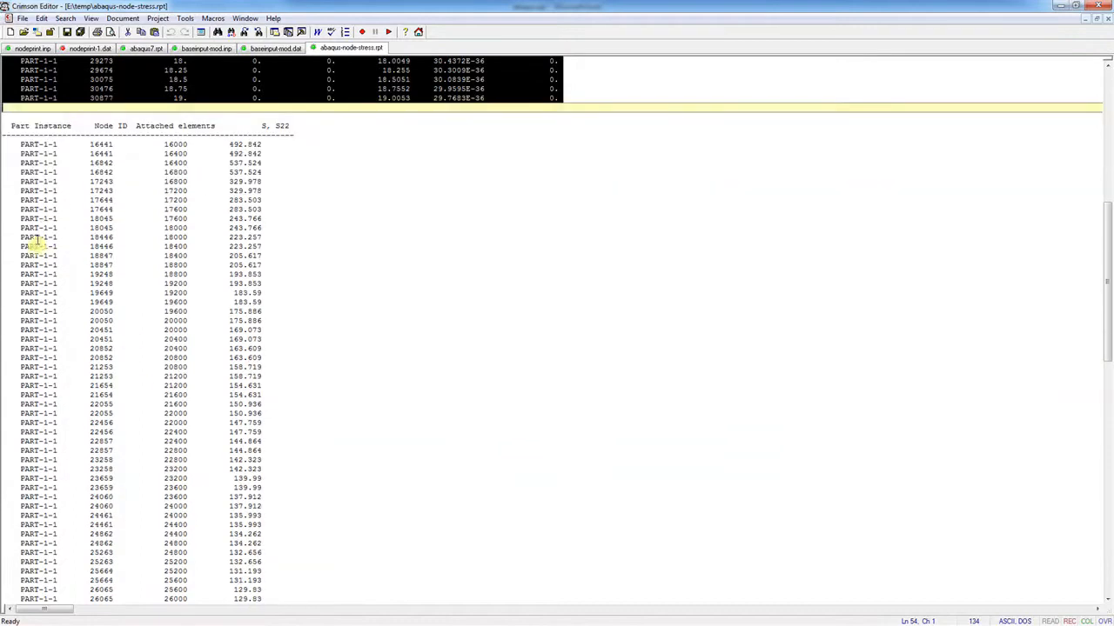
{"action": "left_click_drag", "start_coordinate": [6, 142], "coordinate": [283, 592]}
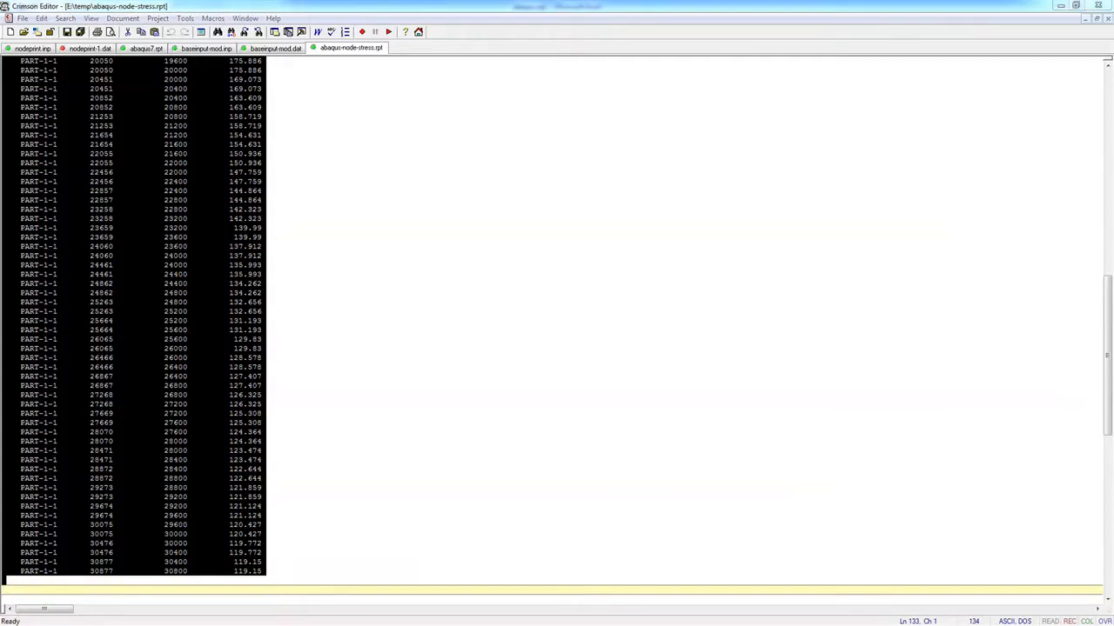
{"action": "key", "text": "alt+Tab"}
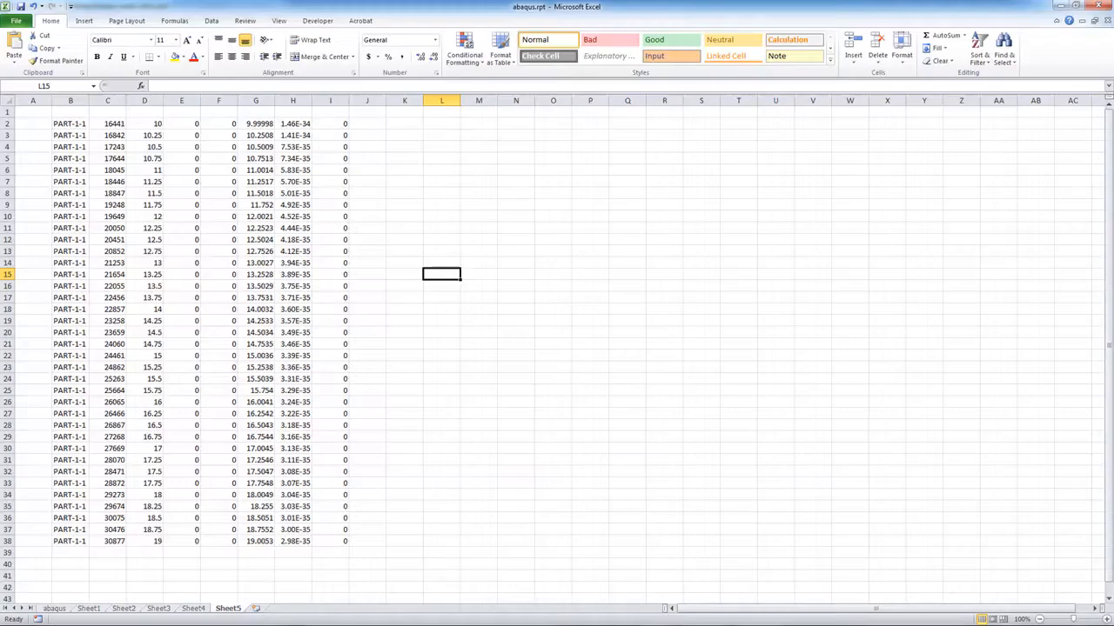
{"action": "left_click", "coordinate": [445, 124]}
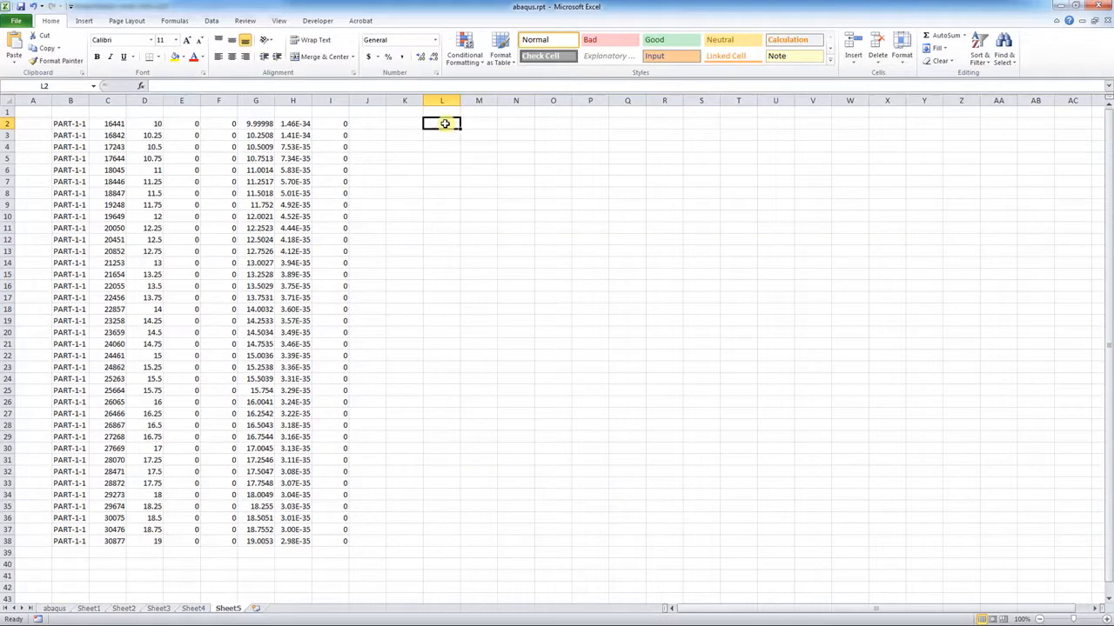
{"action": "scroll", "coordinate": [403, 235], "scroll_direction": "down", "scroll_amount": 11}
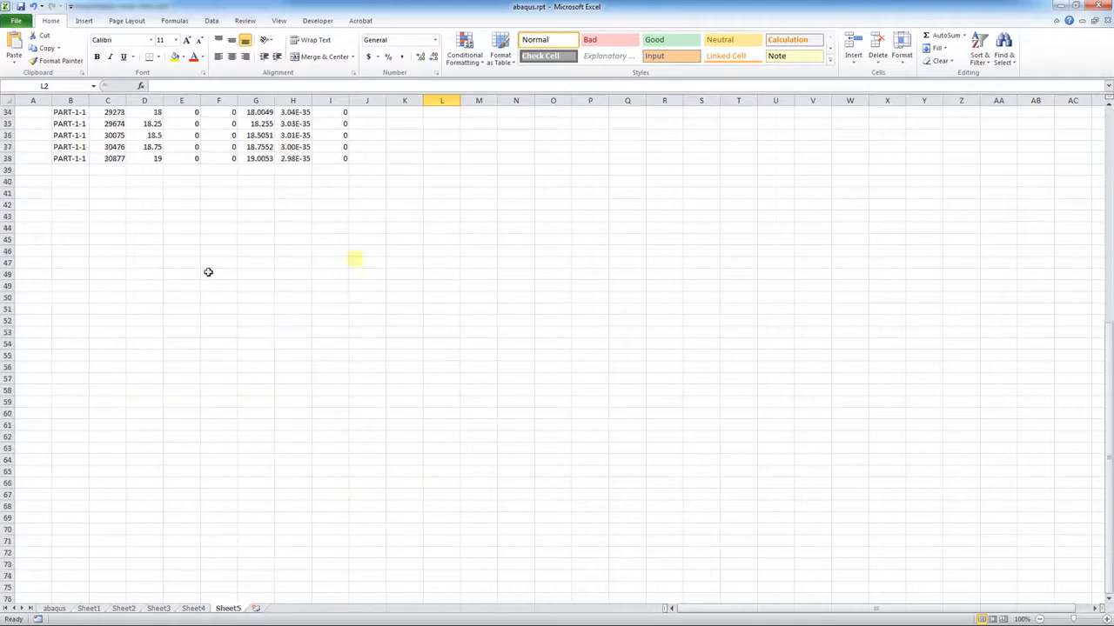
{"action": "left_click", "coordinate": [40, 216]}
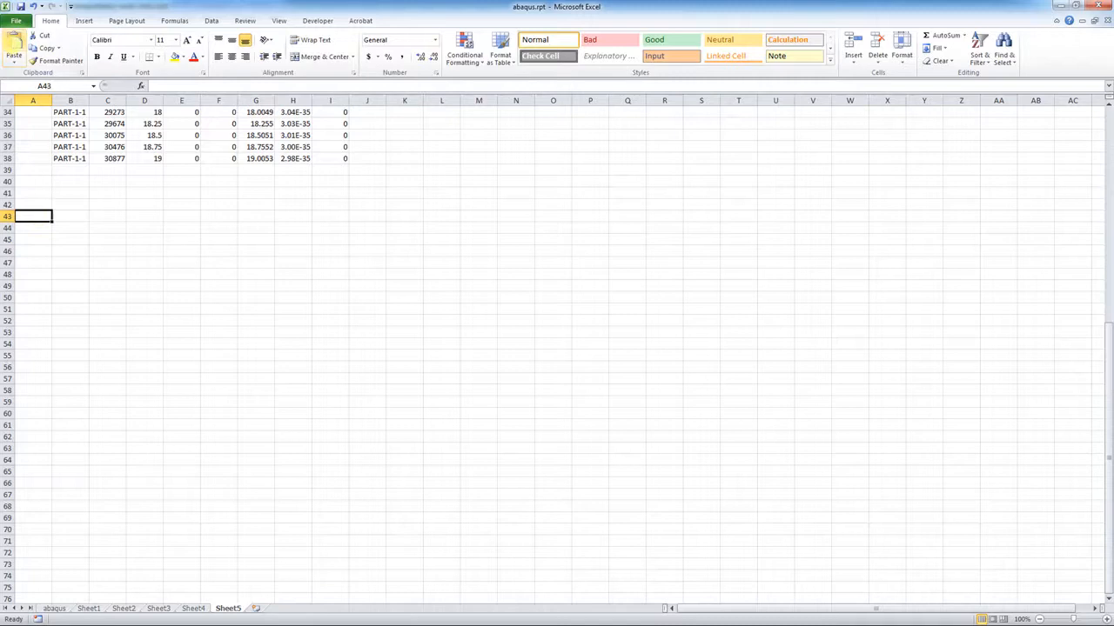
Import the copied S22 rows at A43 through the Text Import Wizard, split into columns
{"action": "left_click", "coordinate": [15, 58]}
{"action": "left_click", "coordinate": [55, 101]}
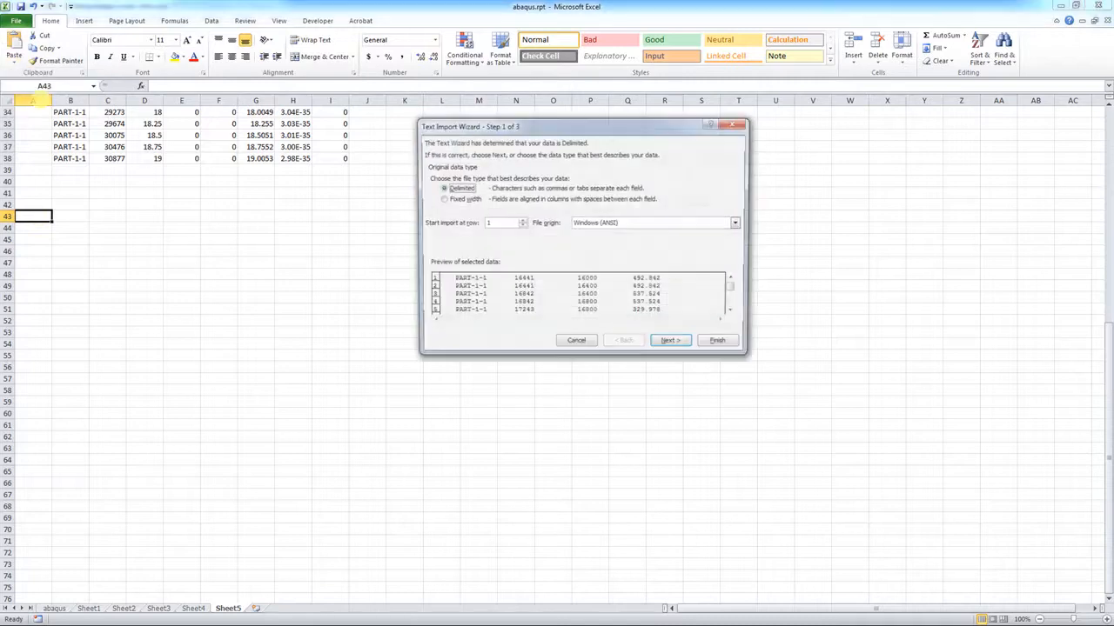
{"action": "left_click", "coordinate": [671, 341]}
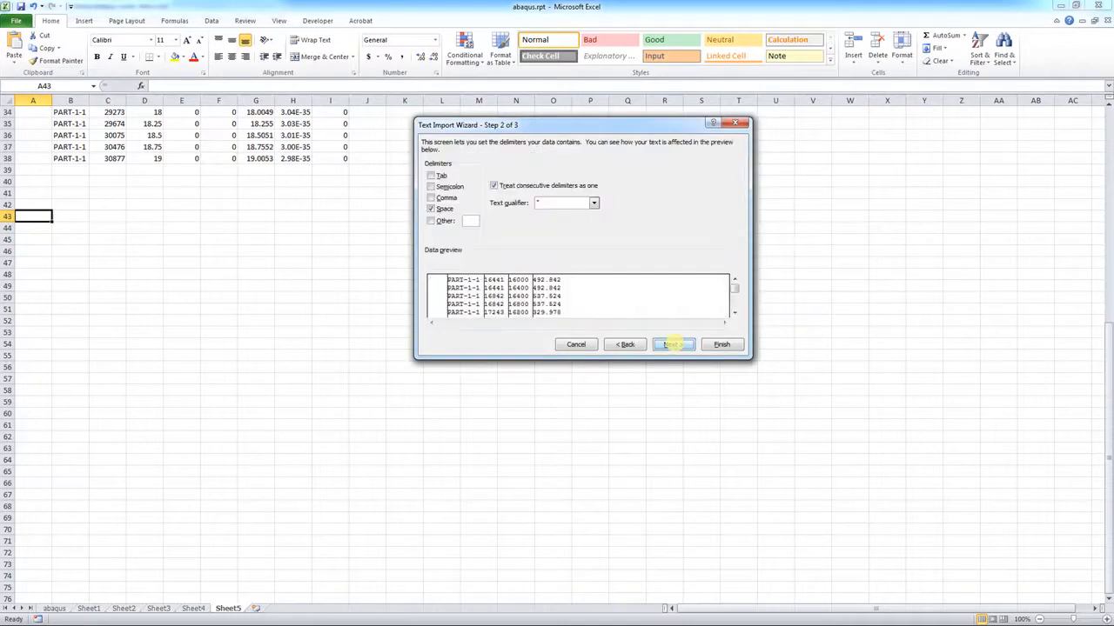
{"action": "left_click", "coordinate": [721, 345]}
{"action": "left_click", "coordinate": [261, 262]}
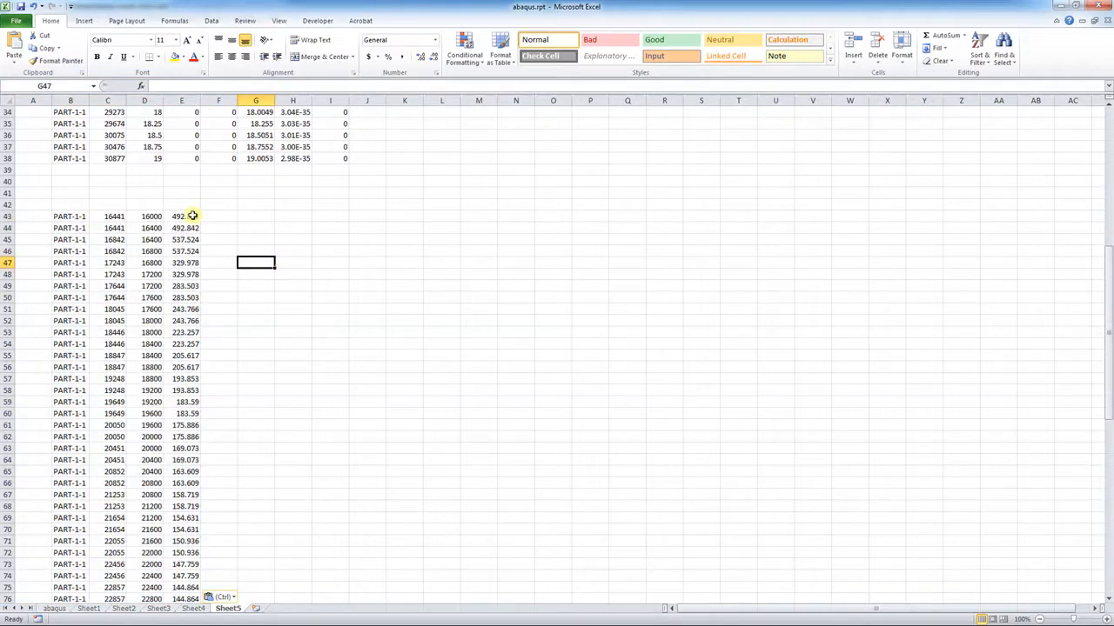
{"action": "scroll", "coordinate": [192, 218], "scroll_direction": "down", "scroll_amount": 19}
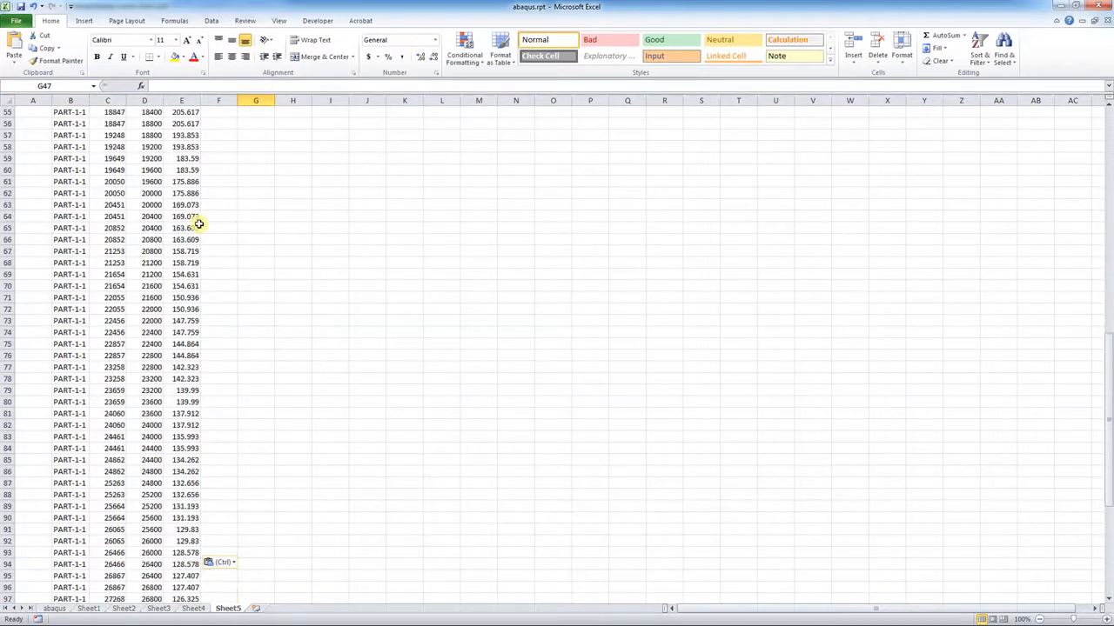
{"action": "scroll", "coordinate": [198, 224], "scroll_direction": "up", "scroll_amount": 20}
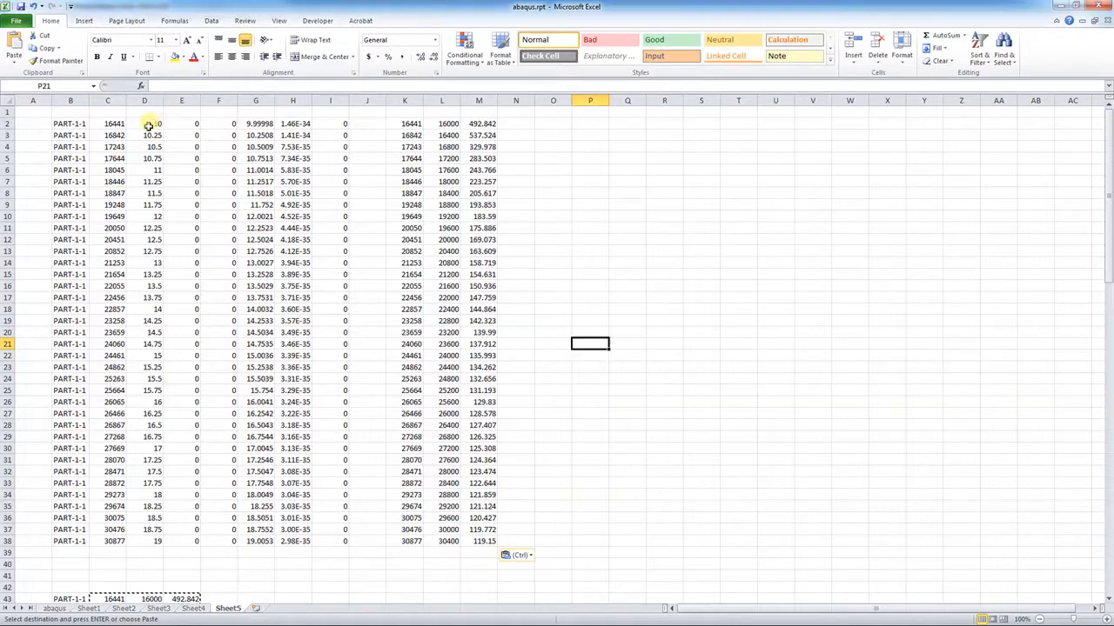
Copy the x positions D2:D38 into Q2 and the S22 values M2:M38 into R2
{"action": "left_click_drag", "start_coordinate": [153, 124], "coordinate": [154, 541]}
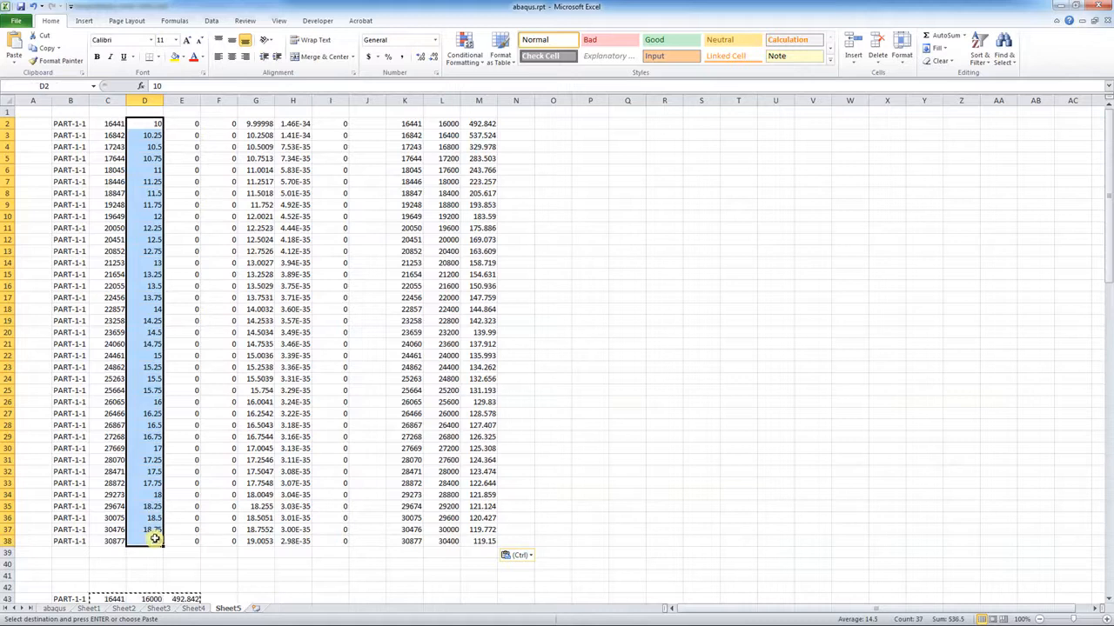
{"action": "key", "text": "ctrl+c"}
{"action": "left_click", "coordinate": [623, 126]}
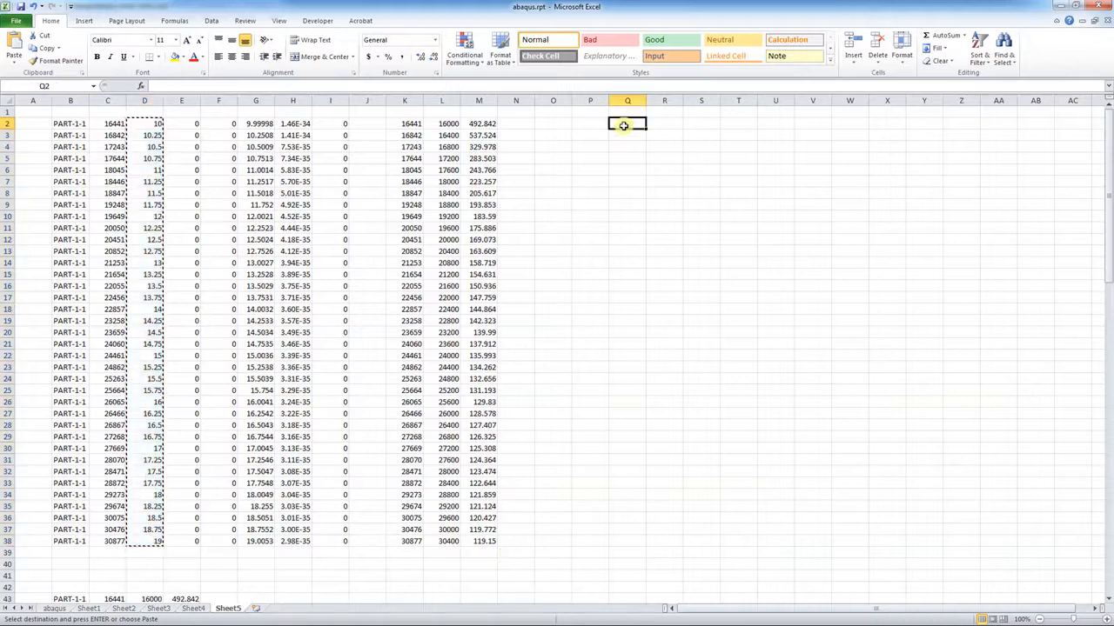
{"action": "key", "text": "ctrl+v"}
{"action": "left_click_drag", "start_coordinate": [482, 124], "coordinate": [488, 543]}
{"action": "key", "text": "ctrl+c"}
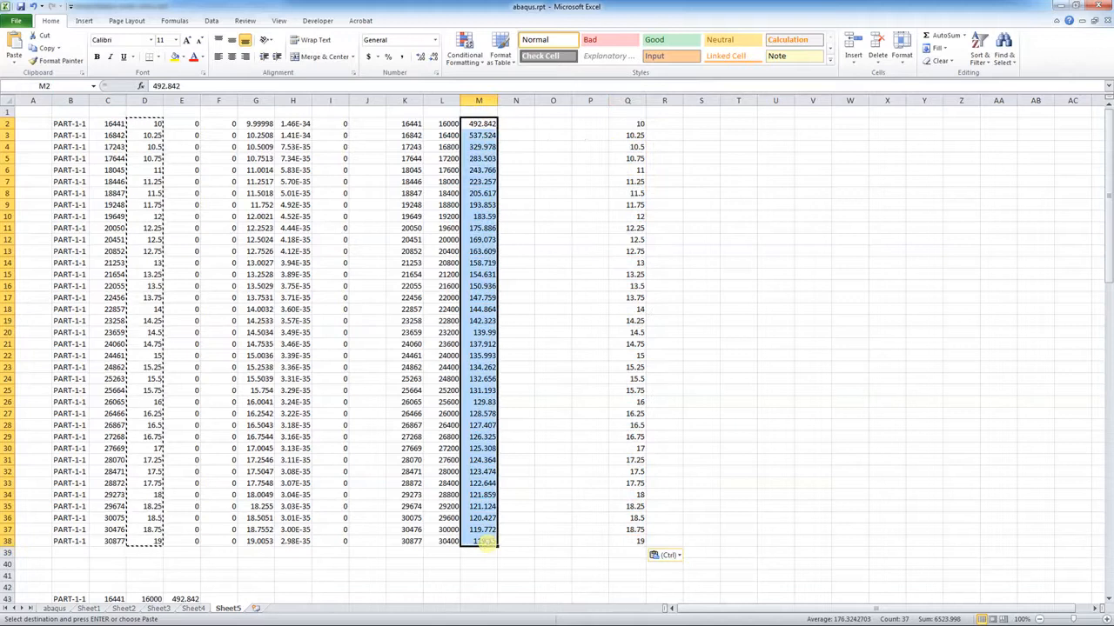
{"action": "left_click", "coordinate": [672, 123]}
{"action": "key", "text": "ctrl+v"}
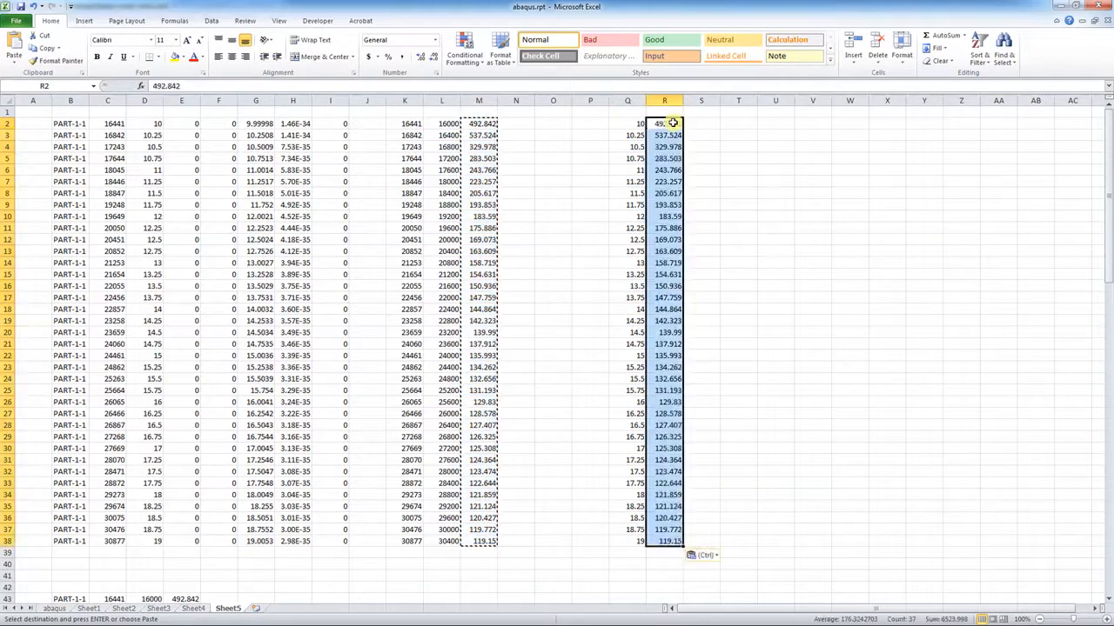
{"action": "left_click", "coordinate": [816, 254]}
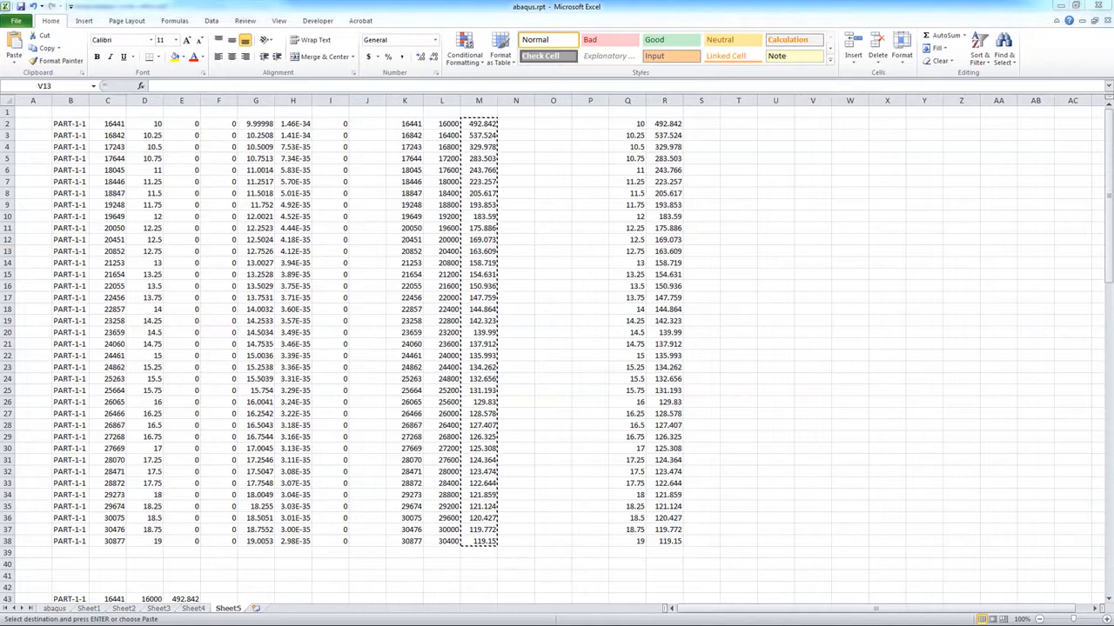
{"action": "key", "text": "alt+Tab"}
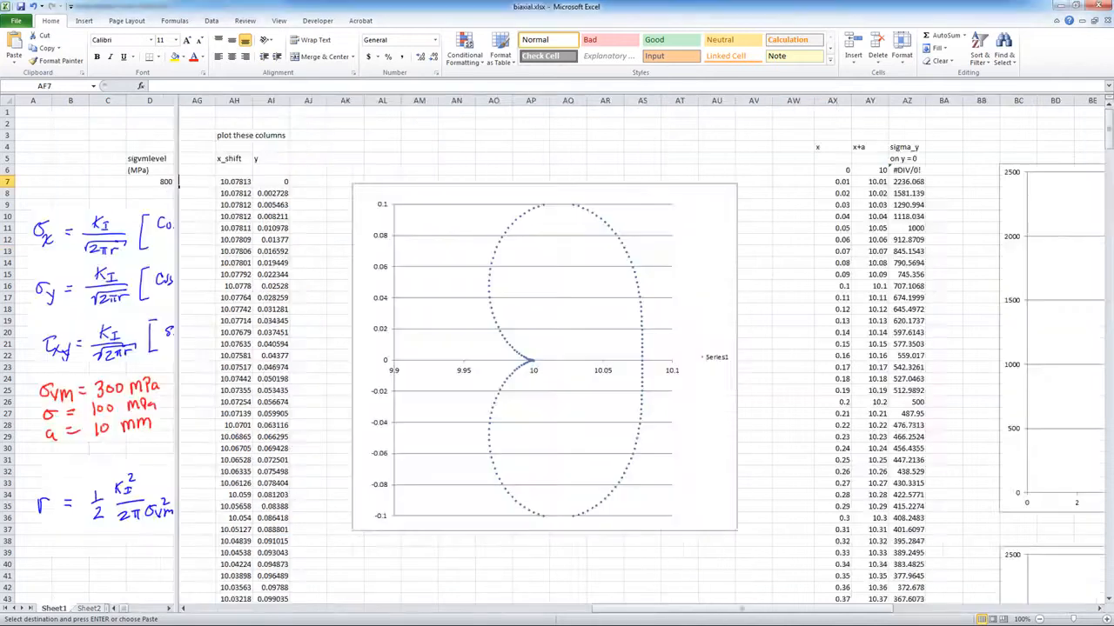
Scroll the sigma_y table and widen the left pane to show the full equations and KI = 560.4988849
{"action": "left_click_drag", "start_coordinate": [874, 609], "coordinate": [973, 589]}
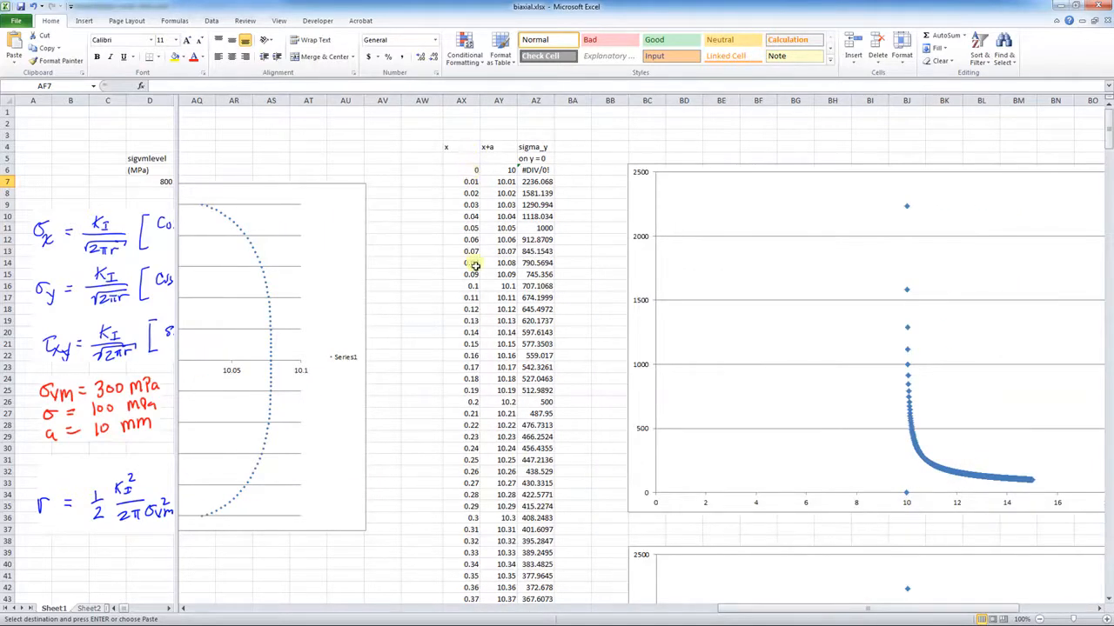
{"action": "scroll", "coordinate": [474, 265], "scroll_direction": "down", "scroll_amount": 4}
{"action": "scroll", "coordinate": [475, 267], "scroll_direction": "down", "scroll_amount": 20}
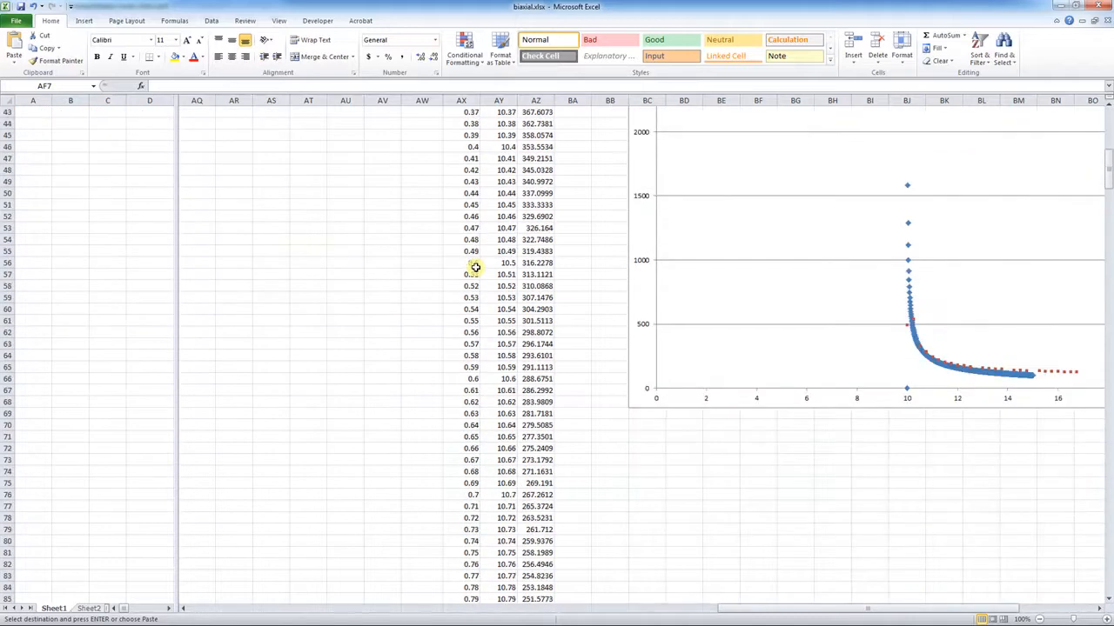
{"action": "scroll", "coordinate": [475, 267], "scroll_direction": "down", "scroll_amount": 12}
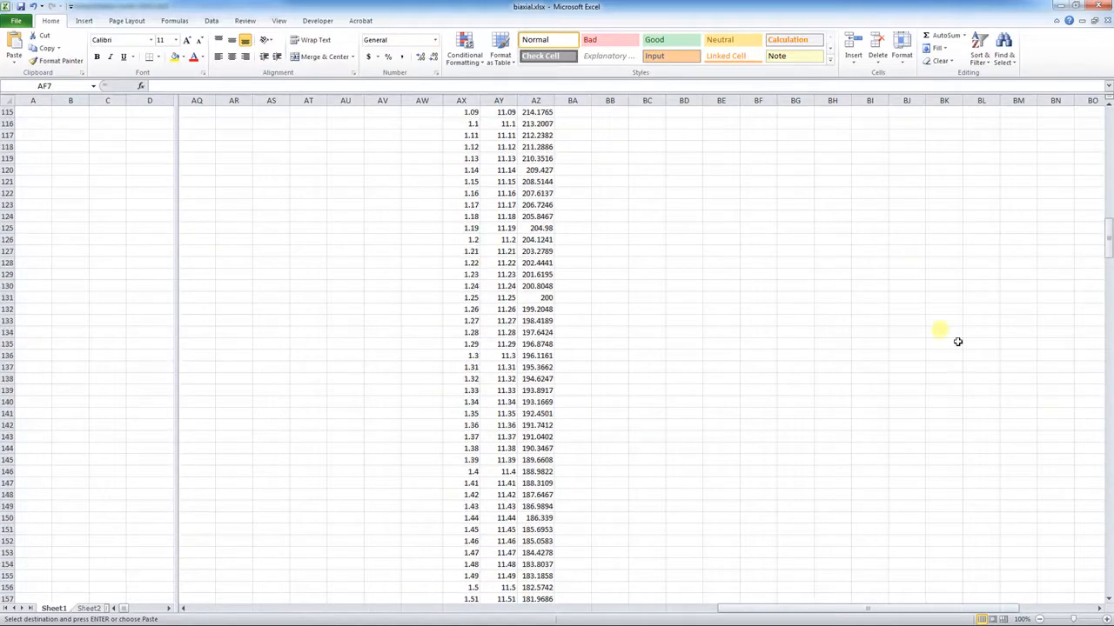
{"action": "left_click_drag", "start_coordinate": [1108, 230], "coordinate": [1107, 122]}
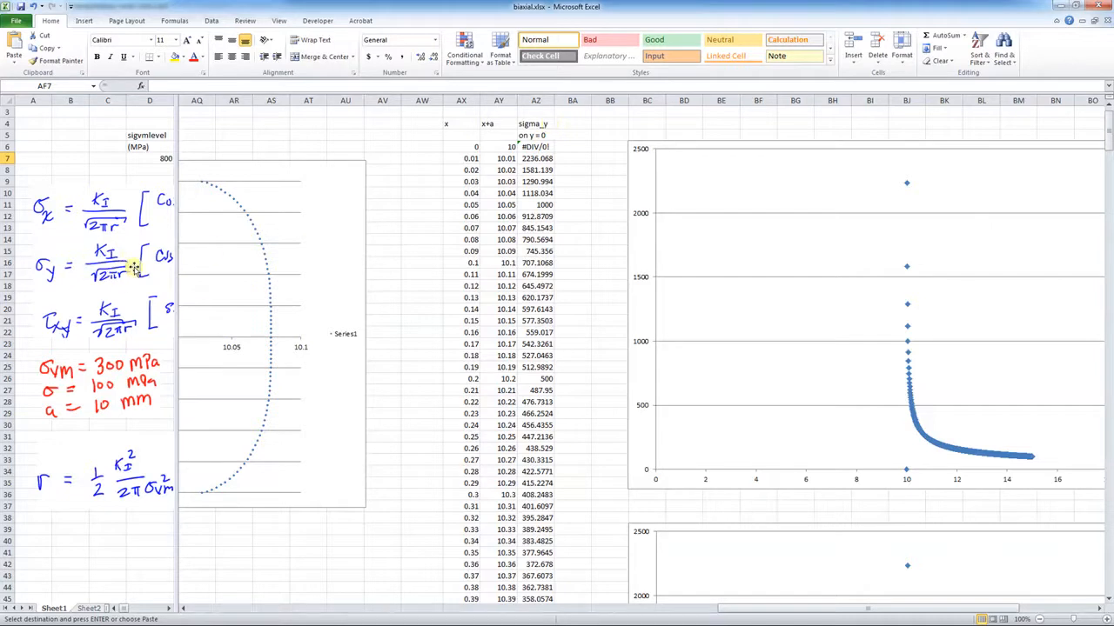
{"action": "left_click_drag", "start_coordinate": [176, 366], "coordinate": [379, 347]}
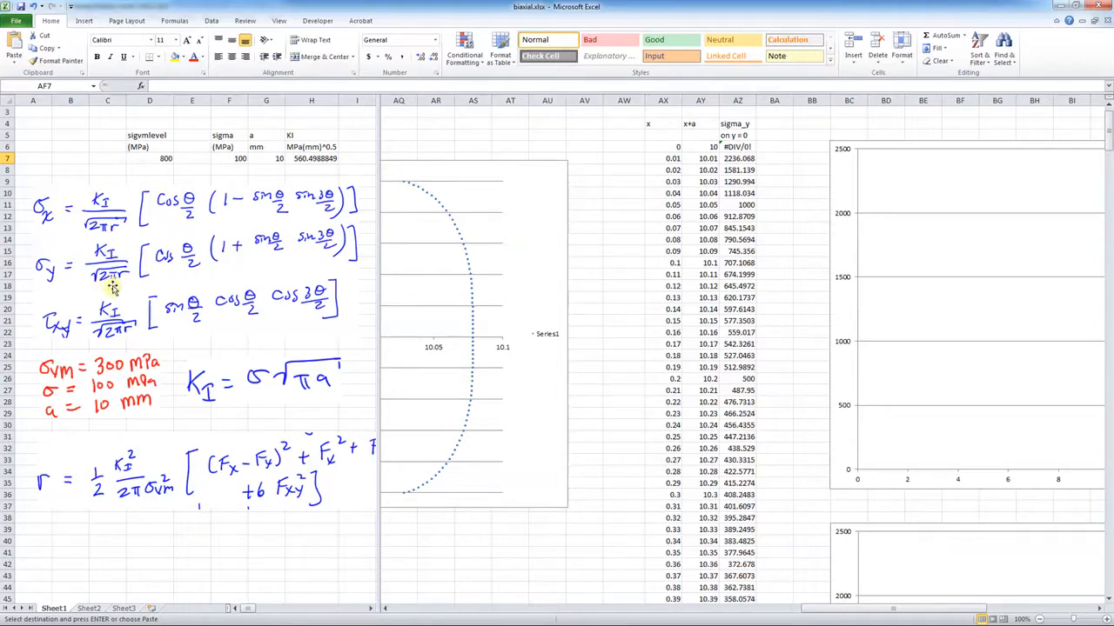
{"action": "left_click", "coordinate": [666, 146]}
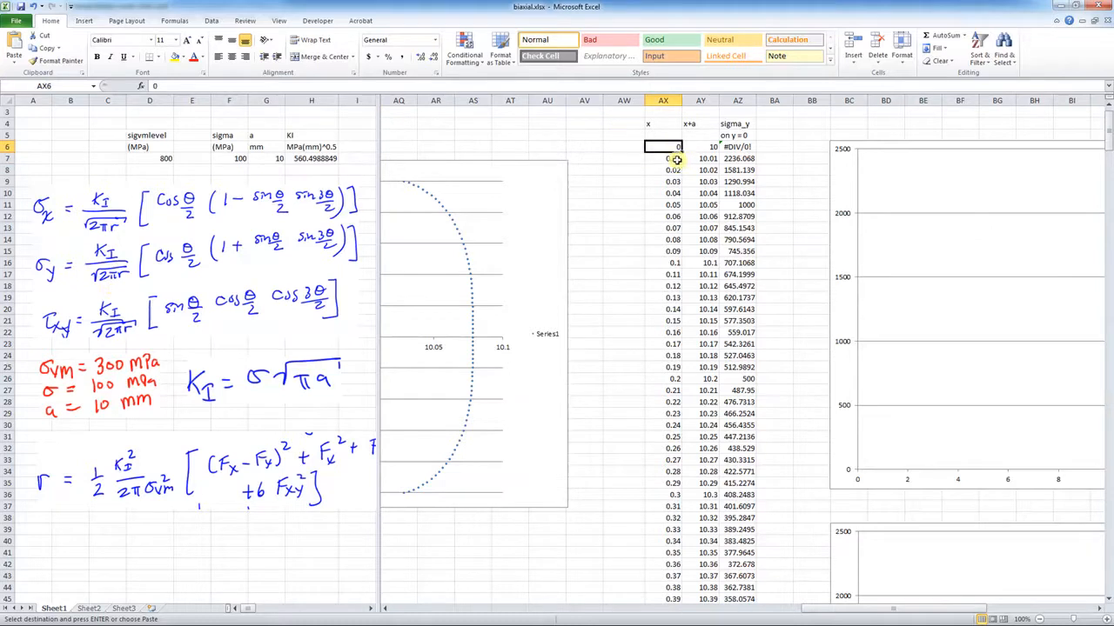
{"action": "left_click", "coordinate": [735, 147]}
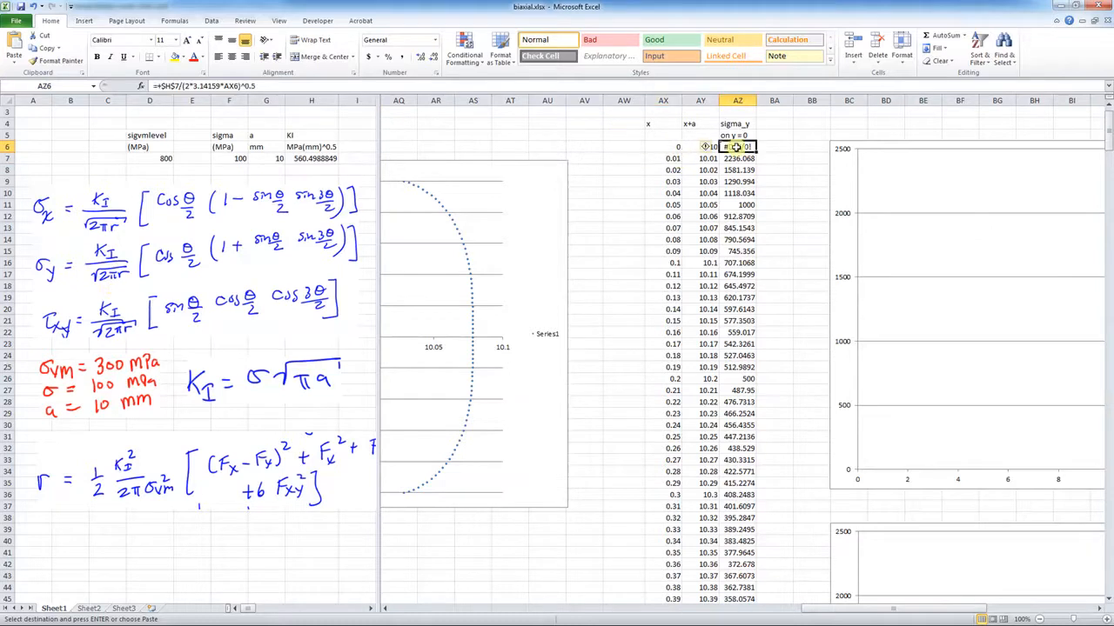
{"action": "left_click", "coordinate": [309, 86]}
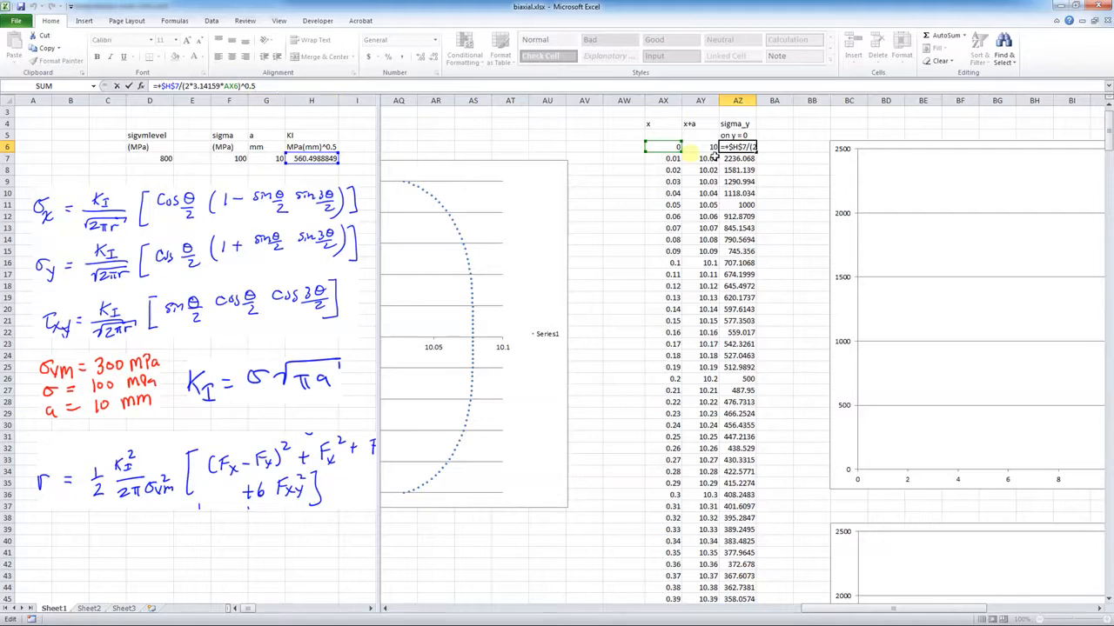
{"action": "left_click", "coordinate": [774, 146]}
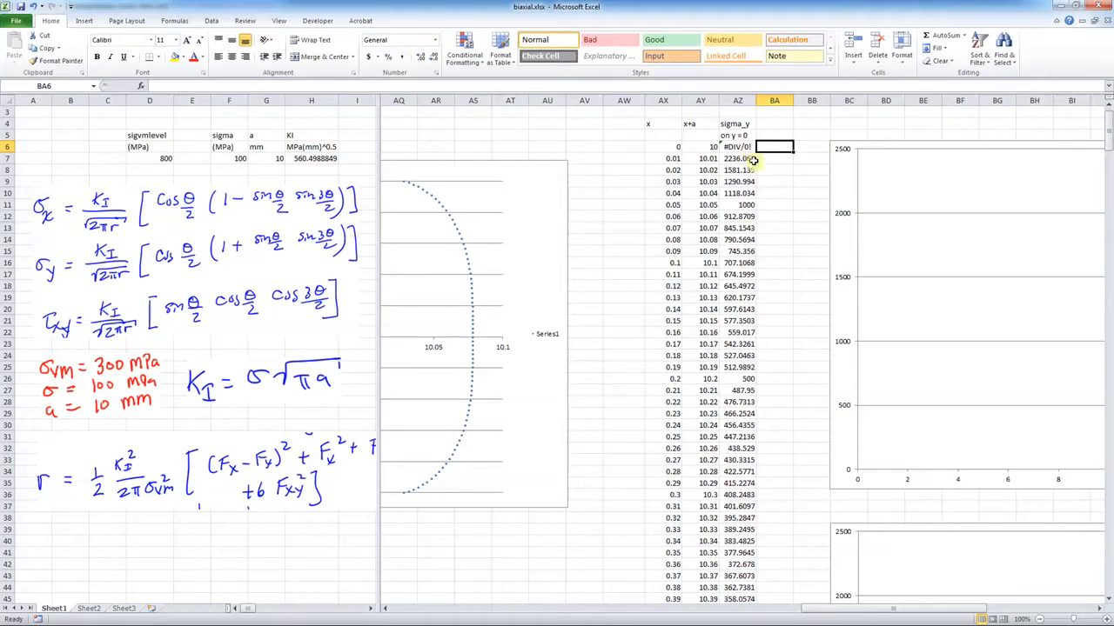
Scroll down to confirm the sigma_y column ends at row 506 with 100 at x+a = 15
{"action": "scroll", "coordinate": [795, 334], "scroll_direction": "down", "scroll_amount": 18}
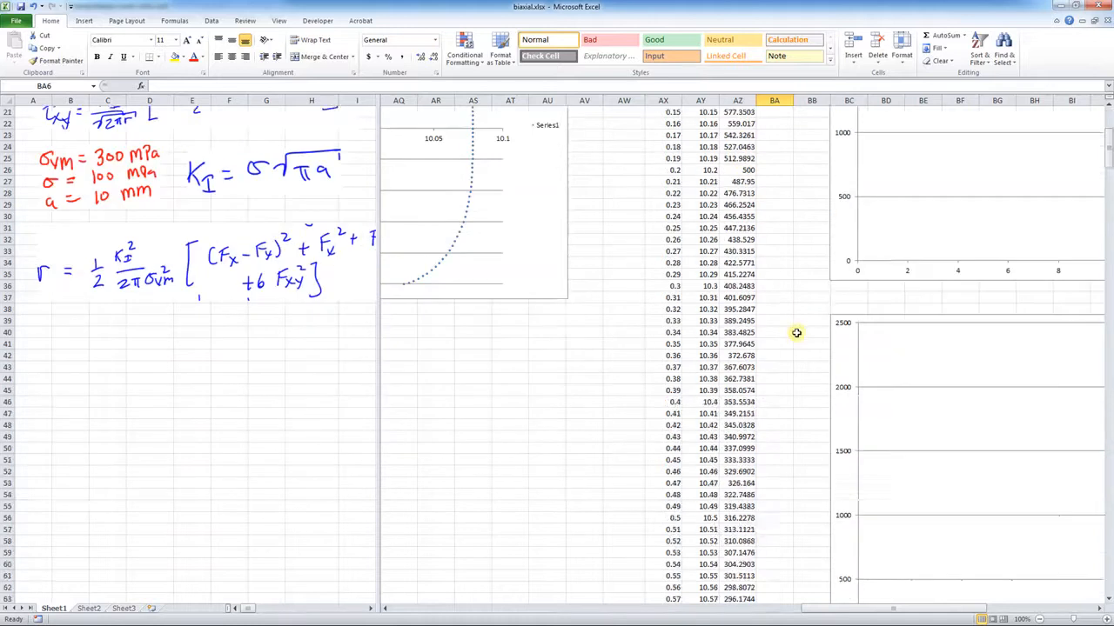
{"action": "scroll", "coordinate": [796, 333], "scroll_direction": "down", "scroll_amount": 20}
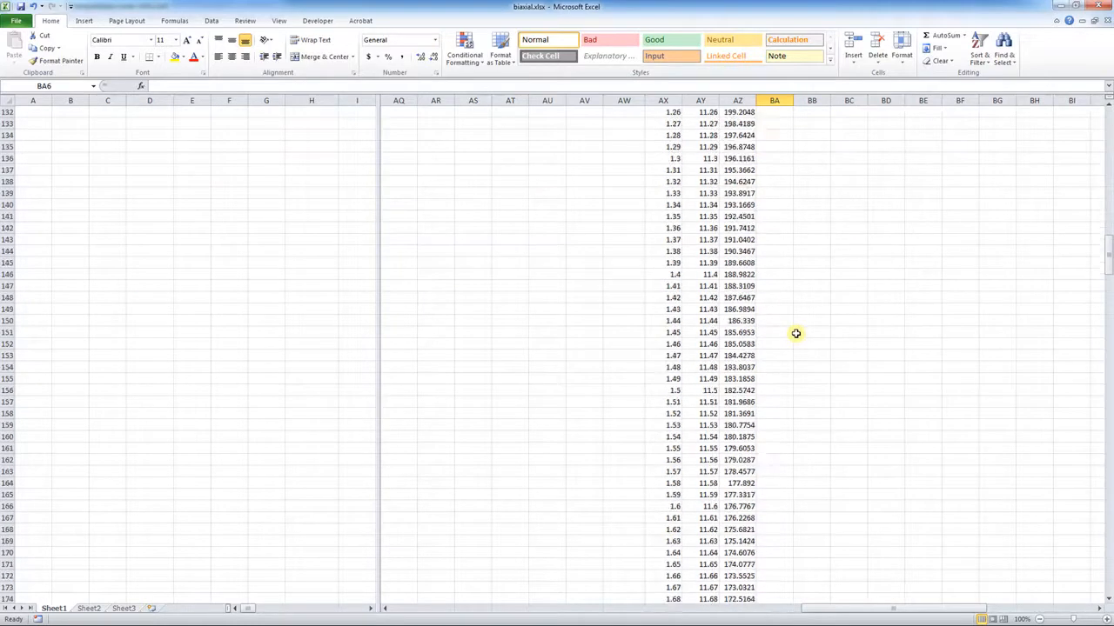
{"action": "scroll", "coordinate": [795, 333], "scroll_direction": "down", "scroll_amount": 20}
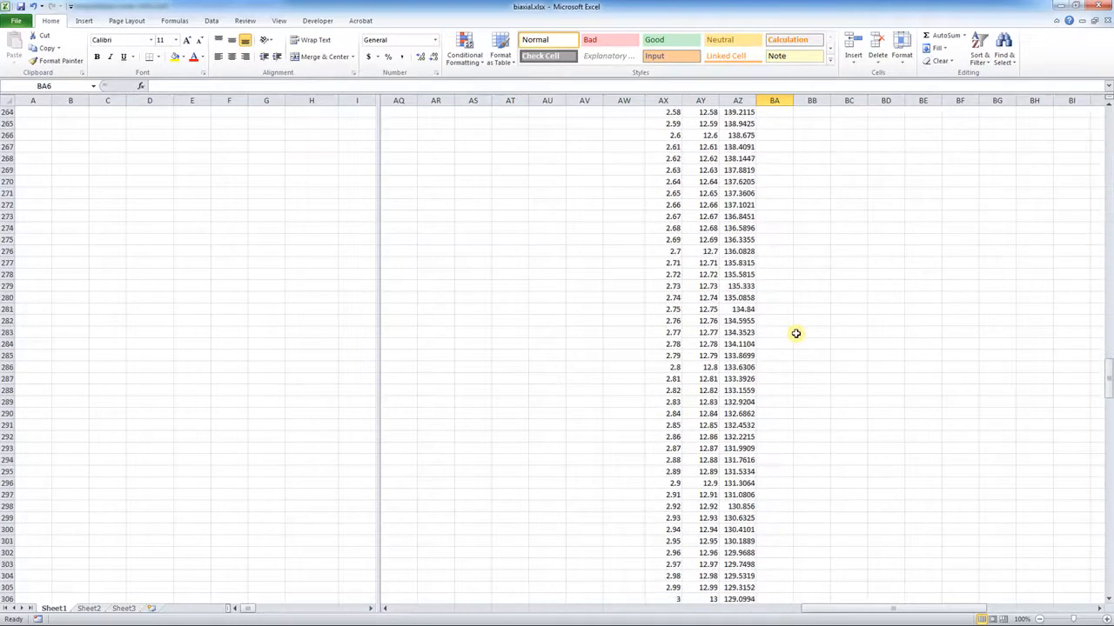
{"action": "scroll", "coordinate": [795, 333], "scroll_direction": "down", "scroll_amount": 20}
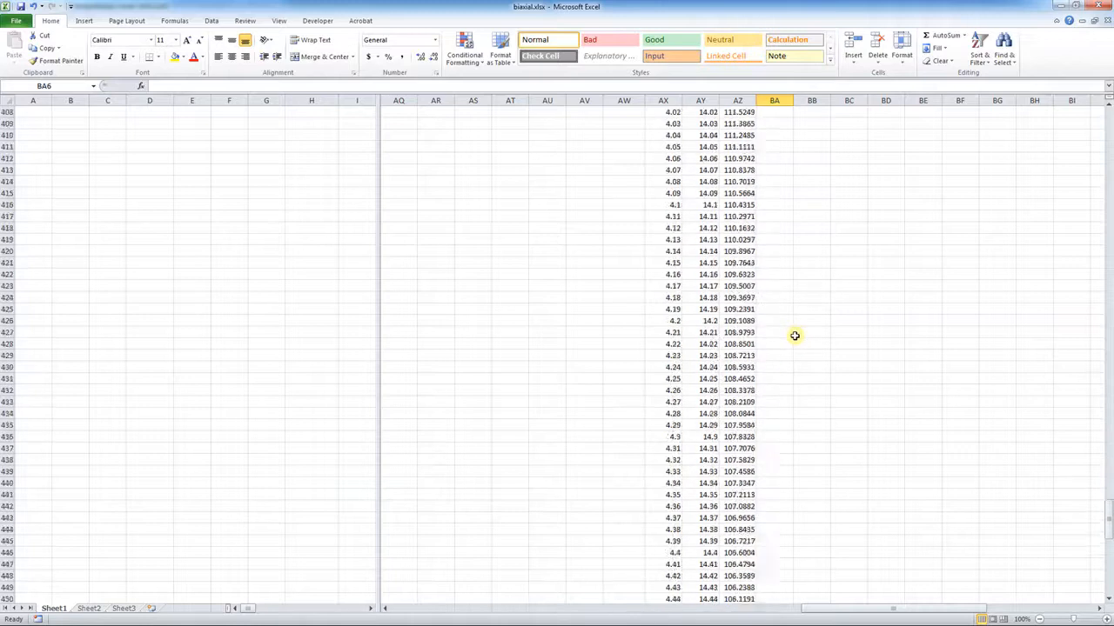
{"action": "scroll", "coordinate": [794, 336], "scroll_direction": "down", "scroll_amount": 7}
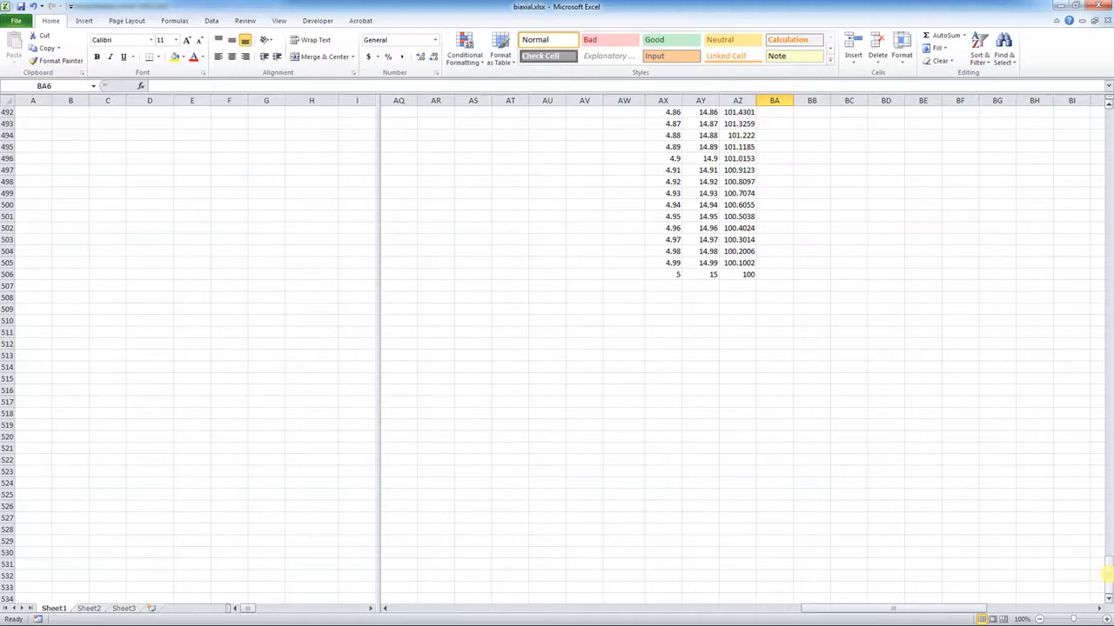
Return to the top of the sheet and bring the chart and the FEA x/sigy columns BS–BT into view
{"action": "left_click_drag", "start_coordinate": [1107, 575], "coordinate": [1085, 157]}
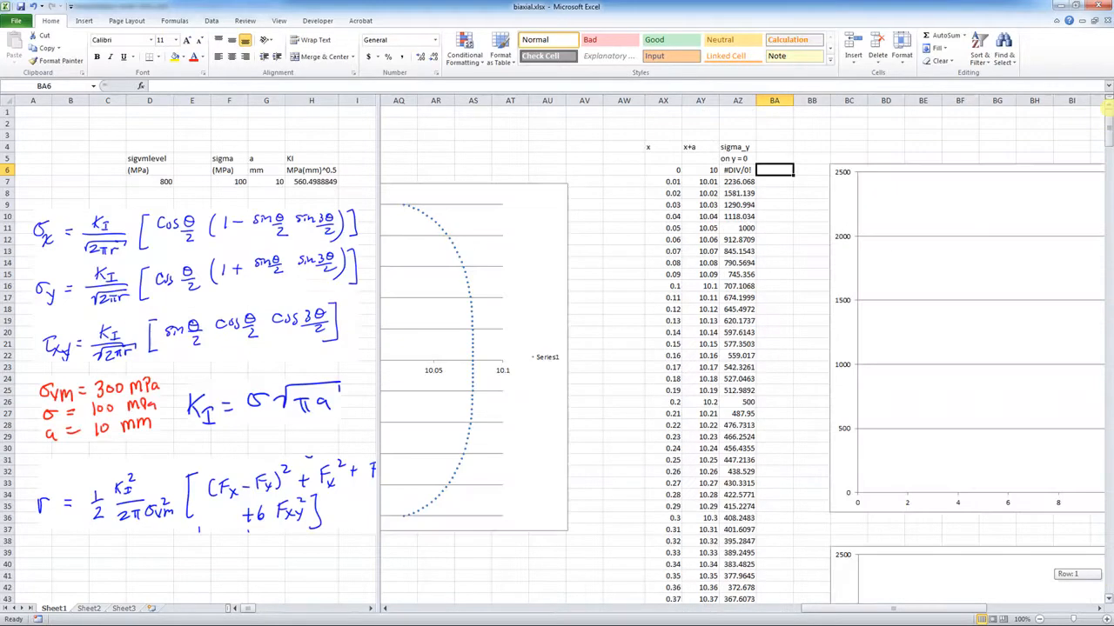
{"action": "left_click_drag", "start_coordinate": [885, 609], "coordinate": [1098, 606]}
{"action": "left_click", "coordinate": [1099, 608]}
Copy the 37 FEA x and S22 pairs in Q2:R38 from abaqus.rpt, then return to biaxial.xlsx
{"action": "left_click", "coordinate": [1098, 608]}
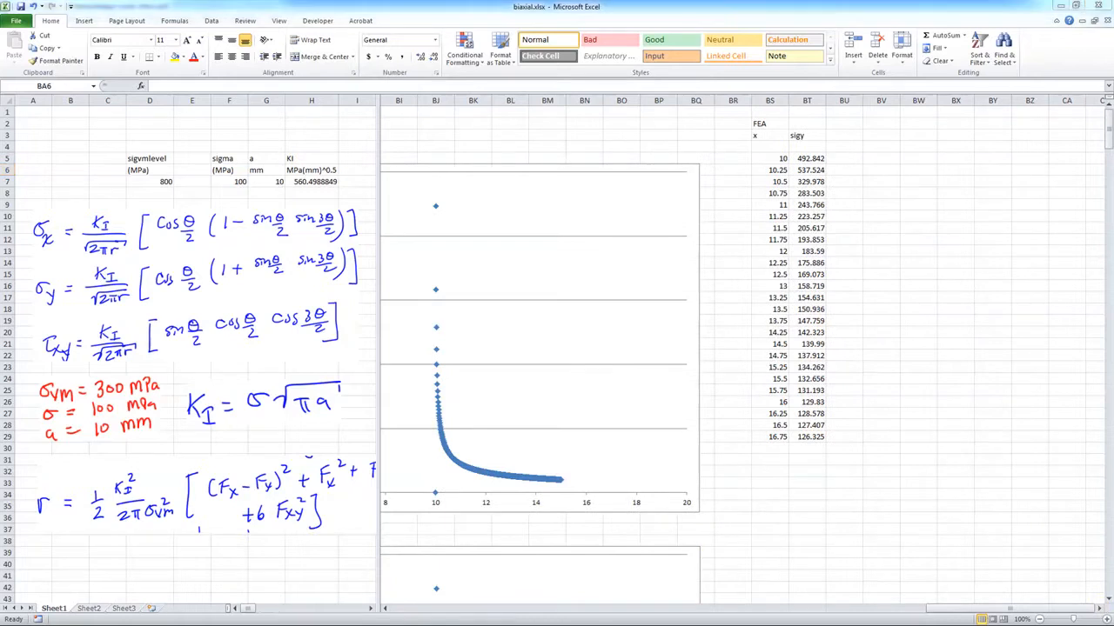
{"action": "left_click", "coordinate": [89, 608]}
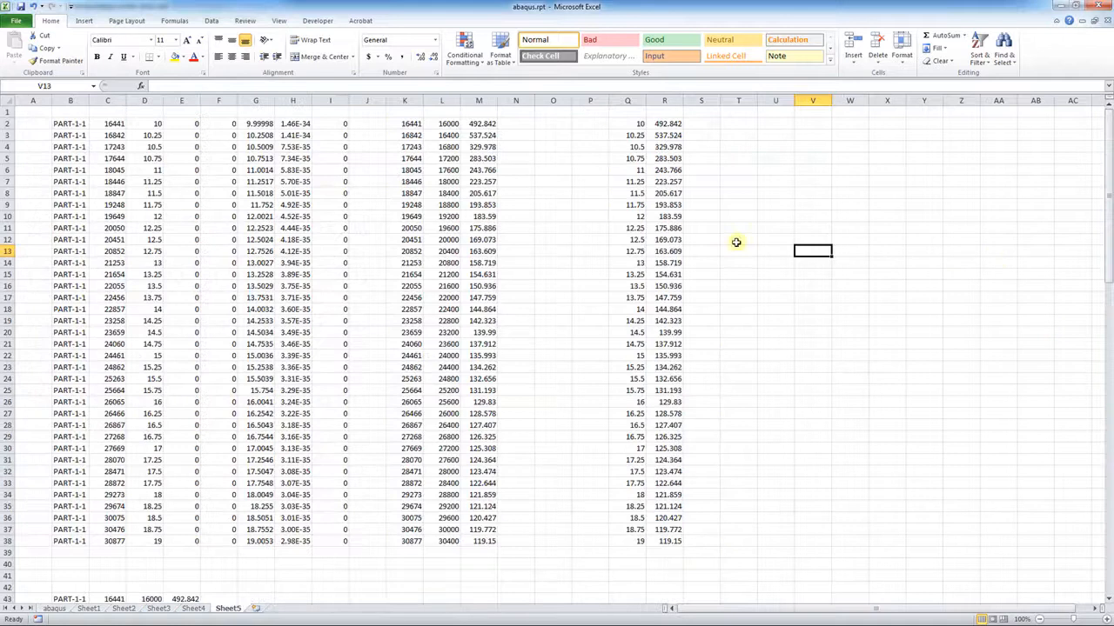
{"action": "left_click", "coordinate": [626, 123]}
{"action": "left_click_drag", "start_coordinate": [627, 124], "coordinate": [672, 542]}
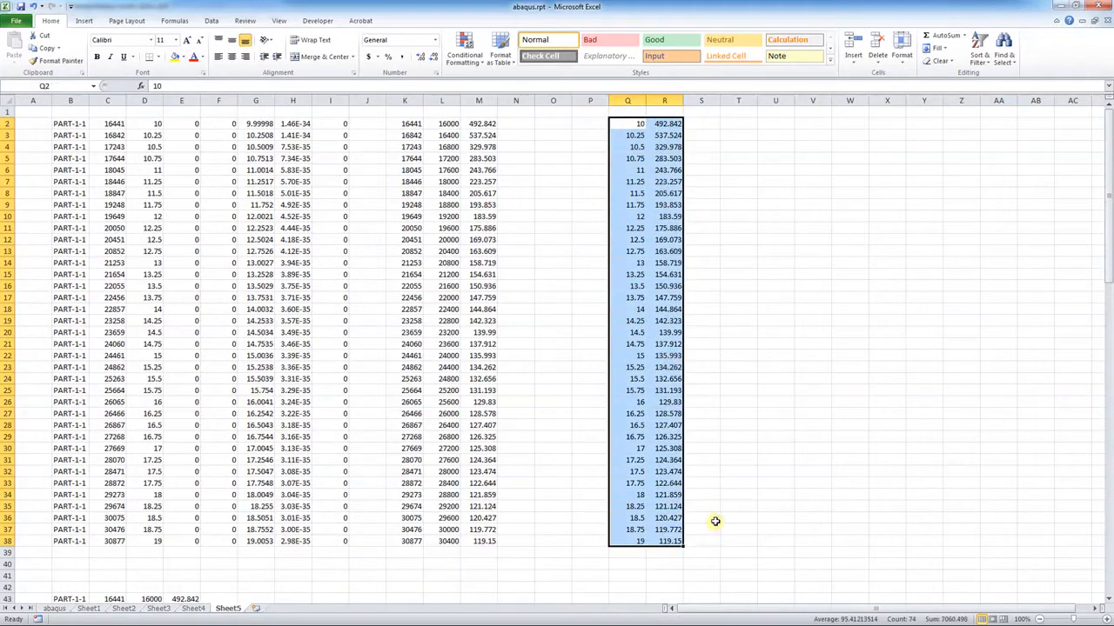
{"action": "key", "text": "ctrl+c"}
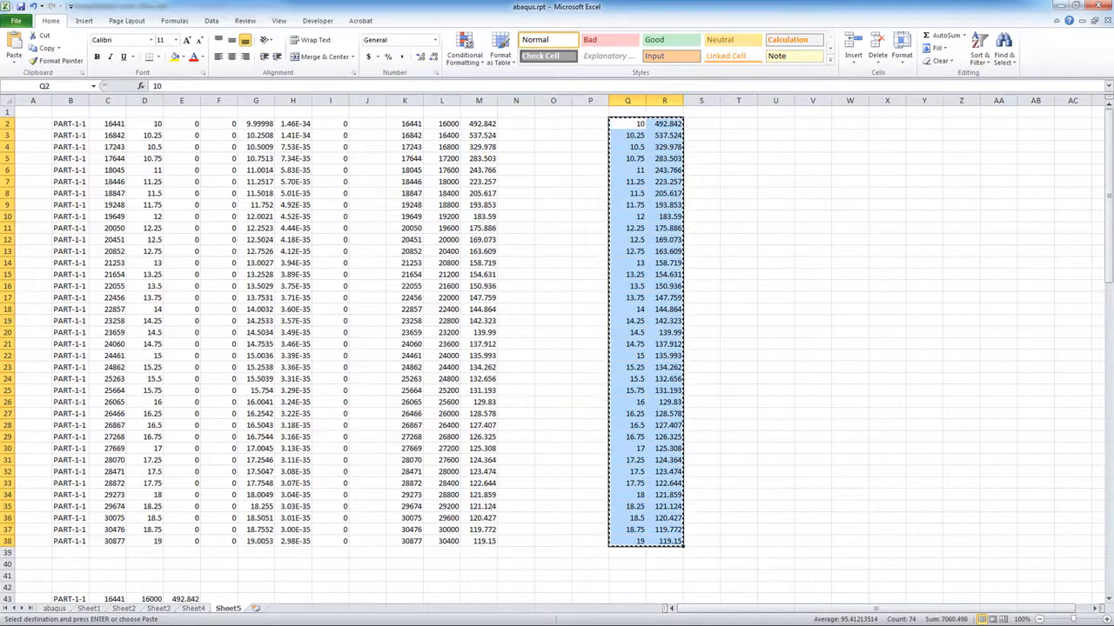
{"action": "key", "text": "alt+Tab"}
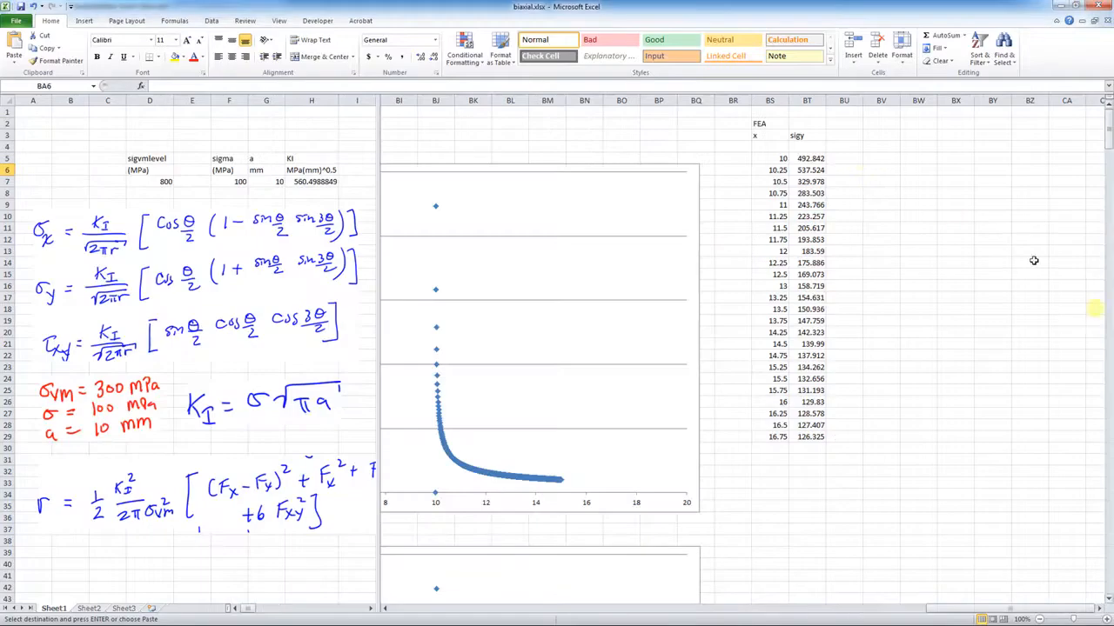
Paste the copied FEA x/S22 values into BS5:BT41
{"action": "left_click", "coordinate": [779, 158]}
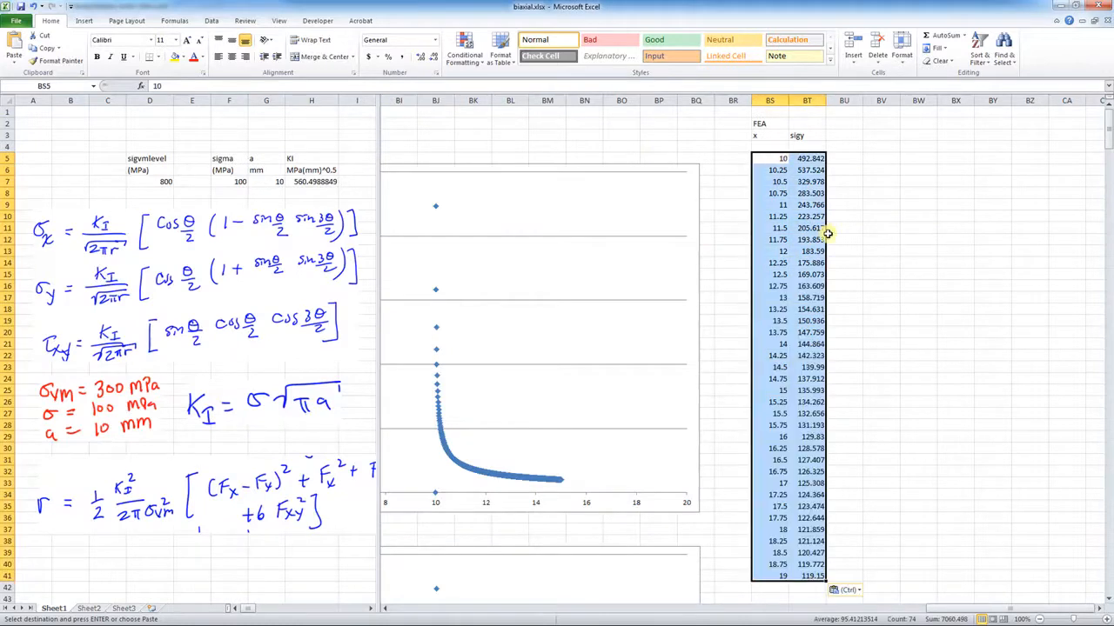
{"action": "scroll", "coordinate": [878, 243], "scroll_direction": "down", "scroll_amount": 5}
{"action": "scroll", "coordinate": [877, 243], "scroll_direction": "down", "scroll_amount": 8}
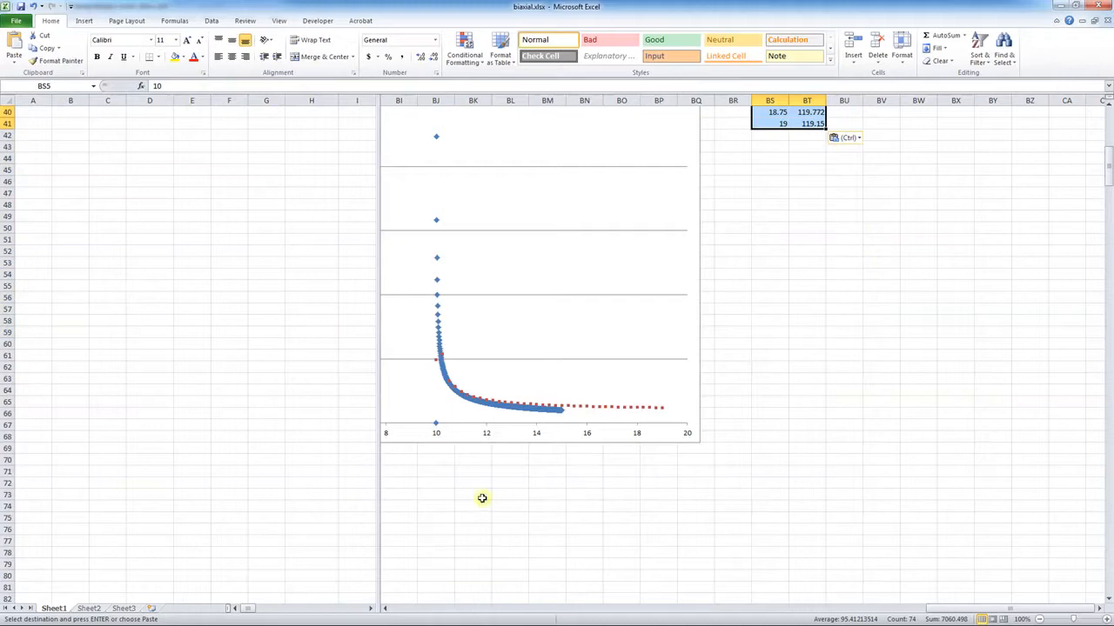
Remove the vertical pane split and bring the overlay chart with the red FEA series into view
{"action": "left_click_drag", "start_coordinate": [380, 342], "coordinate": [193, 351]}
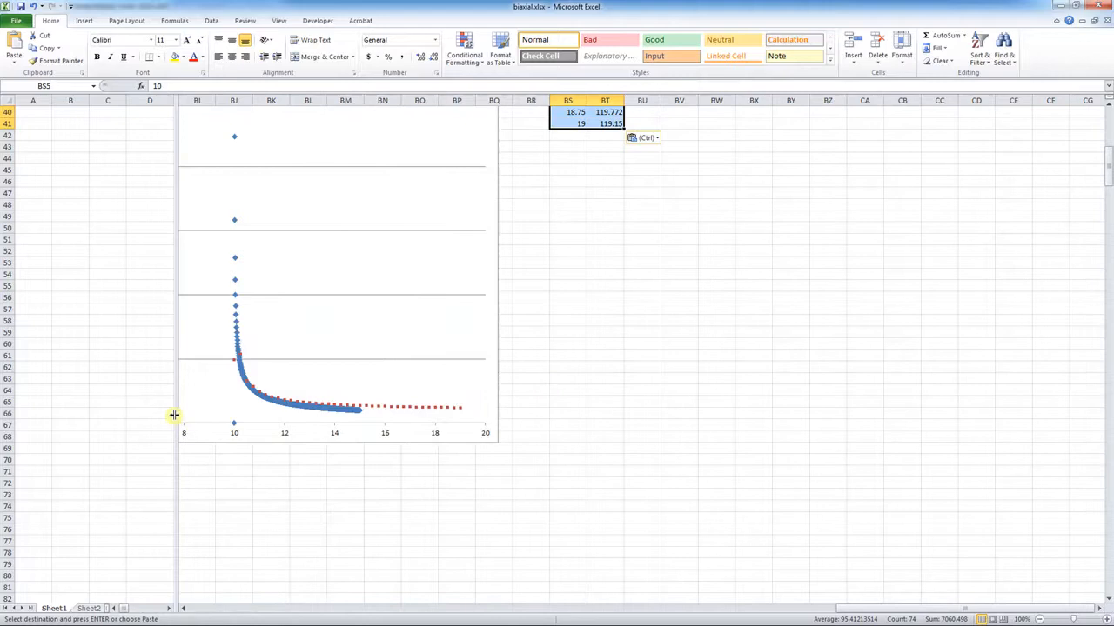
{"action": "left_click_drag", "start_coordinate": [174, 415], "coordinate": [4, 426]}
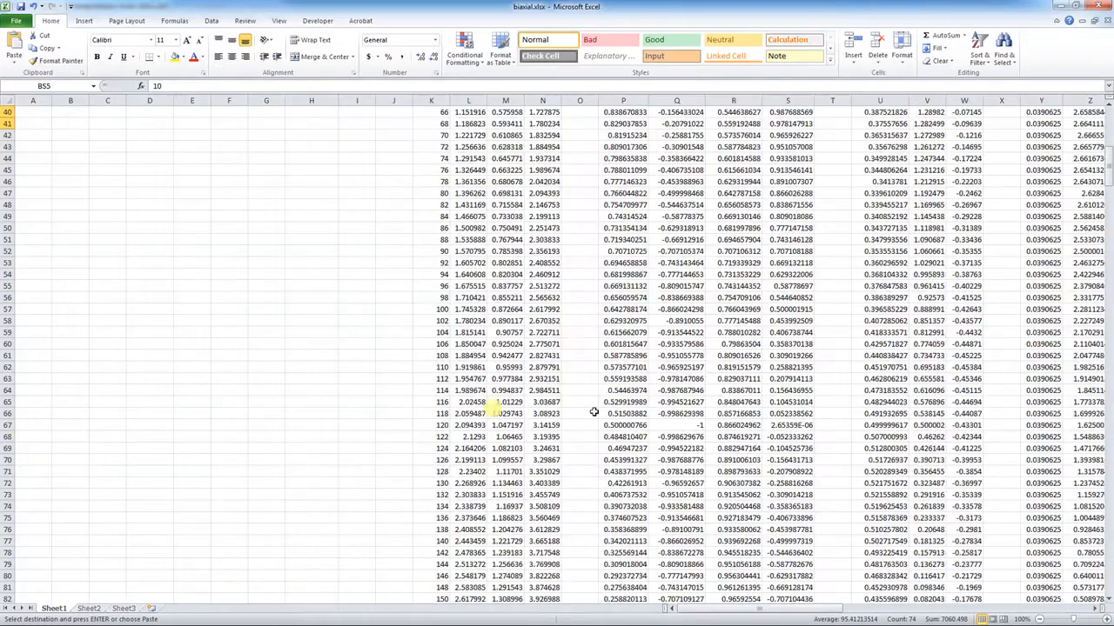
{"action": "left_click_drag", "start_coordinate": [781, 612], "coordinate": [1098, 609]}
{"action": "left_click", "coordinate": [1098, 609]}
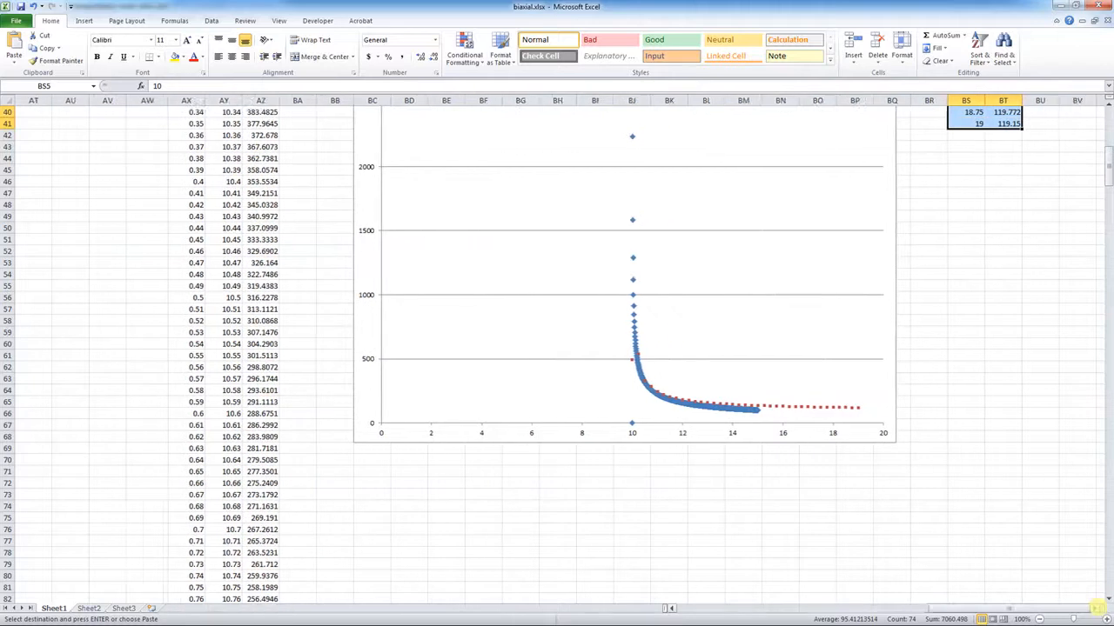
{"action": "left_click", "coordinate": [1097, 609]}
{"action": "left_click", "coordinate": [1098, 609]}
{"action": "left_click", "coordinate": [1098, 609]}
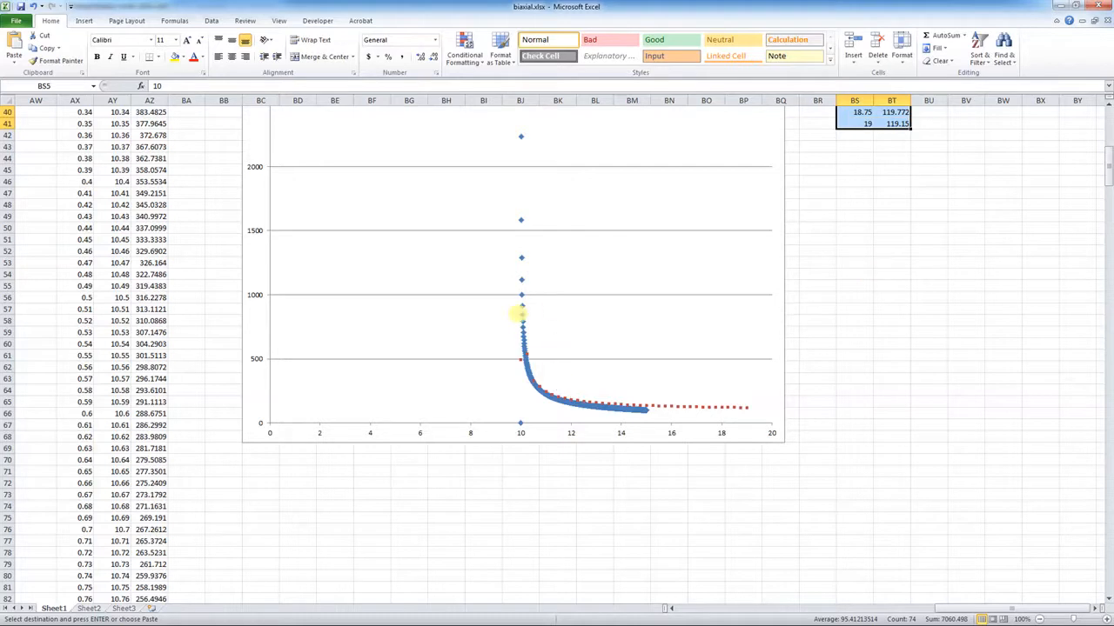
{"action": "mouse_move", "coordinate": [521, 315]}
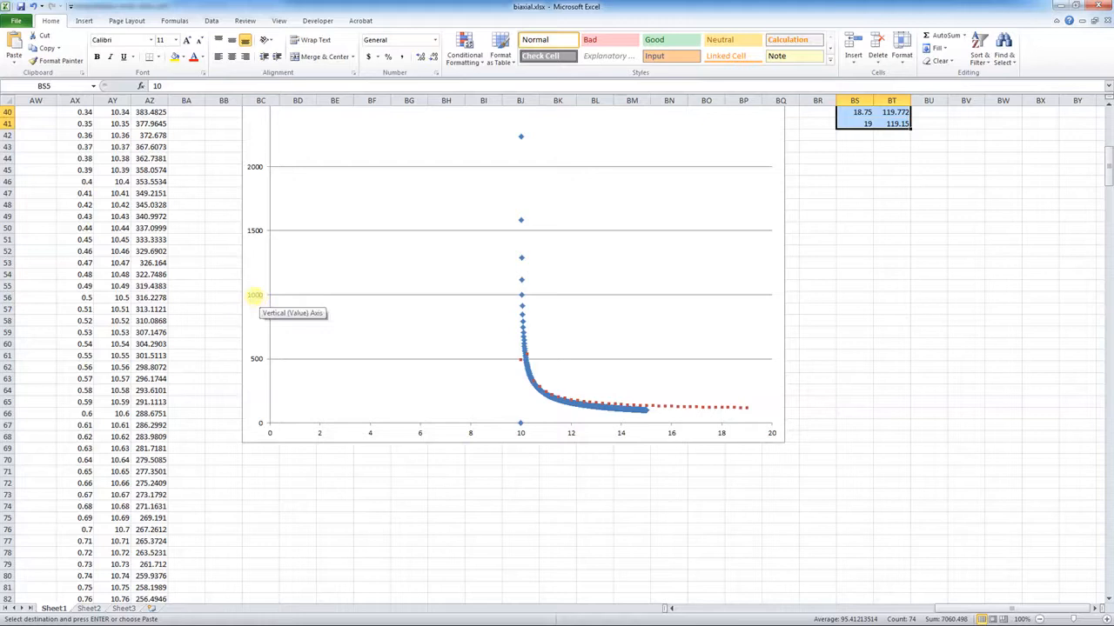
Set the chart's vertical axis to a fixed maximum of 600 in Format Axis
{"action": "double_click", "coordinate": [253, 296]}
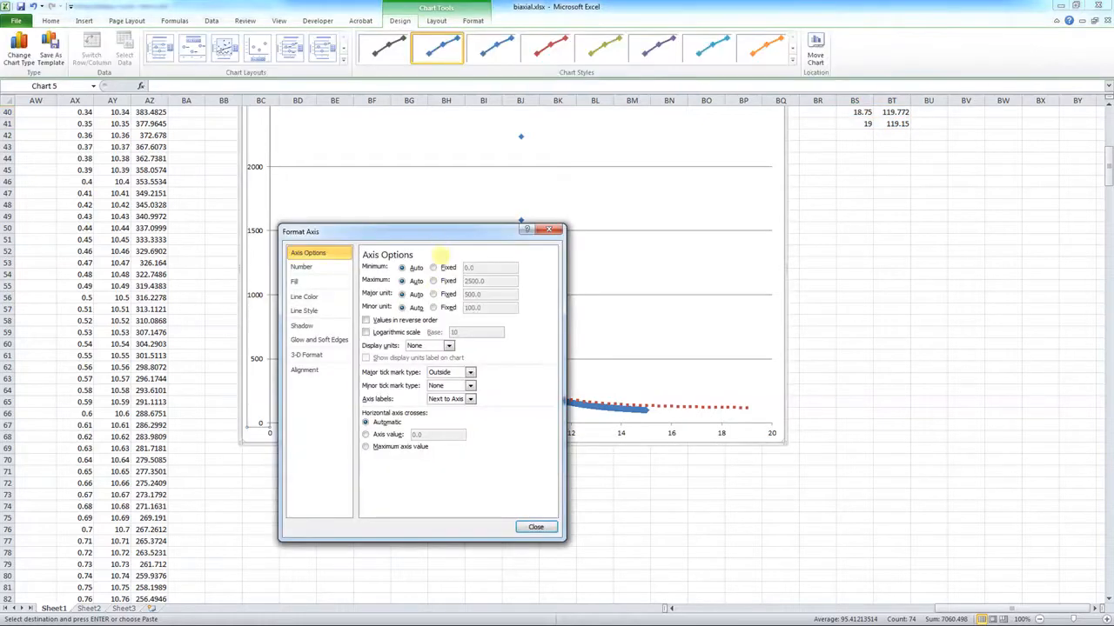
{"action": "left_click", "coordinate": [448, 281]}
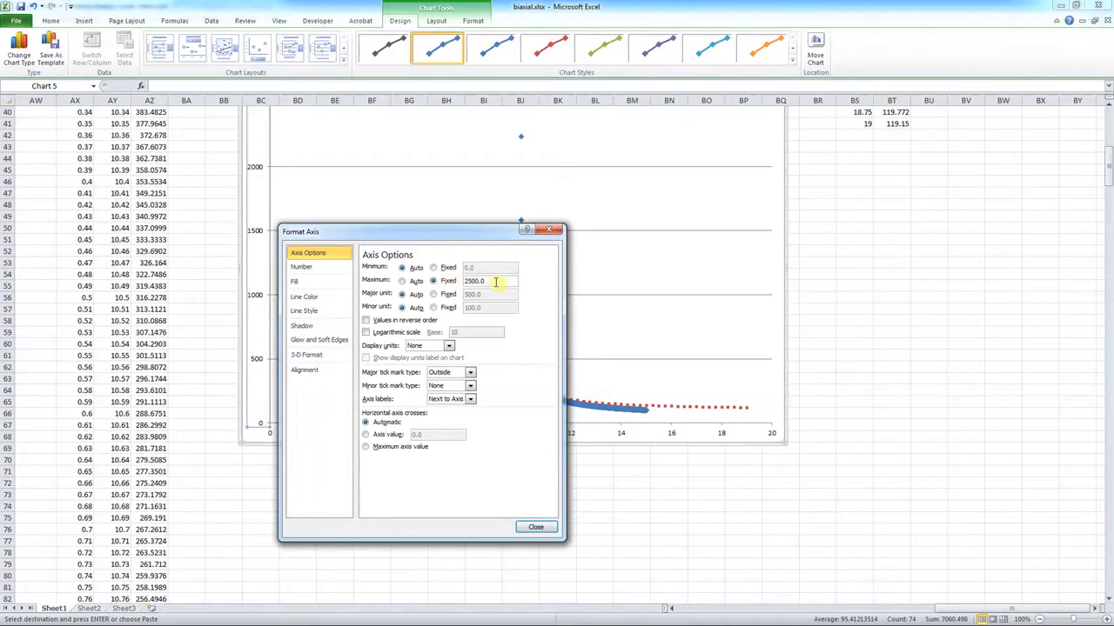
{"action": "left_click_drag", "start_coordinate": [450, 231], "coordinate": [783, 199]}
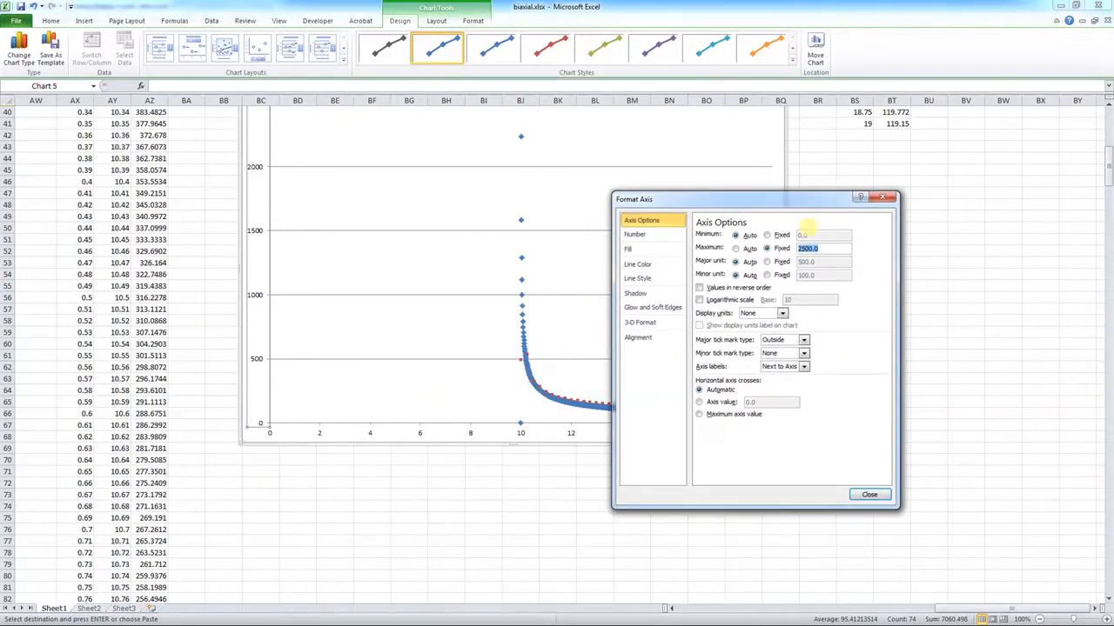
{"action": "type", "text": "600"}
{"action": "key", "text": "Return"}
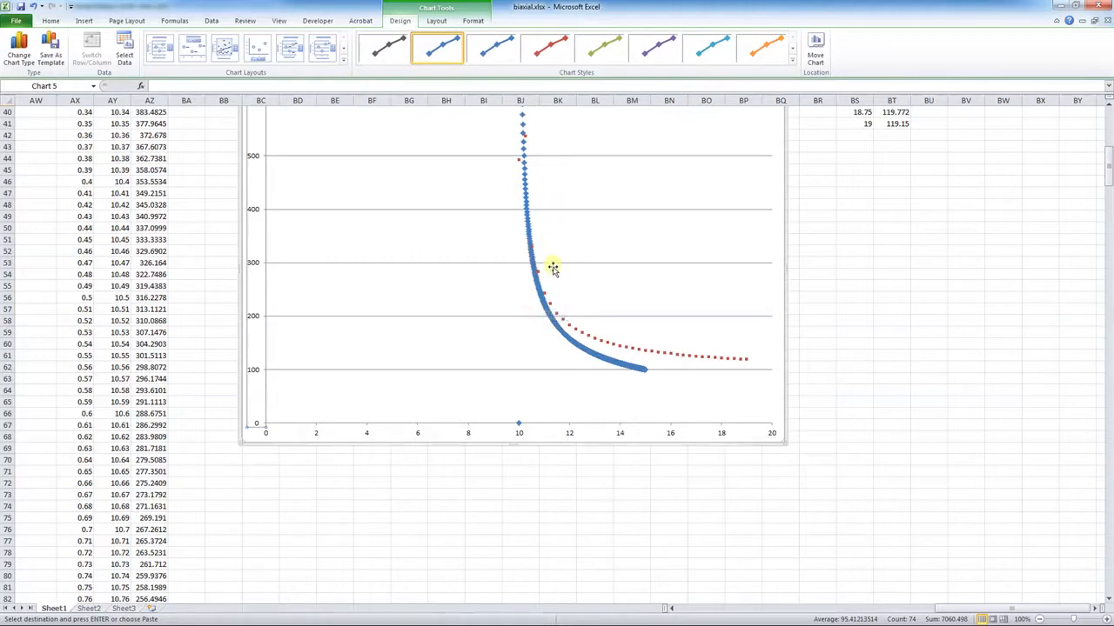
{"action": "mouse_move", "coordinate": [524, 135]}
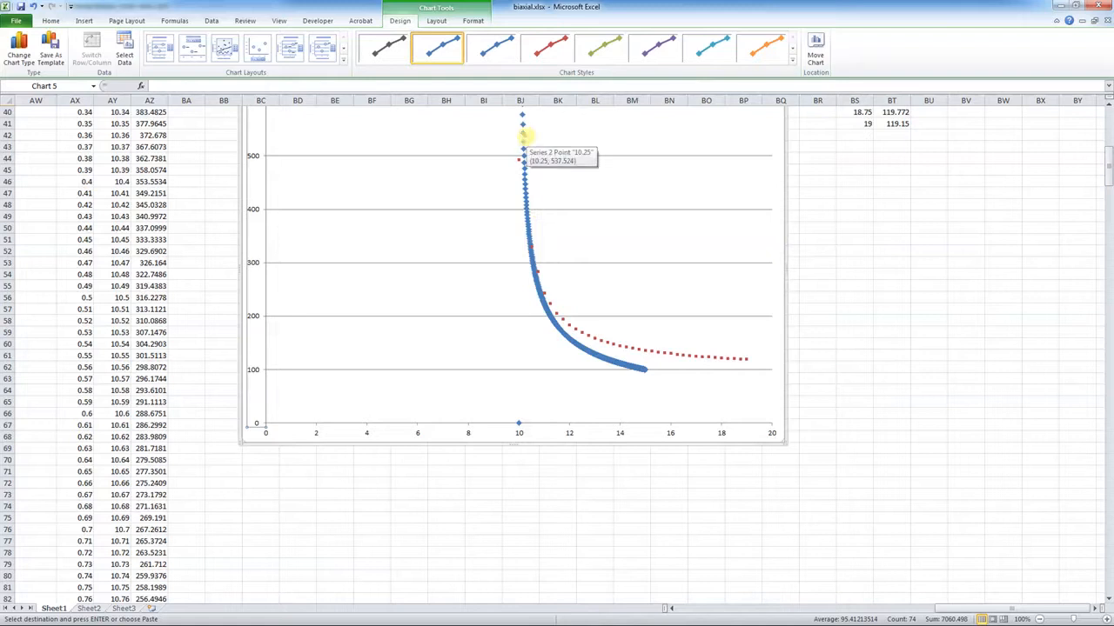